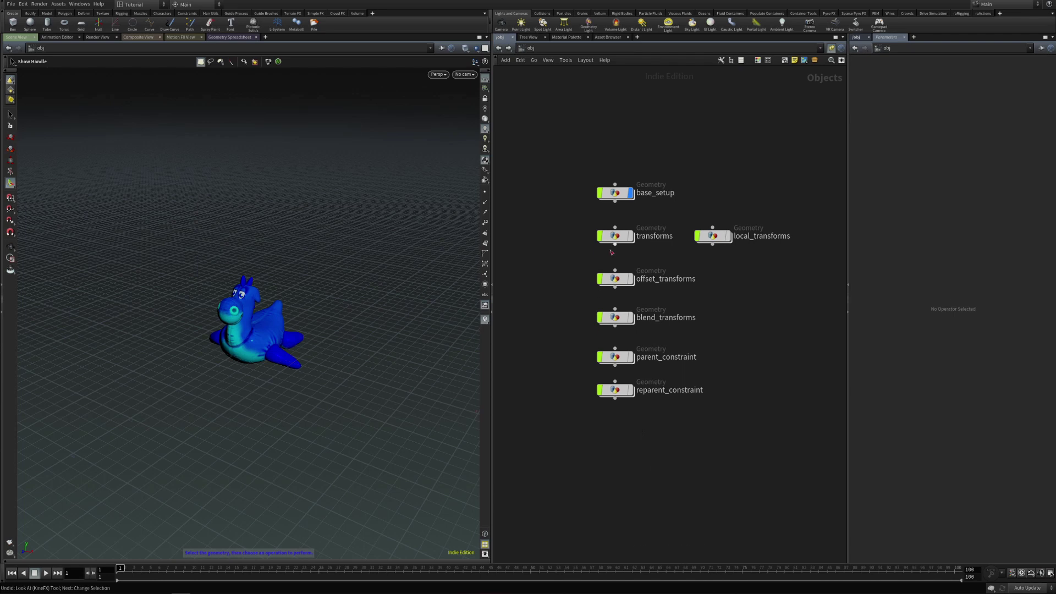
Duplicate the transforms geometry object below reparent_constraint and make the copy the displayed object.
alt+drag(617, 236, 614, 445)
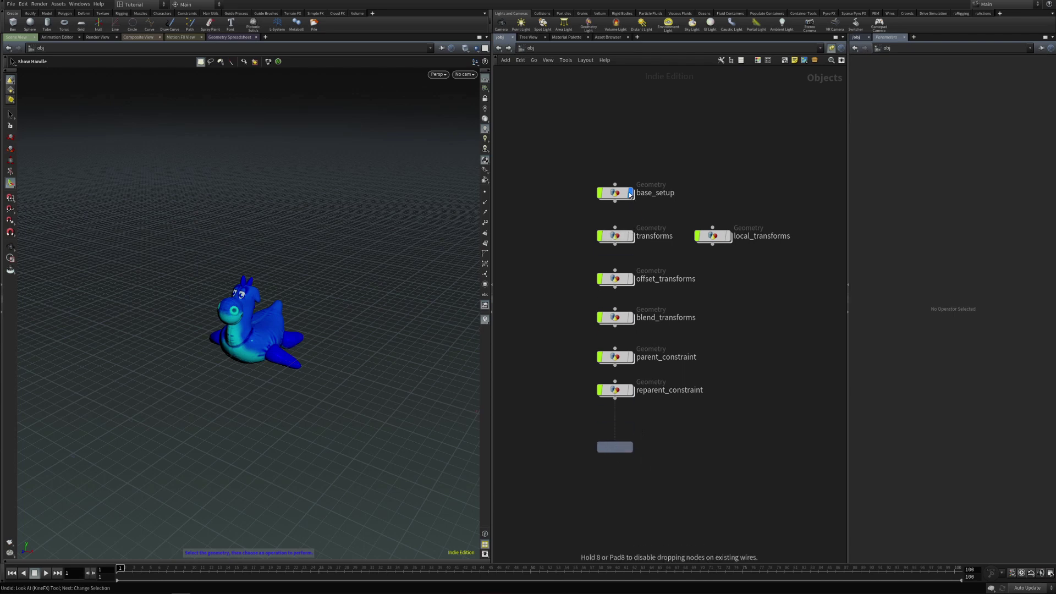
click(631, 196)
click(630, 448)
Rename the duplicated geometry object as lookat_constraint.
click(666, 448)
drag(681, 449, 566, 458)
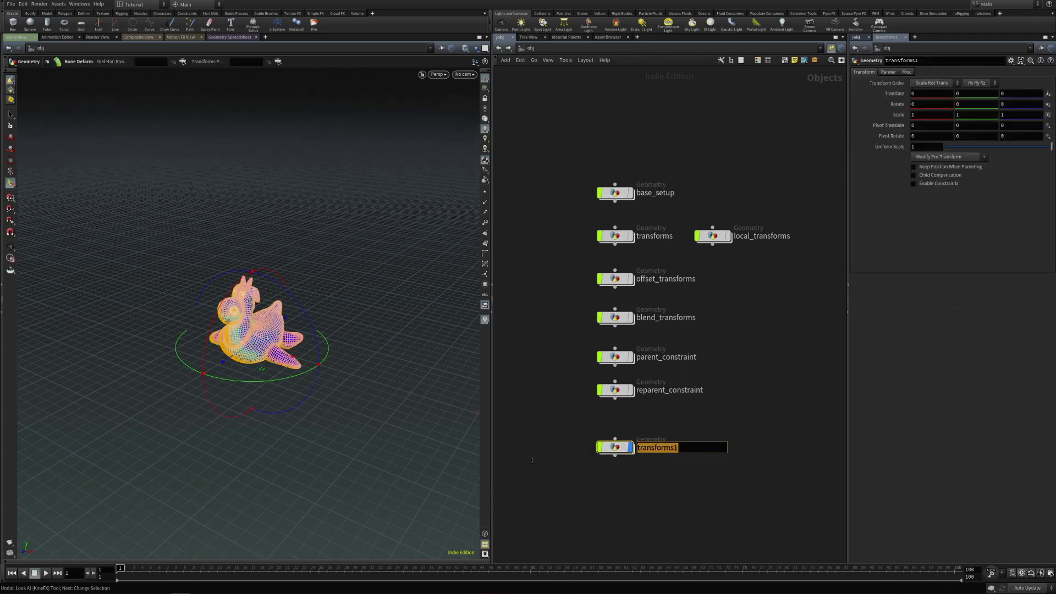
text(lookat_cos)
text(traint)
key(BackSpace)
key(BackSpace)
key(BackSpace)
key(BackSpace)
key(BackSpace)
key(BackSpace)
text(ntraint)
key(Return)
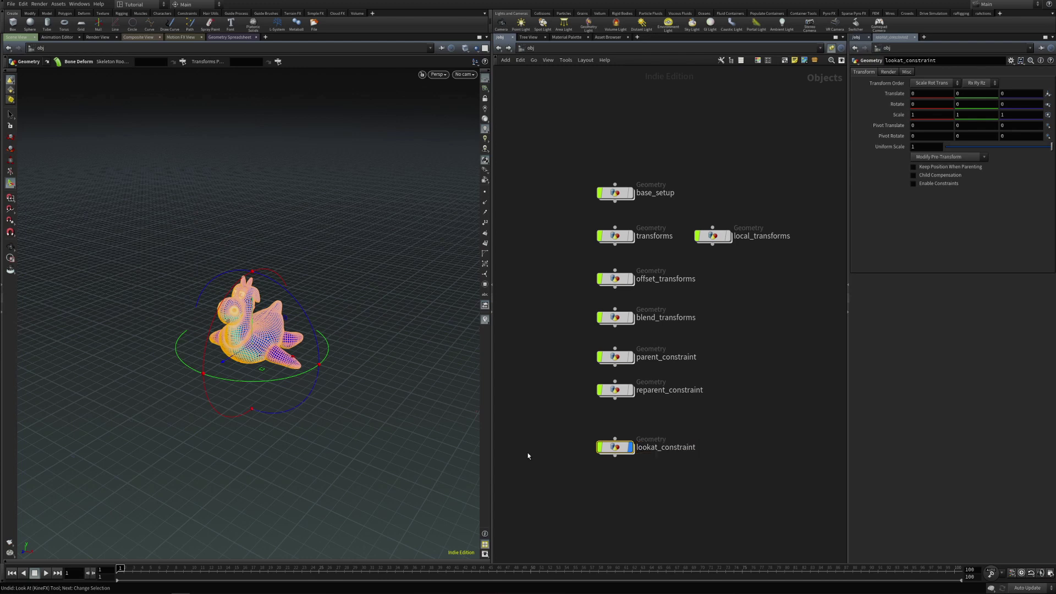
Inside lookat_constraint's constraints VOP network, cut the wire between the target node and setpointtransform1.
double_click(619, 447)
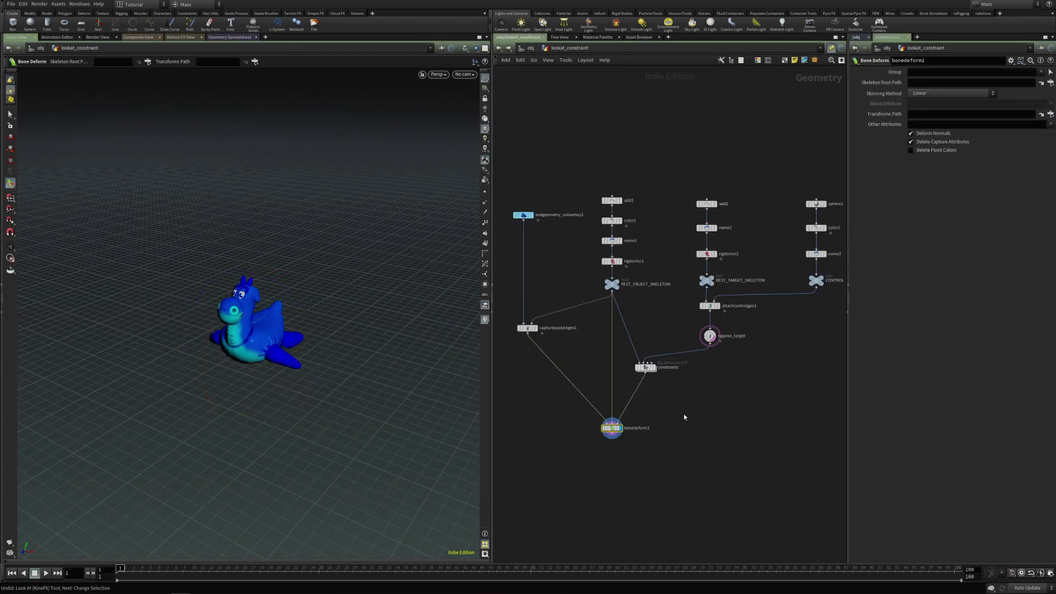
drag(572, 271, 683, 292)
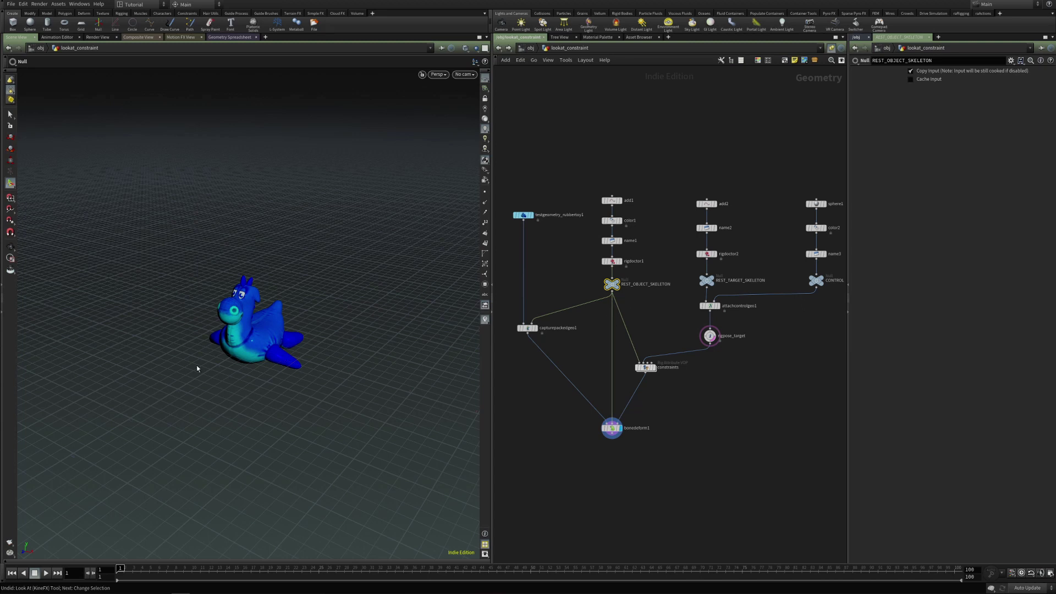
drag(695, 327, 734, 359)
mouse_move(240, 389)
alt+mouse_down()
mouse_move(256, 389)
mouse_move(234, 383)
alt+mouse_up()
click(645, 369)
double_click(645, 368)
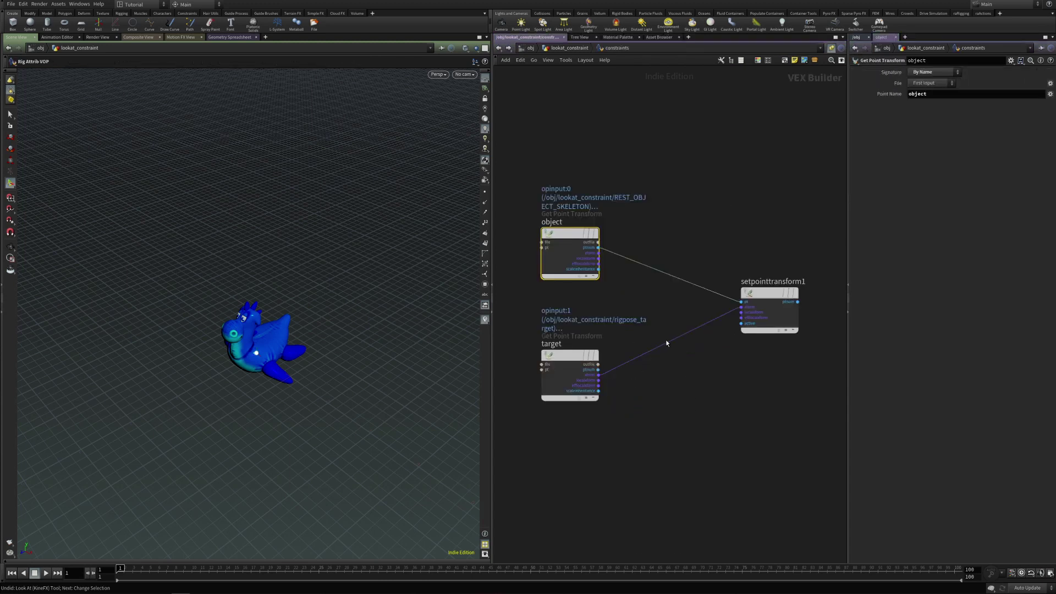
key(y)
drag(681, 325, 661, 370)
Using rigpose_target, move the target control away from the toy to about X 2.23, Y 0, Z 4.43.
key(u)
click(709, 335)
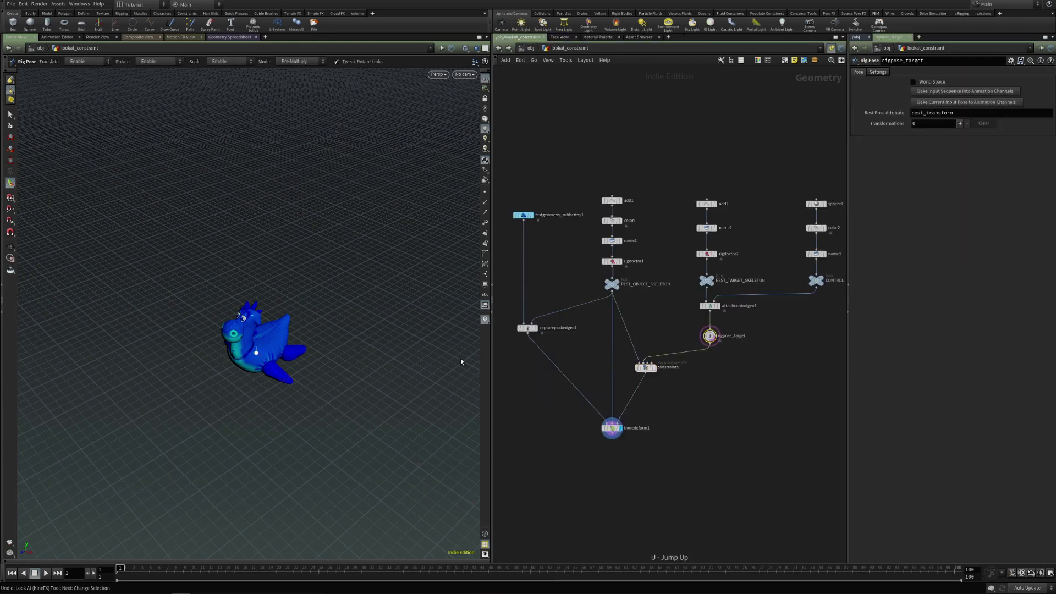
click(257, 354)
scroll(305, 393, down, 4)
drag(235, 393, 125, 457)
drag(197, 467, 244, 513)
alt+drag(255, 457, 247, 375)
key(Return)
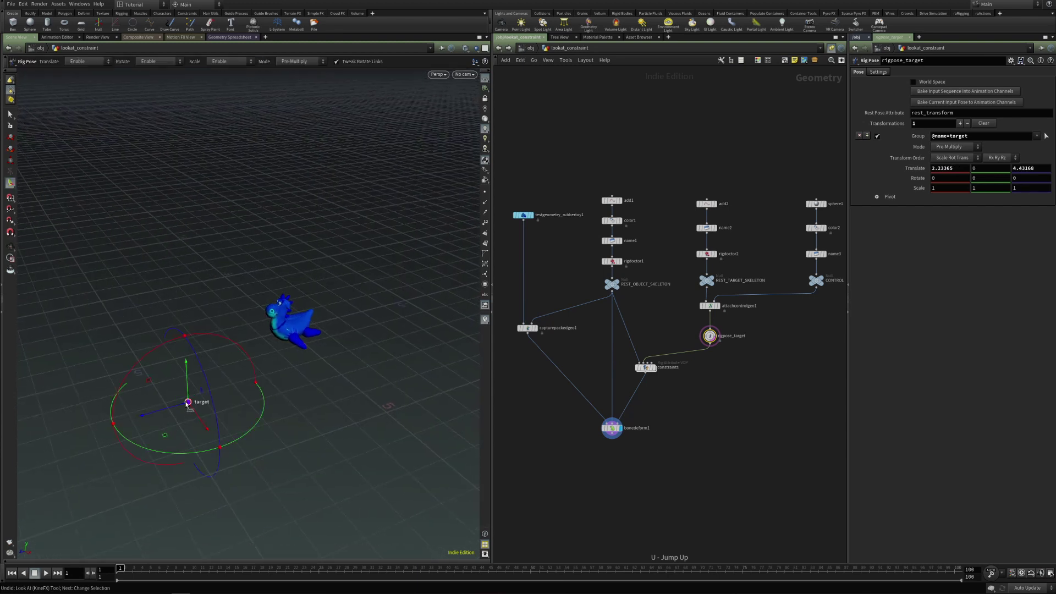
Add a Look At (KineFX) node between target and setpointtransform1 in the constraints network.
double_click(645, 367)
click(643, 364)
key(Tab)
text(lookat)
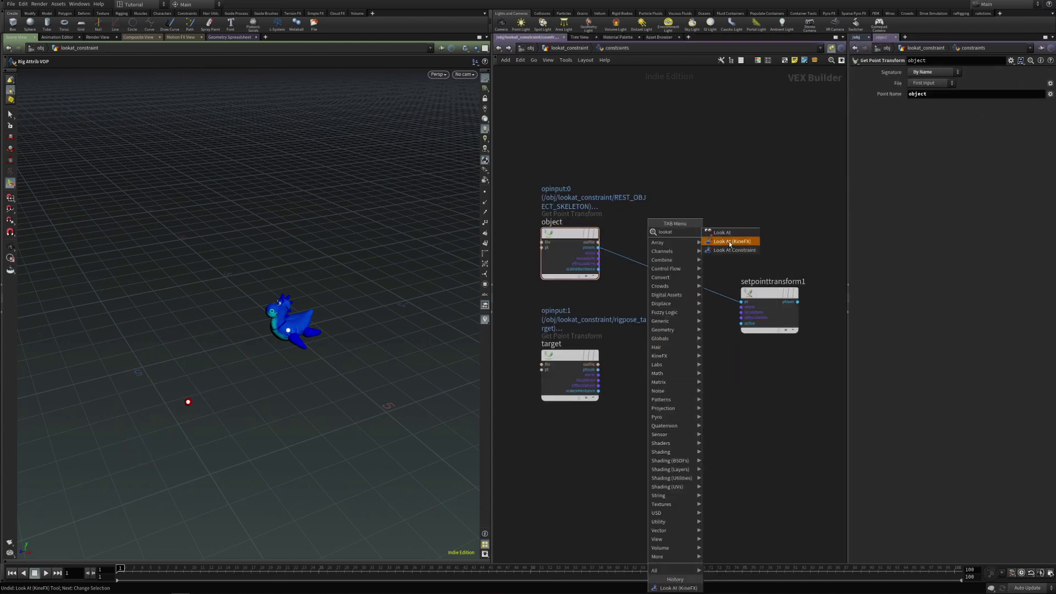
click(730, 244)
click(672, 340)
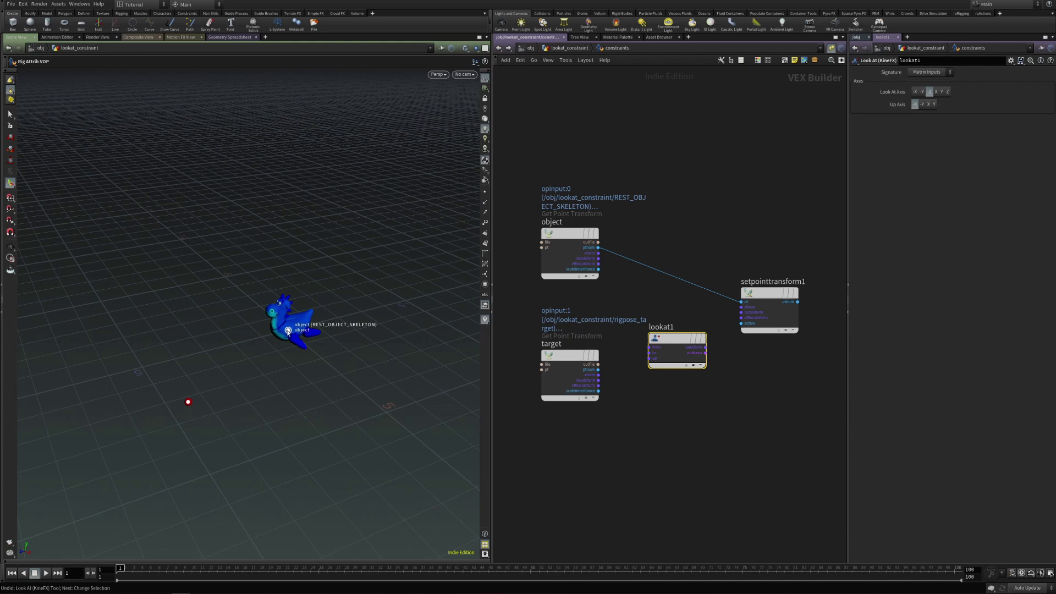
Wire the object and target transforms into lookat1's from and to inputs, and its output transform into setpointtransform1.
click(598, 253)
click(651, 347)
click(598, 375)
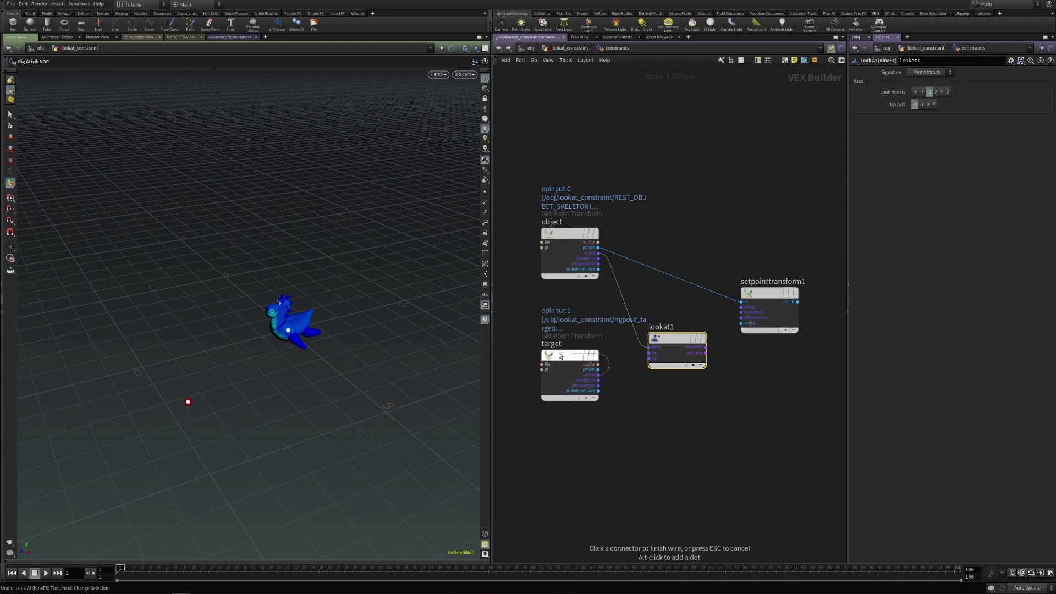
click(649, 353)
drag(683, 343, 669, 339)
click(691, 343)
click(741, 308)
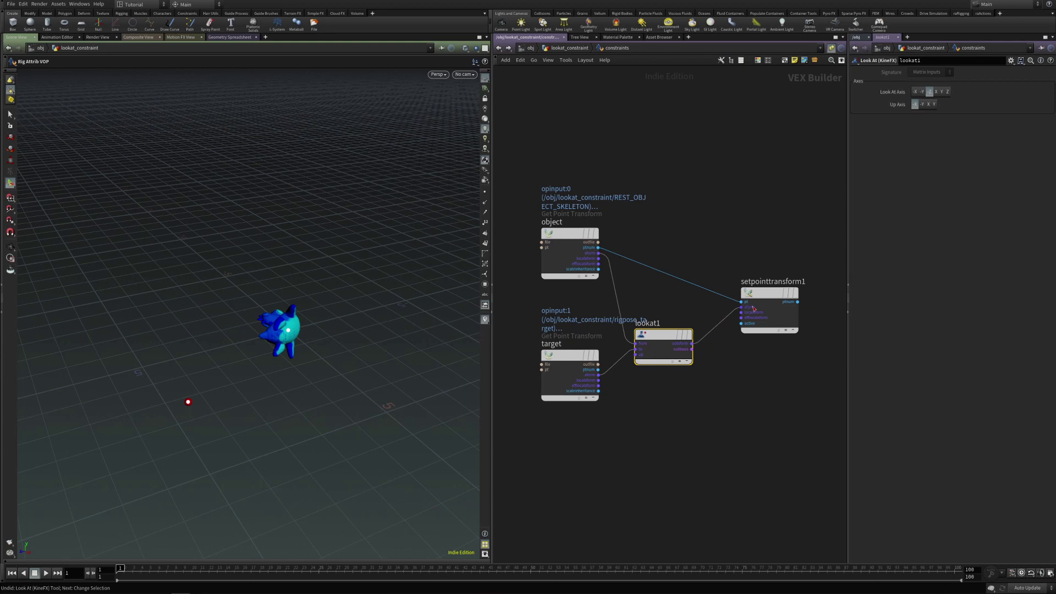
click(752, 308)
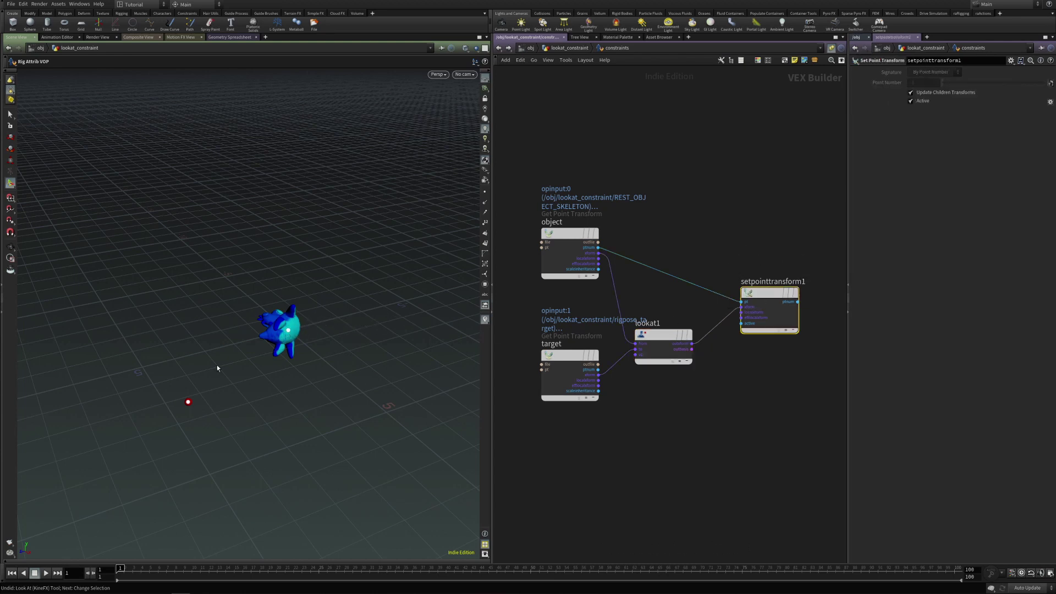
drag(655, 336, 667, 335)
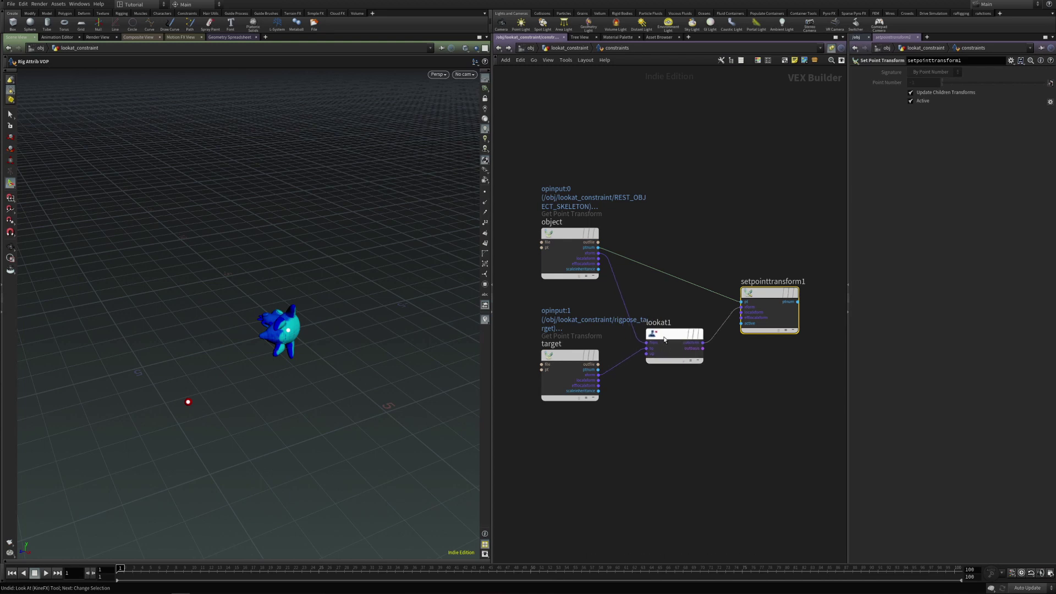
Using rigpose_target, shift the target control to about X 2.22, Y 0.15, Z 4.30 to test the constraint.
key(u)
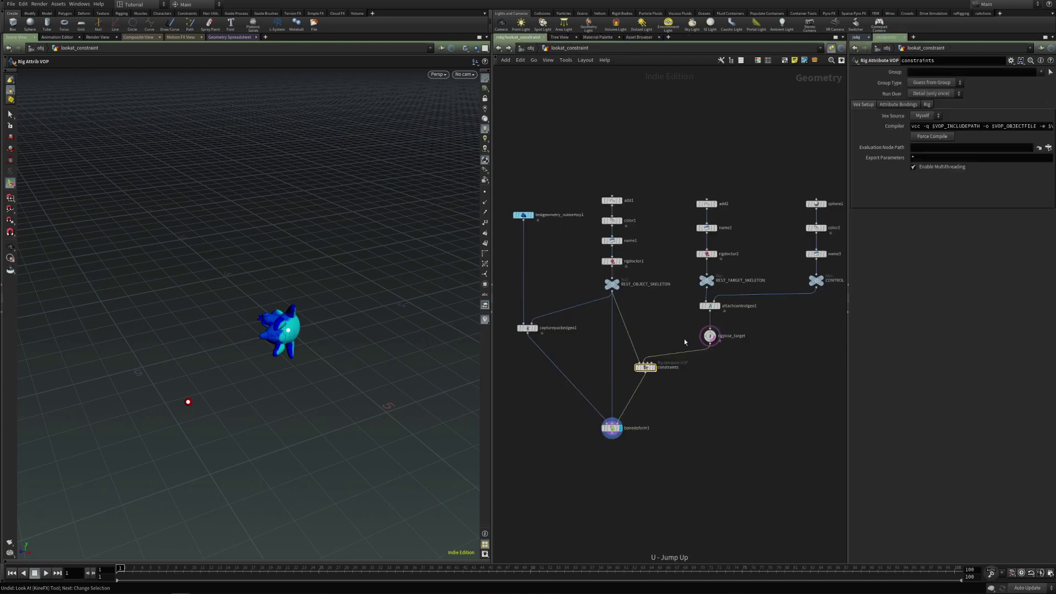
click(710, 335)
mouse_move(185, 411)
mouse_down()
mouse_move(348, 407)
mouse_move(167, 379)
mouse_move(321, 410)
mouse_move(141, 332)
mouse_move(172, 224)
mouse_move(245, 398)
mouse_move(272, 407)
mouse_move(172, 399)
mouse_up()
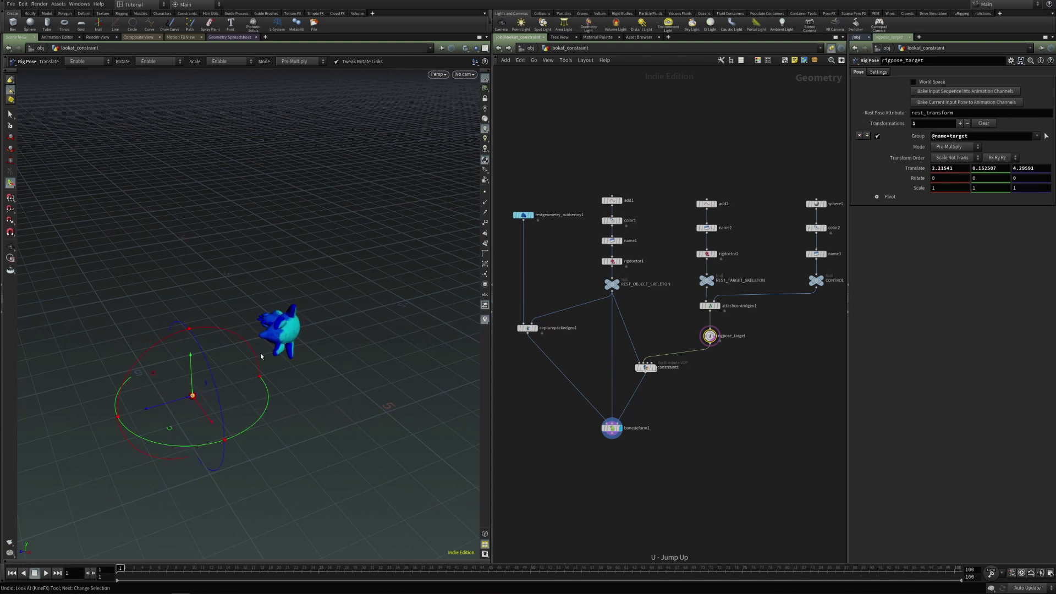
In the constraints network, set lookat1's Look At Axis to Z and its Up Axis to Y.
double_click(644, 369)
drag(643, 295, 704, 391)
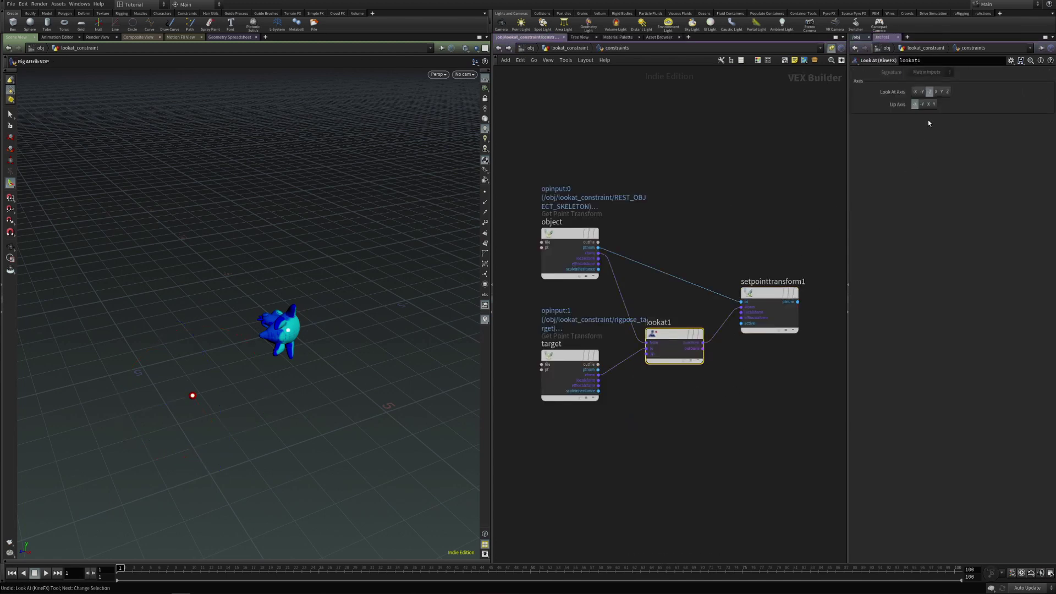
click(947, 93)
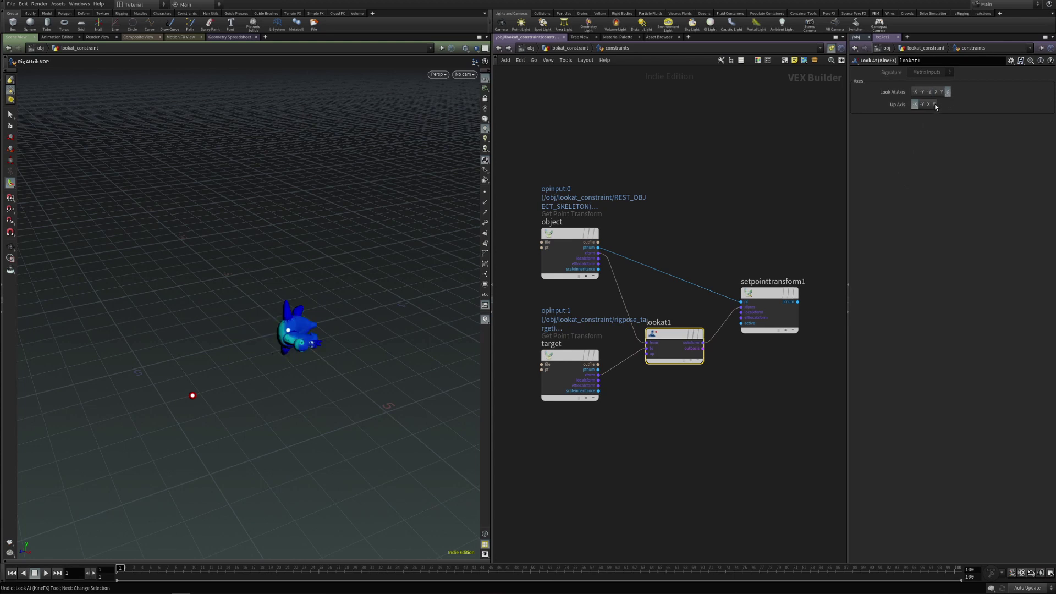
click(934, 105)
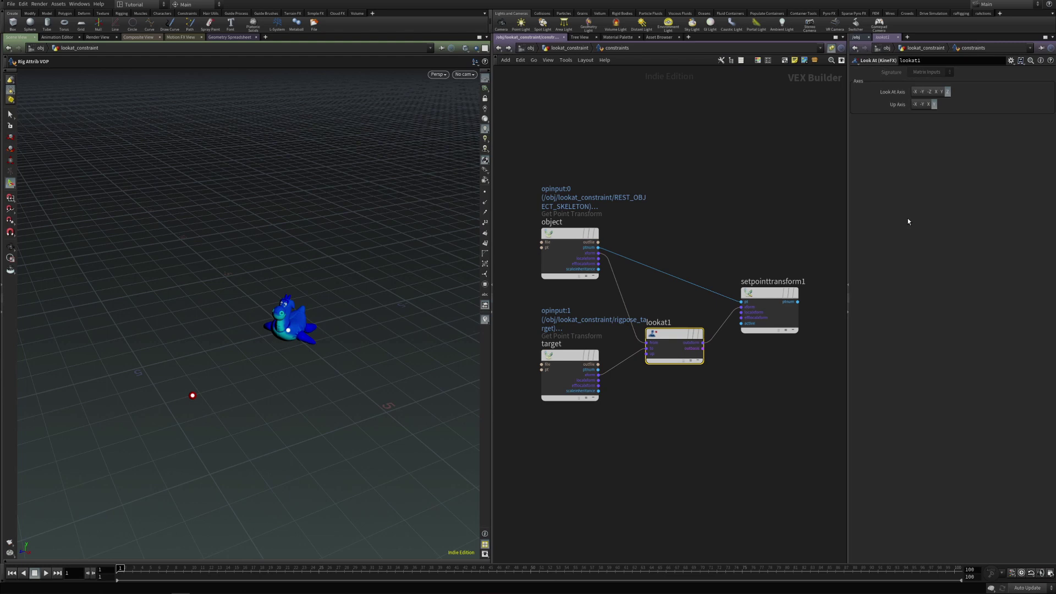
Display rigdoctor1 with a joint scale of 0.563 and show the rubber toy test geometry as a template.
key(u)
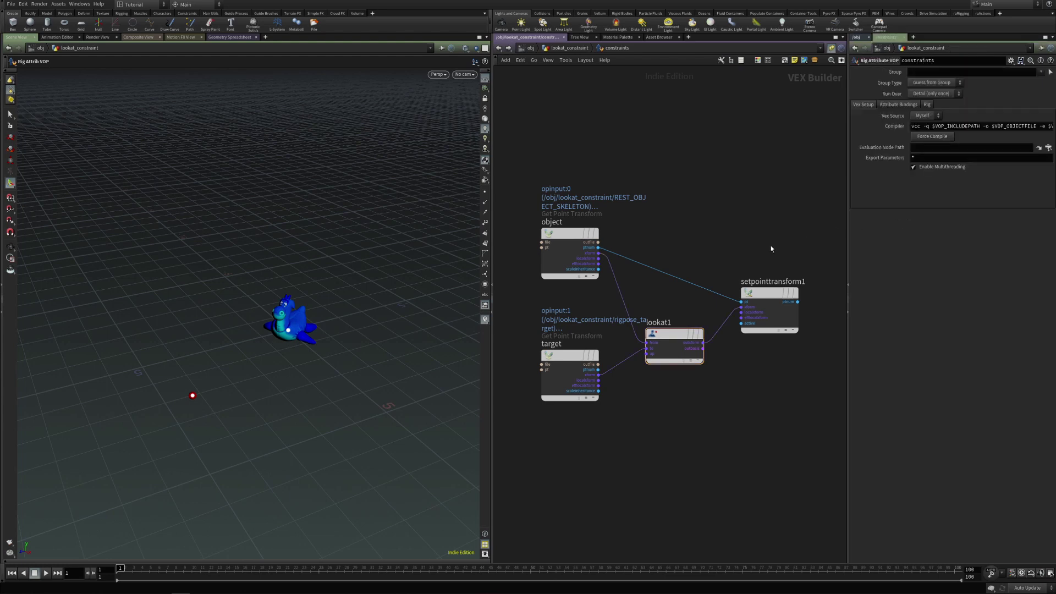
key(u)
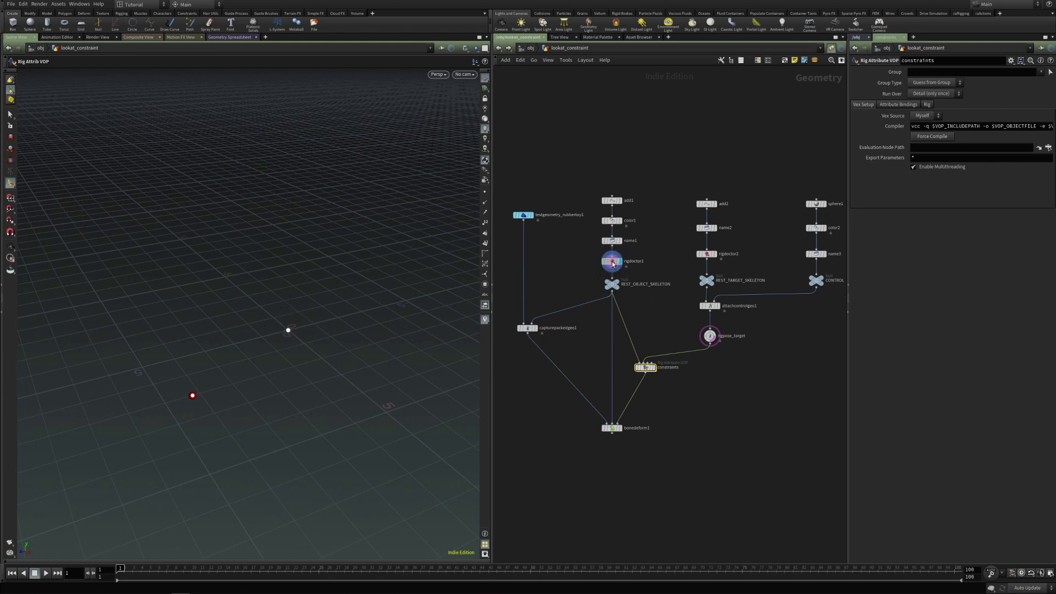
click(613, 264)
drag(952, 293, 1006, 295)
click(532, 222)
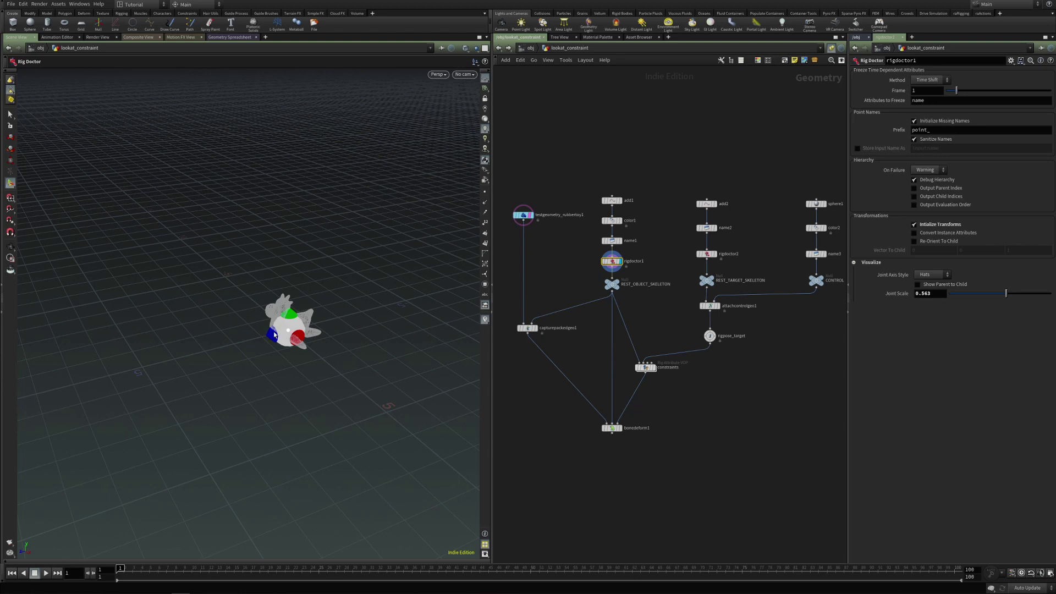
double_click(644, 368)
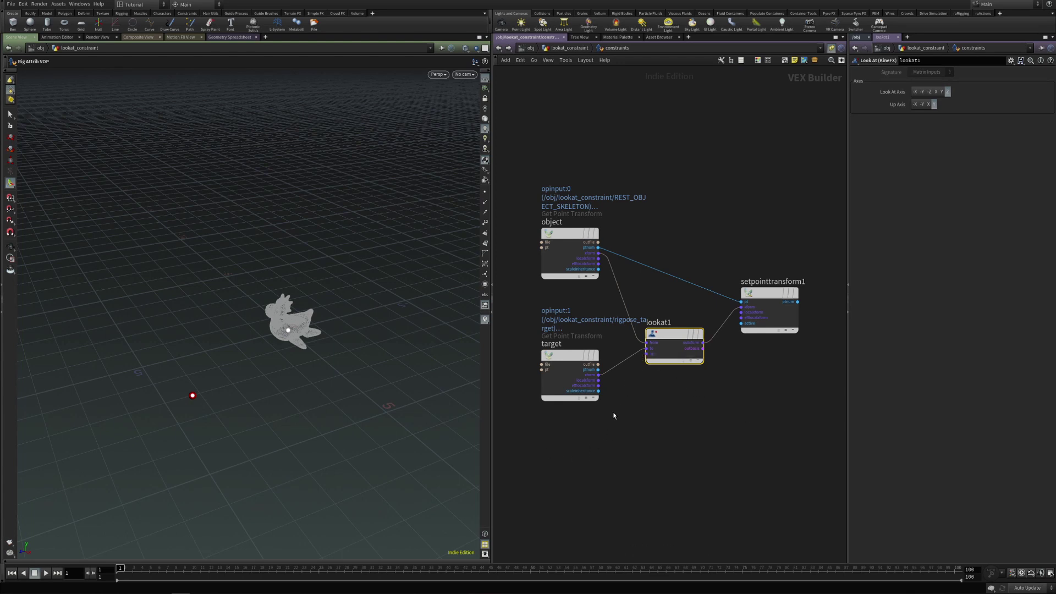
click(690, 411)
key(u)
Make room beside the control nodes and duplicate the whole target chain, from add2 through rigpose_target, into the gap.
middle_drag(805, 334, 712, 327)
drag(668, 163, 777, 307)
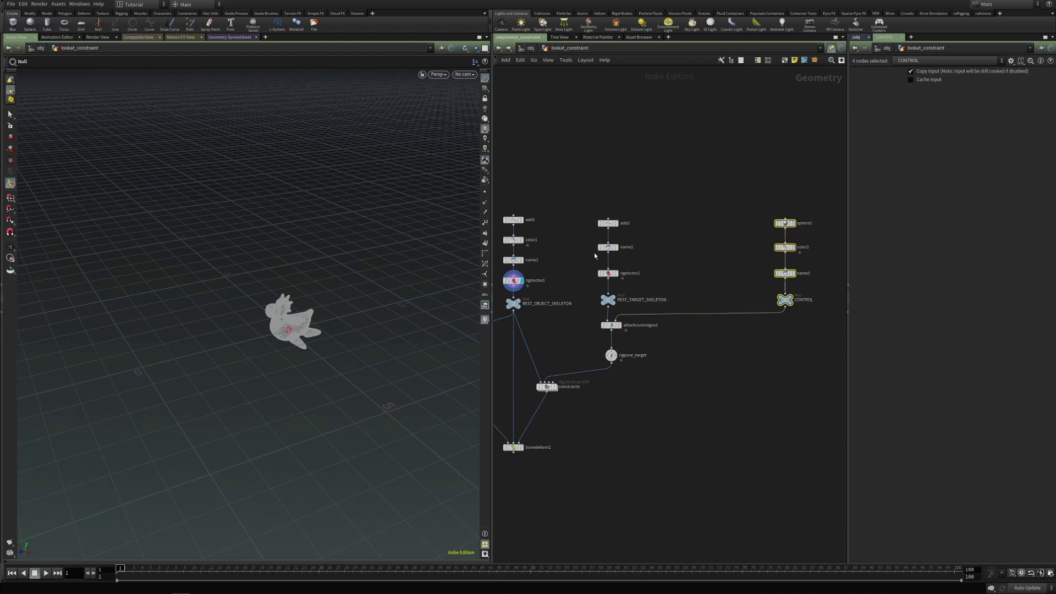
drag(589, 196, 633, 378)
key(ctrl+c)
key(ctrl+v)
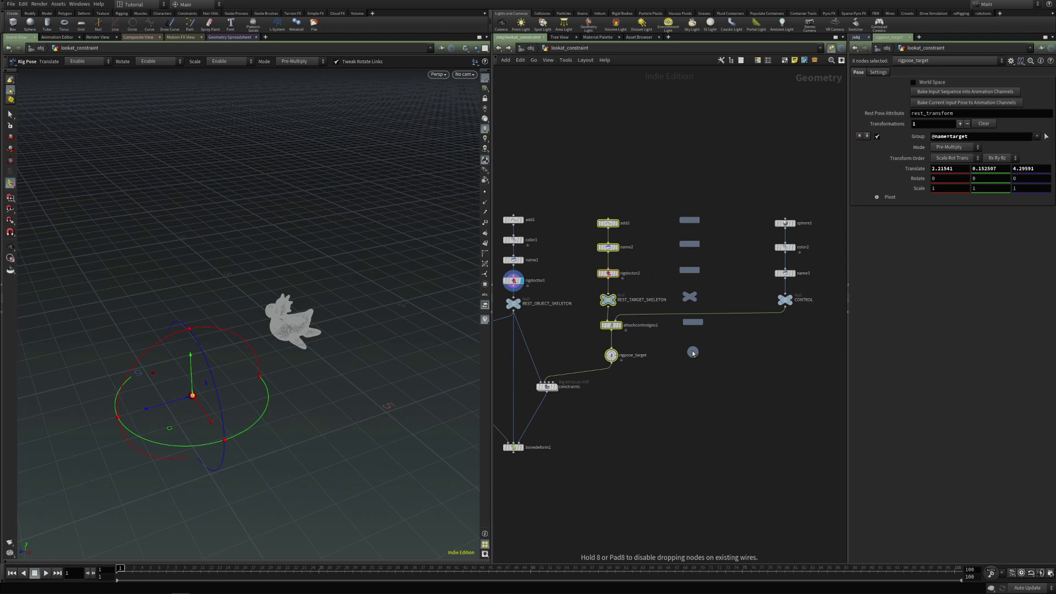
click(674, 383)
middle_drag(717, 357, 706, 364)
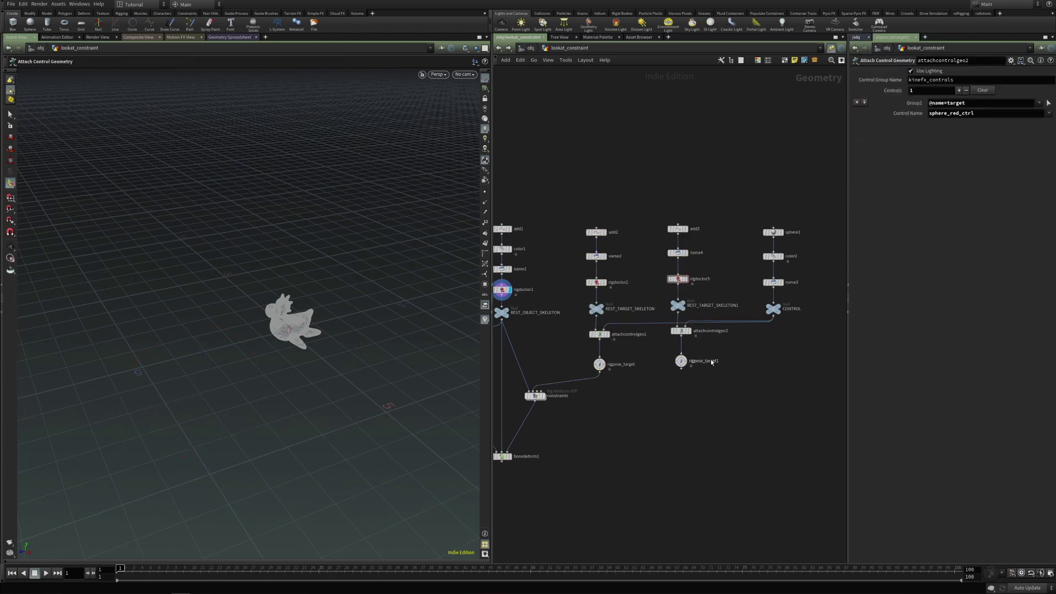
Rename the copied rest skeleton null as REST_UP_SKELETON.
scroll(714, 349, up, 1)
double_click(715, 296)
key(BackSpace)
key(BackSpace)
key(BackSpace)
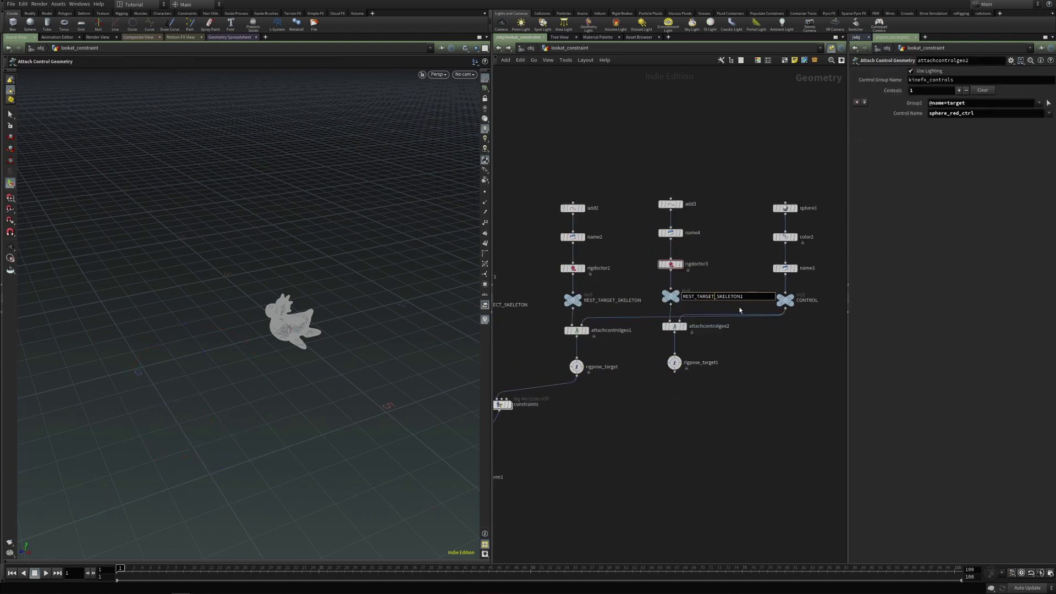
key(BackSpace)
key(BackSpace)
key(BackSpace)
text(UP)
key(Return)
Set the point name in the duplicated chain's name4 node to up.
drag(631, 218, 701, 246)
drag(950, 135, 886, 139)
text(up)
key(Return)
Duplicate color2 and name3 as a second branch from sphere1 and combine both branches with a Merge node.
drag(673, 327, 674, 331)
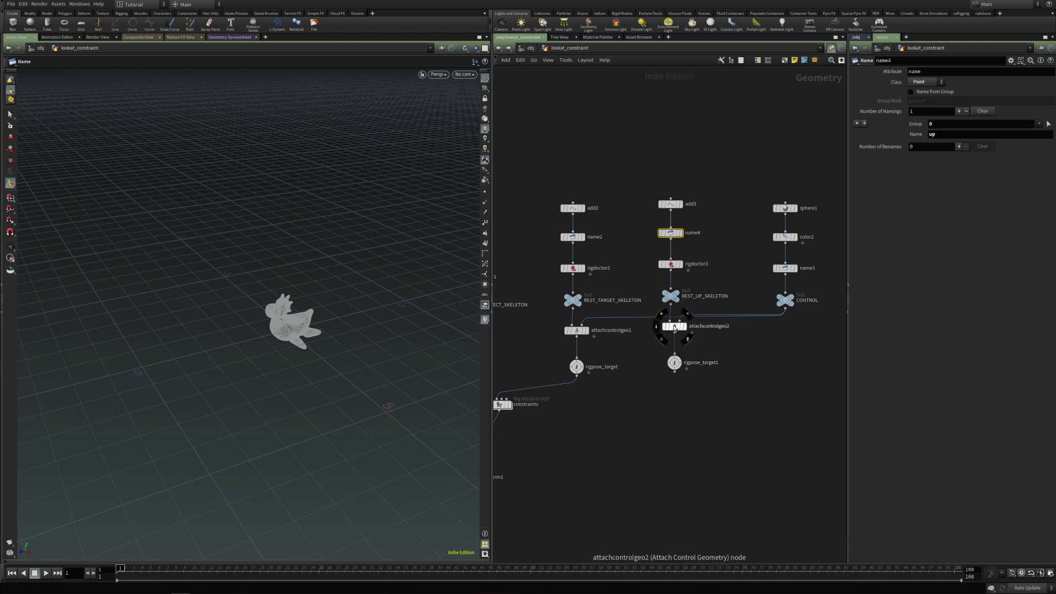
middle_drag(675, 333, 618, 353)
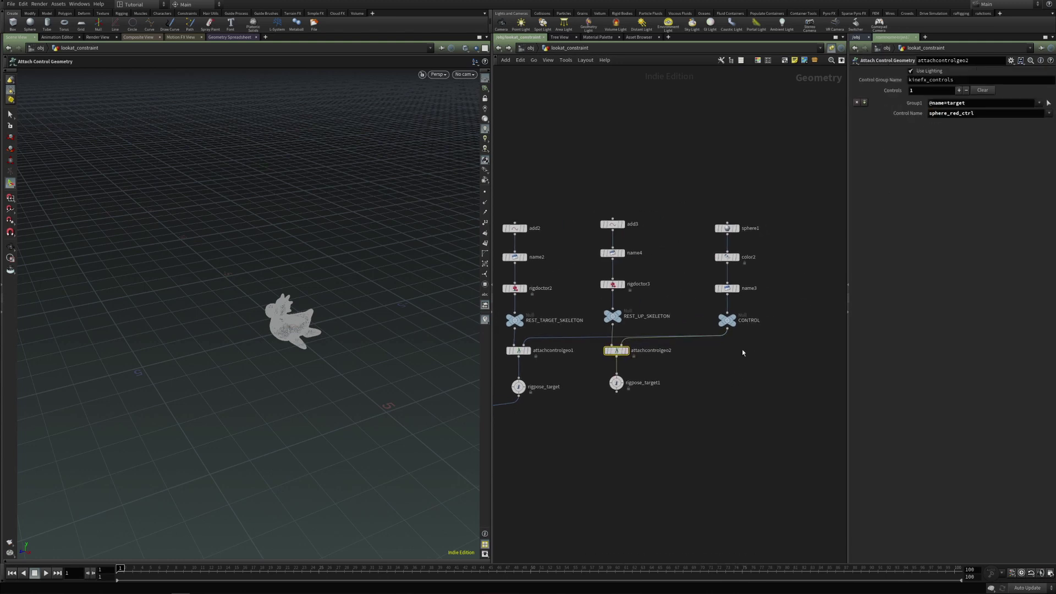
drag(702, 243, 784, 292)
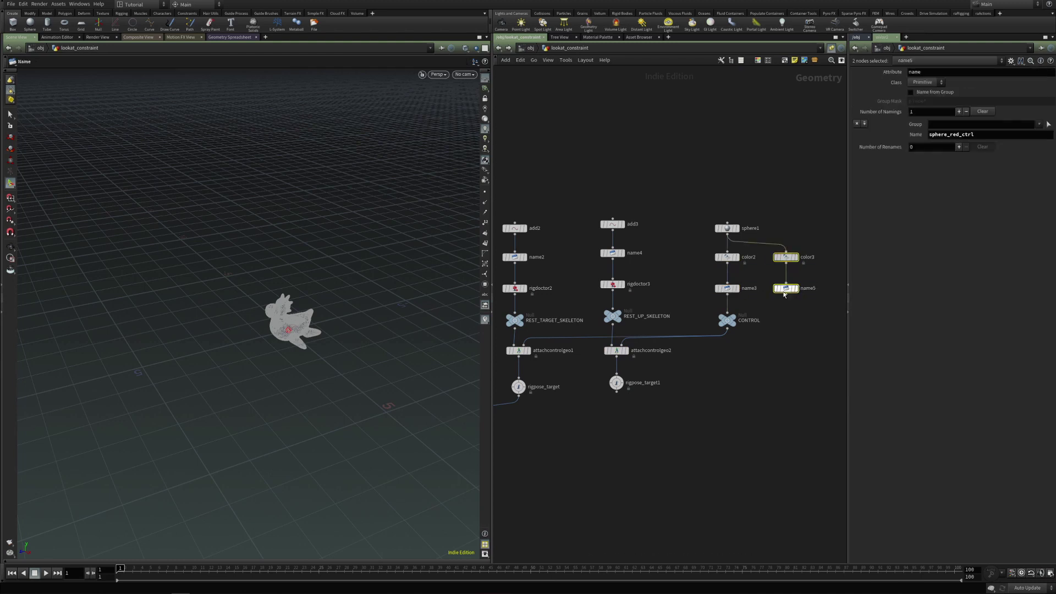
click(768, 336)
key(Tab)
text(merge)
key(Return)
key(Return)
click(767, 336)
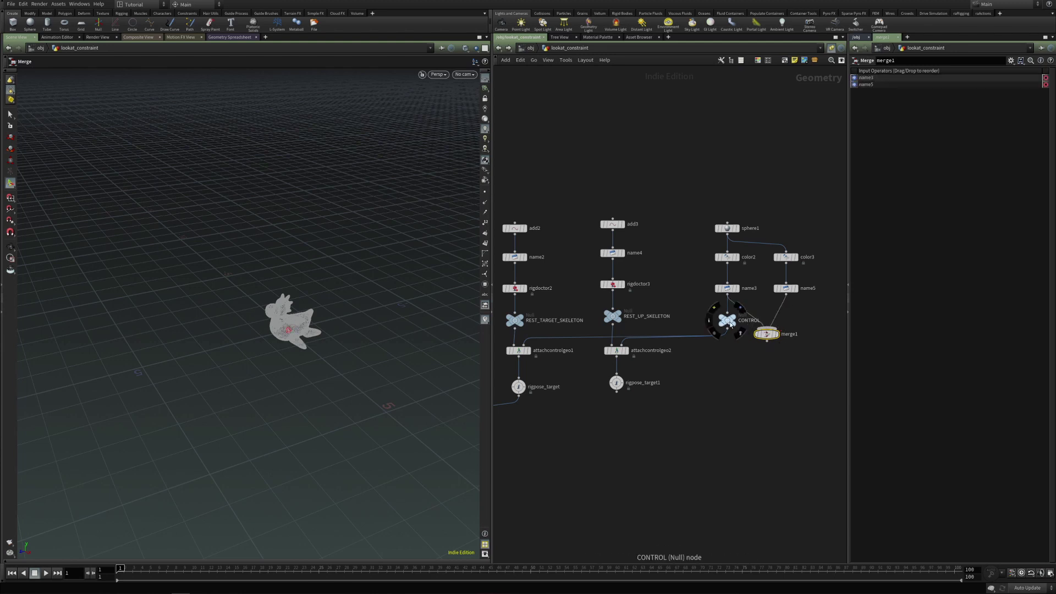
Rearrange the control nodes so merge1 feeds the CONTROL null, and rename that null as CONTROLS.
drag(725, 207, 809, 302)
shift+click(768, 335)
drag(769, 335, 759, 285)
drag(757, 291, 758, 324)
double_click(780, 325)
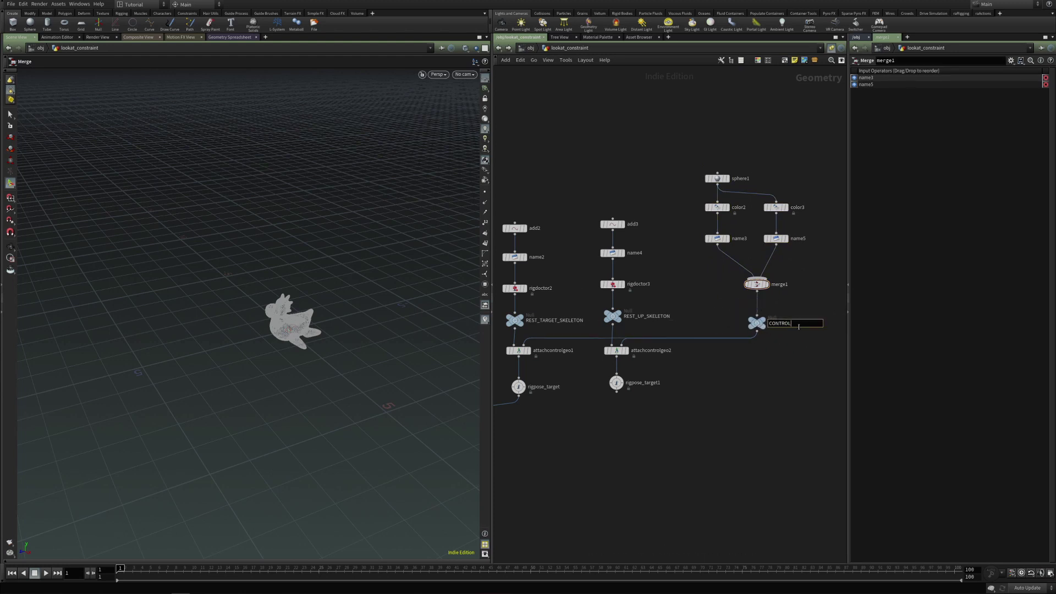
text(S)
key(Return)
Set color3's color to green with values 0, 0.9, 0.
click(775, 208)
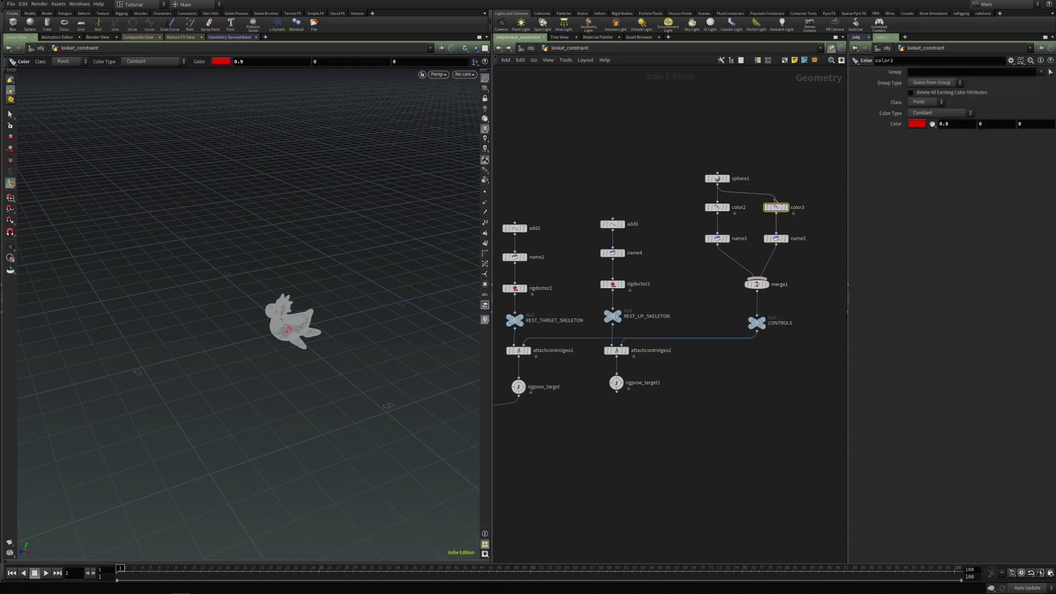
click(900, 69)
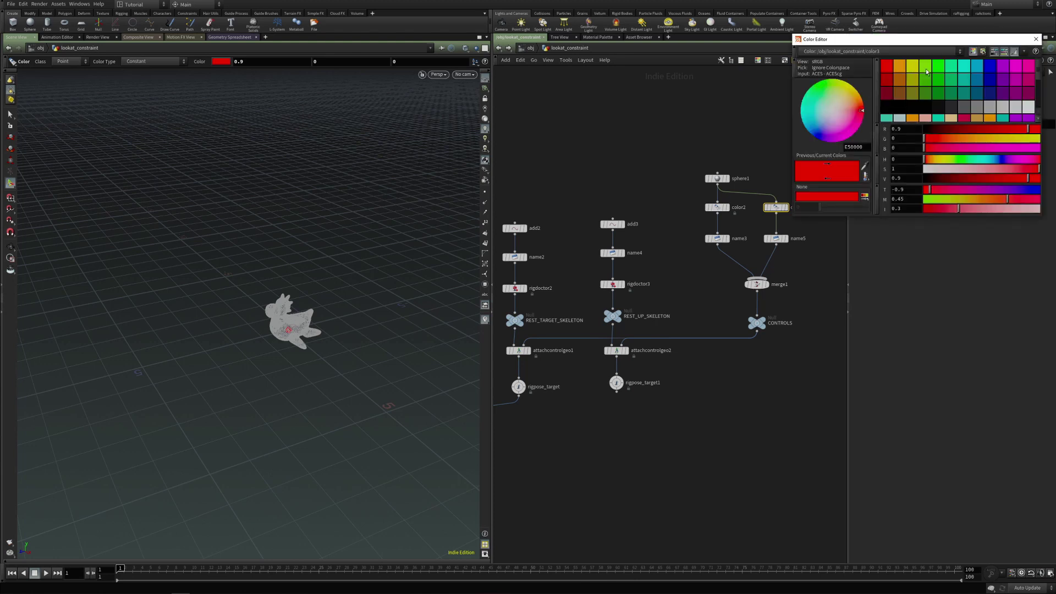
click(925, 70)
click(1036, 39)
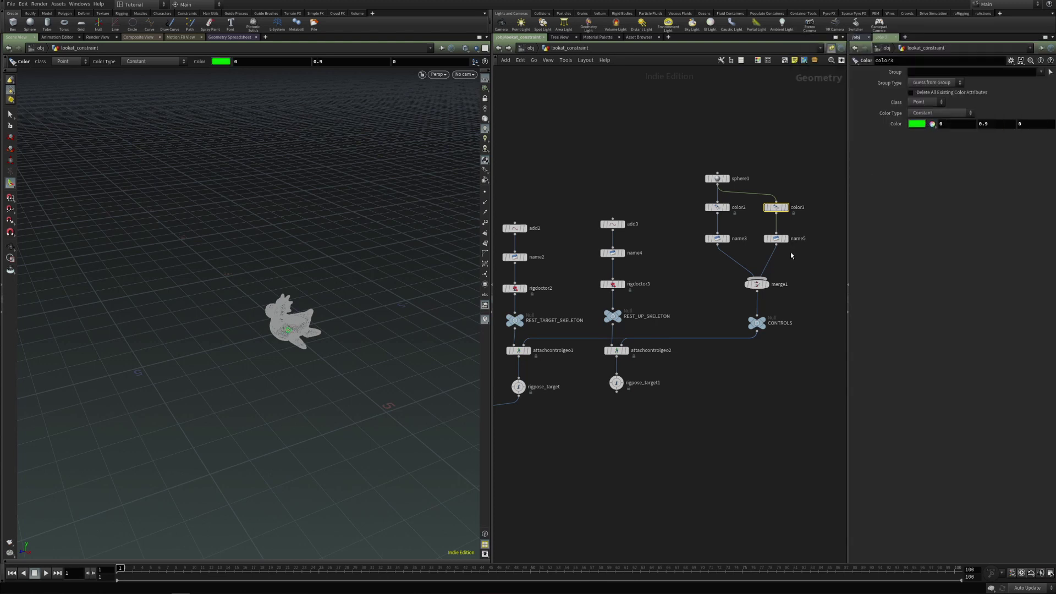
Set the name in the green branch's name5 node to sphere_green_ctrl.
click(769, 239)
click(960, 134)
key(BackSpace)
key(BackSpace)
key(BackSpace)
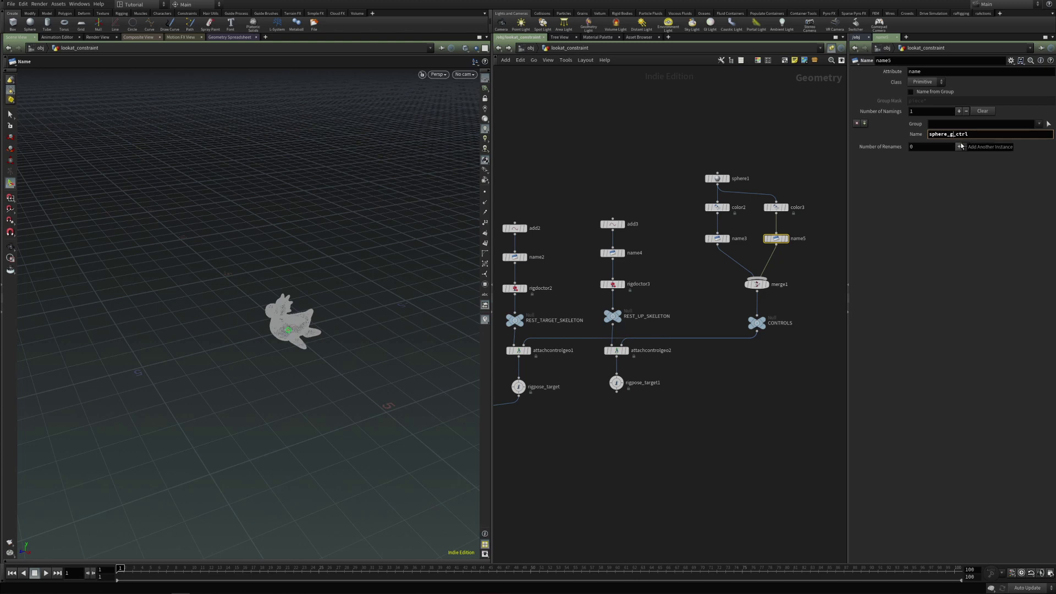
key(Return)
Rename the duplicated rig pose node as rigpose_up and connect its output to the constraints node's third input.
click(616, 350)
middle_drag(643, 386, 729, 362)
double_click(729, 362)
text(up)
key(Return)
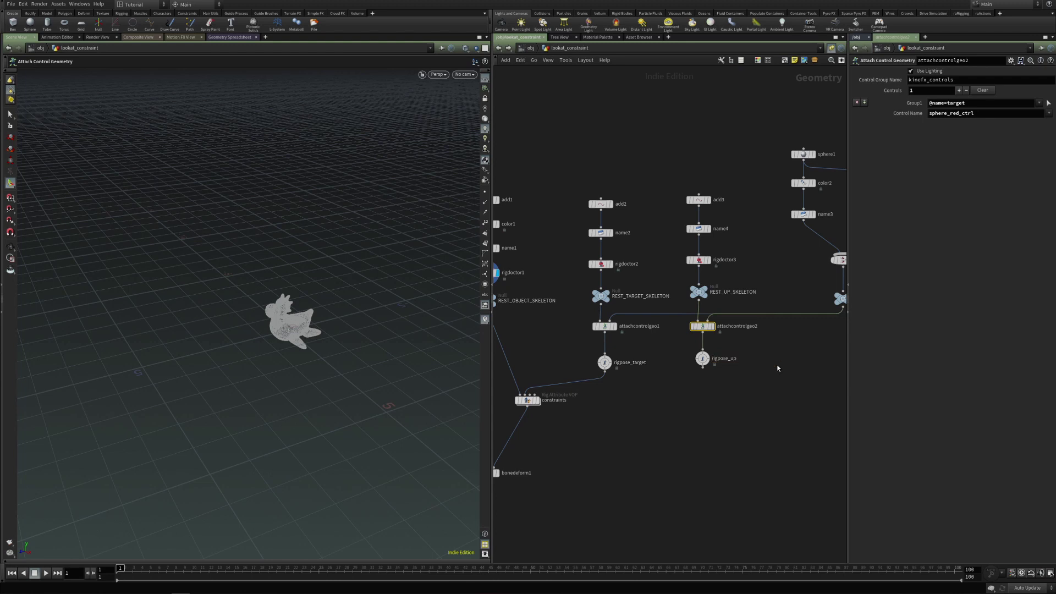
drag(703, 367, 530, 394)
Clear rigpose_up's inherited transformation and raise the up joint to about 3.36 in Y.
click(702, 358)
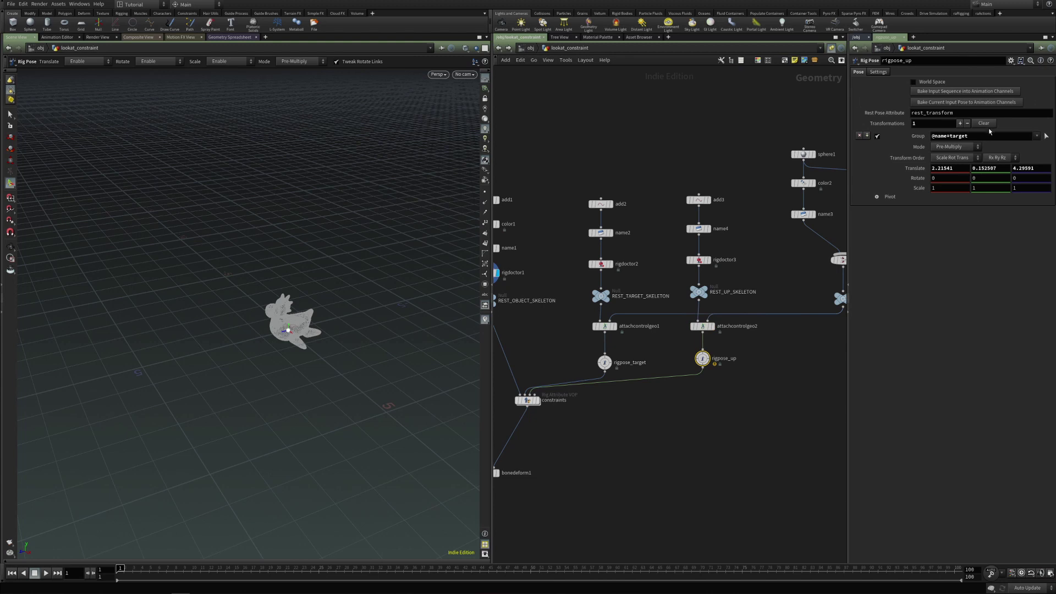
click(983, 124)
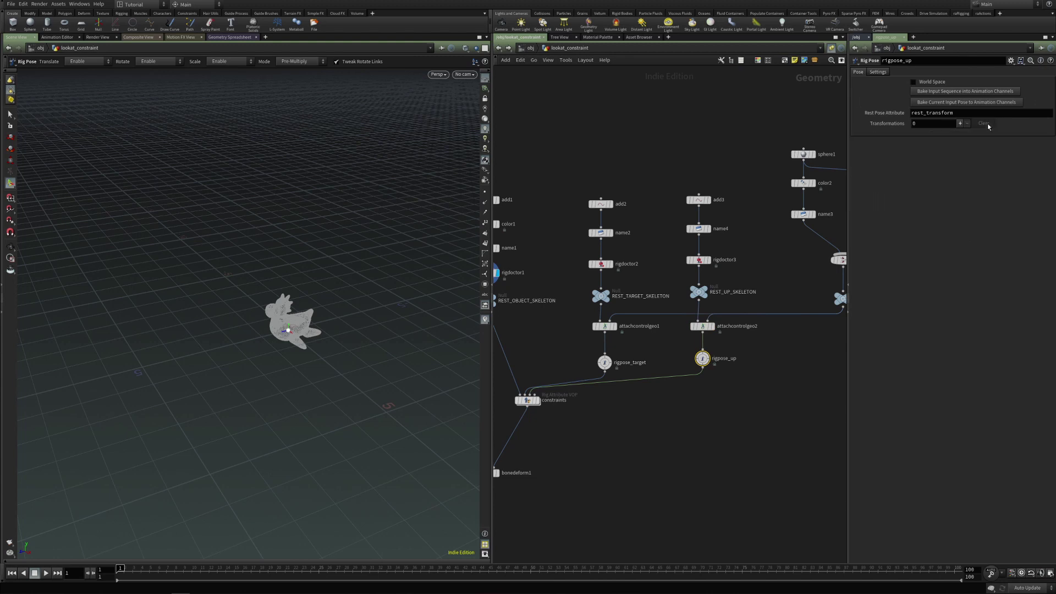
click(288, 330)
drag(290, 290, 292, 181)
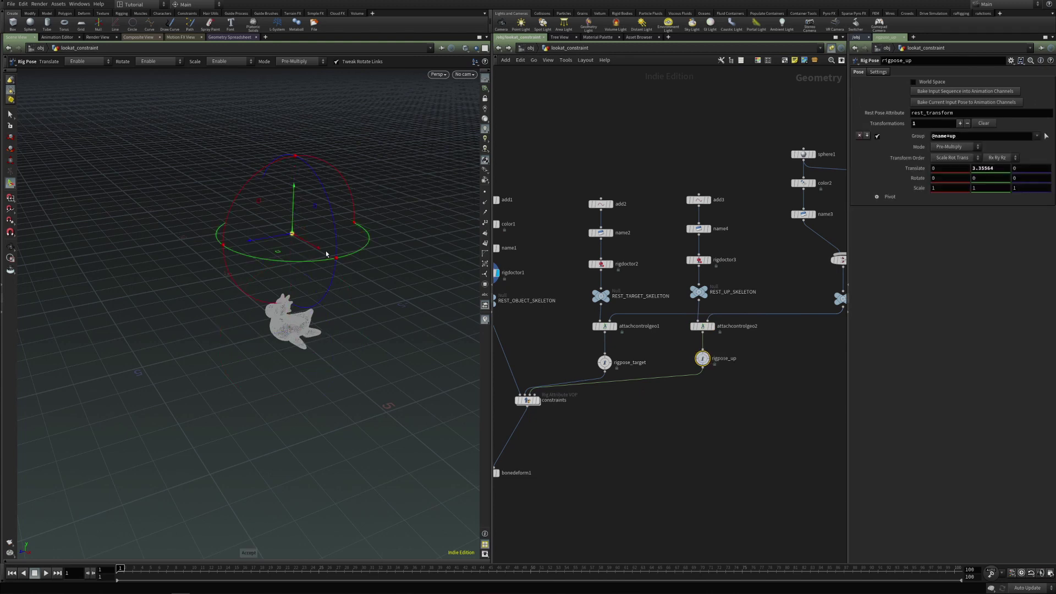
Set the control name in attachcontrolgeo2 to sphere_green_ctrl.
click(702, 326)
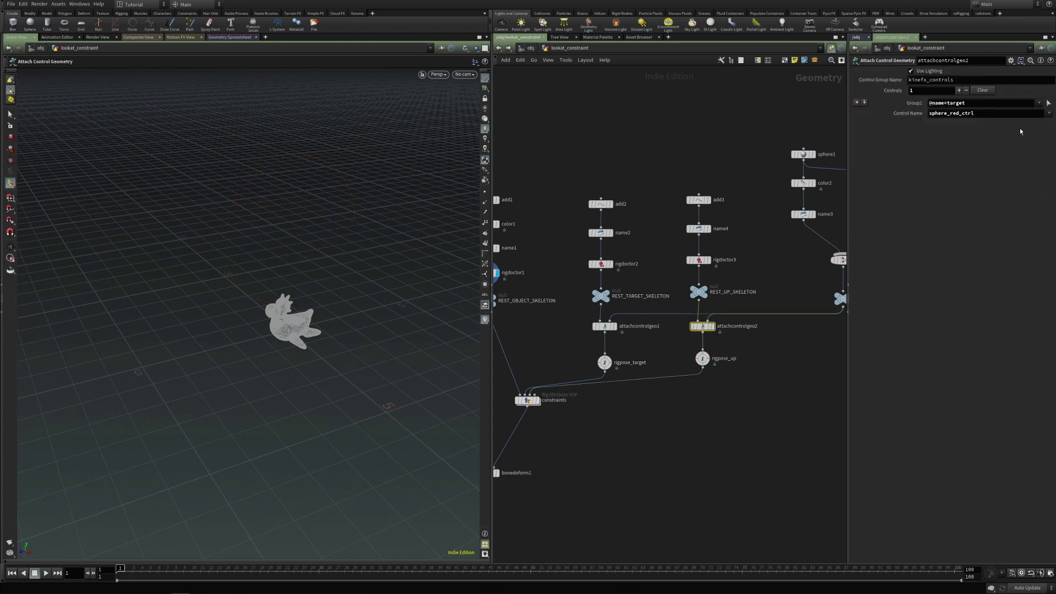
click(1048, 114)
click(1050, 128)
Inside the constraints network, duplicate the target Get Point Transform node below it and rename the copy as up.
middle_drag(594, 421, 667, 398)
double_click(598, 377)
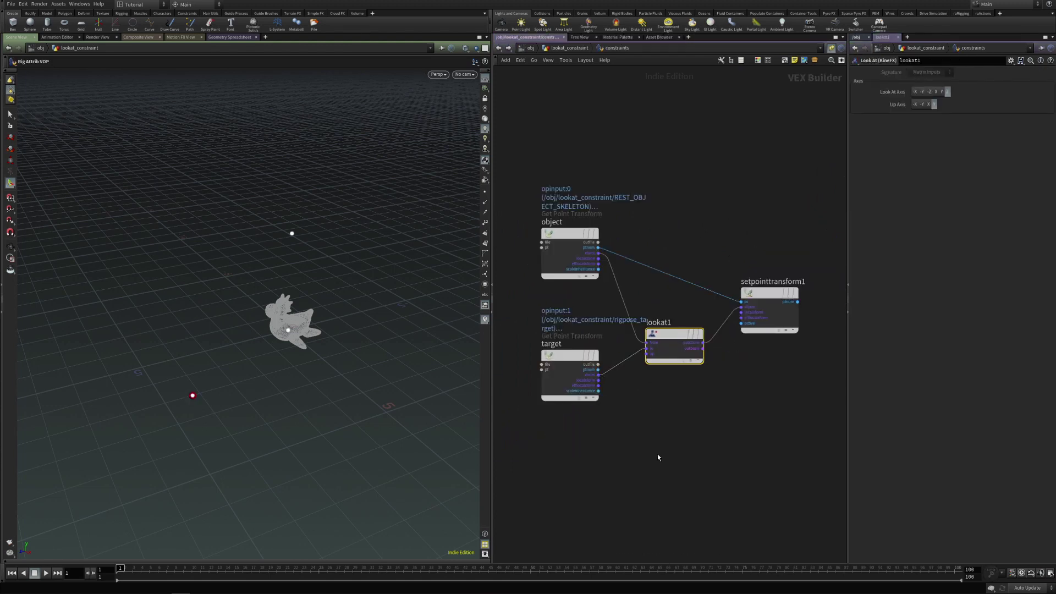
middle_drag(644, 434, 629, 417)
mouse_move(587, 305)
alt+drag(587, 305, 533, 401)
click(590, 403)
text(up)
key(Return)
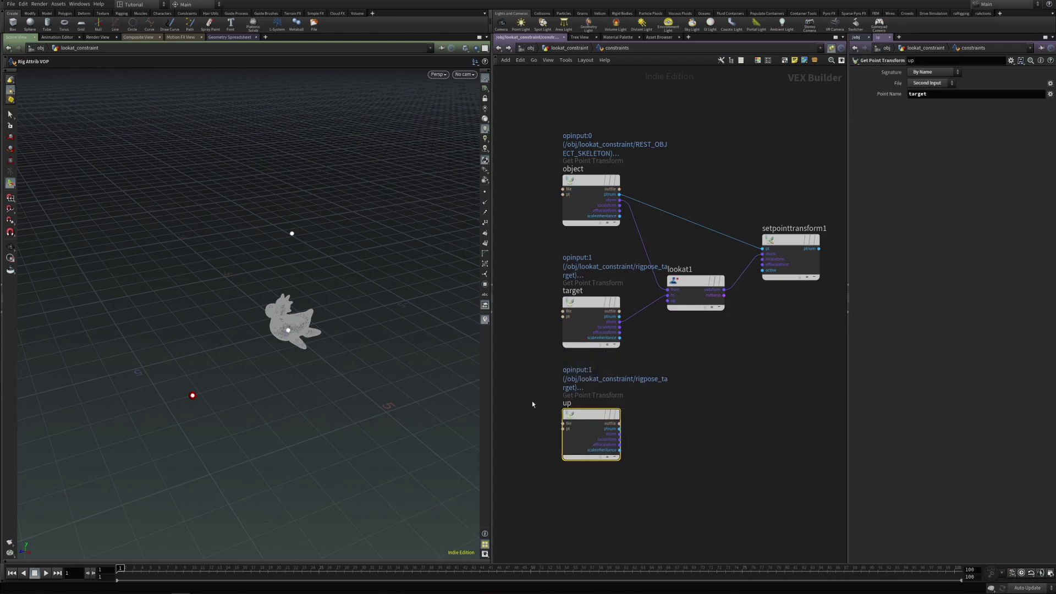
Make the up node read point up from the Third Input and wire its transform into lookat1's up input.
double_click(938, 94)
text(up)
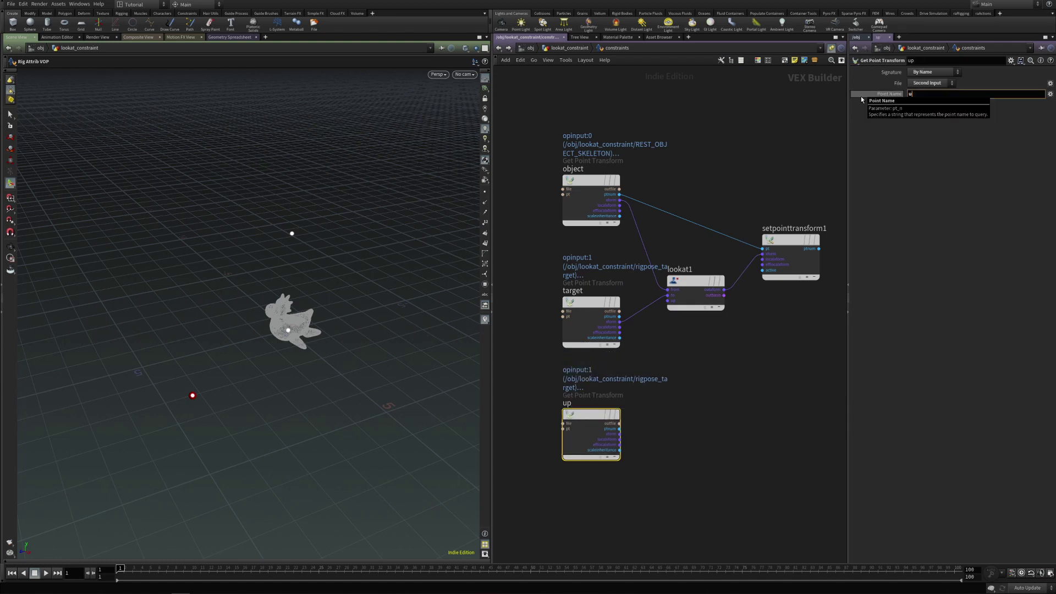
click(931, 83)
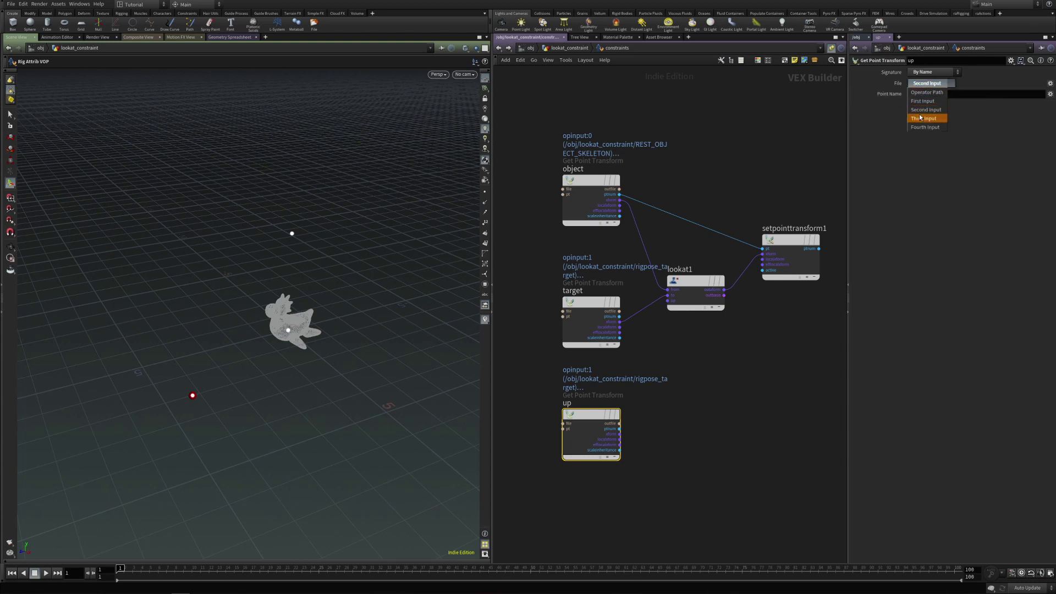
click(929, 115)
click(620, 434)
click(666, 302)
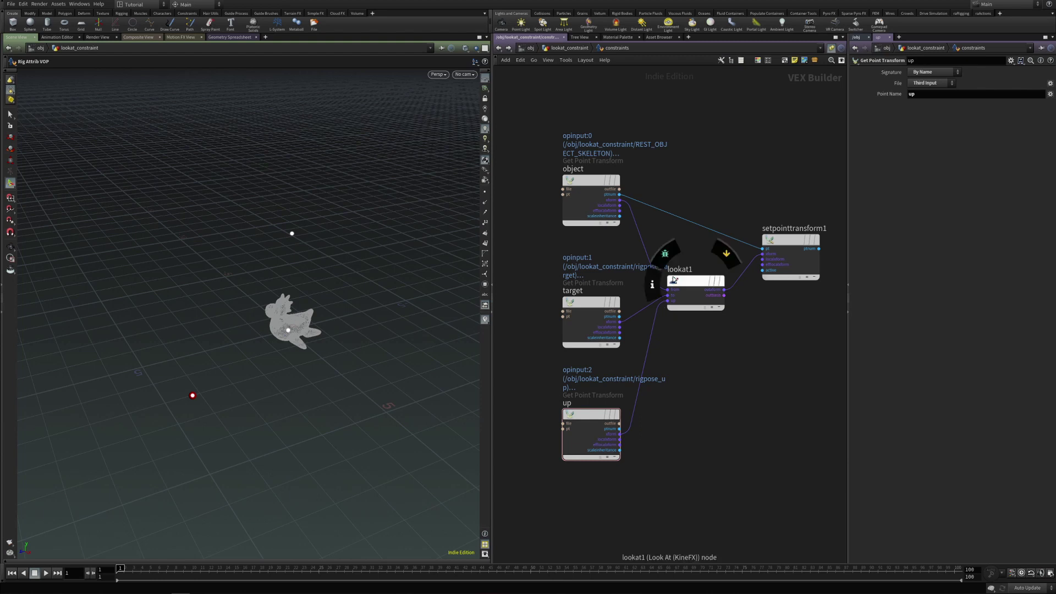
click(696, 281)
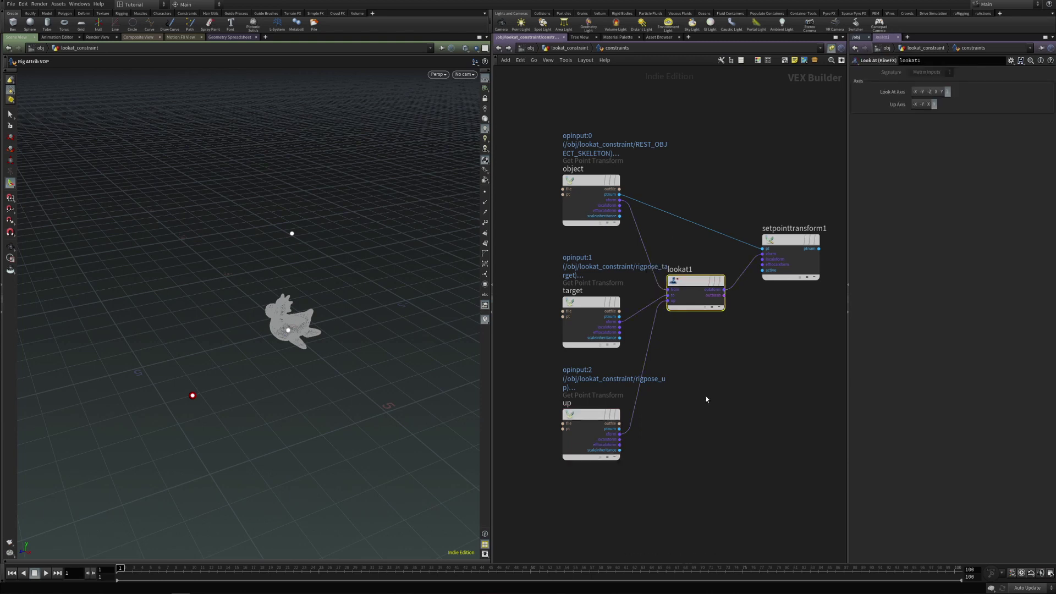
Return to the geometry network, display bonedeform1, and move the up control to about 1.35 in X.
key(u)
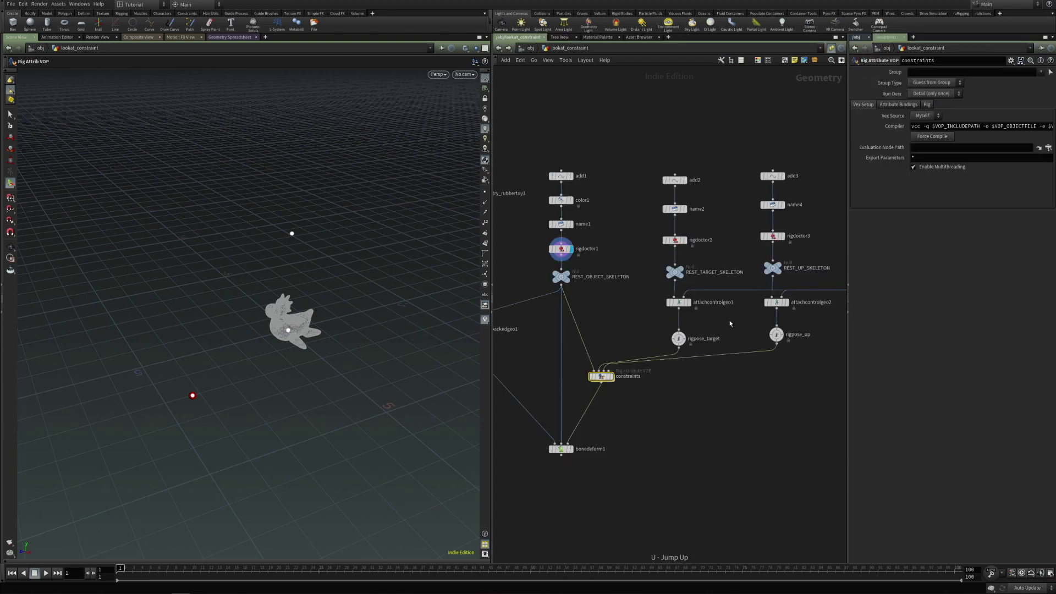
click(776, 335)
key(ctrl+z)
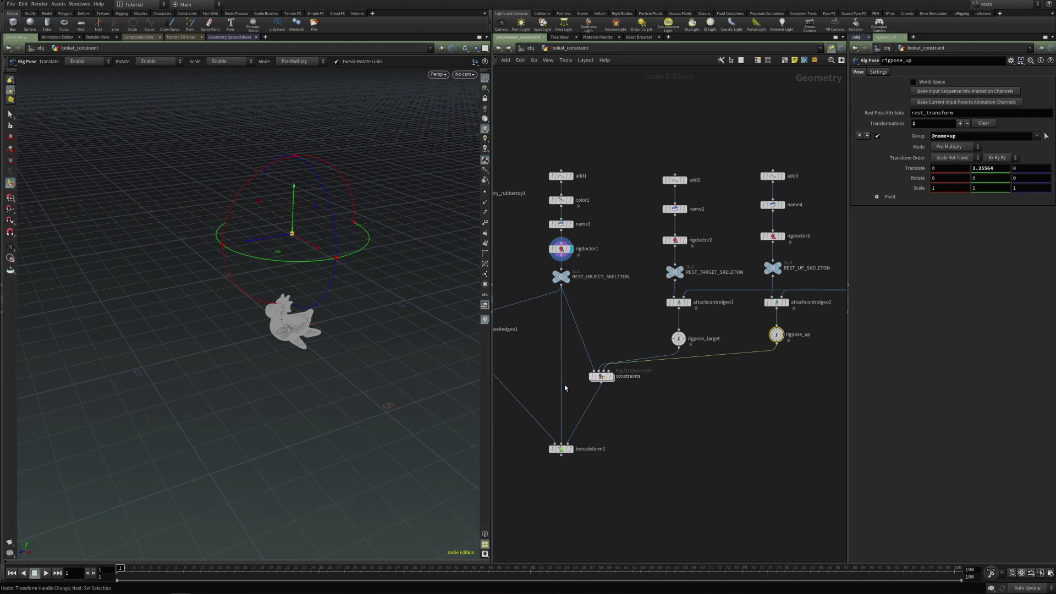
click(570, 448)
drag(319, 235, 333, 279)
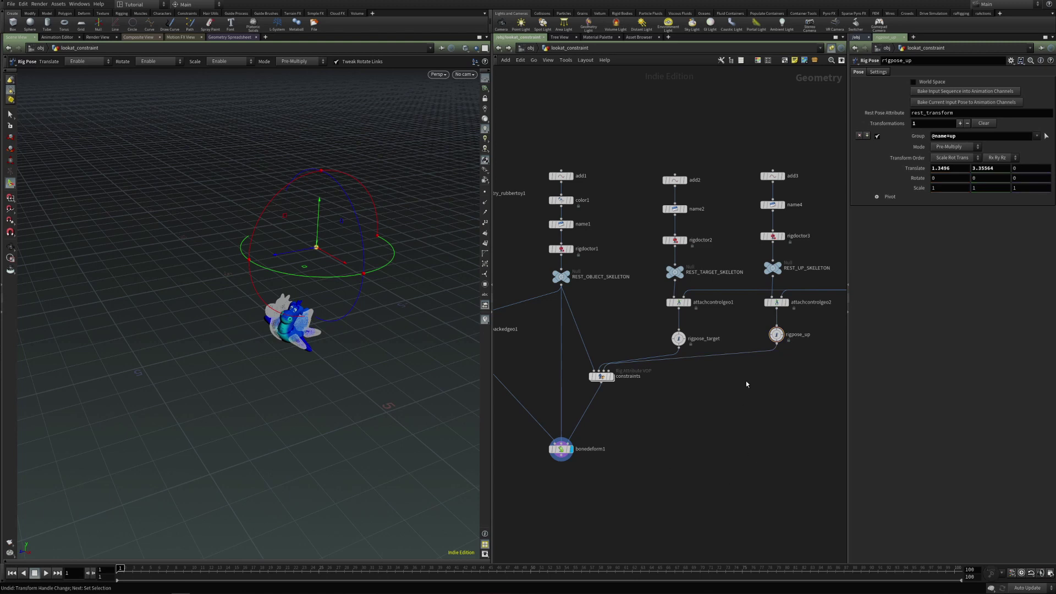
alt+drag(308, 382, 325, 356)
middle_drag(510, 221, 550, 216)
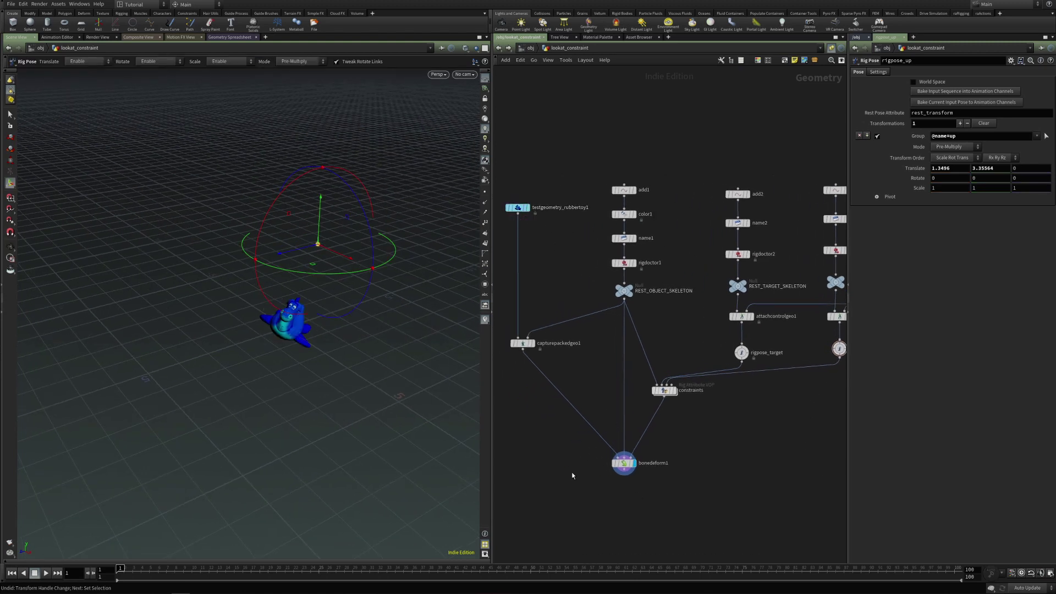
Keep the rigpose_up control shown in the viewport and move it to about -0.12, 4.46, 1.18.
middle_drag(773, 416, 738, 396)
click(825, 349)
scroll(795, 416, down, 2)
scroll(738, 396, down, 1)
drag(318, 244, 256, 202)
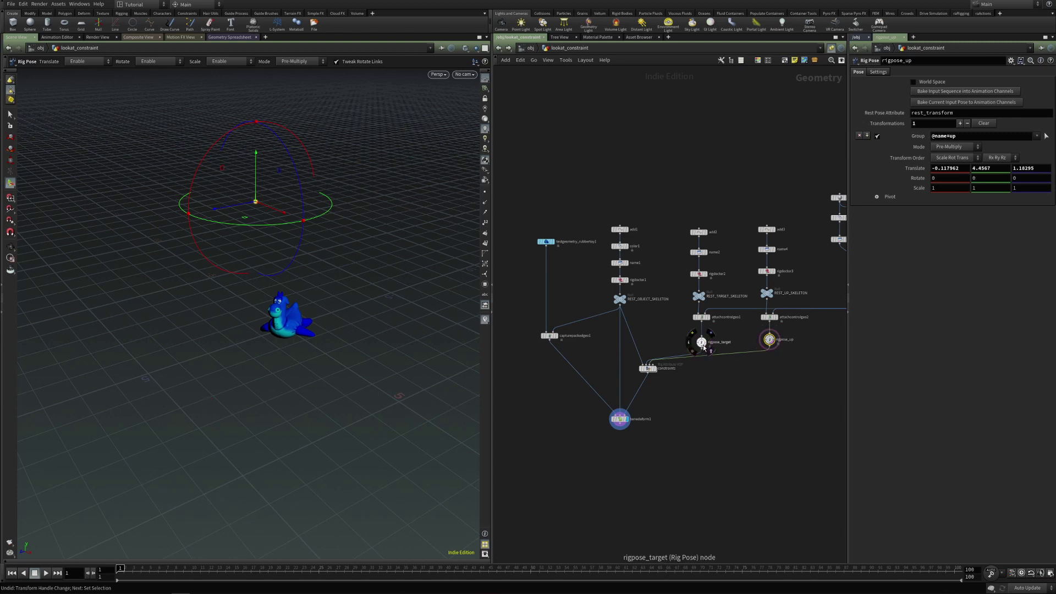
Reposition the red target control in the viewport and shift the up control to about -0.22 in X.
click(207, 397)
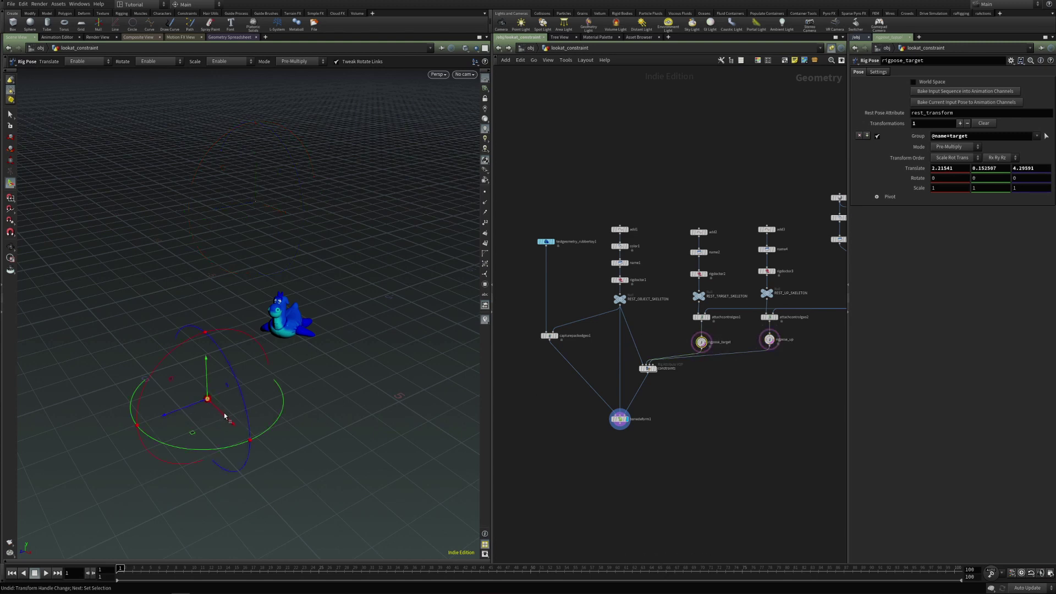
click(252, 226)
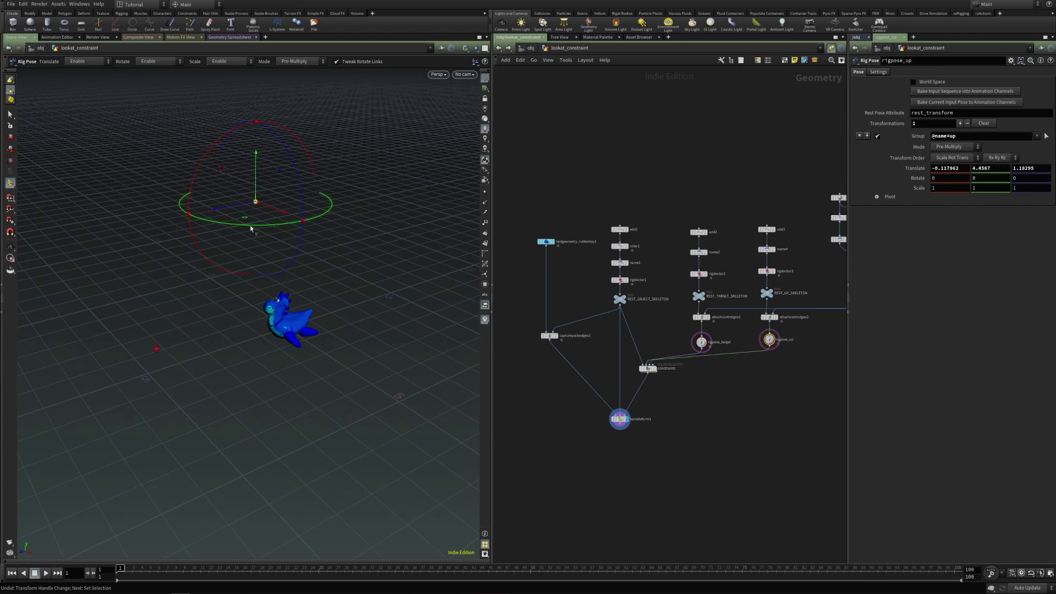
mouse_move(281, 214)
mouse_down()
mouse_move(394, 292)
mouse_move(238, 205)
mouse_move(368, 297)
mouse_move(230, 278)
mouse_move(276, 226)
mouse_up()
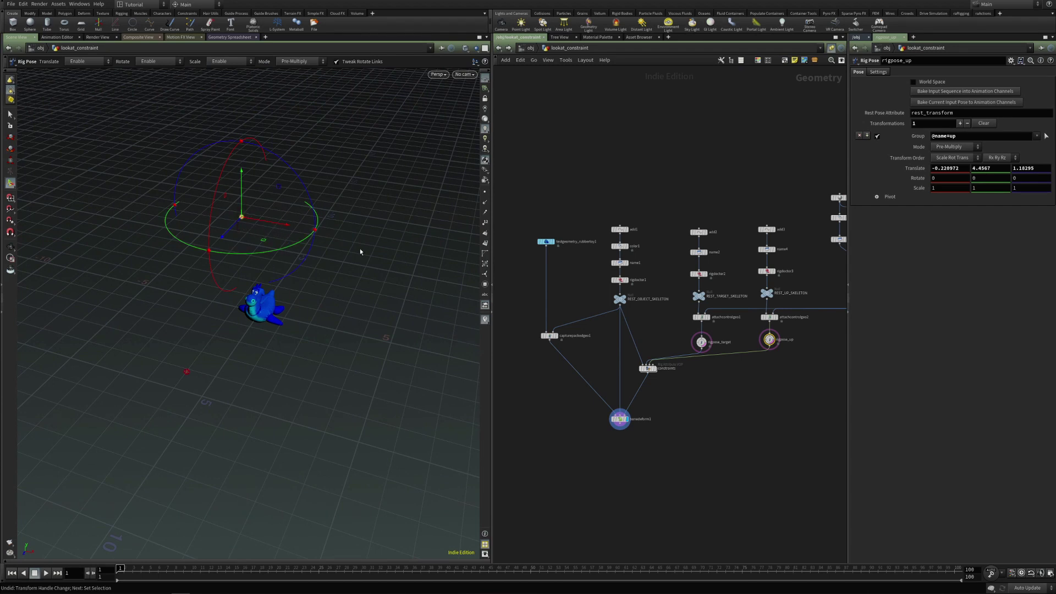
click(770, 317)
drag(948, 103, 979, 103)
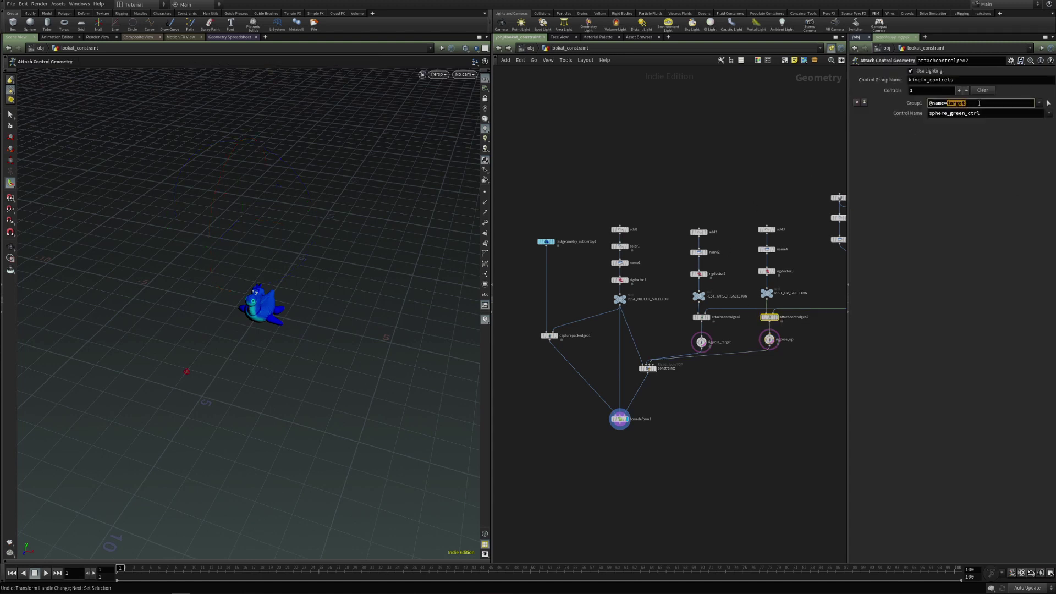
text(up)
key(Return)
Test the constraint by moving the up control to about -0.05 in X and repositioning the target control.
click(769, 339)
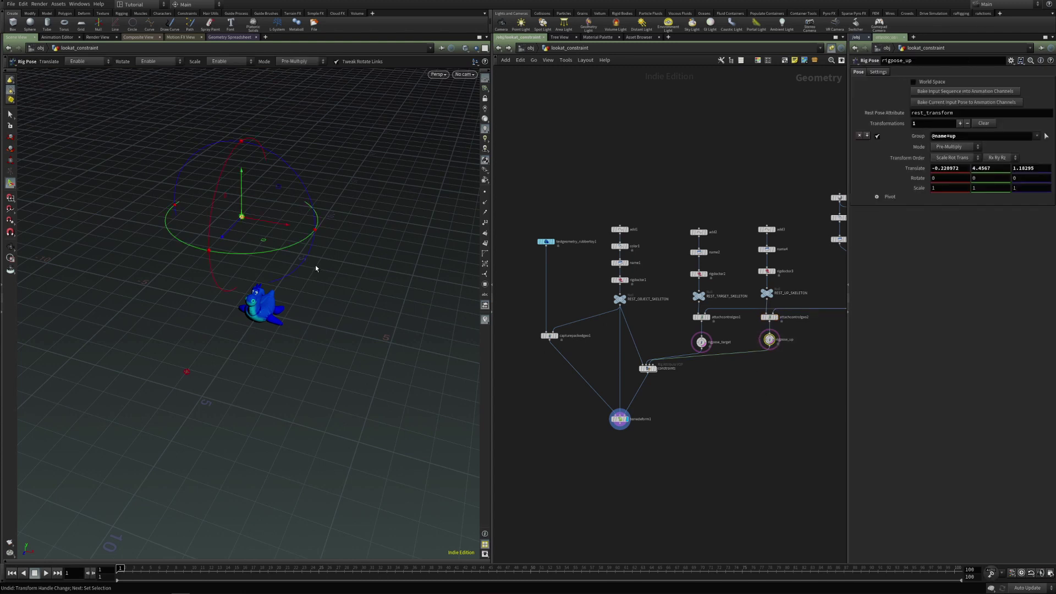
mouse_move(270, 224)
mouse_down()
mouse_move(308, 229)
mouse_move(238, 214)
mouse_move(367, 279)
mouse_move(292, 253)
mouse_move(302, 249)
mouse_move(254, 219)
mouse_move(289, 225)
mouse_up()
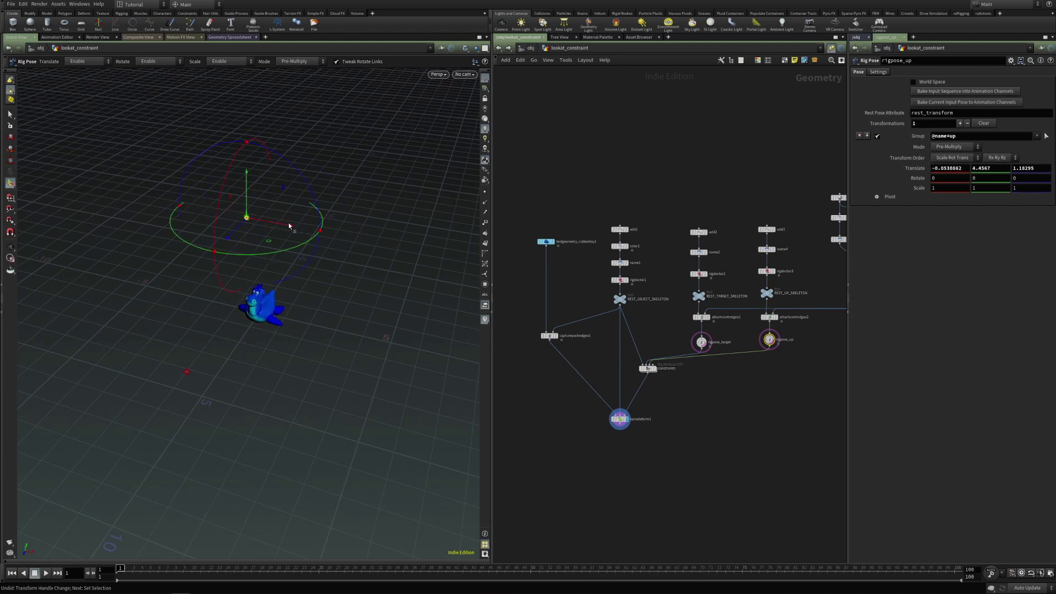
click(700, 342)
drag(226, 382, 197, 366)
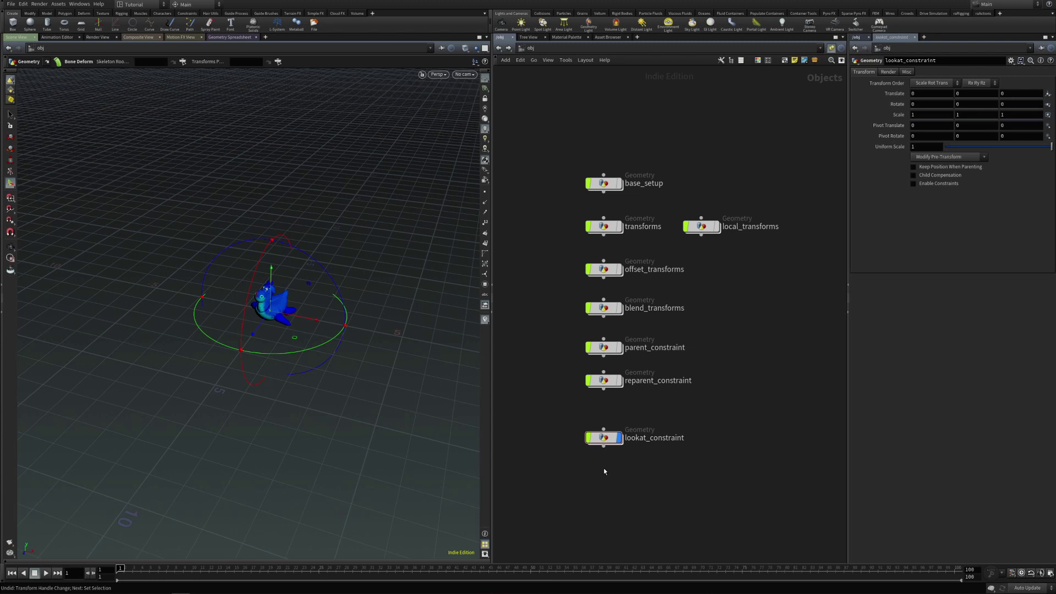
Duplicate the lookat_constraint object as lookat_blend_and_offset_constraint and hide the original.
alt+drag(606, 439, 608, 471)
double_click(641, 471)
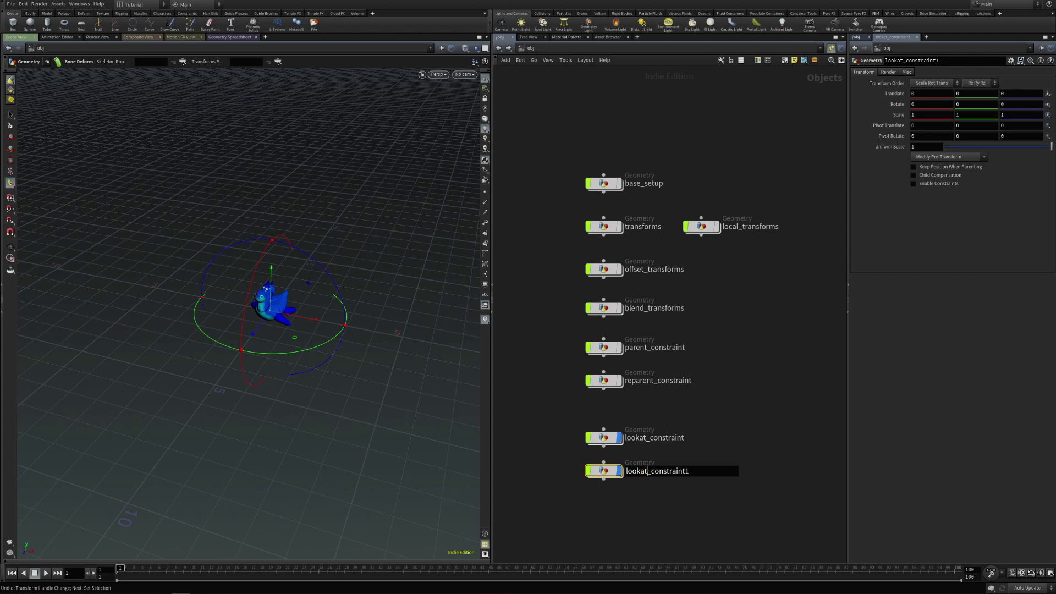
text(_blend_)
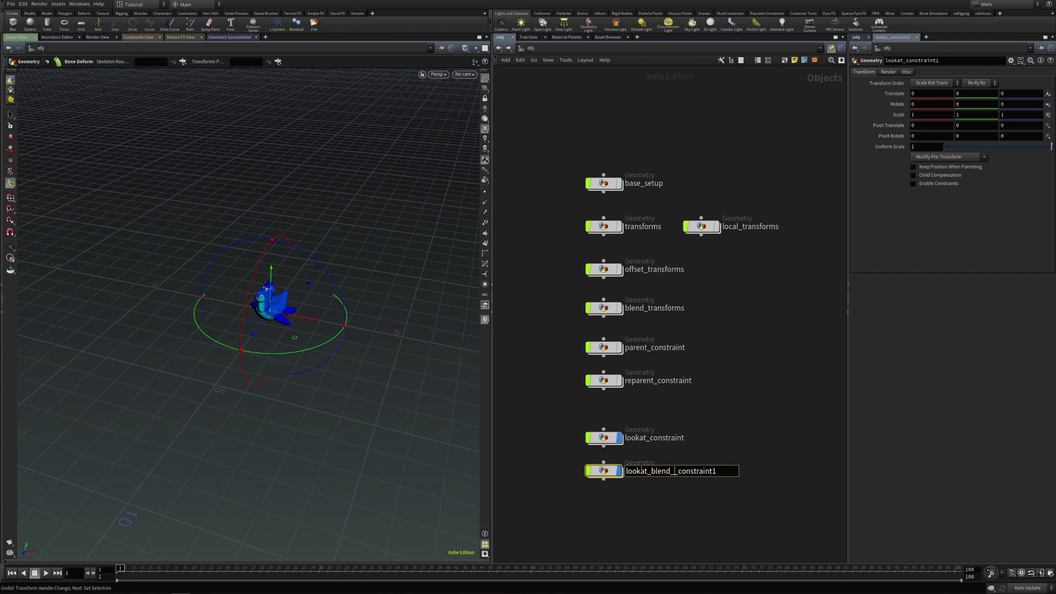
text(and_offset)
key(End)
key(BackSpace)
key(Return)
click(620, 438)
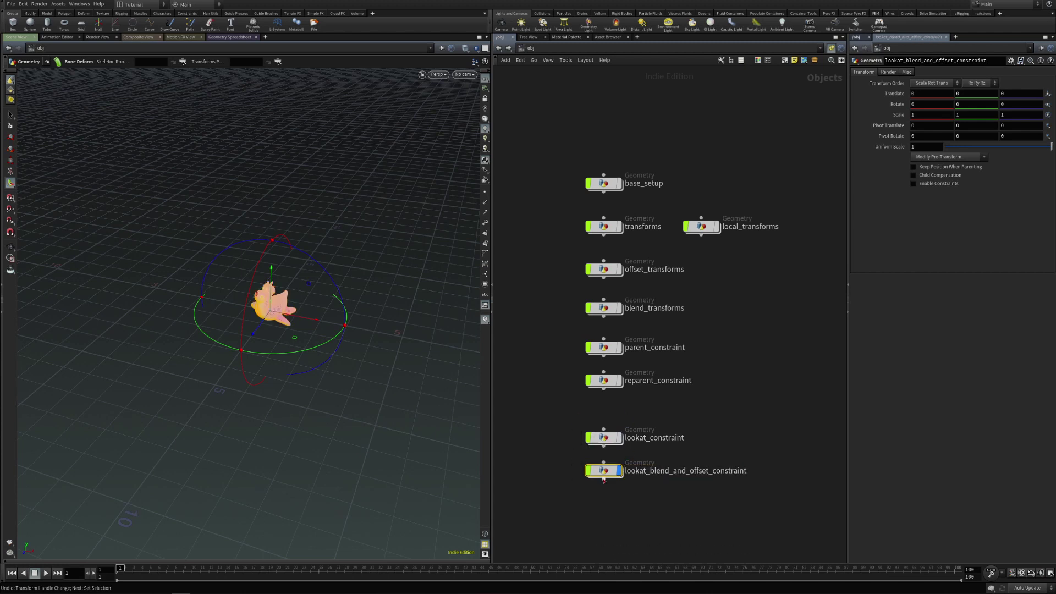
Add a Look At Constraint node inside the constraints network of lookat_blend_and_offset_constraint.
double_click(605, 471)
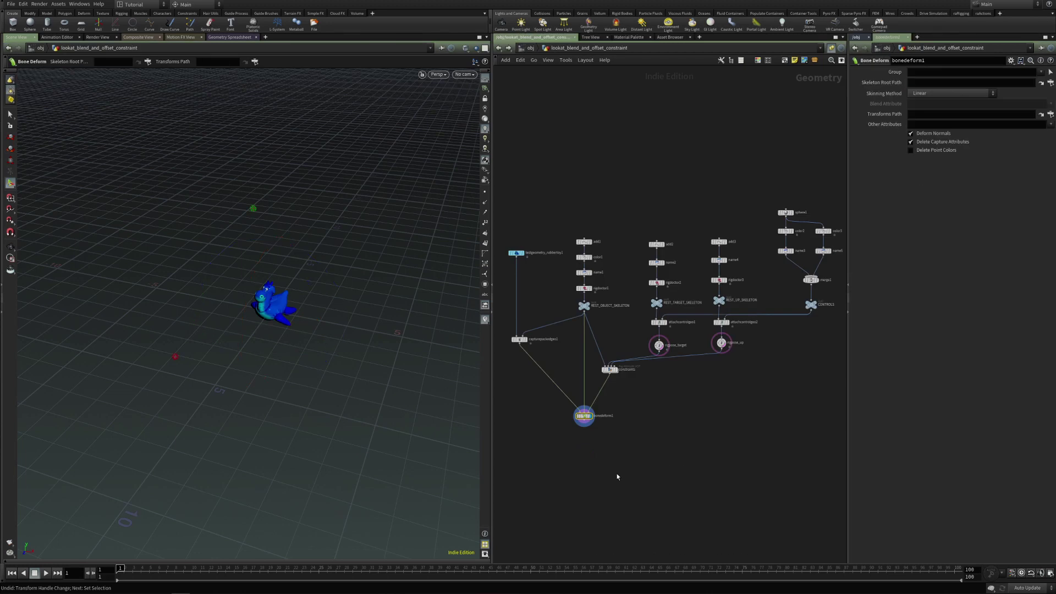
double_click(608, 369)
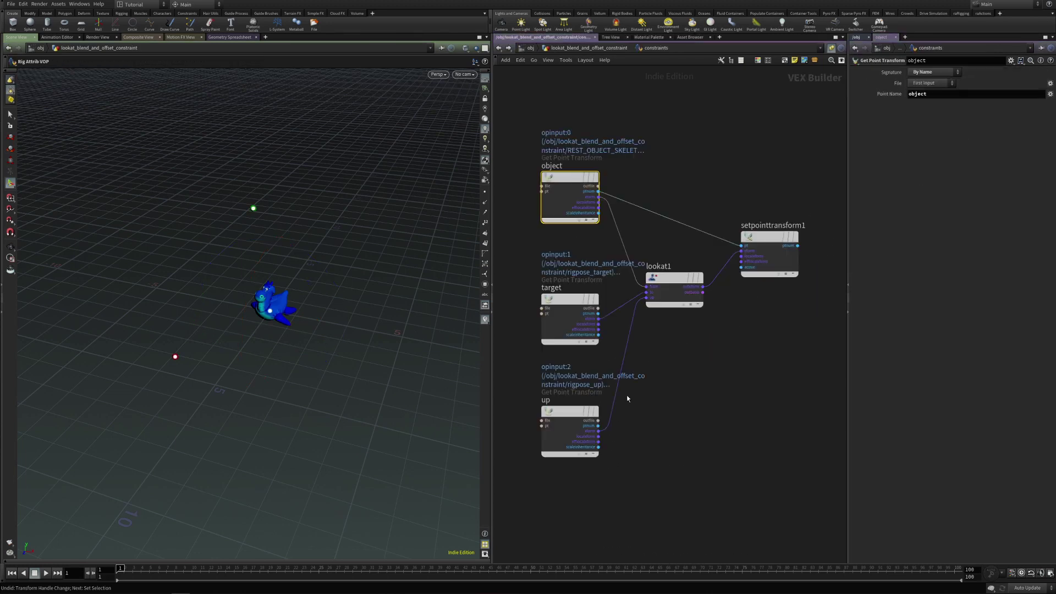
key(Tab)
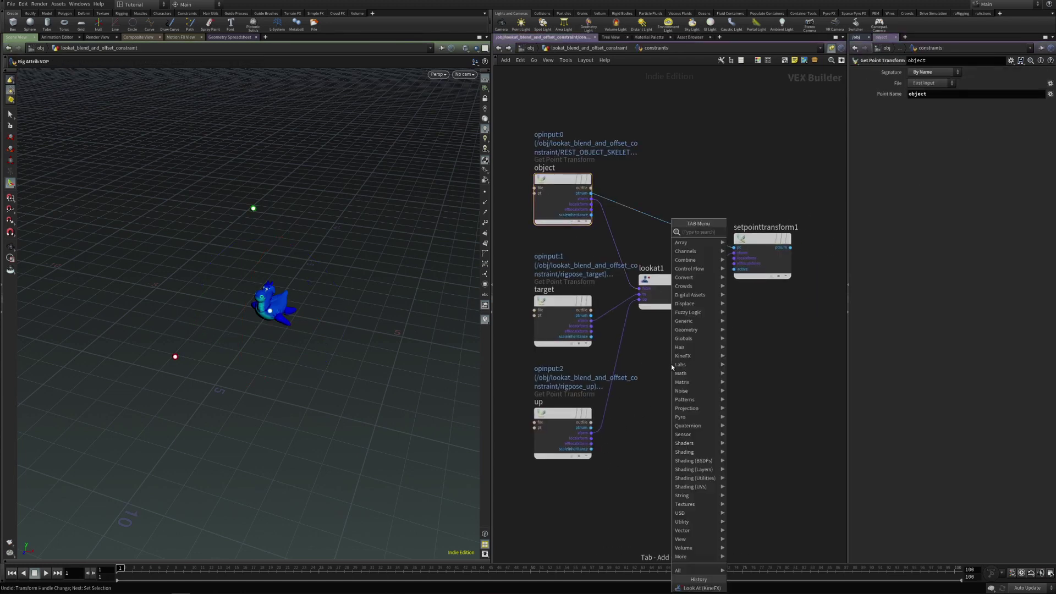
text(look)
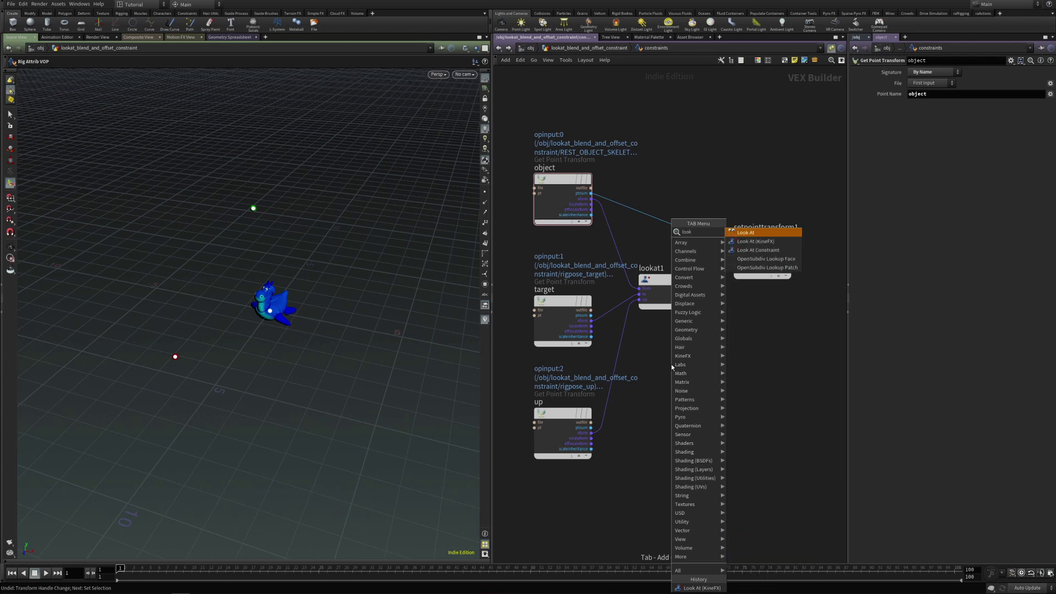
click(750, 251)
click(700, 358)
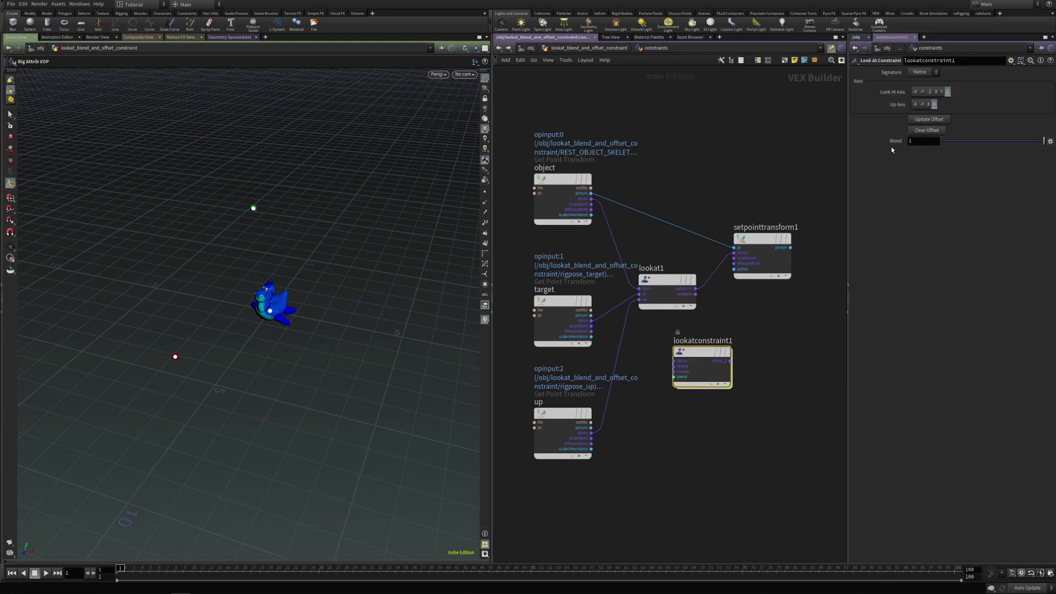
Wire the transforms of the object, target and up nodes into the matching inputs of lookatconstraint1.
drag(706, 365, 696, 361)
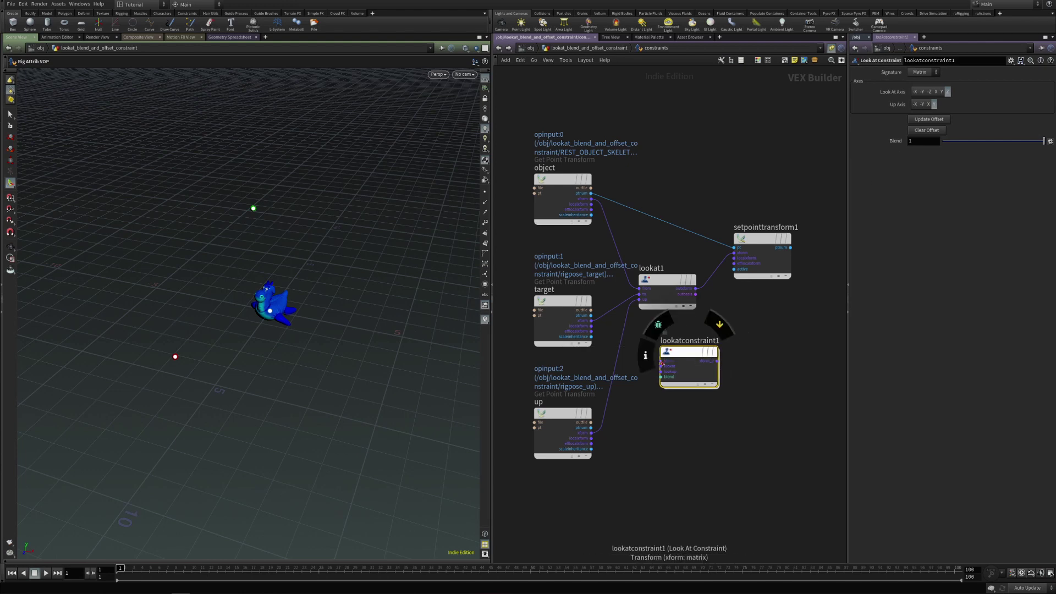
click(662, 363)
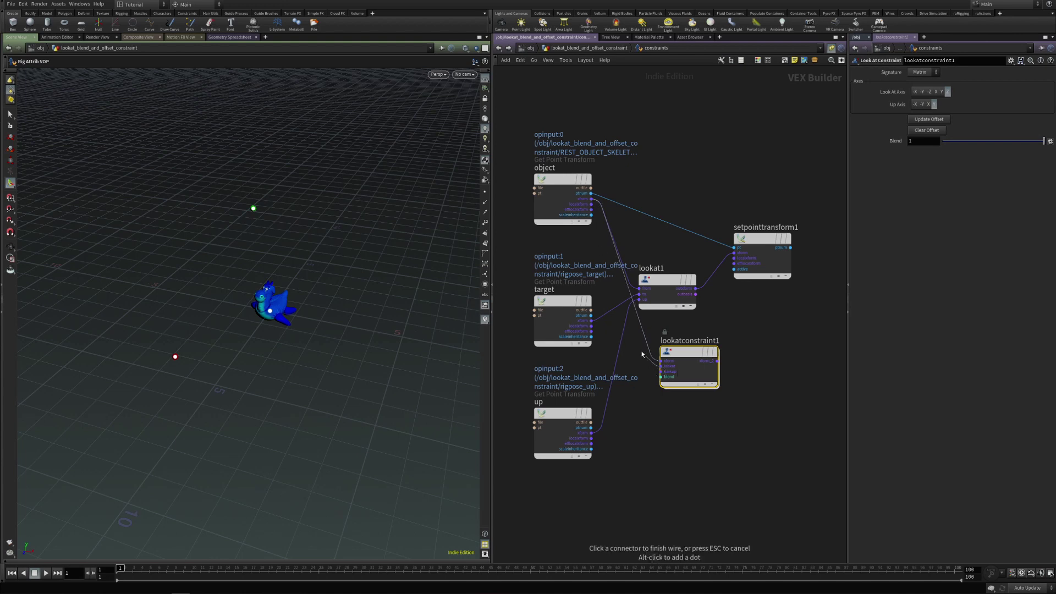
click(591, 320)
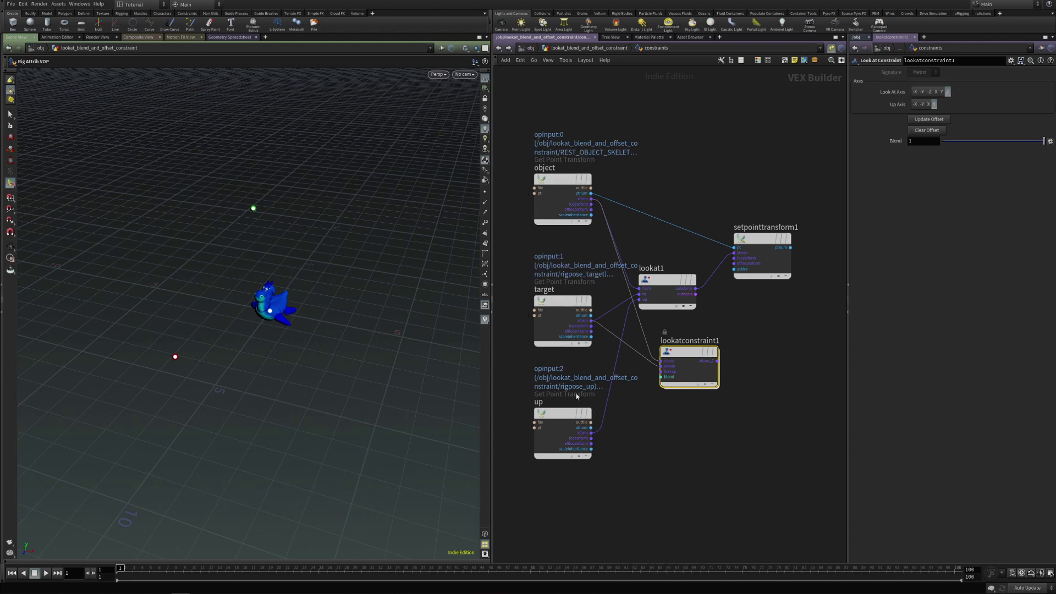
click(591, 433)
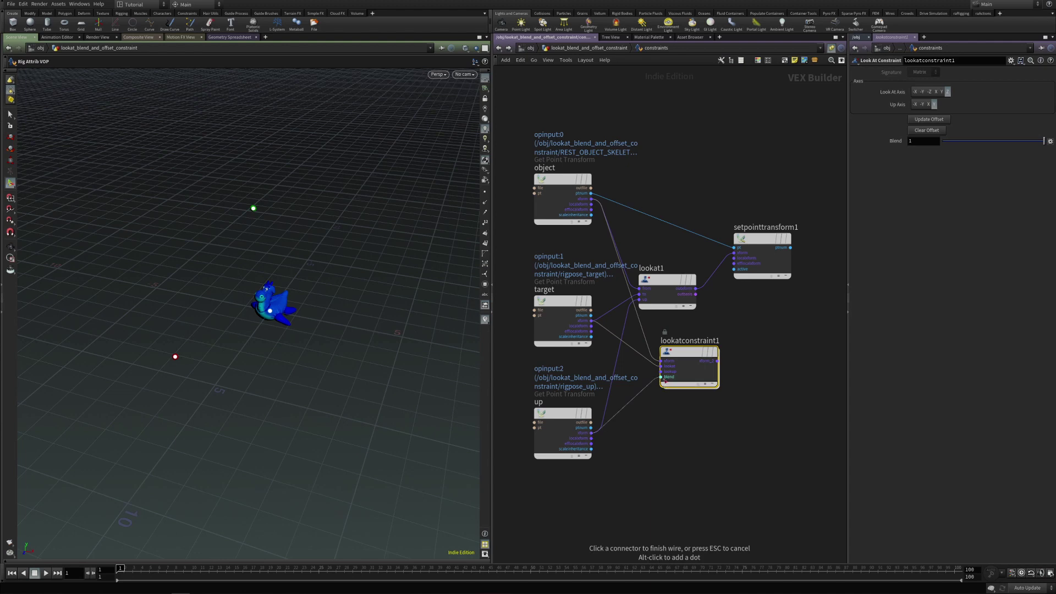
click(662, 372)
mouse_move(684, 348)
mouse_down()
mouse_move(662, 343)
mouse_move(671, 358)
mouse_up()
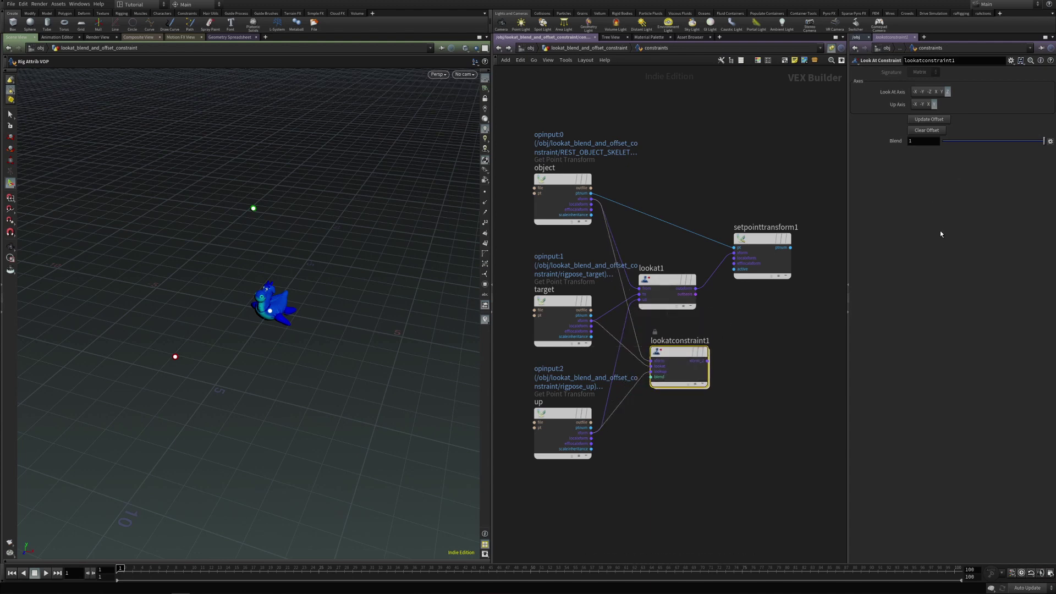
Promote the Blend parameter of lookatconstraint1 and replace lookat1 with this node as the transform source for setpointtransform1.
click(1051, 141)
click(1053, 146)
click(708, 362)
click(727, 254)
click(670, 283)
key(Delete)
drag(680, 361, 673, 320)
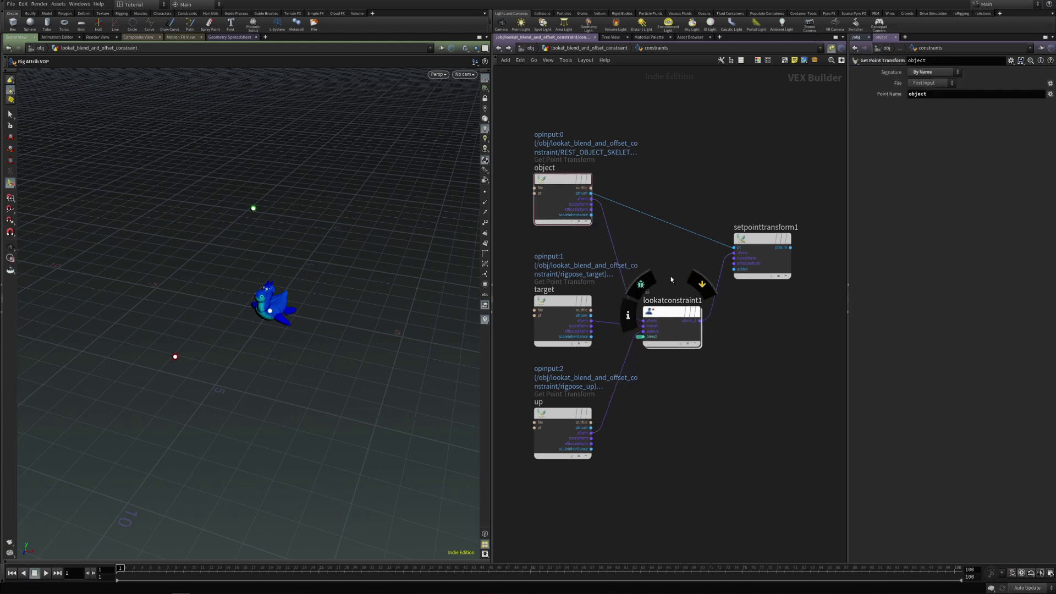
Test the look-at constraint by moving the target and up controls, ending with the target at about 3.83 in X.
click(658, 345)
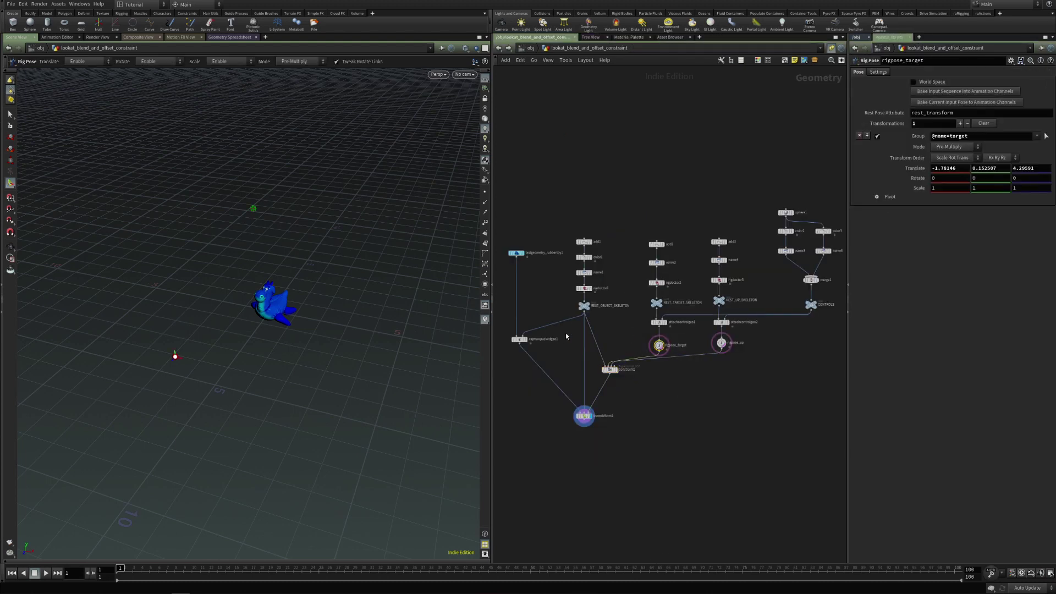
click(175, 357)
drag(208, 370, 275, 392)
click(721, 342)
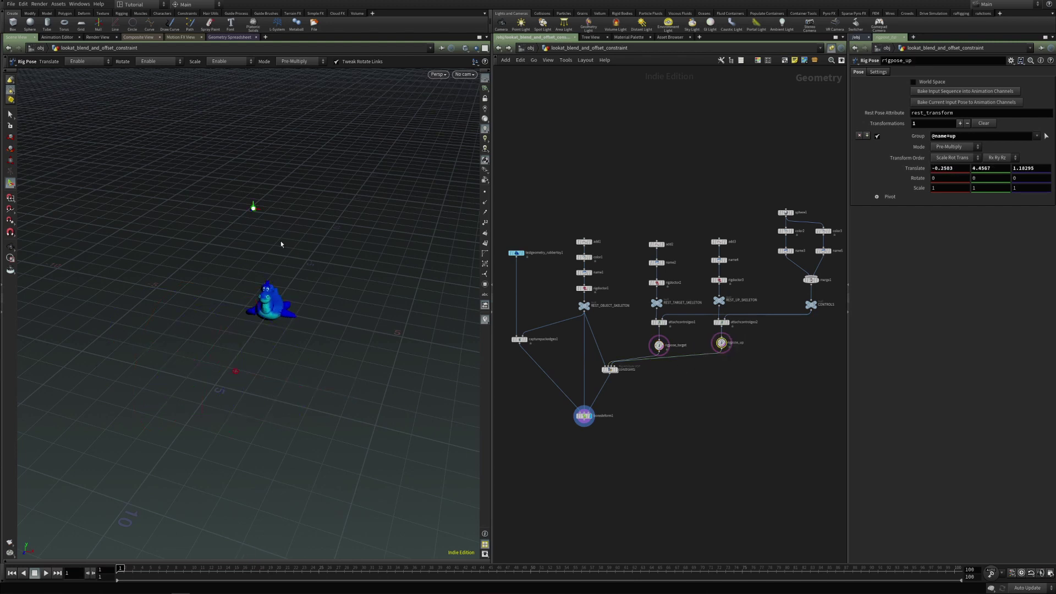
click(257, 210)
drag(290, 213, 274, 322)
click(659, 345)
drag(269, 384, 321, 386)
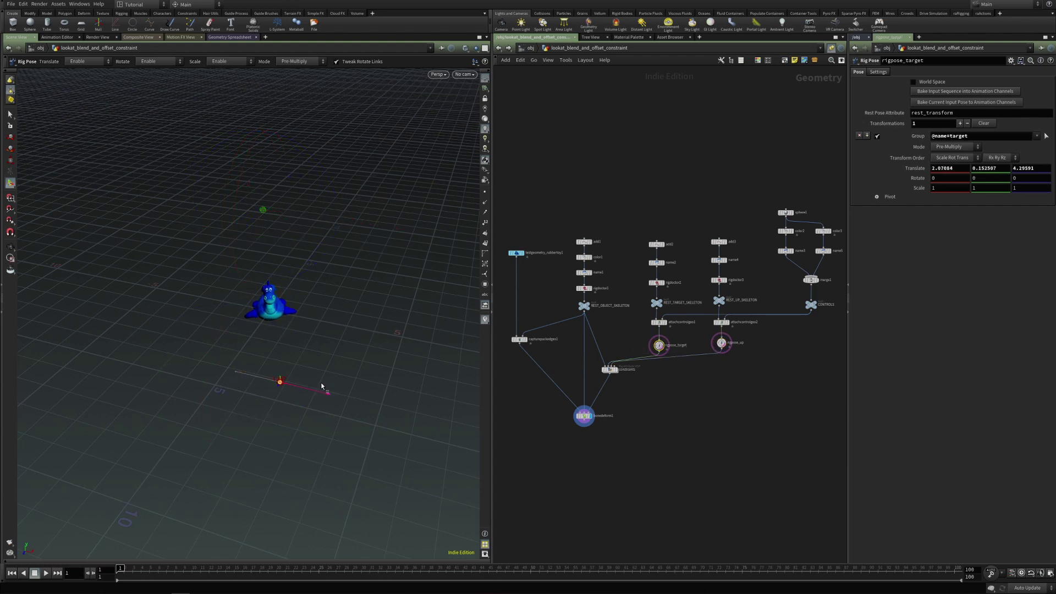
Test the promoted blending by lowering the Blend value of the constraints node to 0.
click(610, 369)
drag(1041, 216, 915, 217)
drag(682, 358, 682, 358)
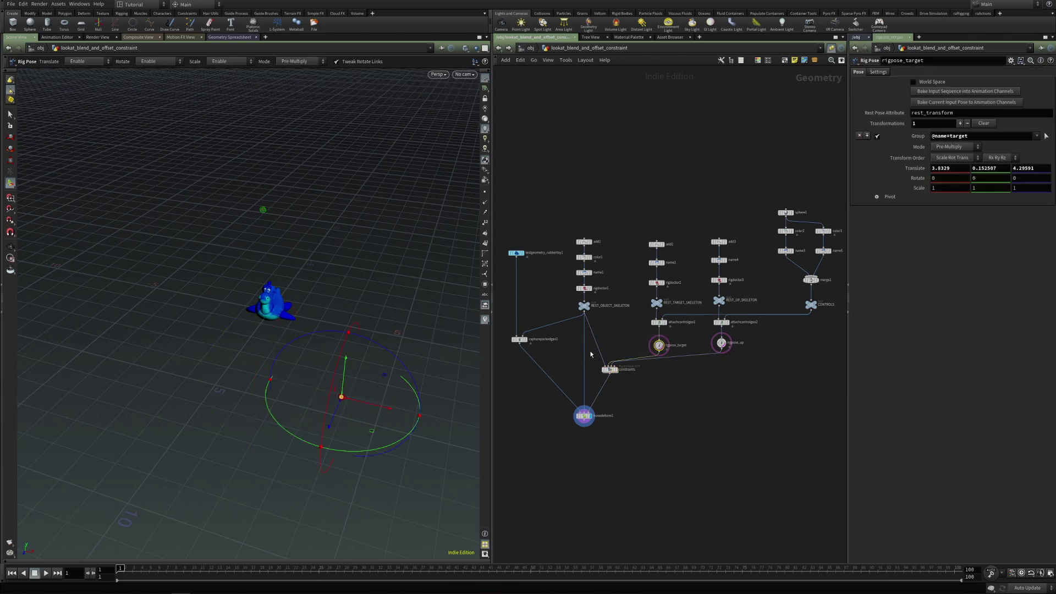
click(609, 369)
drag(944, 213, 855, 221)
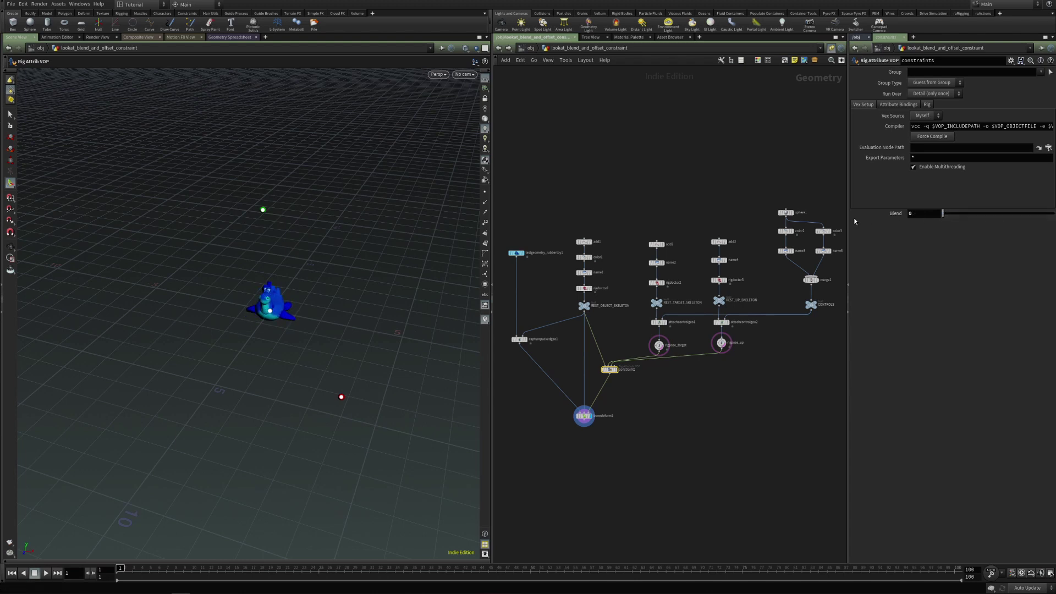
Update the offset of lookatconstraint1 with Blend back at 1 and test it by moving the target control to about 3.04 in X.
double_click(609, 370)
drag(646, 278, 699, 395)
click(929, 120)
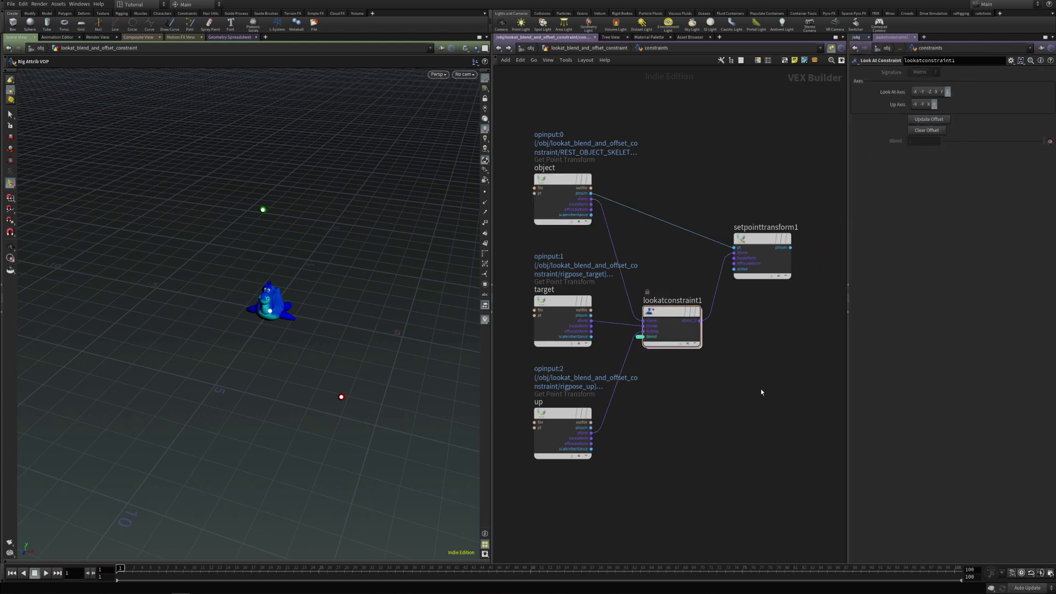
key(u)
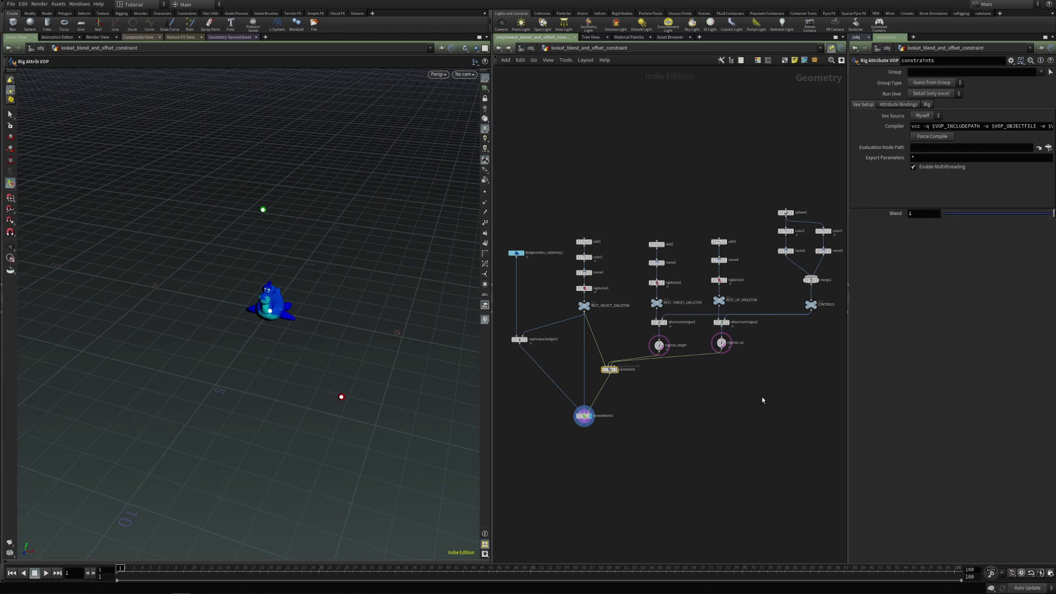
key(i)
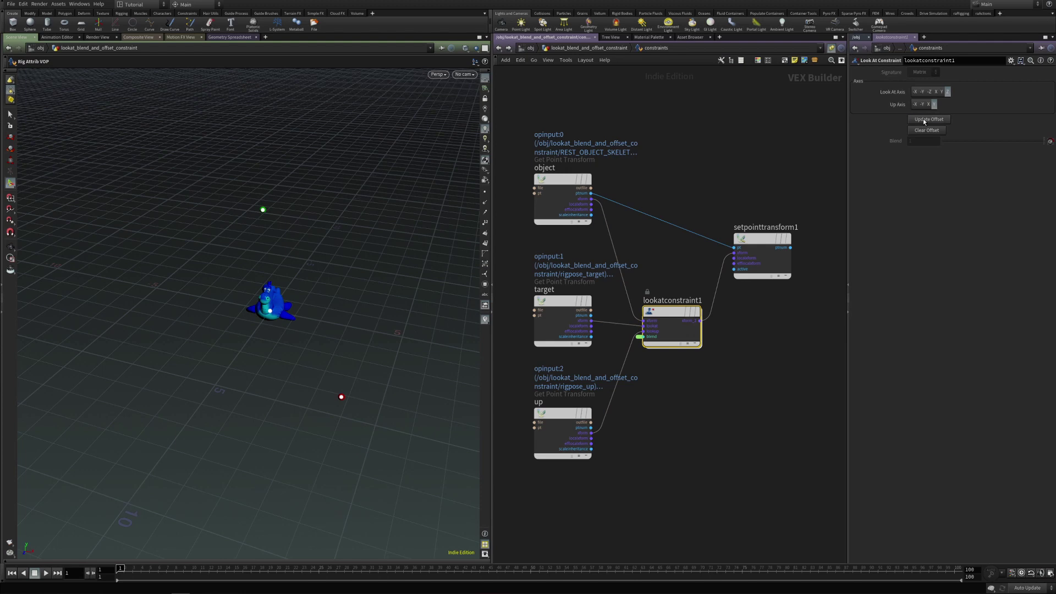
key(u)
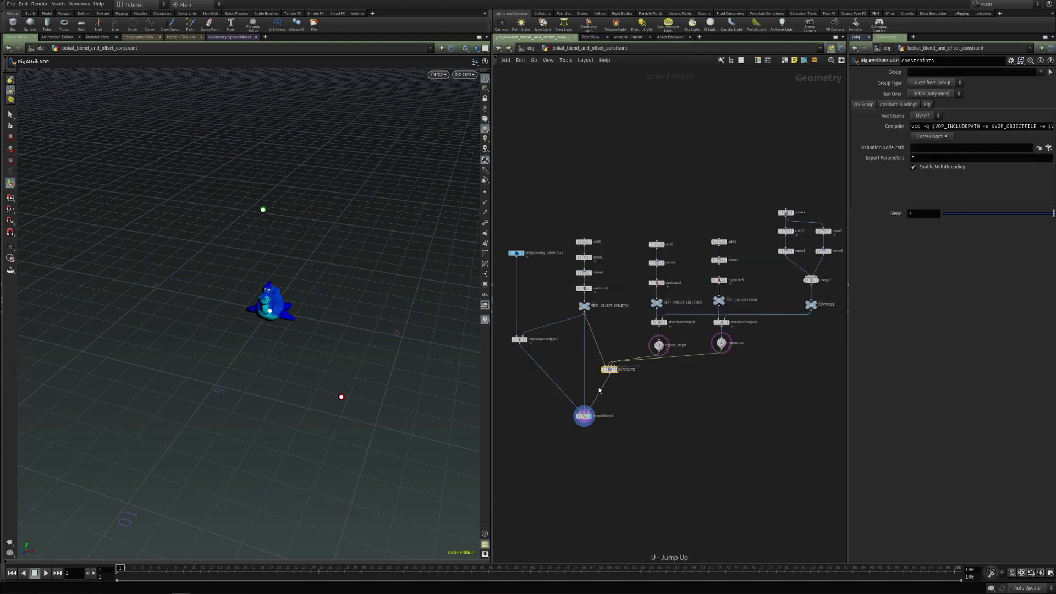
click(659, 344)
drag(388, 412, 336, 397)
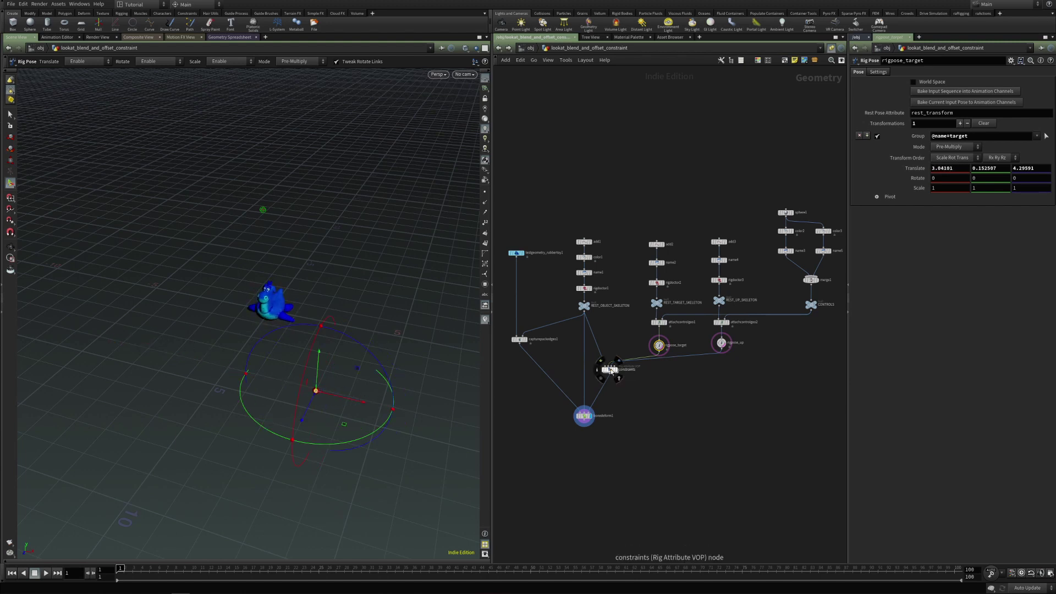
Clear the offset of lookatconstraint1 and move the target control to about 0.37 in X.
double_click(610, 369)
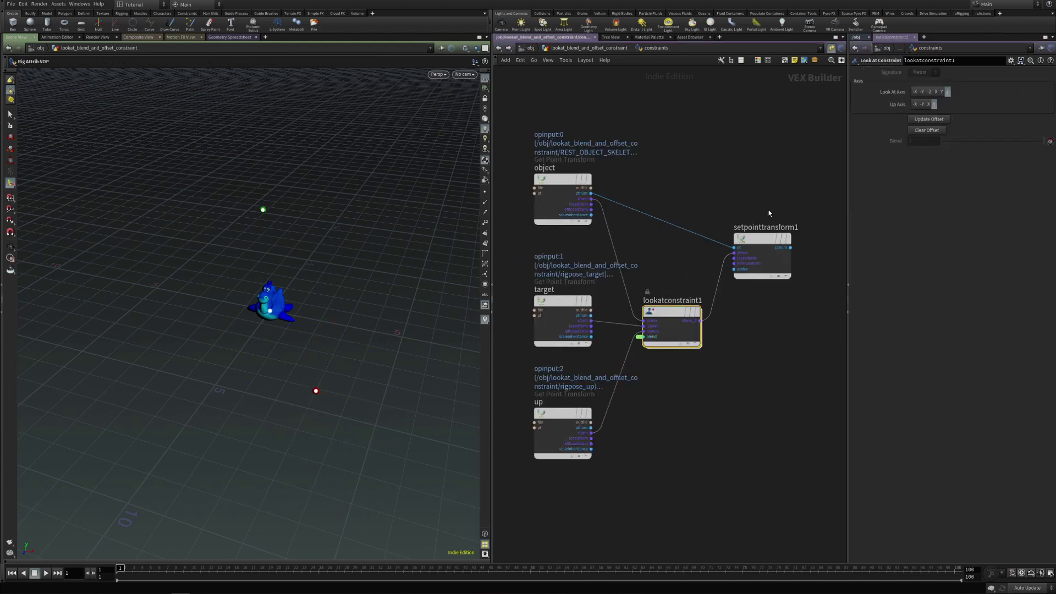
click(928, 132)
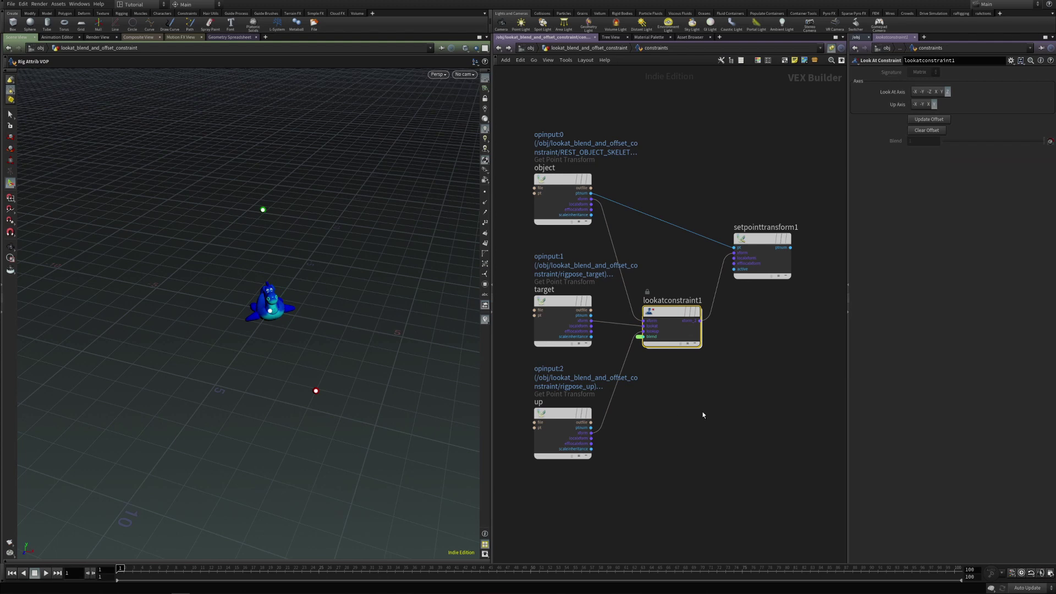
key(u)
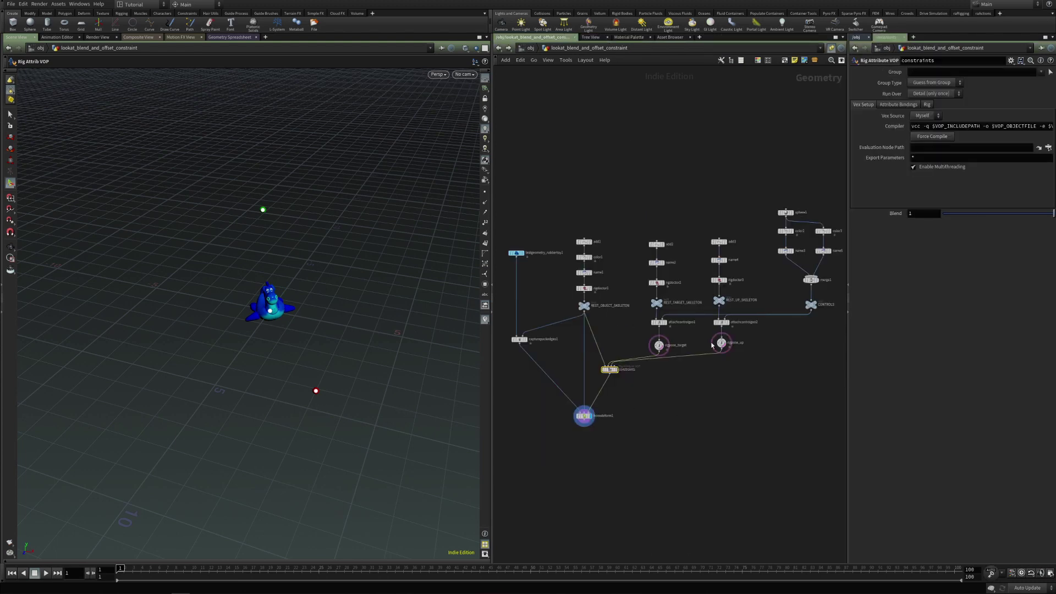
click(659, 345)
mouse_move(360, 400)
mouse_down()
mouse_move(206, 388)
mouse_move(369, 400)
mouse_up()
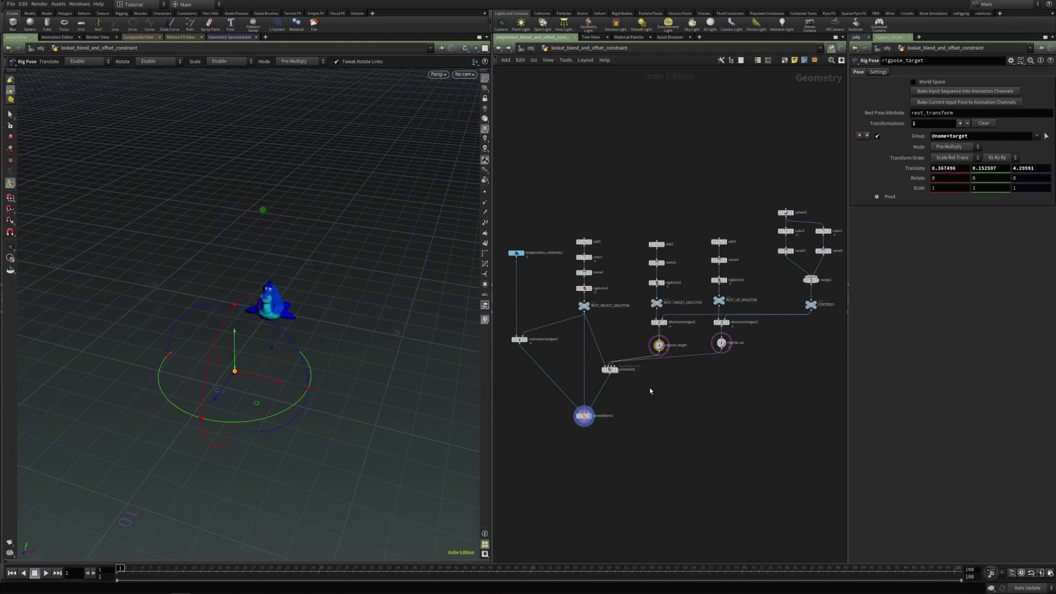
Duplicate the transforms object below the look-at objects as path_constraint and hide lookat_blend_and_offset_constraint.
double_click(609, 371)
key(u)
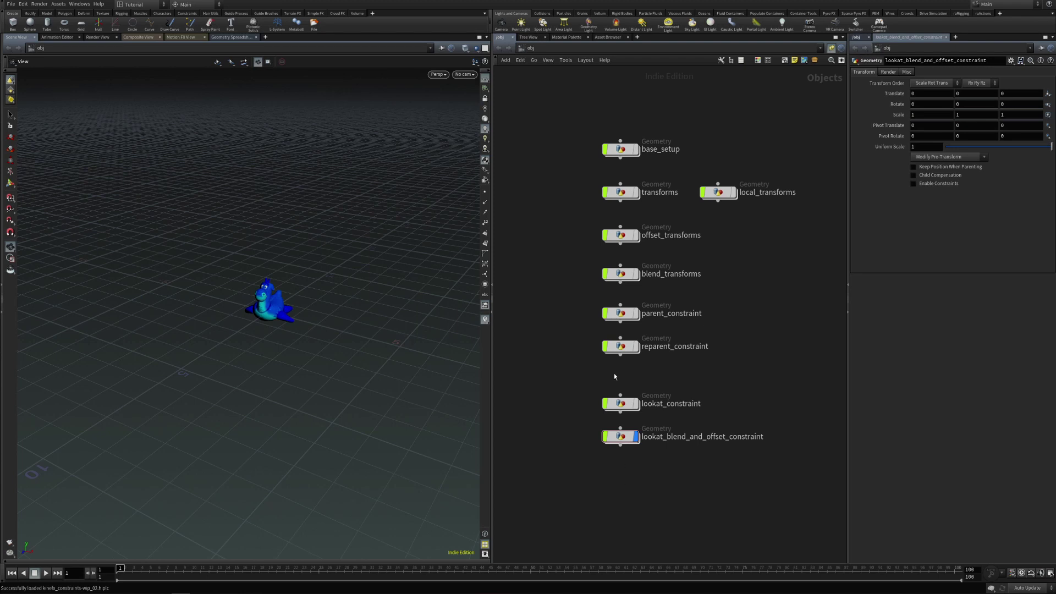
alt+drag(622, 436, 622, 485)
click(634, 439)
click(669, 486)
drag(700, 486, 513, 497)
text(path_)
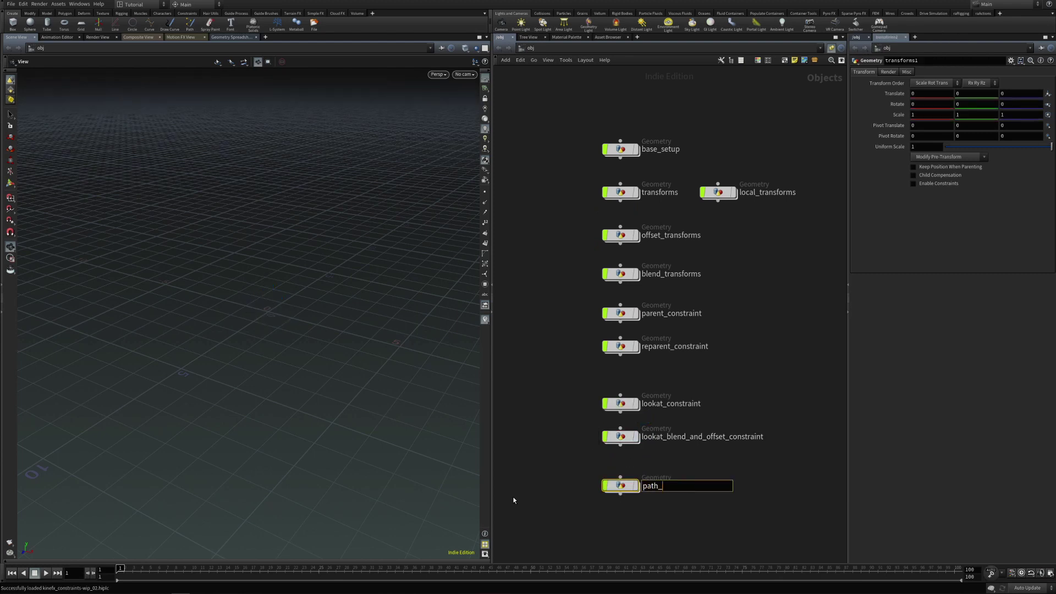
text(constraint)
key(Return)
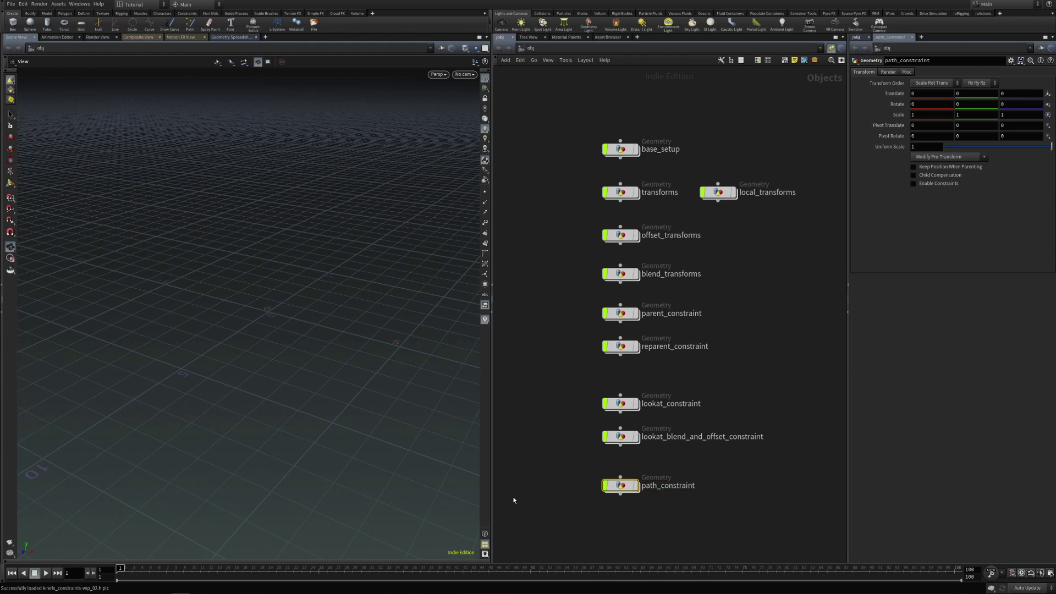
Display path_constraint and delete the target skeleton, control geometry and rig pose nodes inside it.
click(636, 485)
key(i)
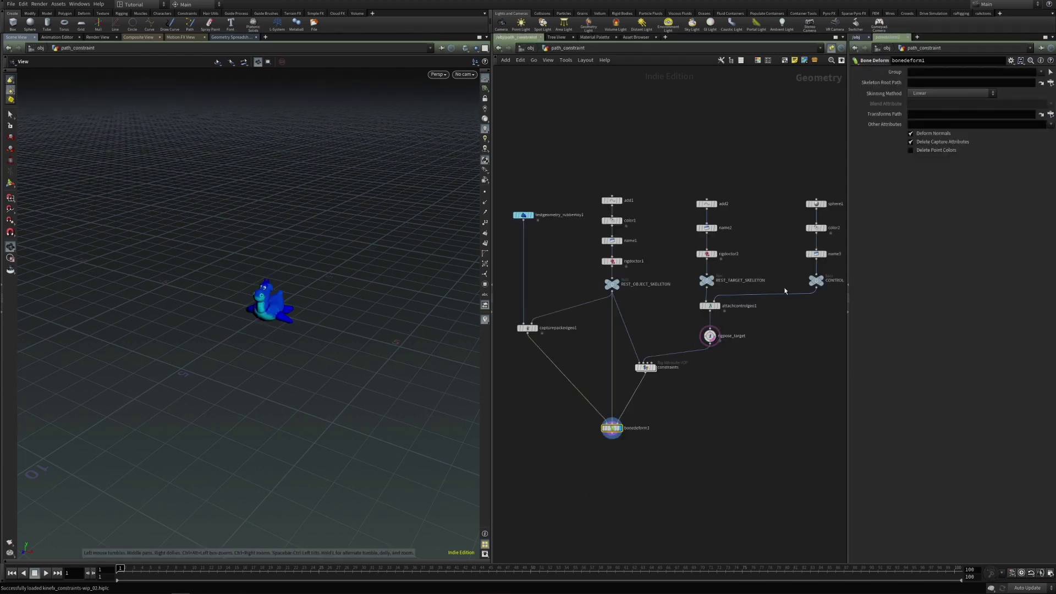
click(707, 254)
key(Delete)
drag(686, 149, 831, 360)
key(Delete)
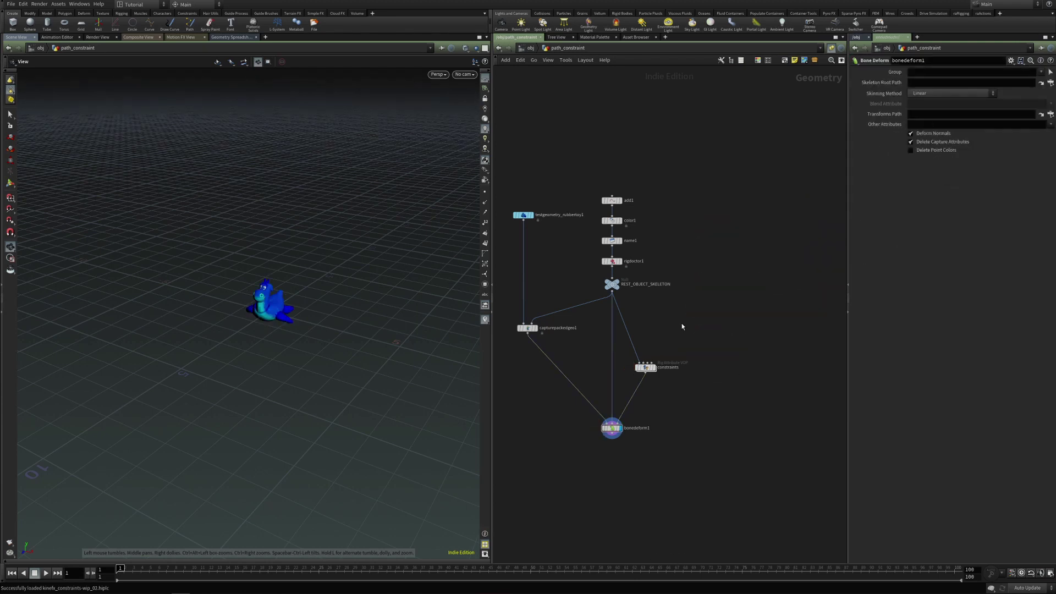
Draw an open ten-point polygon curve on the ground that loops around the front of the toy.
drag(362, 352, 271, 325)
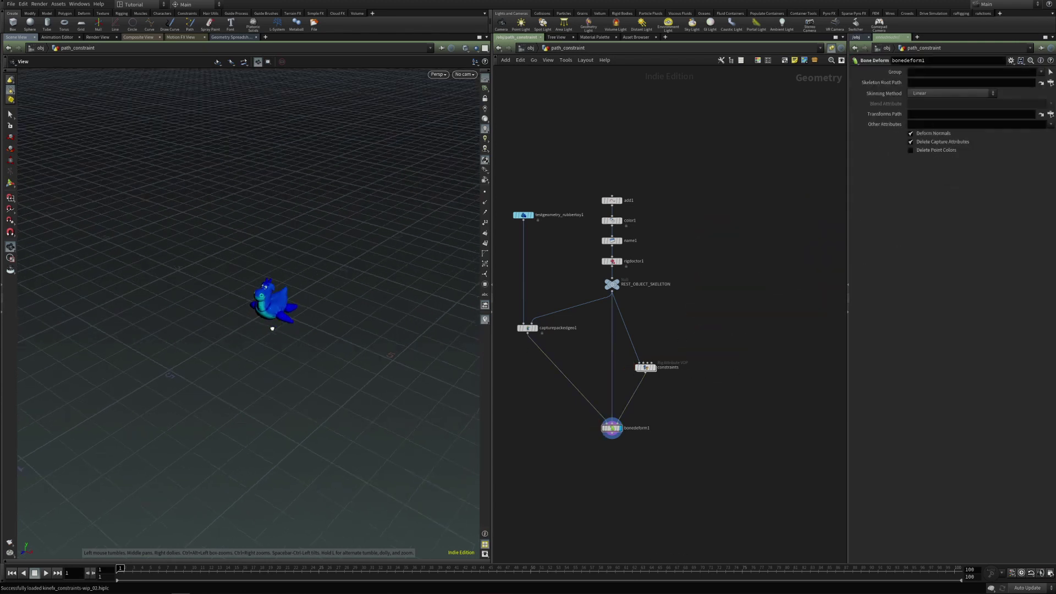
click(476, 62)
click(486, 89)
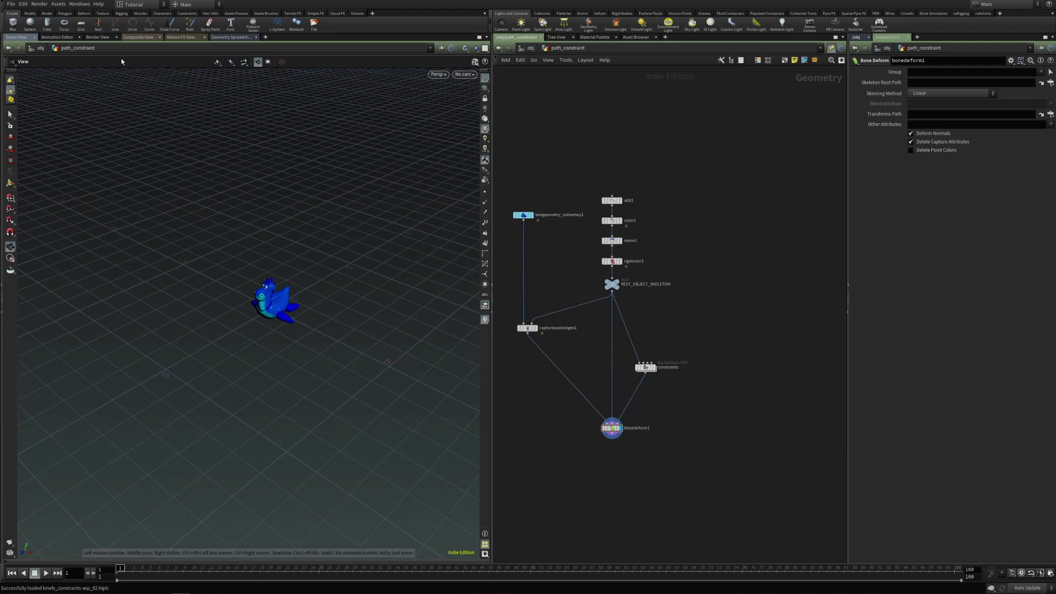
click(149, 23)
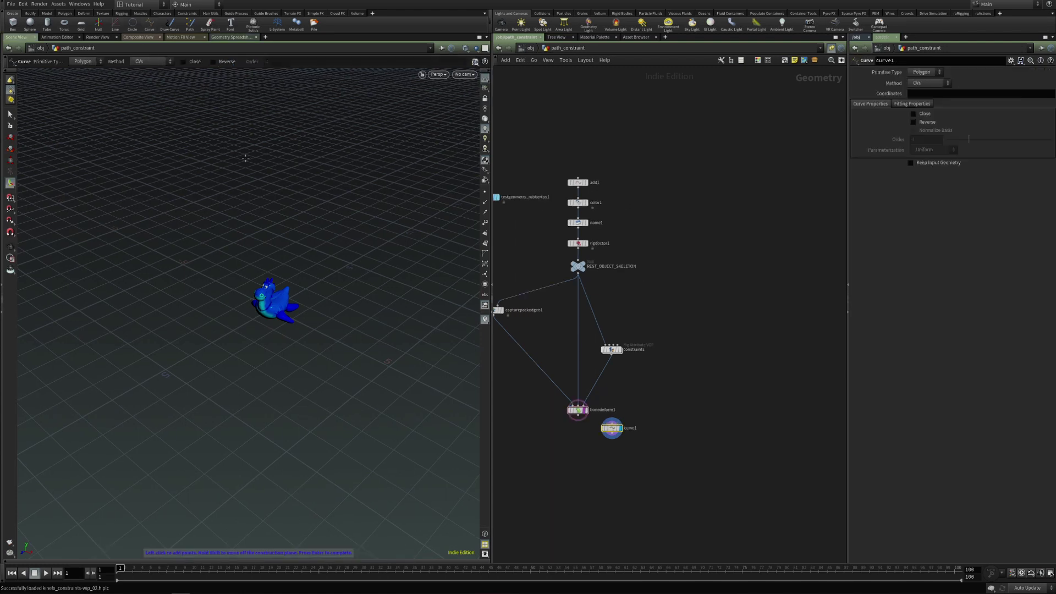
click(392, 289)
click(328, 288)
click(317, 318)
click(329, 356)
click(283, 402)
click(228, 408)
click(184, 391)
click(149, 361)
click(106, 297)
key(Return)
key(Escape)
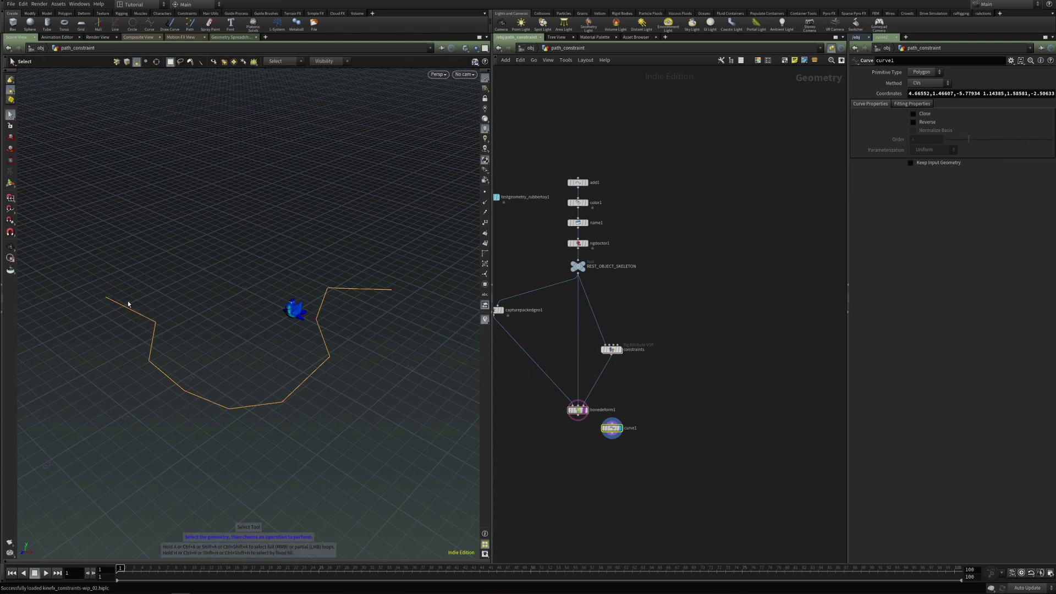
Place curve1 beside REST_OBJECT_SKELETON and change its primitive type to NURBS.
drag(614, 429, 657, 272)
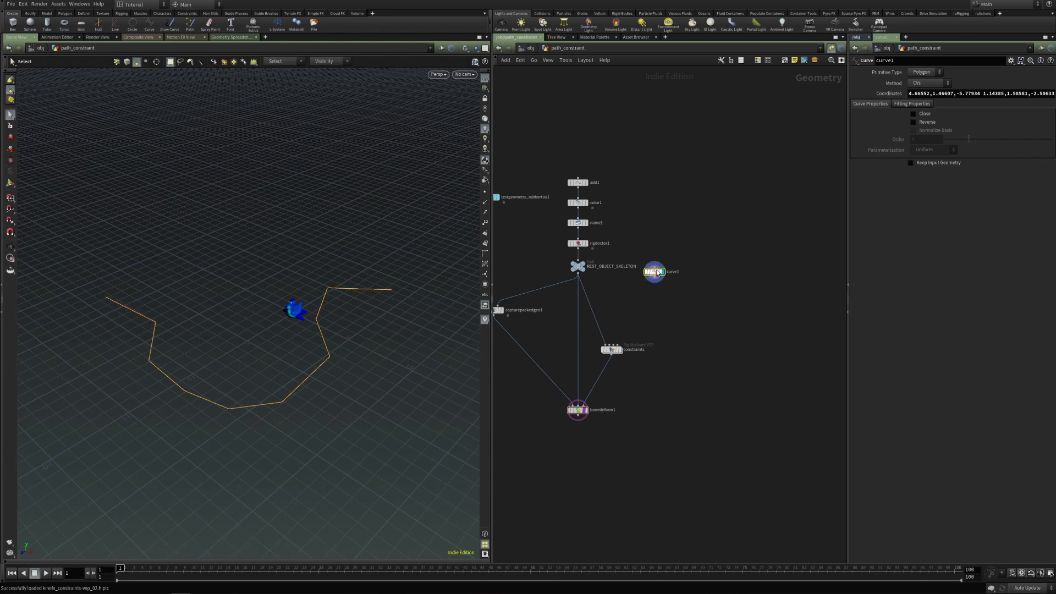
click(922, 73)
click(922, 91)
key(Escape)
drag(224, 329, 287, 313)
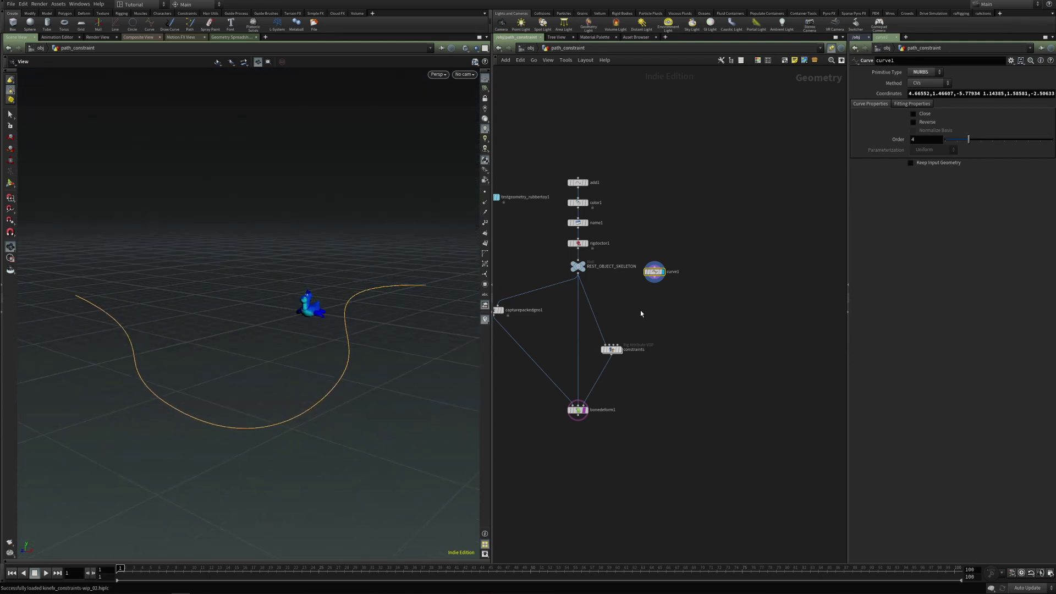
Add a Rig Doctor node below curve1, connect the curve to it and display it.
click(655, 281)
key(Tab)
text(rigd)
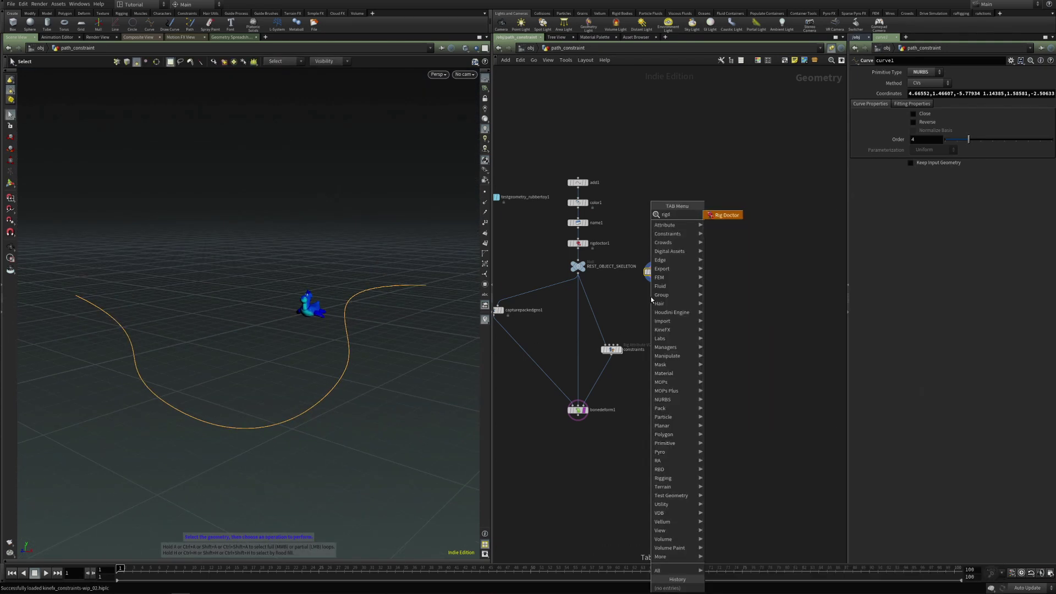
key(Return)
click(651, 298)
click(663, 307)
click(663, 286)
click(662, 306)
drag(650, 299, 653, 299)
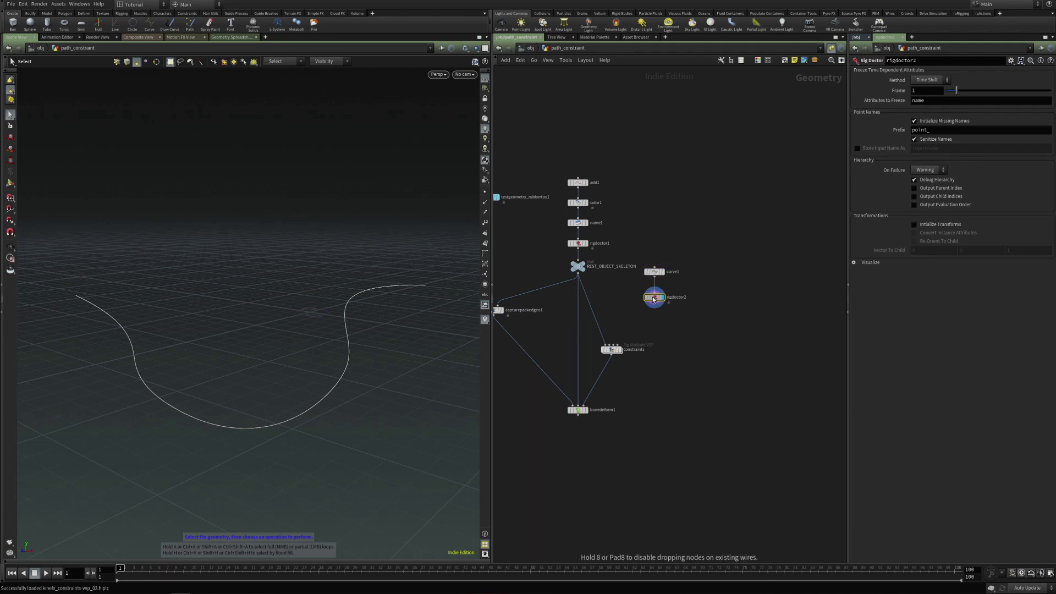
Connect rigdoctor2 to the second input of the constraints node and display constraints.
middle_drag(653, 300, 702, 297)
scroll(635, 335, up, 2)
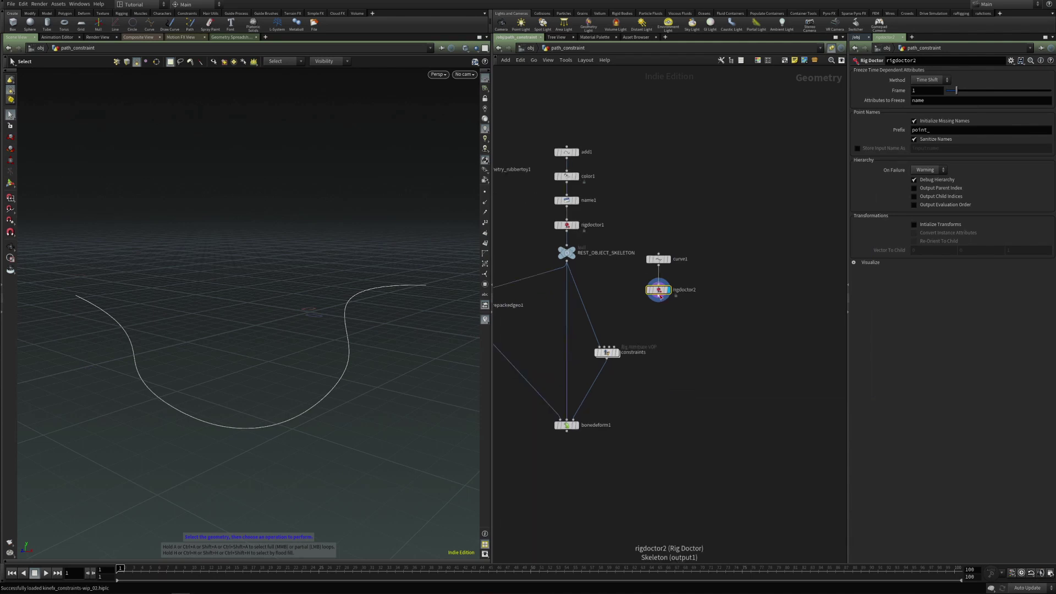
drag(660, 298, 607, 356)
click(607, 356)
key(r)
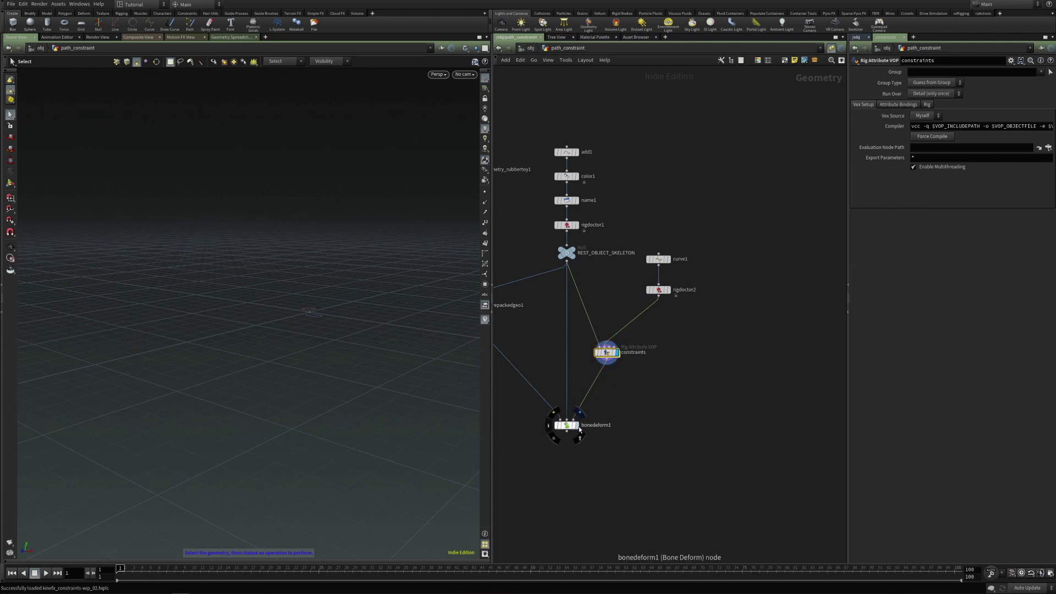
Inside the constraints network, replace the target Get Point Transform node with a Transform From Path node whose File is Second Input.
double_click(606, 354)
drag(635, 462, 550, 342)
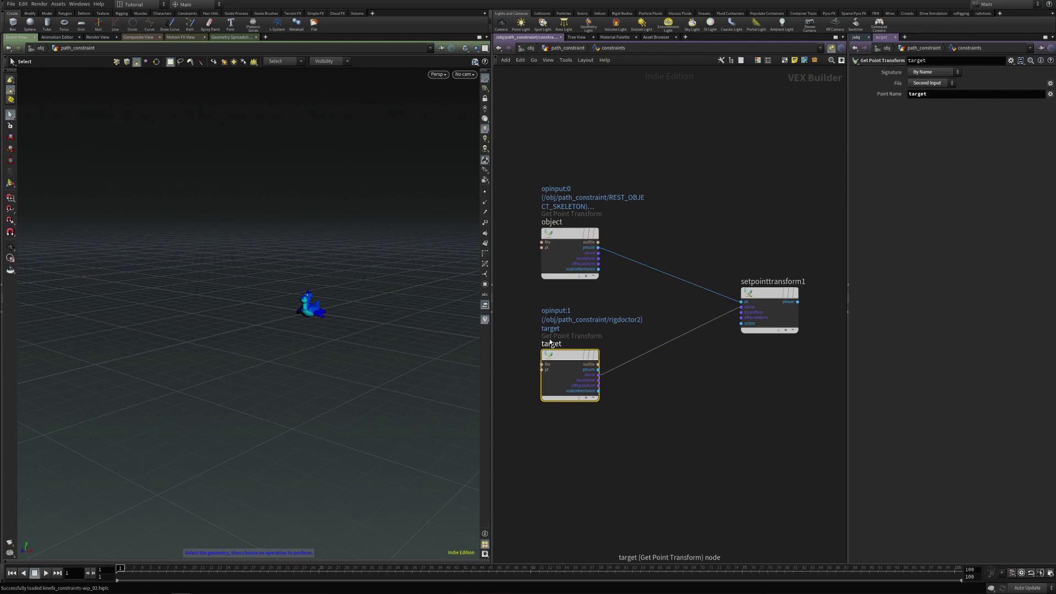
key(Delete)
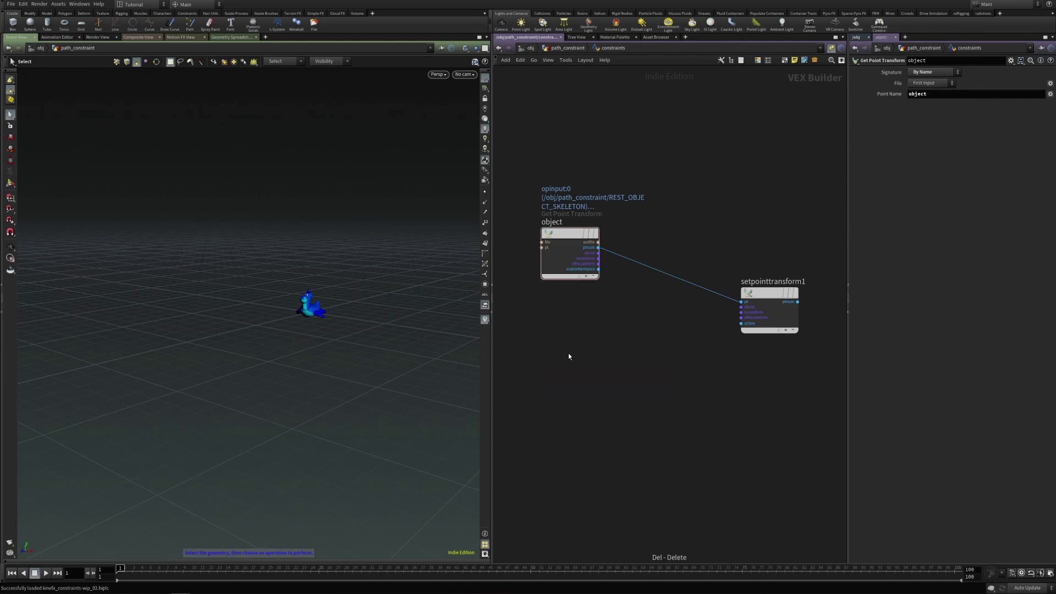
key(Tab)
text(transf)
key(Down)
key(Return)
click(568, 356)
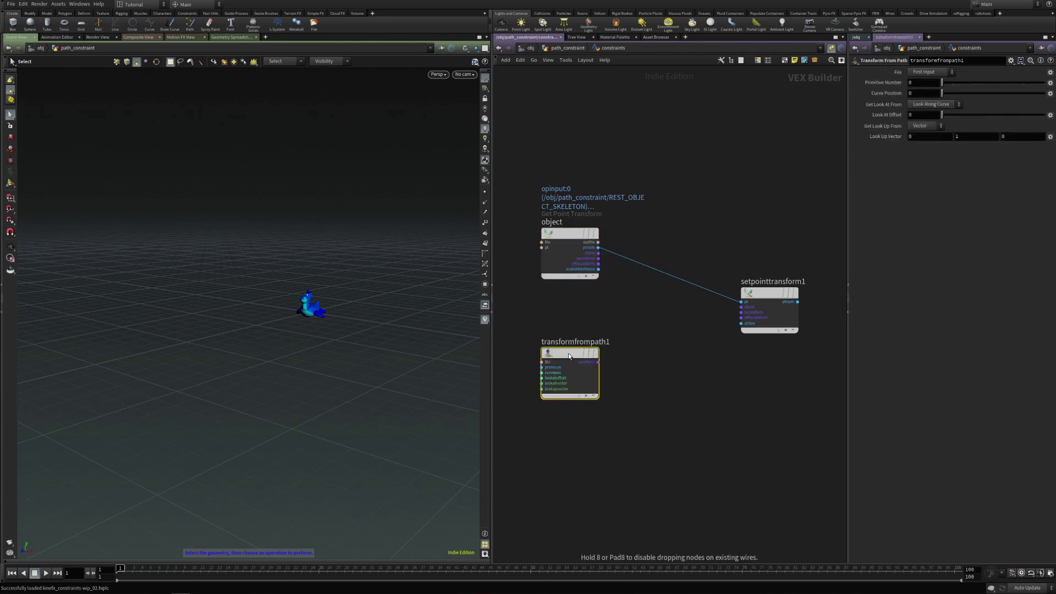
click(928, 73)
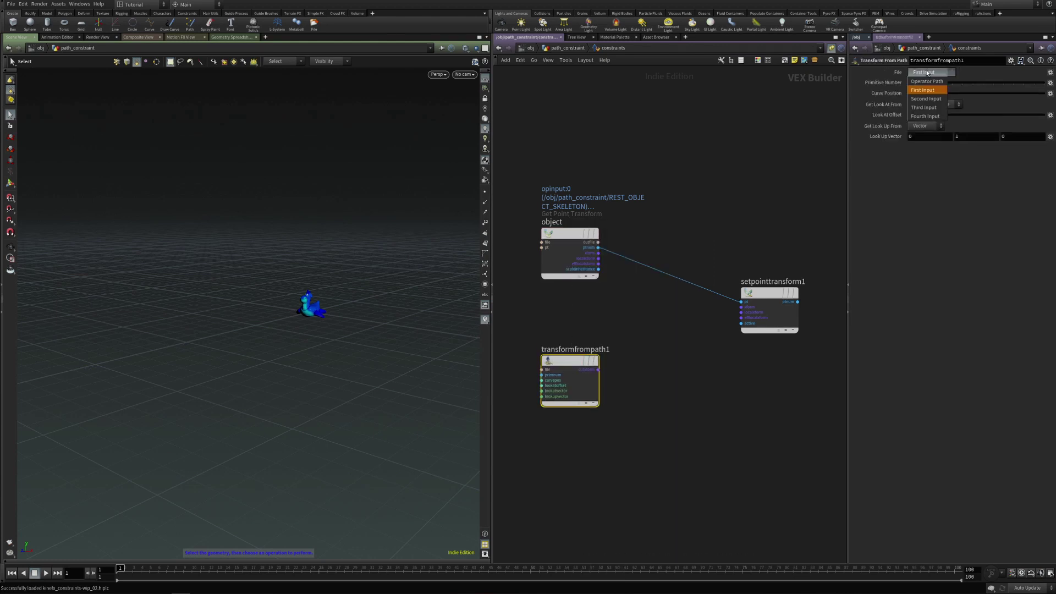
click(929, 99)
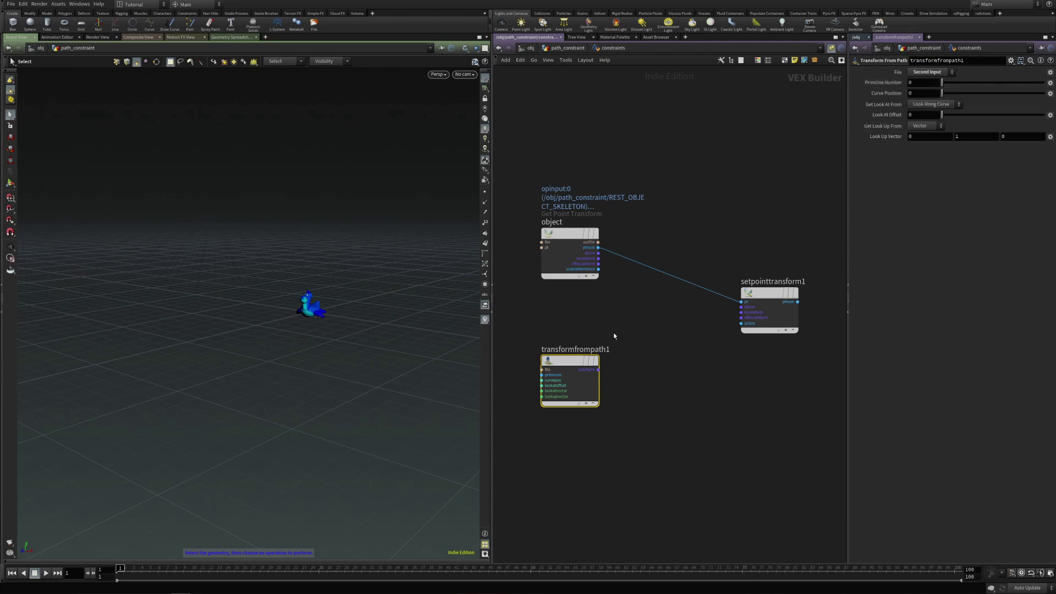
Inspect curve1 in the parent network and connect transformfrompath1's output to the xform input of setpointtransform1.
key(u)
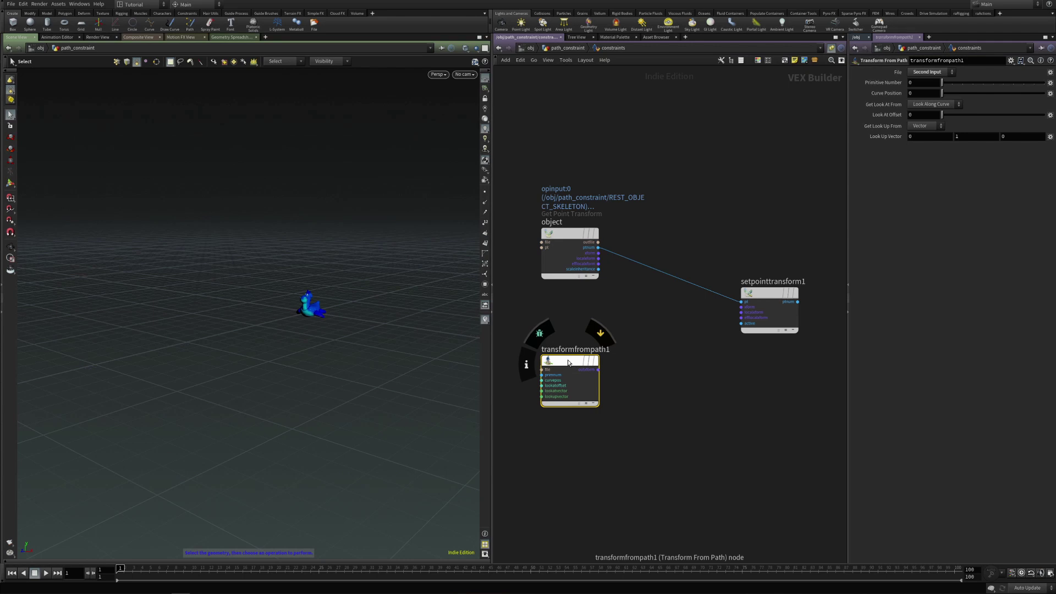
click(659, 259)
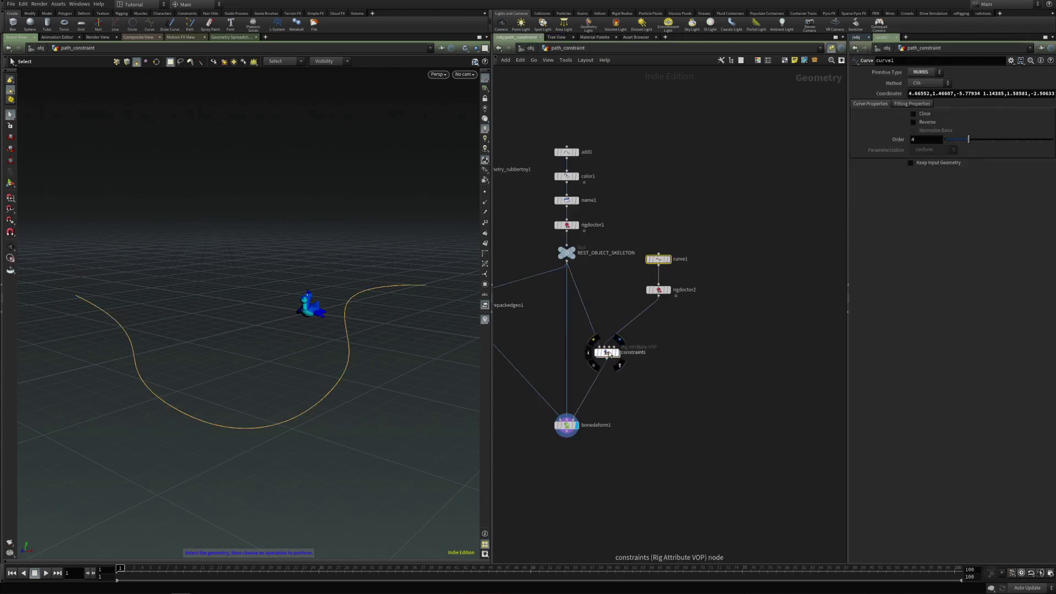
double_click(607, 352)
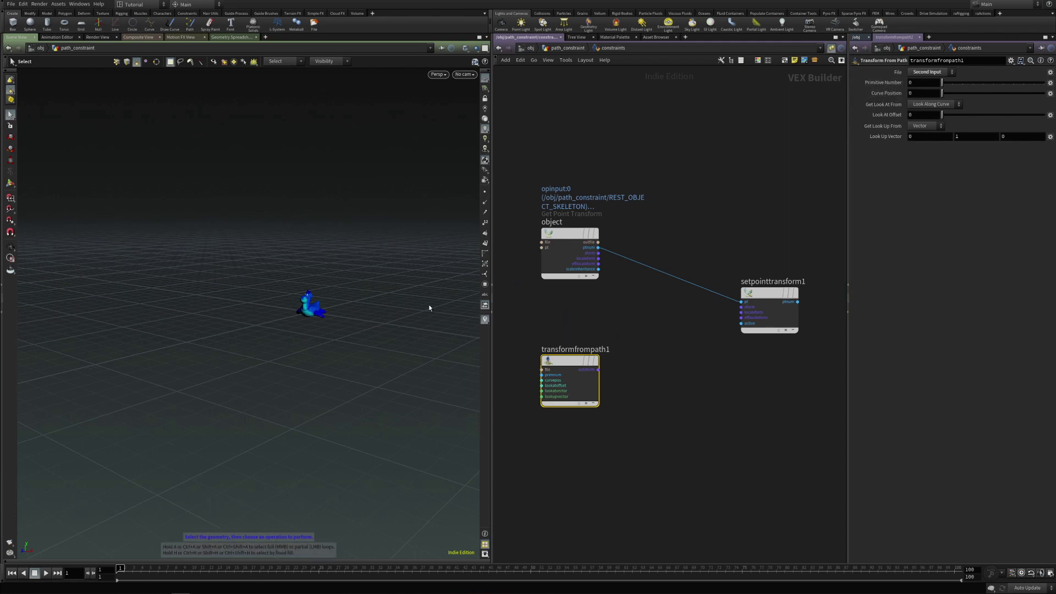
click(598, 369)
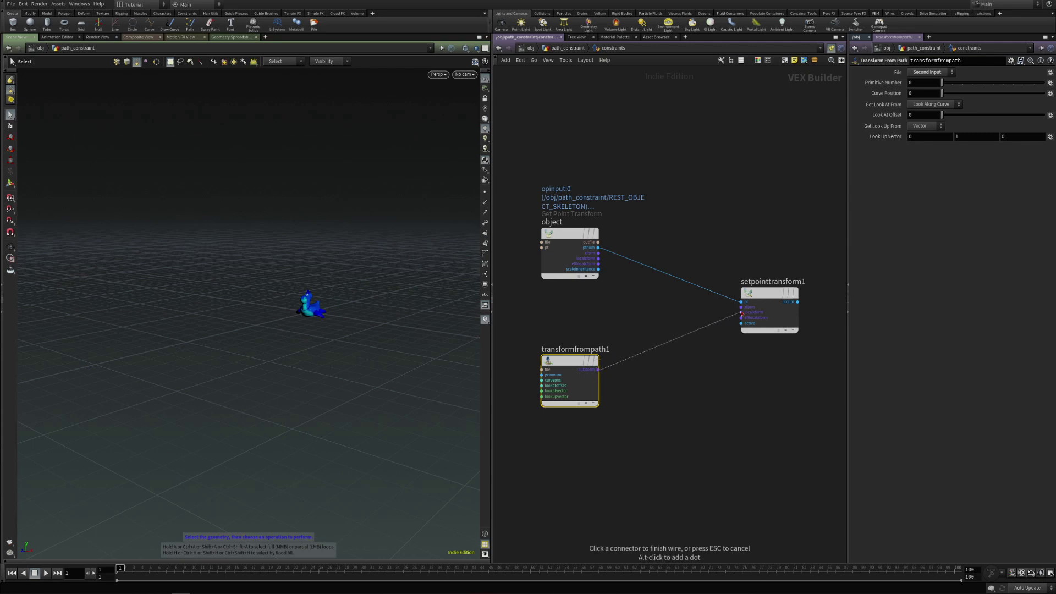
click(741, 307)
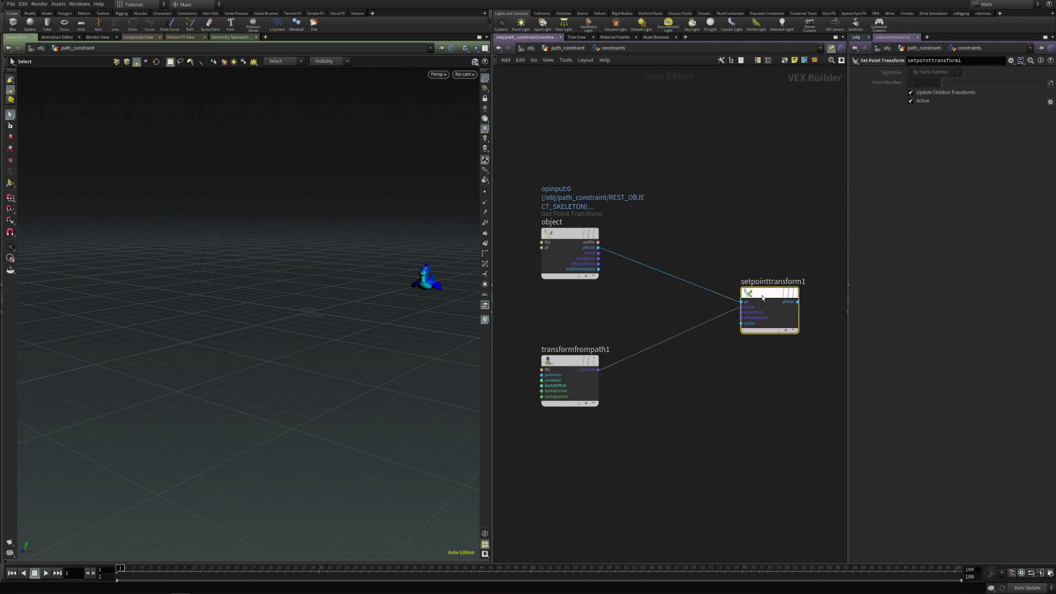
Set transformfrompath1's Curve Position to 0.19 and show rigdoctor2's curve as a template in the viewport.
click(569, 361)
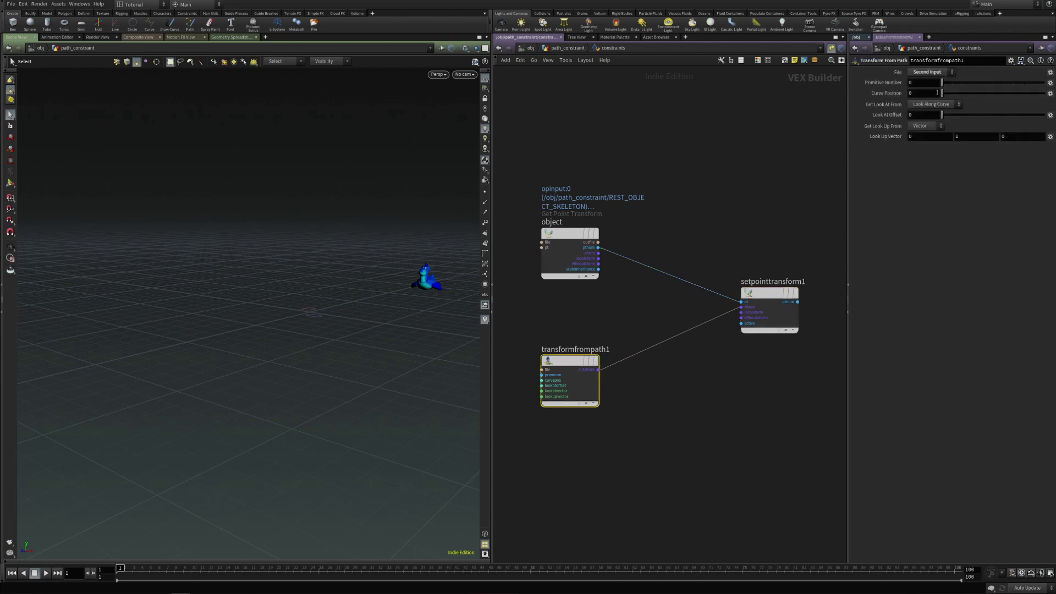
drag(943, 93, 961, 94)
key(u)
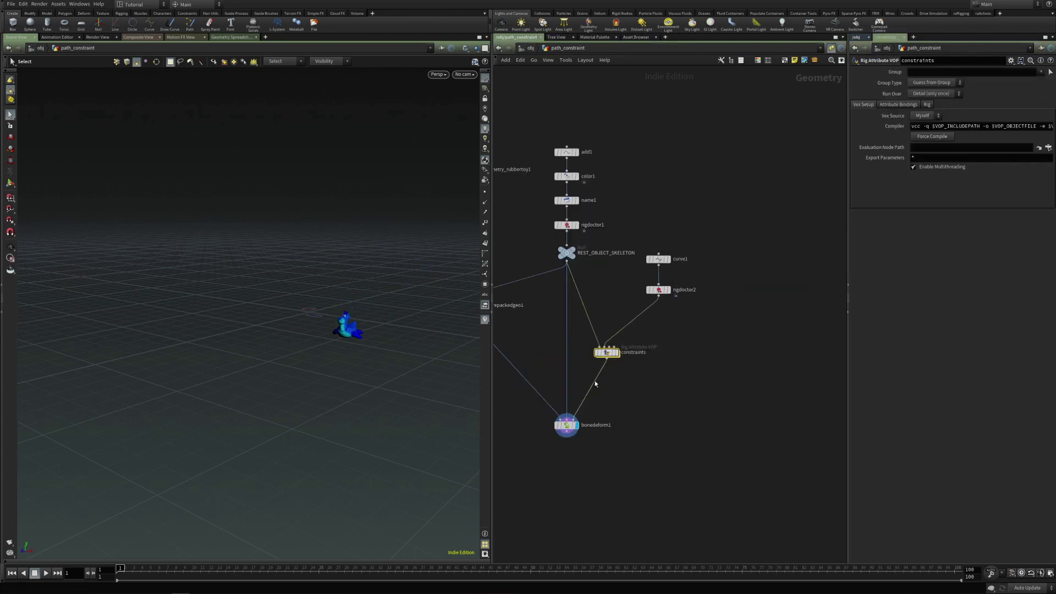
click(668, 299)
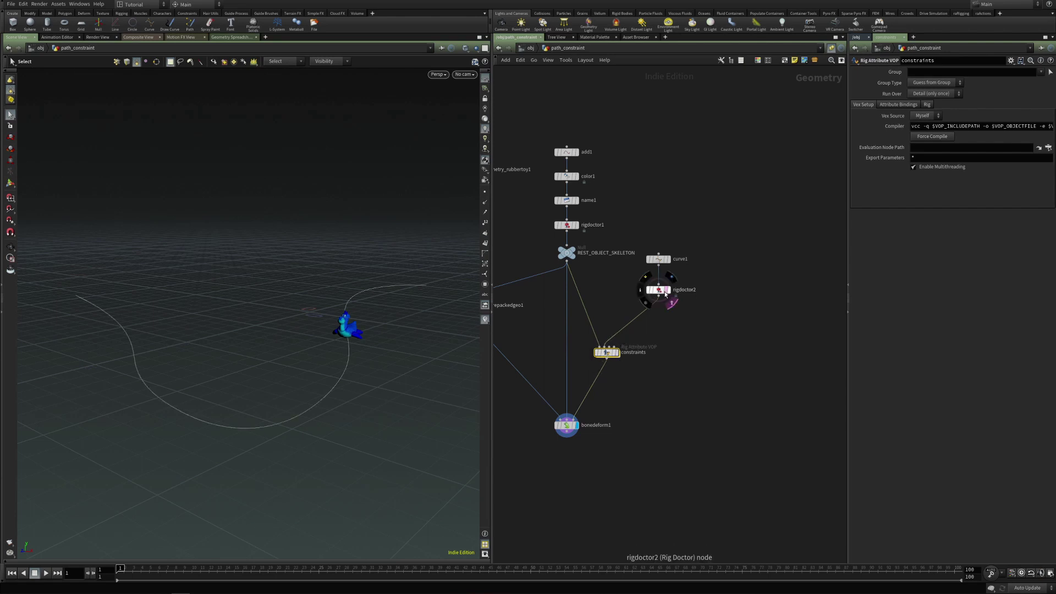
Promote transformfrompath1's Curve Position parameter to the constraints node and return to the parent network.
double_click(606, 354)
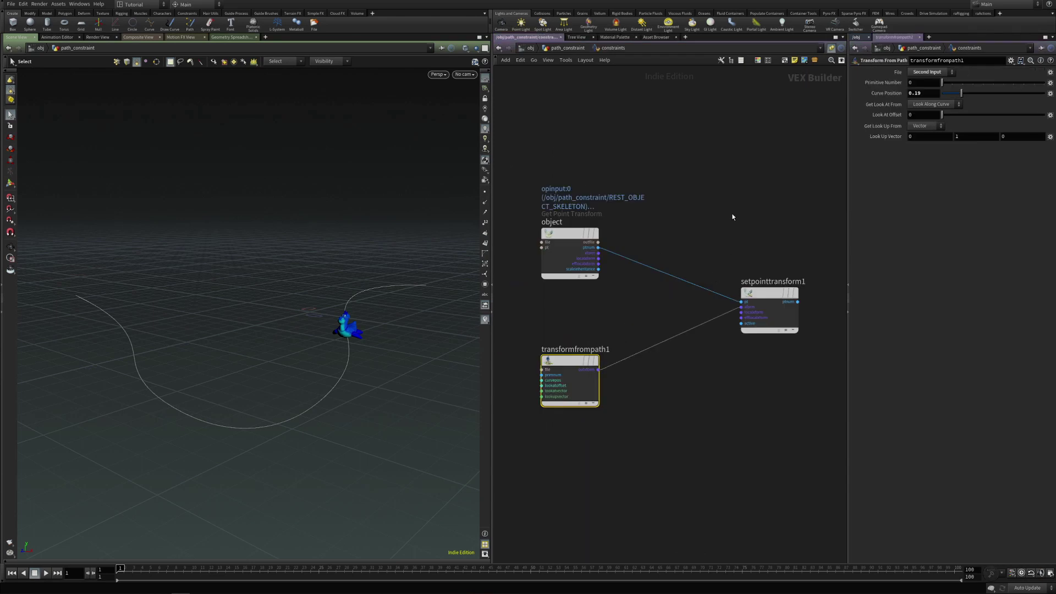
drag(519, 314, 620, 443)
click(1049, 93)
click(1050, 102)
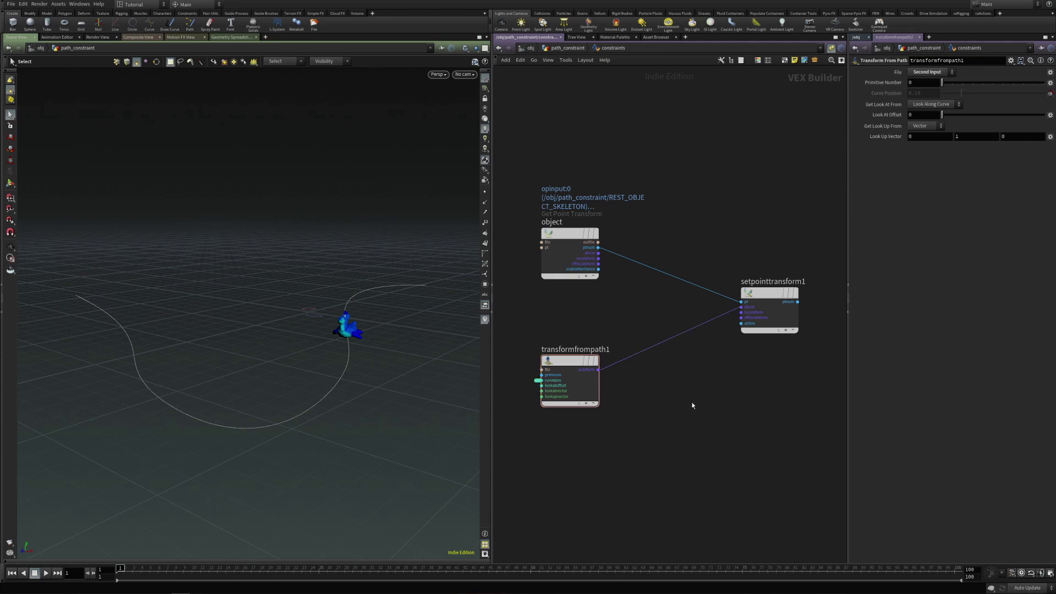
key(u)
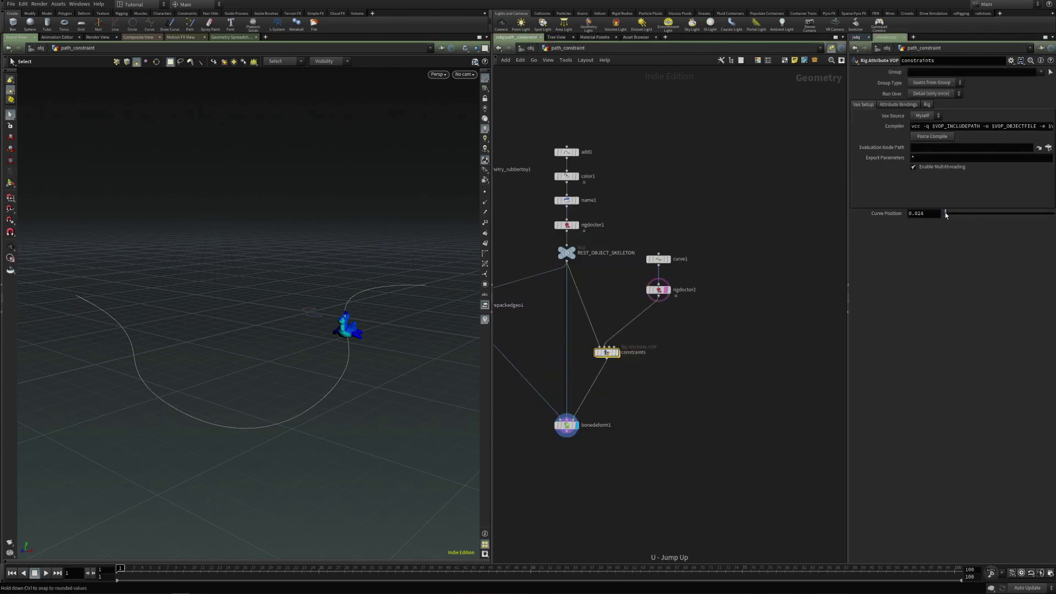
Set the constraints node's Run Over to Detail (only once) and its Curve Position to 0.171.
double_click(607, 352)
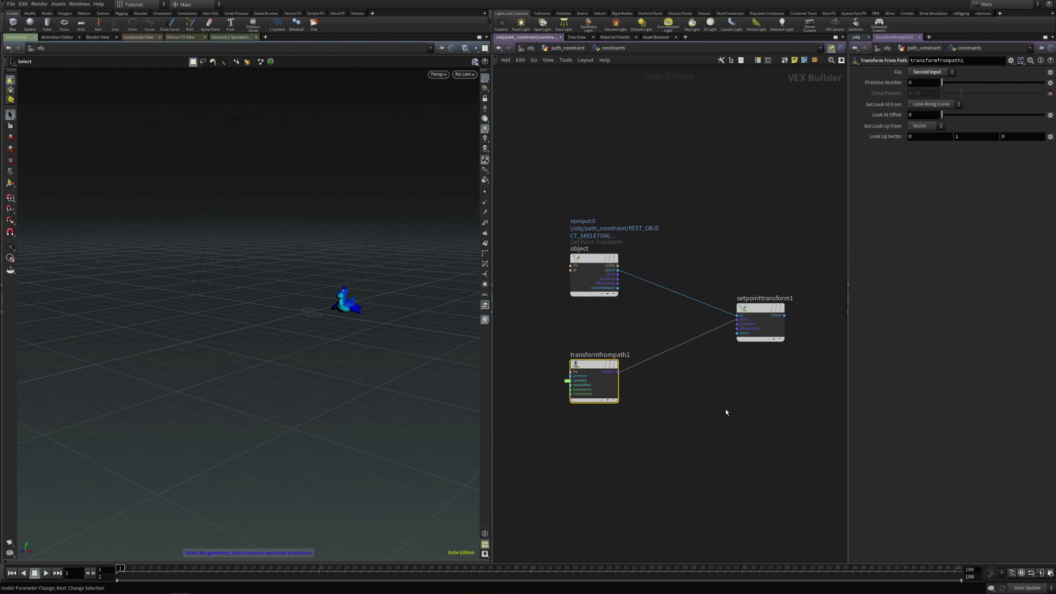
key(u)
click(938, 95)
click(939, 110)
click(939, 95)
click(938, 104)
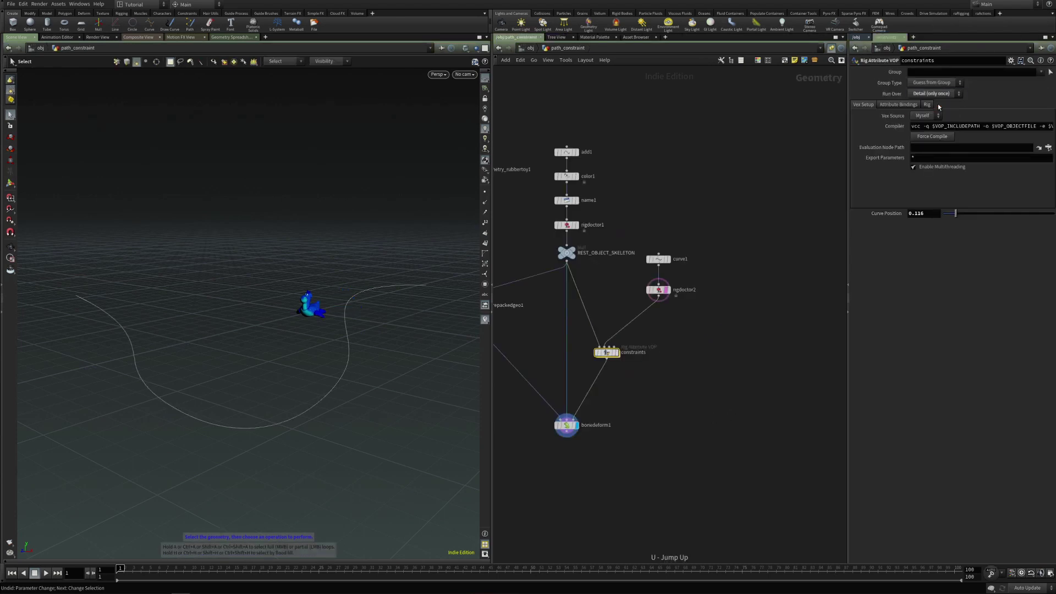
mouse_move(956, 216)
mouse_down()
mouse_move(1048, 223)
mouse_move(961, 220)
mouse_up()
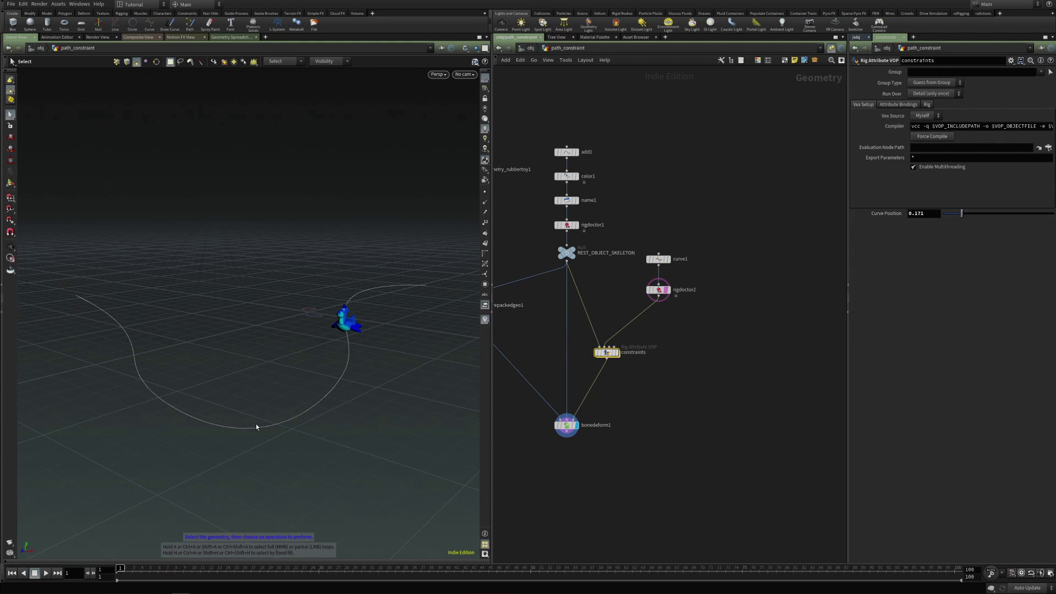
Set the Look At Offset of transformfrompath1 to 0.02 inside the constraints network.
double_click(607, 352)
drag(525, 320, 648, 440)
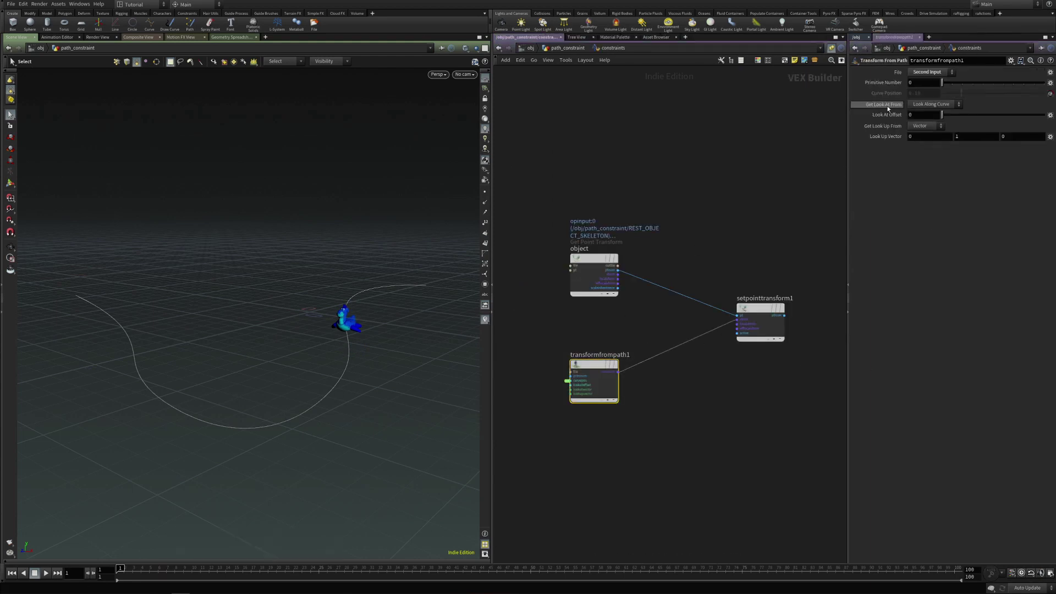
click(919, 115)
key(Return)
alt+drag(344, 356, 315, 335)
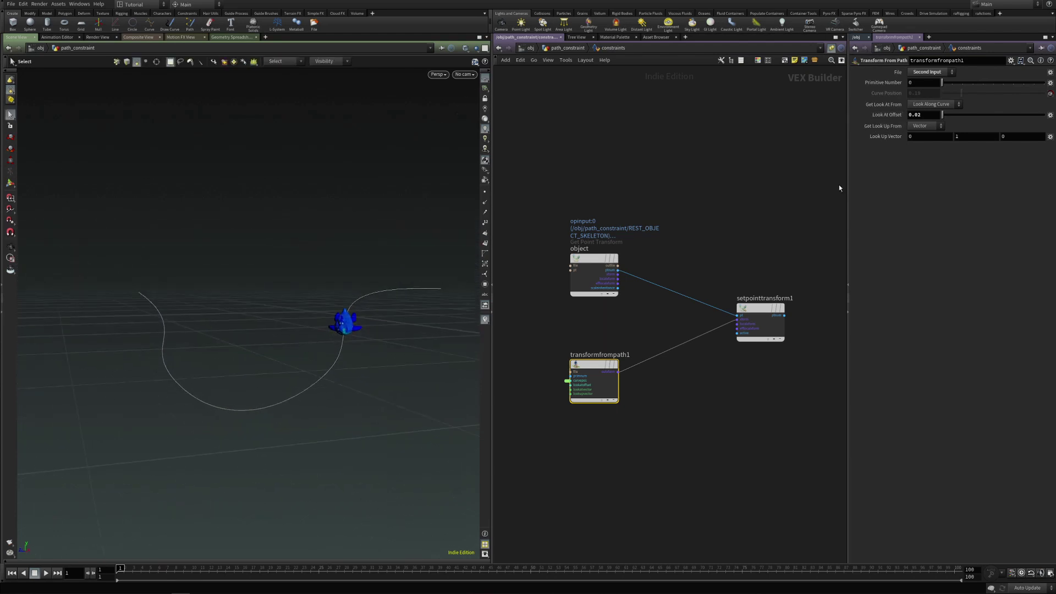
Try a Look At Offset of 1 on transformfrompath1 and return it to 0.02.
click(927, 117)
text(1)
key(Return)
mouse_move(922, 118)
middle_down()
mouse_move(925, 144)
mouse_move(995, 137)
mouse_move(928, 114)
middle_up()
click(926, 113)
text(0.02)
key(Return)
Move the toy slightly further along the curve with Curve Position and review transformfrompath1's Get Look Up From options.
key(u)
mouse_move(964, 214)
mouse_down()
mouse_move(1038, 214)
mouse_move(944, 213)
mouse_move(1017, 213)
mouse_move(966, 213)
mouse_up()
double_click(606, 352)
click(920, 126)
click(921, 127)
click(923, 128)
click(923, 127)
Duplicate the path_constraint object below itself, rename the copy path_constraint_look_at_target and hide the original.
key(u)
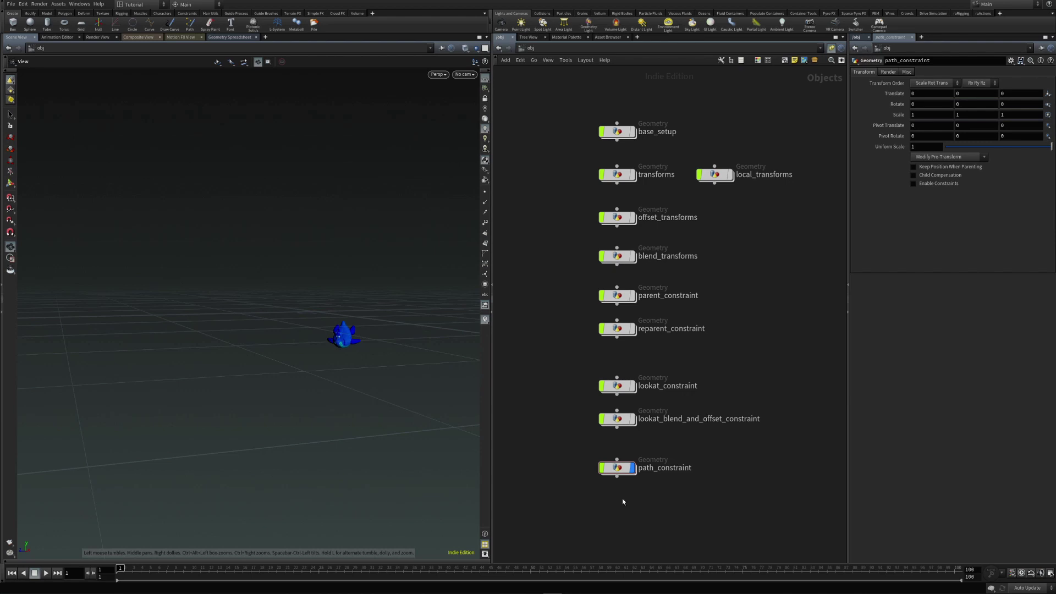
middle_drag(604, 501, 623, 420)
alt+drag(634, 387, 634, 433)
click(676, 433)
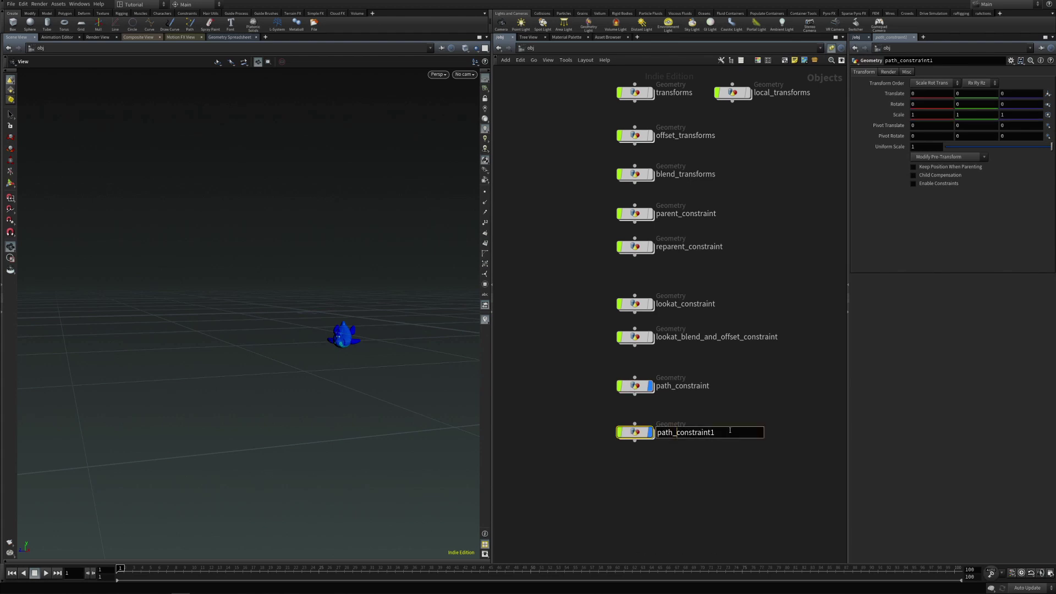
key(BackSpace)
text(_)
text(look_at_target)
key(Return)
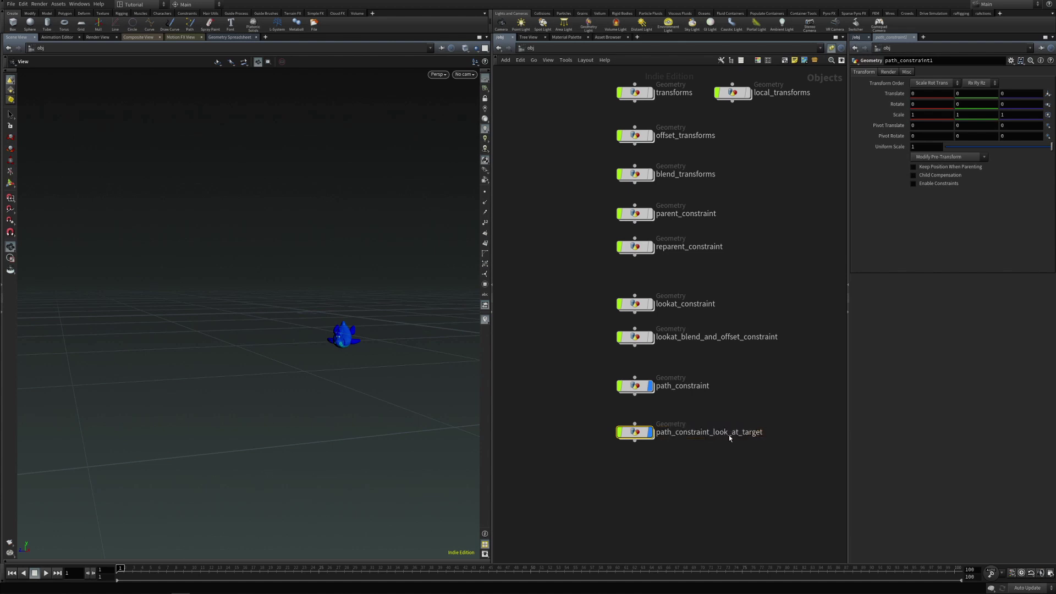
click(650, 386)
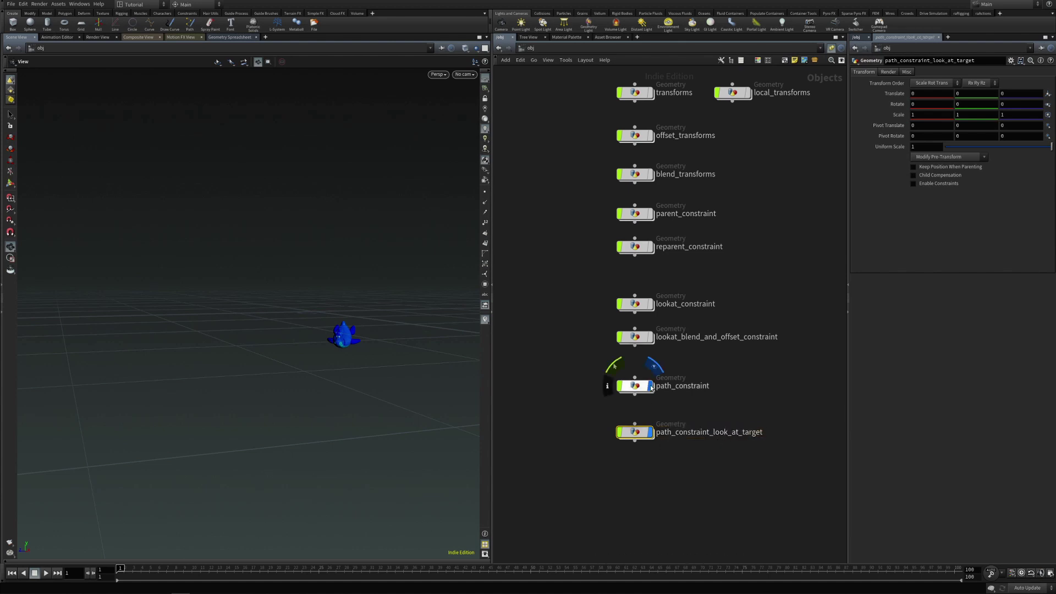
Copy the target skeleton, control shape, attachcontrolgeo1 and rigpose_target nodes from the transforms object.
double_click(633, 432)
middle_drag(759, 449, 697, 426)
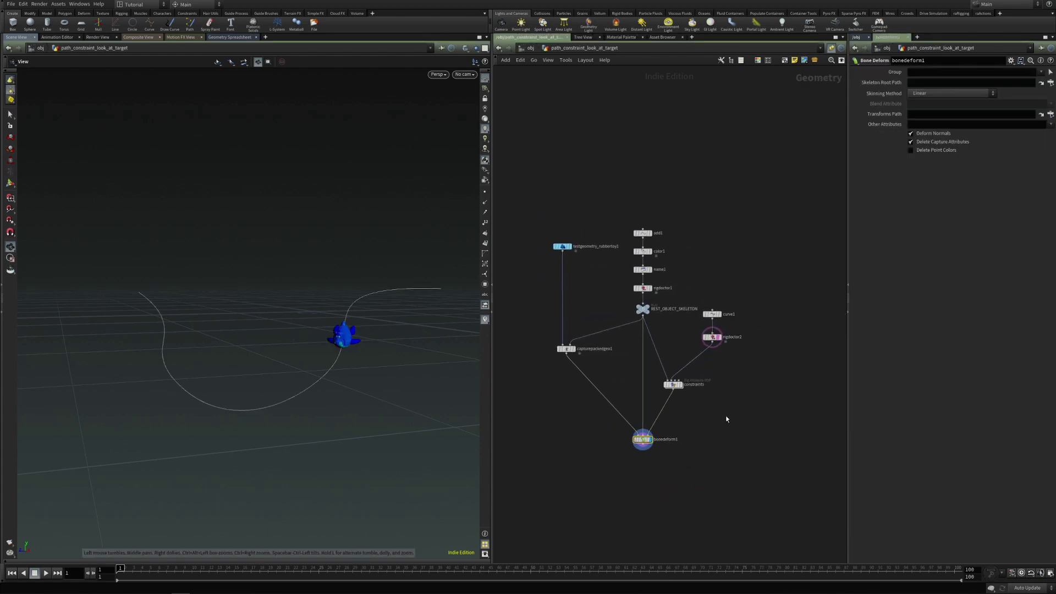
key(u)
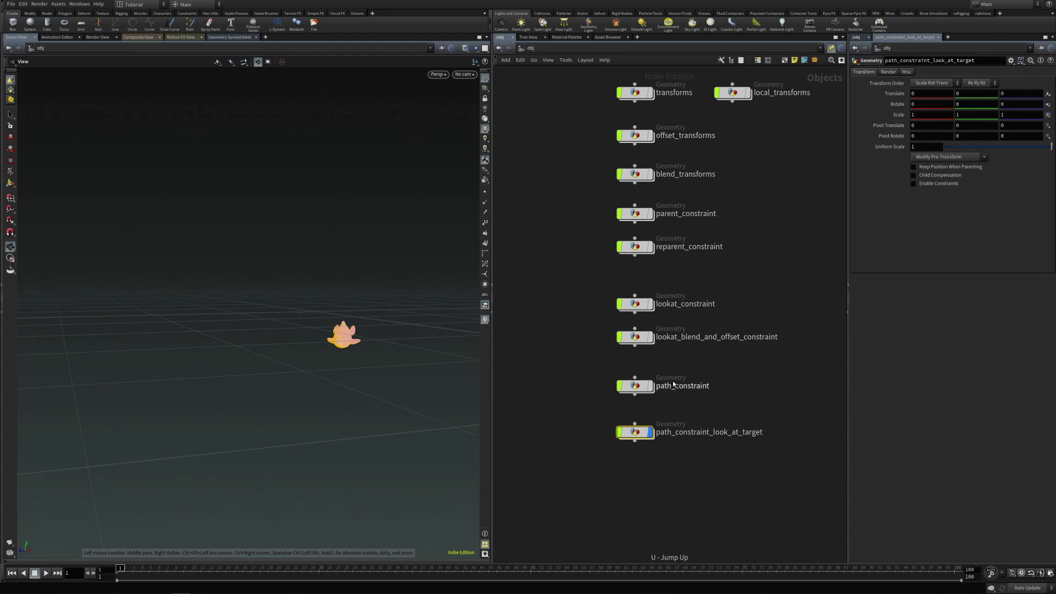
double_click(609, 147)
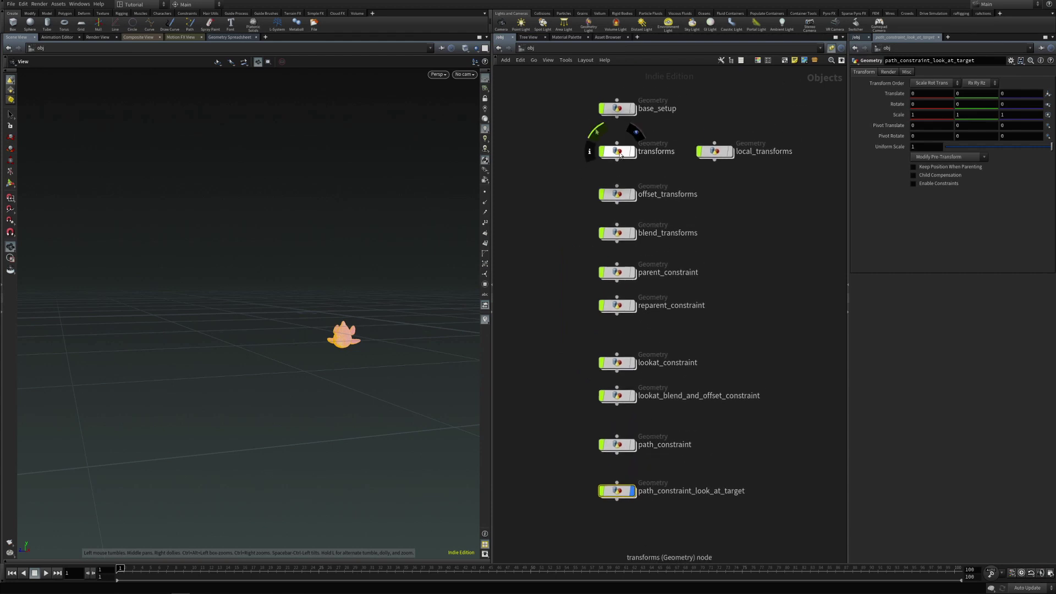
middle_drag(759, 333, 703, 333)
drag(632, 157, 787, 356)
key(ctrl+c)
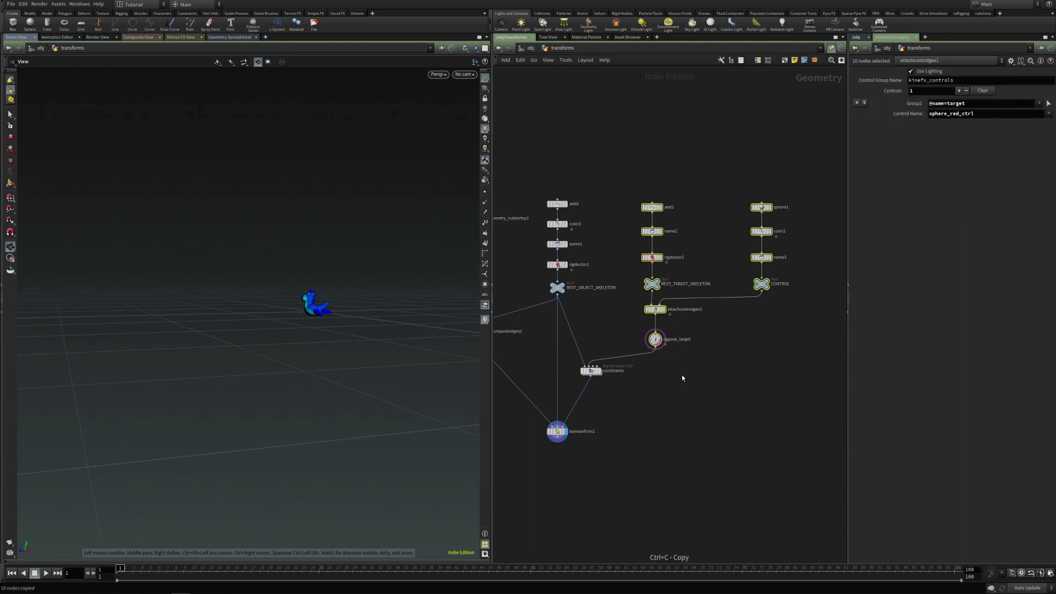
Paste the copied nodes beside curve1 in path_constraint_look_at_target and connect rigpose_target to the third input of constraints.
key(u)
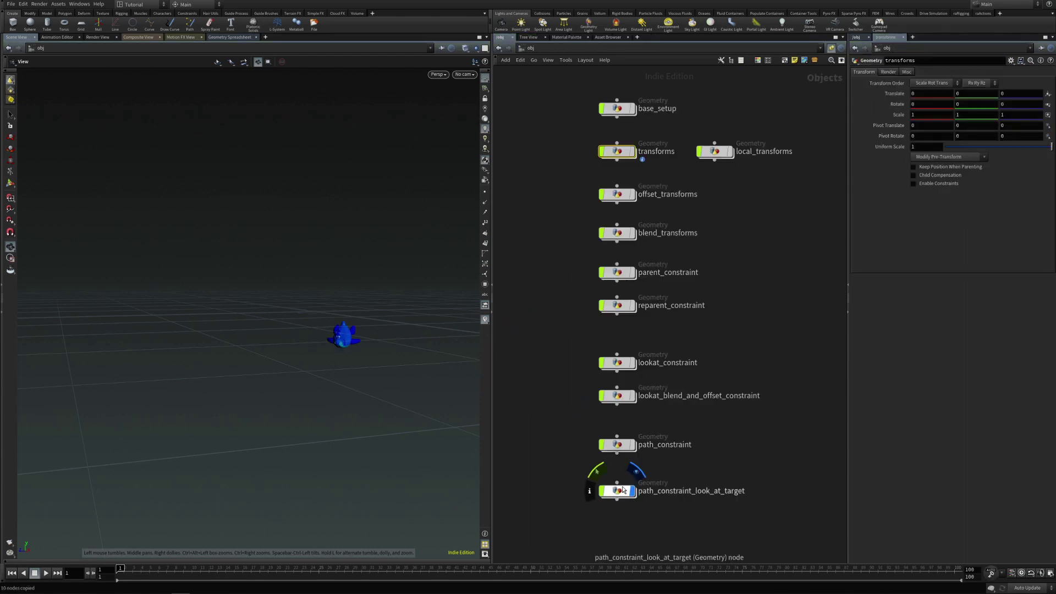
double_click(622, 490)
scroll(693, 371, down, 2)
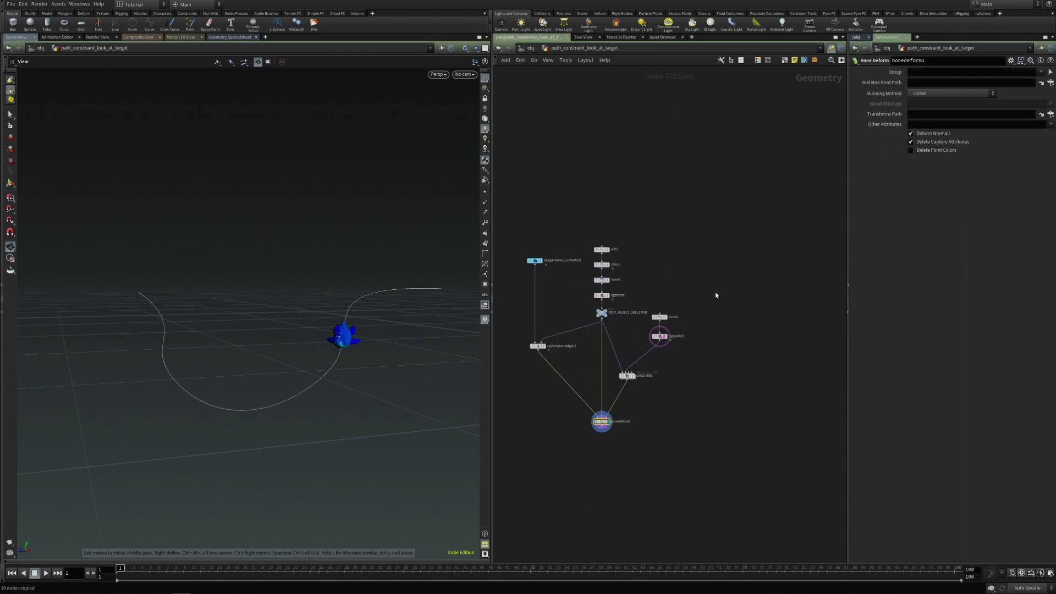
key(ctrl+v)
drag(673, 241, 710, 242)
click(712, 368)
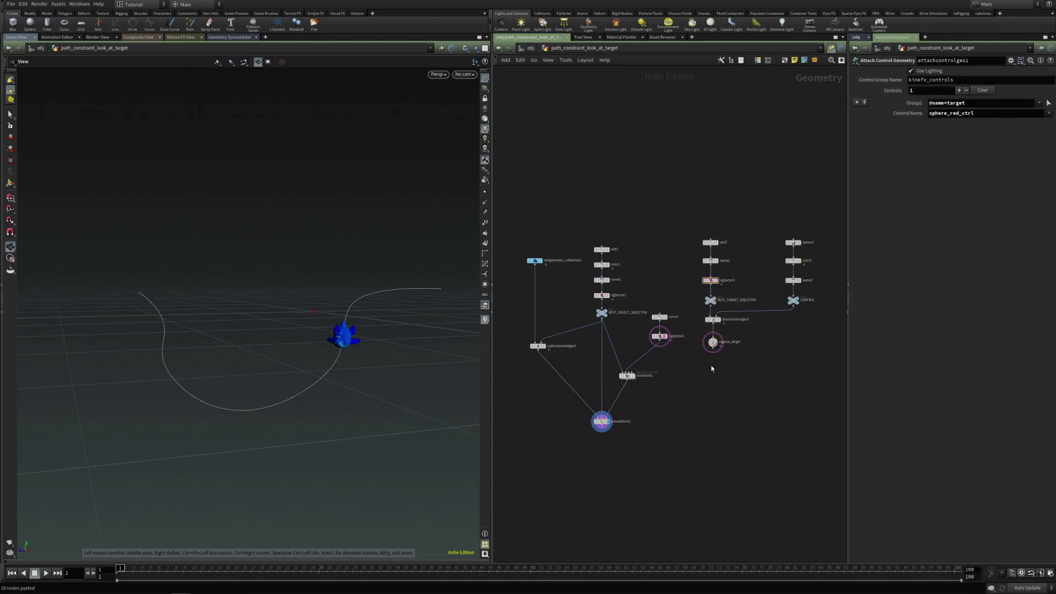
click(713, 350)
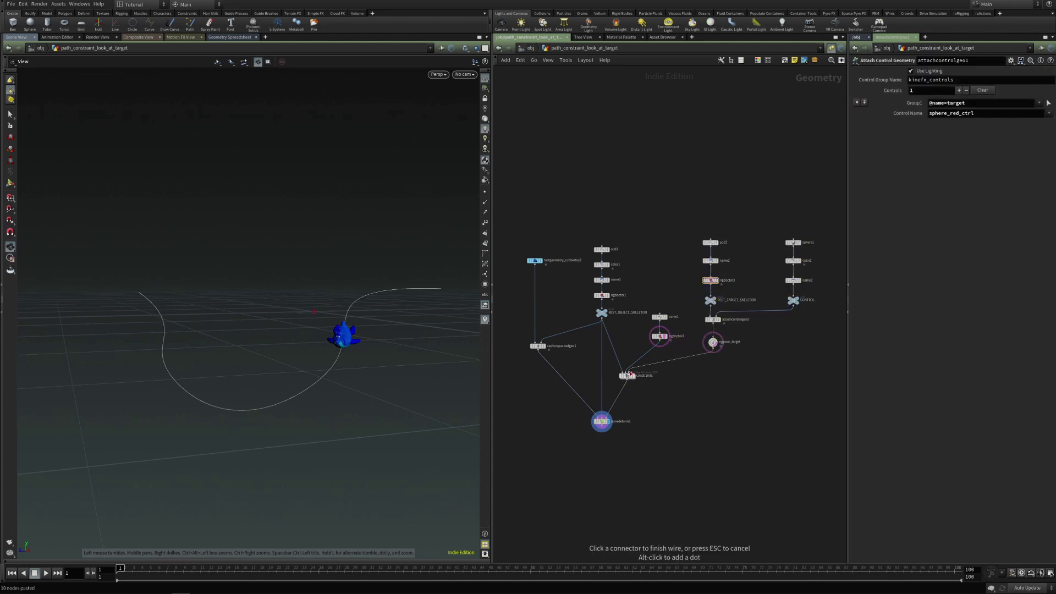
click(629, 372)
scroll(627, 395, up, 1)
Pose the target with rigpose_target, moving it to a translate of about -2.73, -0.88, 3.45.
click(728, 331)
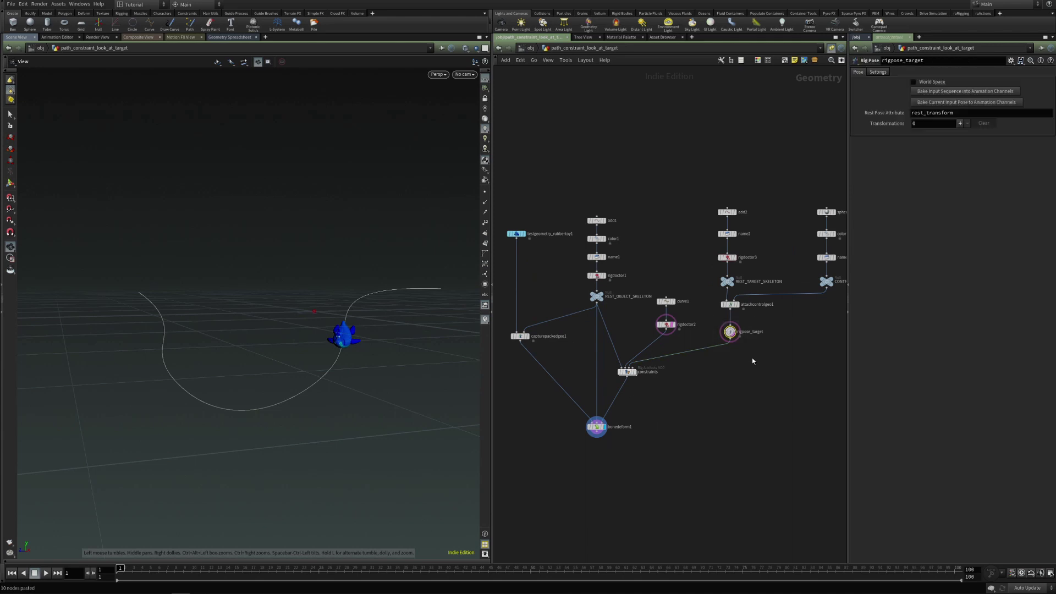
drag(755, 362, 721, 328)
key(Return)
click(304, 308)
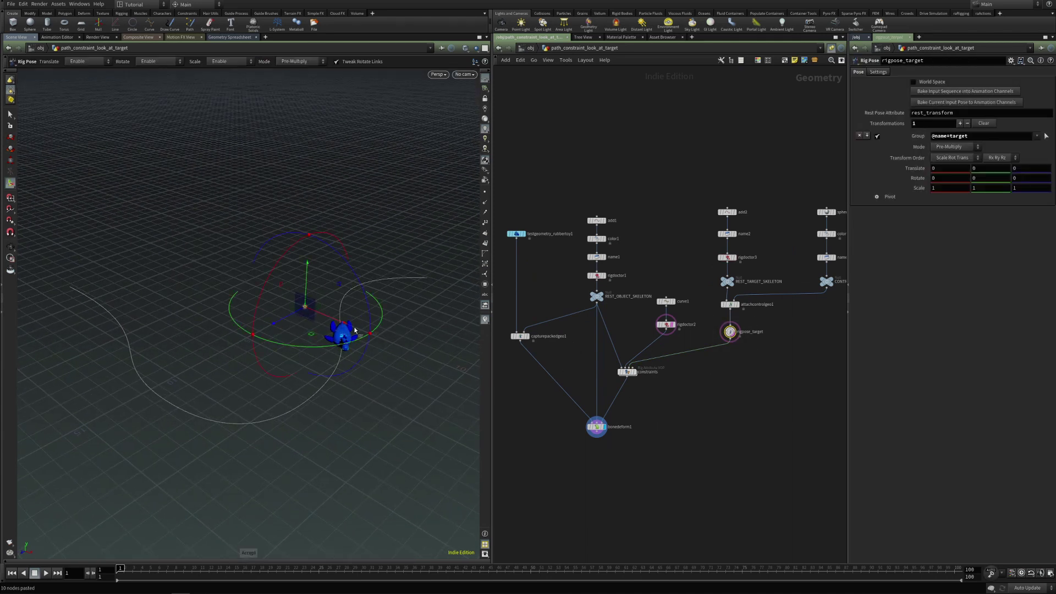
drag(305, 311, 232, 335)
alt+drag(301, 367, 299, 356)
key(ctrl+z)
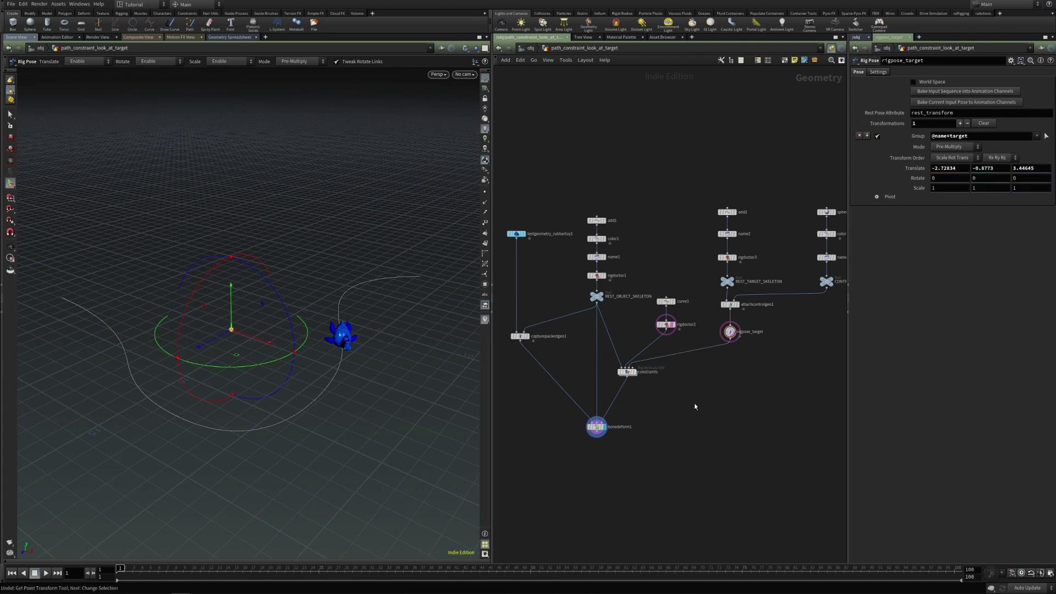
Inside the constraints node, set transformfrompath1's Get Look At From option to Vector.
double_click(627, 373)
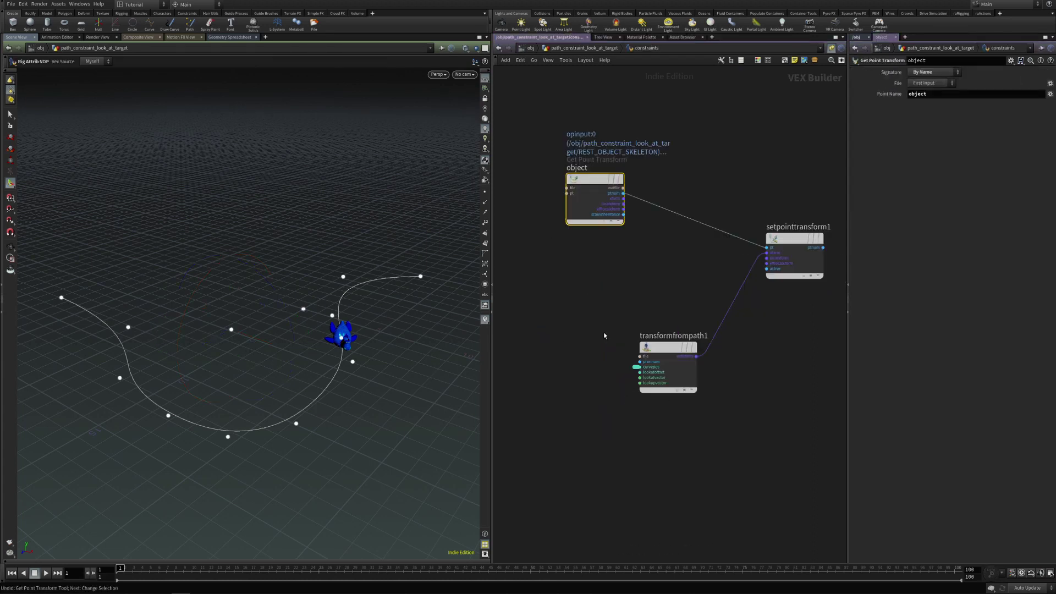
drag(604, 335, 732, 448)
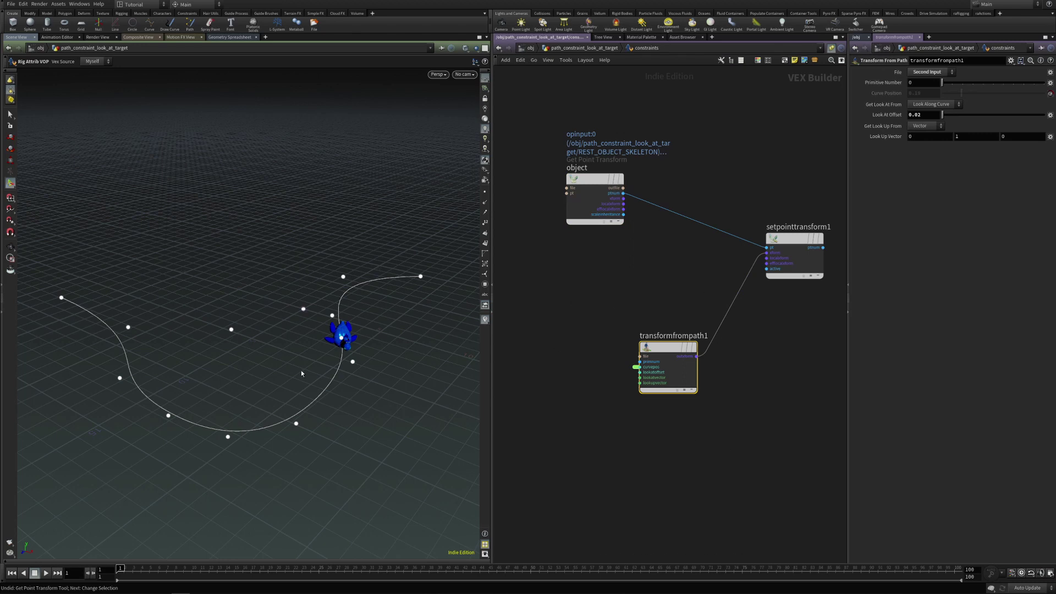
click(936, 105)
click(922, 134)
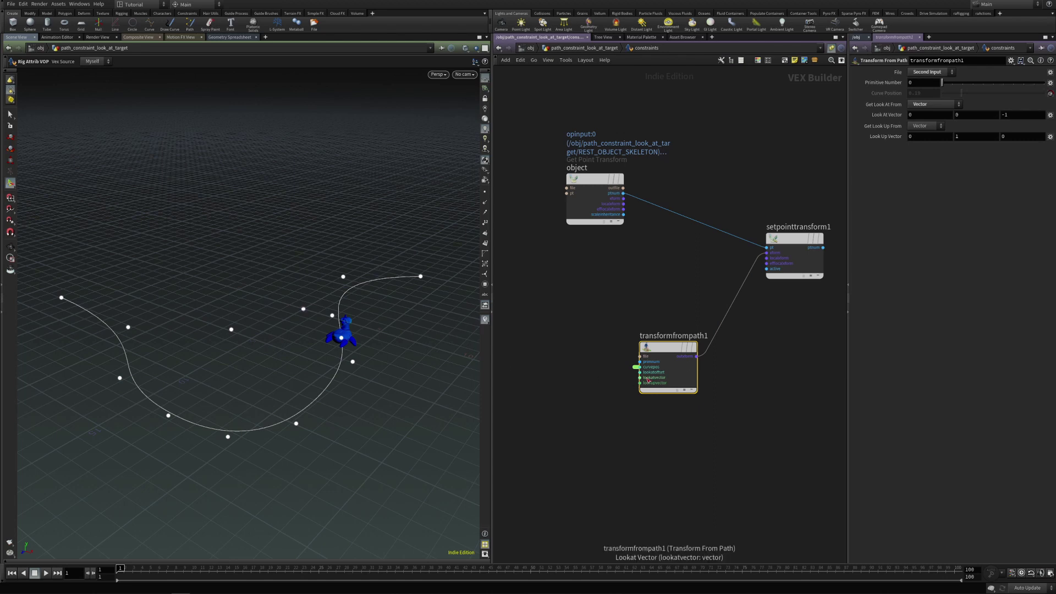
Add a Get Point Transform node below and left of transformfrompath1 and name it target.
middle_drag(582, 374, 632, 369)
scroll(627, 375, down, 3)
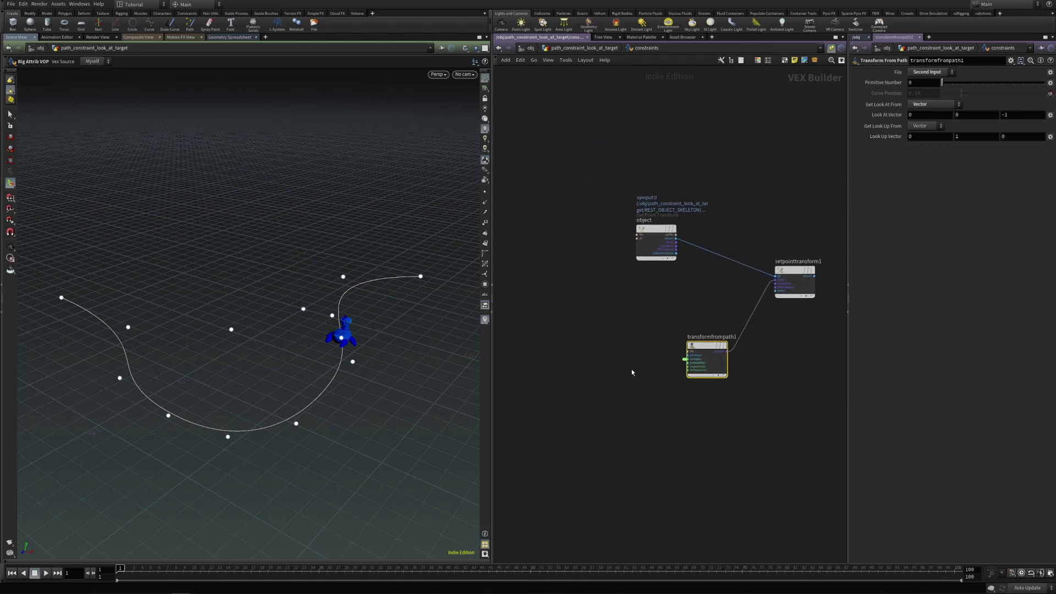
key(Tab)
text(getpo)
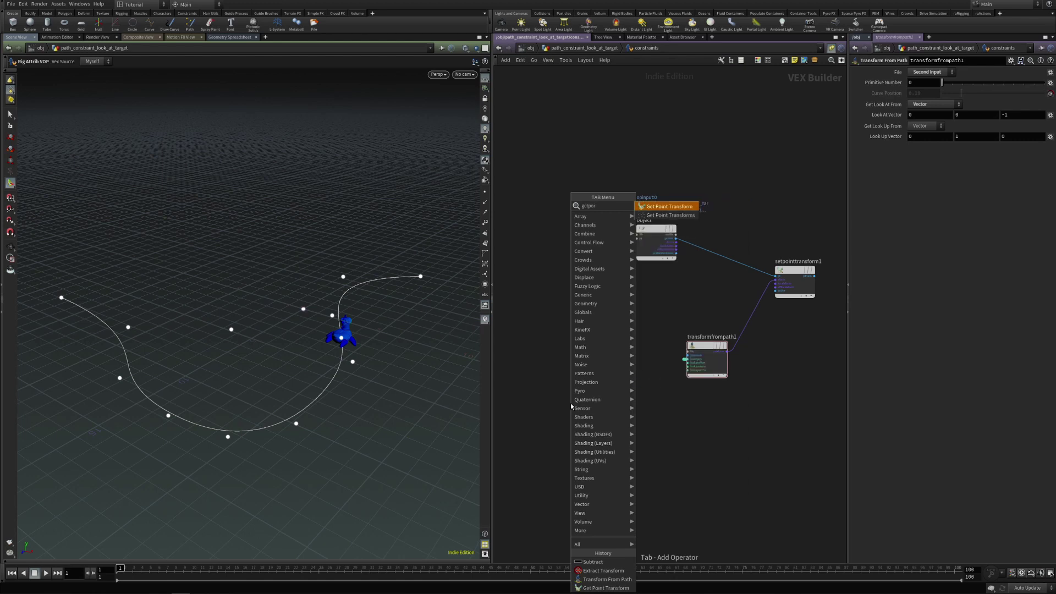
key(Return)
click(571, 407)
drag(571, 407, 554, 396)
click(558, 386)
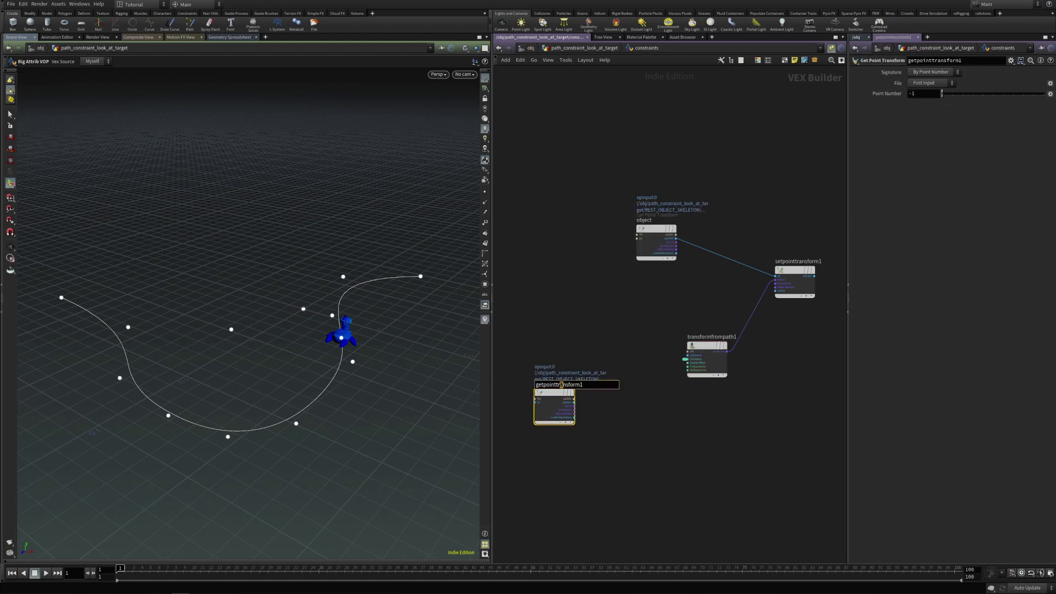
text(target)
key(Return)
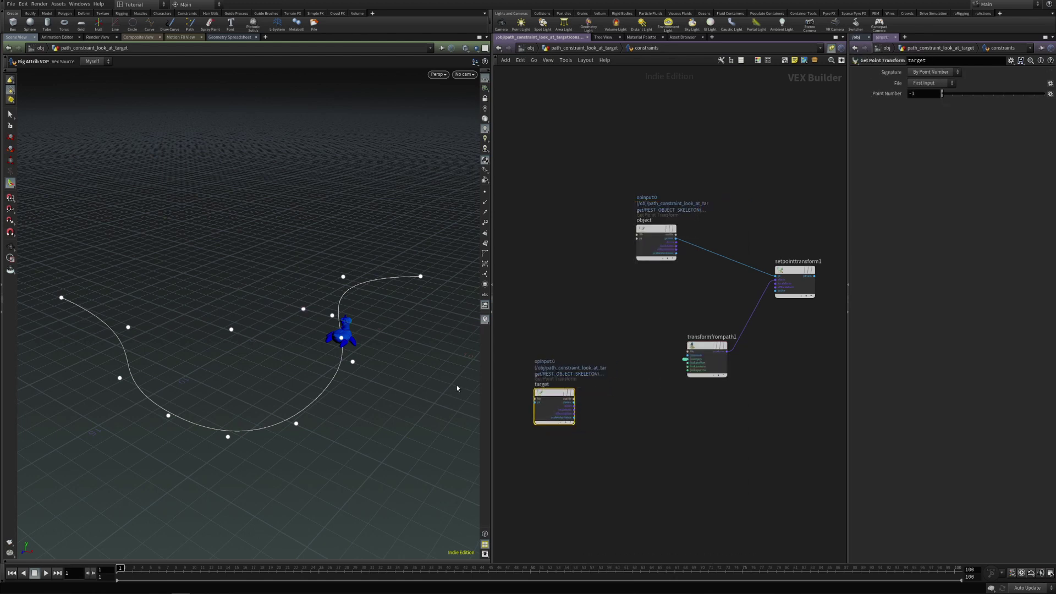
Set the target node's Signature to By Name, File to Third Input and Point Name to target.
click(936, 74)
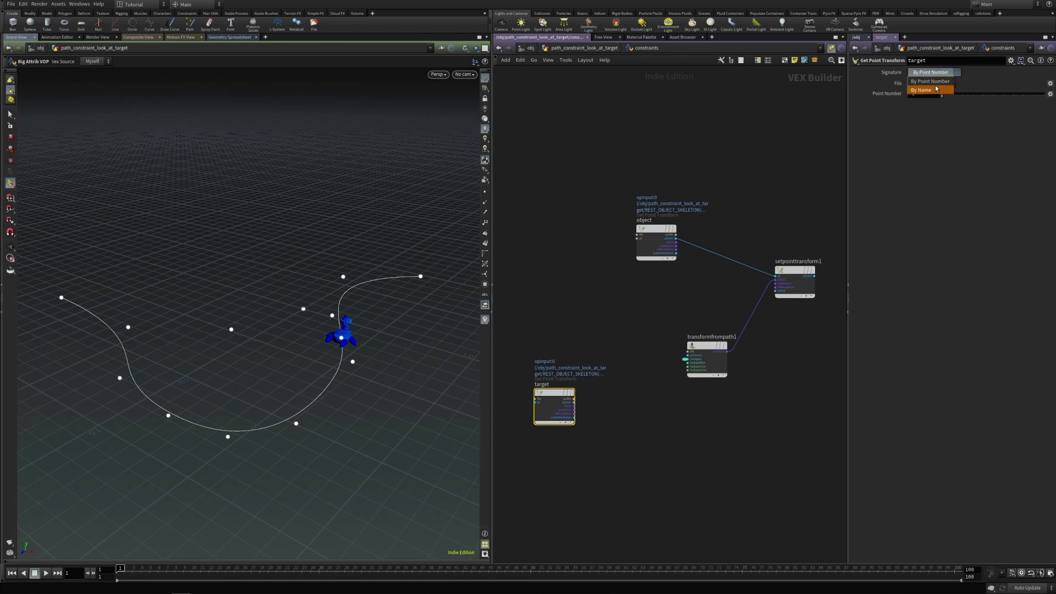
click(928, 84)
click(926, 83)
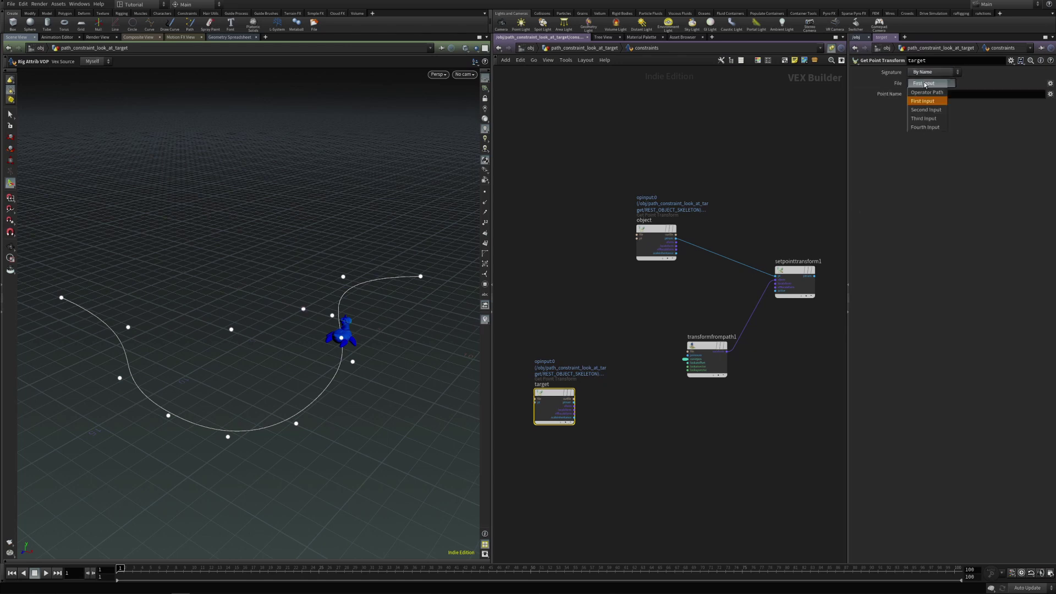
click(928, 119)
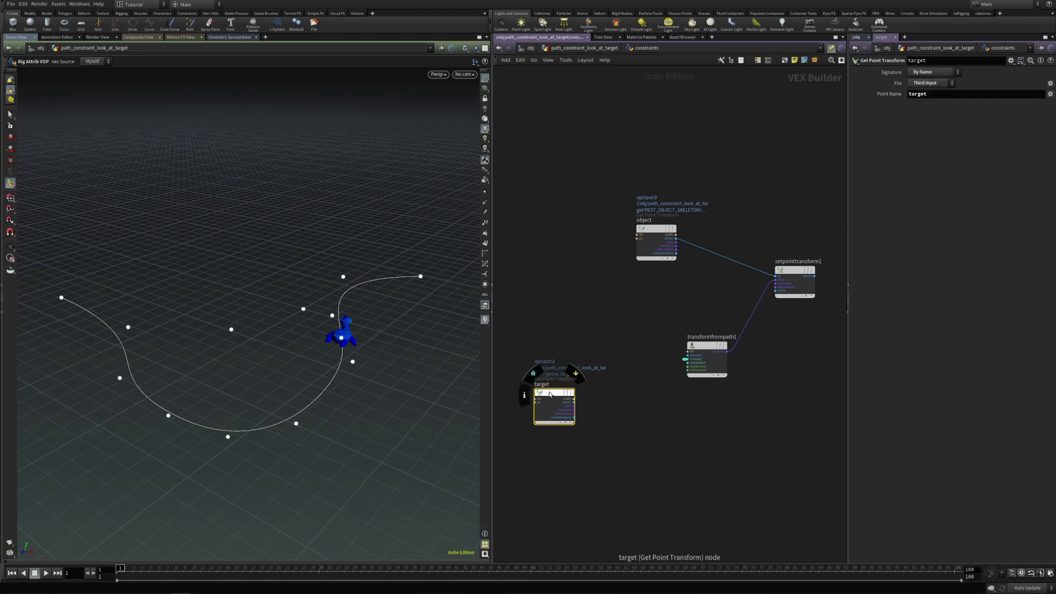
drag(554, 407, 557, 431)
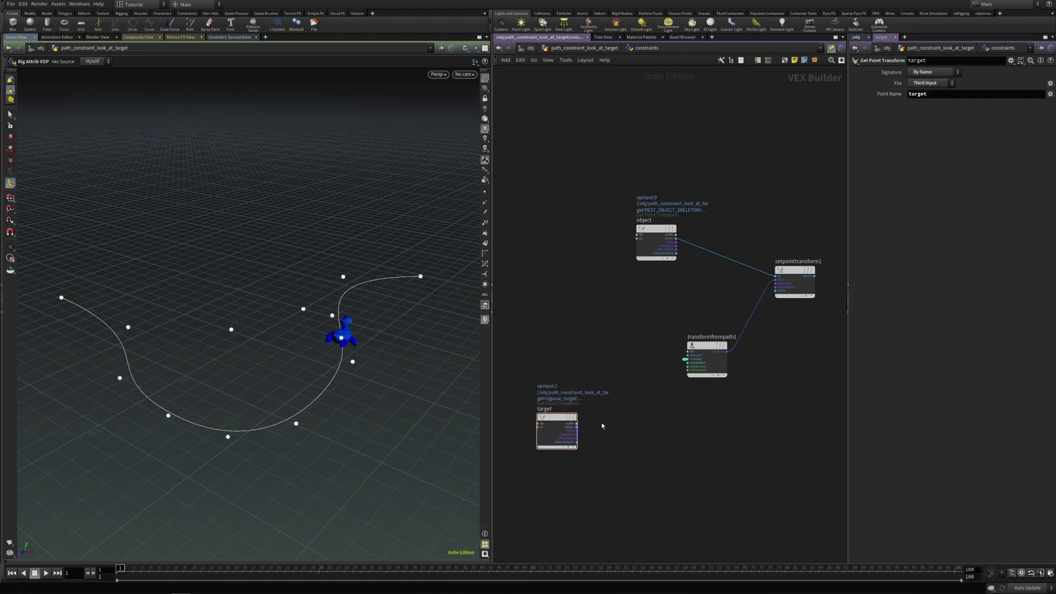
Add an Extract Transform node named extractxform_target and feed it the target node's xform output.
key(Tab)
text(extra)
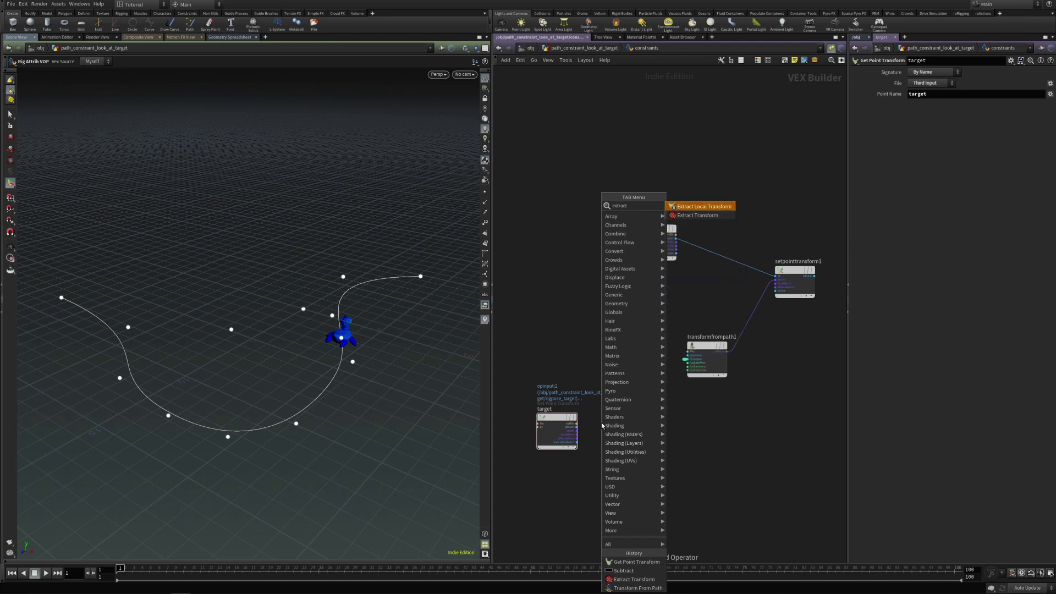
key(Down)
key(Return)
click(602, 429)
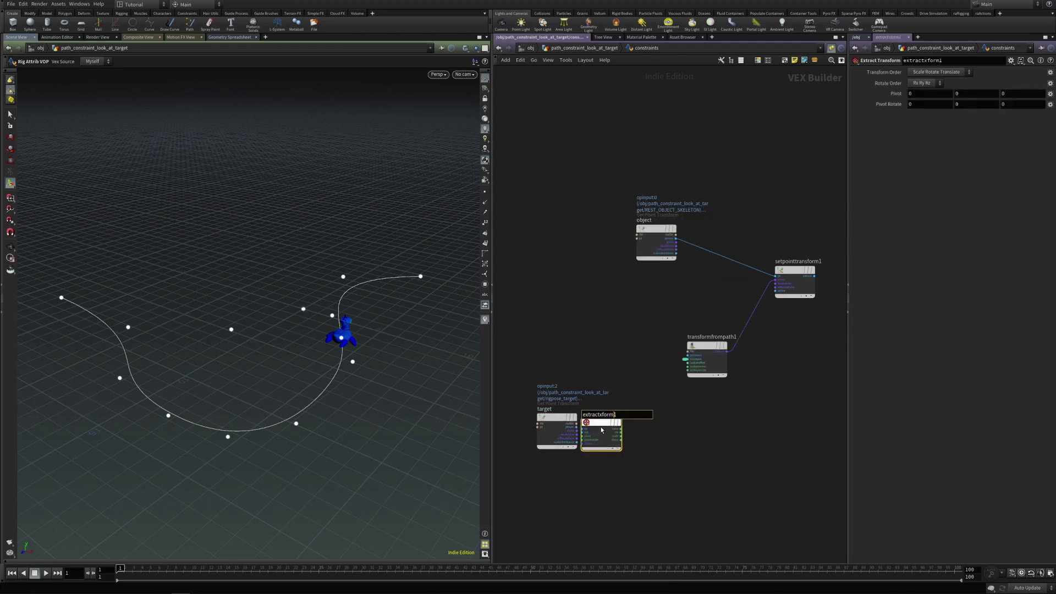
mouse_move(571, 416)
text(_target)
key(Return)
drag(597, 427, 588, 449)
scroll(609, 425, up, 3)
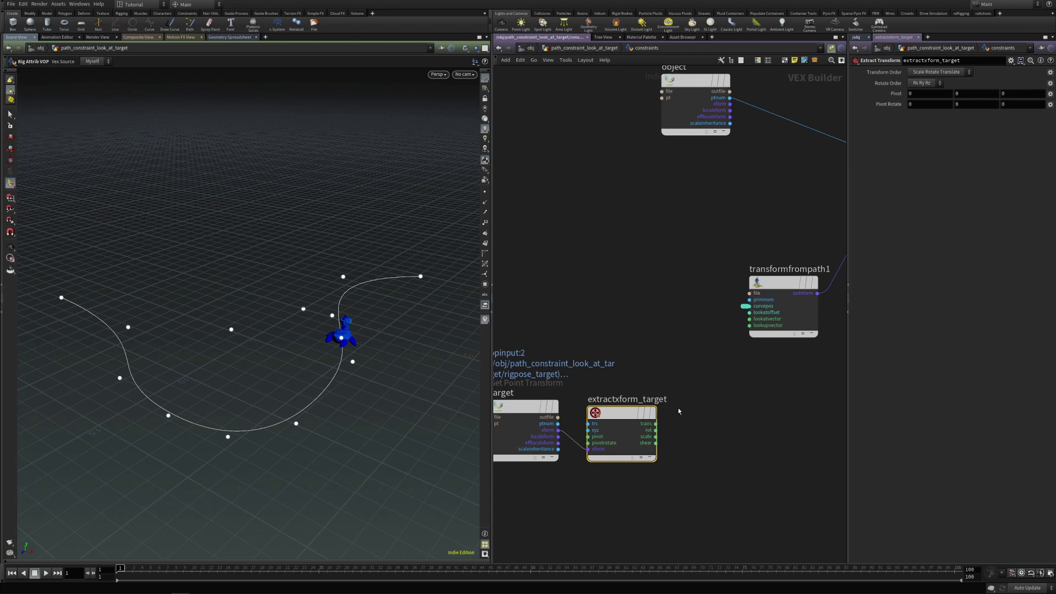
middle_drag(623, 346, 651, 347)
scroll(593, 290, down, 1)
middle_drag(593, 289, 599, 292)
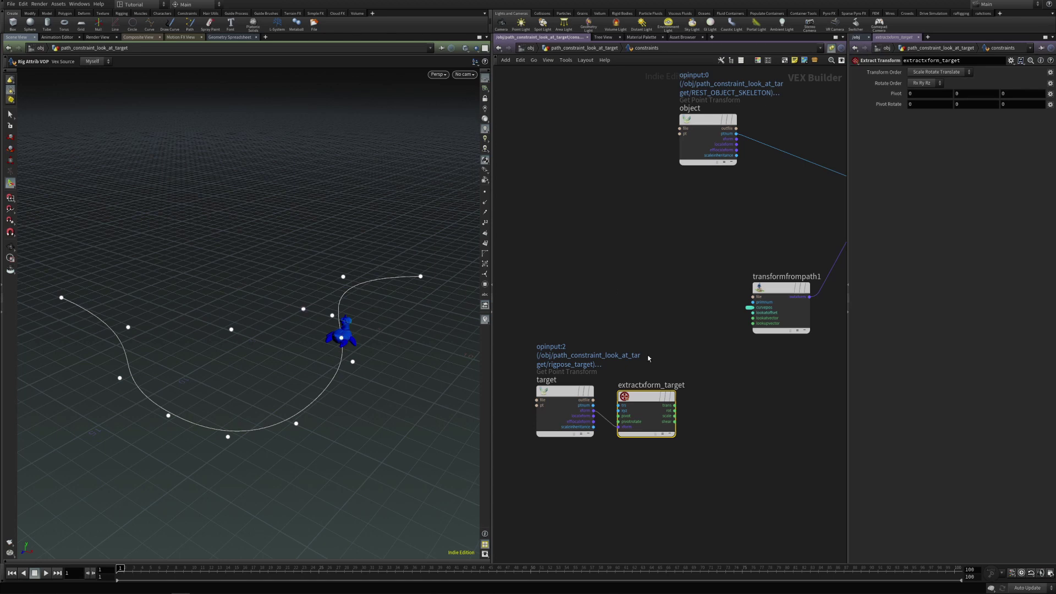
Add a second Transform From Path node above the target node and set its File to Second Input.
key(Tab)
text(transf)
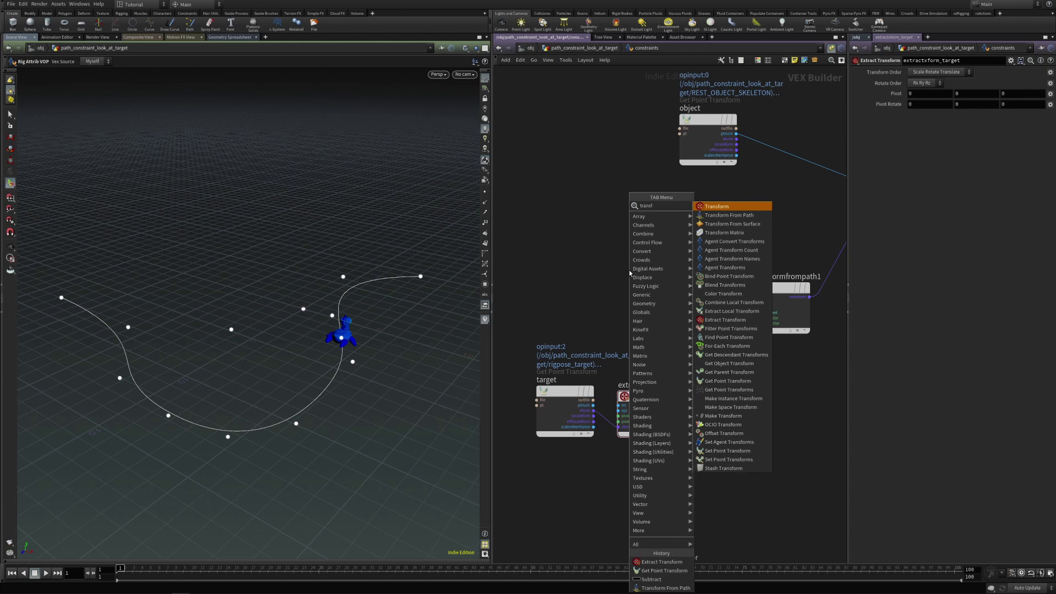
key(Down)
key(Return)
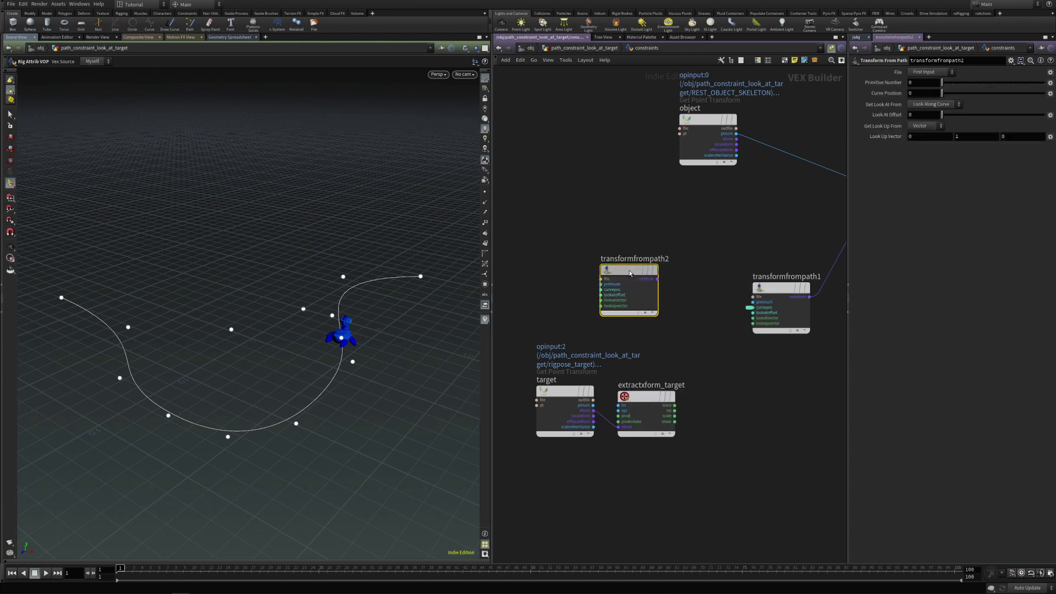
click(930, 72)
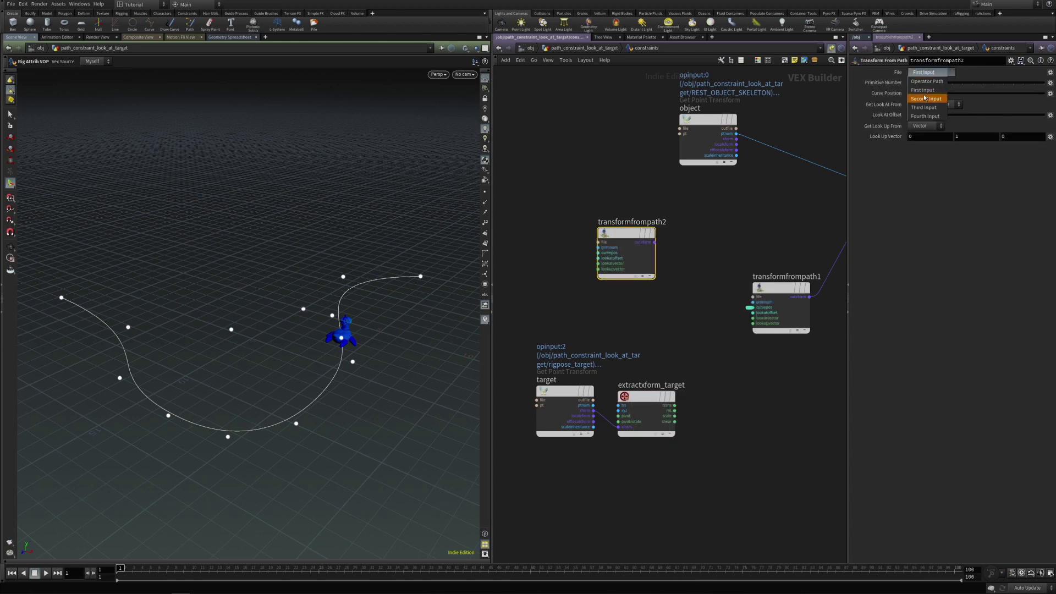
click(925, 94)
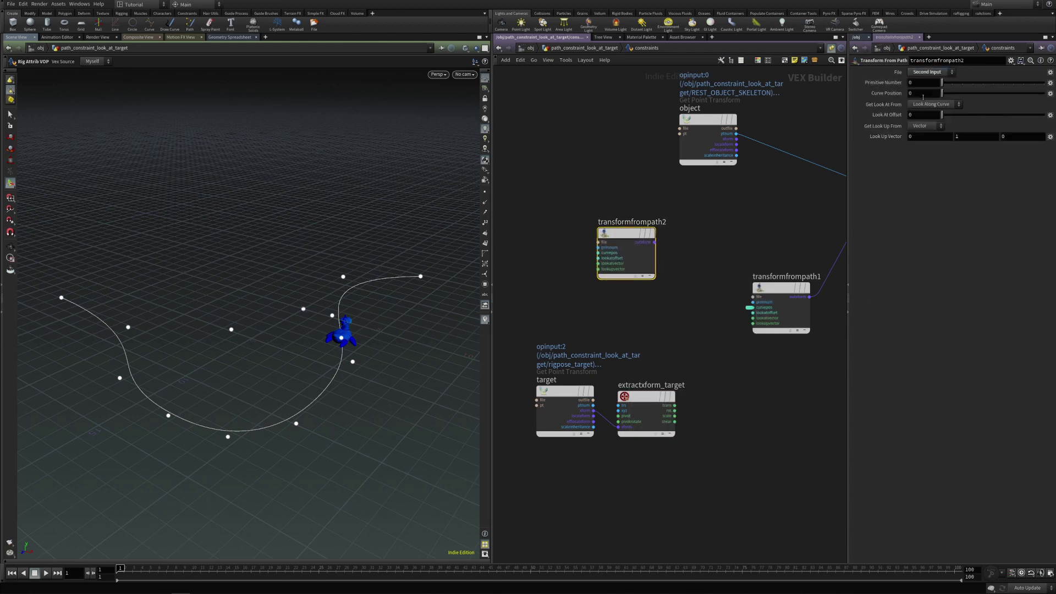
Expand the promoted curvepos parameter into a node and connect it to transformfrompath2's curvepos input as well.
double_click(746, 309)
drag(642, 233, 546, 317)
click(547, 317)
click(598, 252)
drag(529, 308, 529, 298)
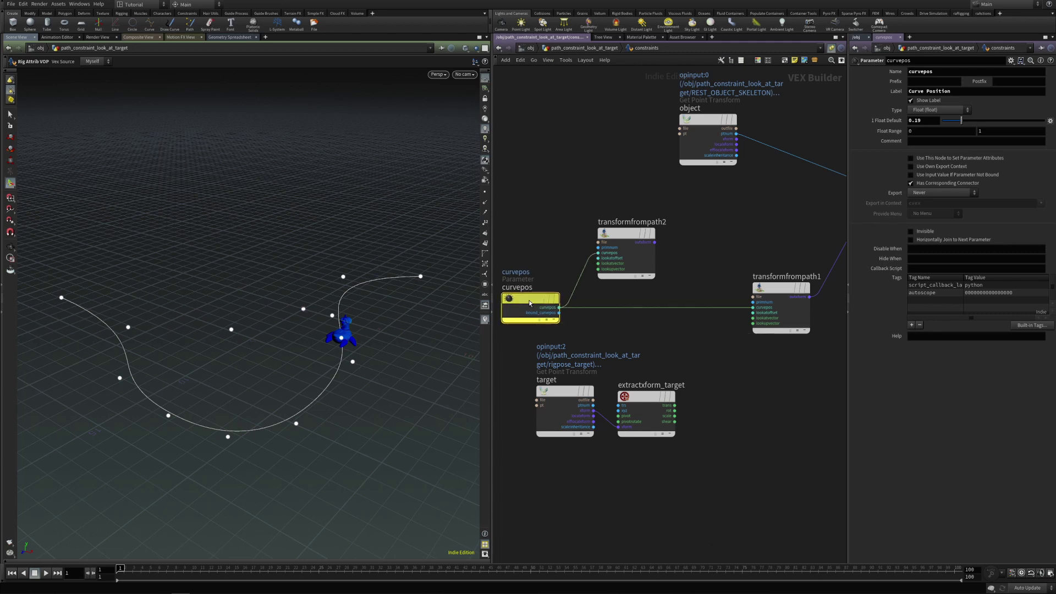
drag(624, 234, 605, 217)
Add an Extract Transform node named extractxform_object and feed it transformfrompath2's output transform.
key(Tab)
text(extract)
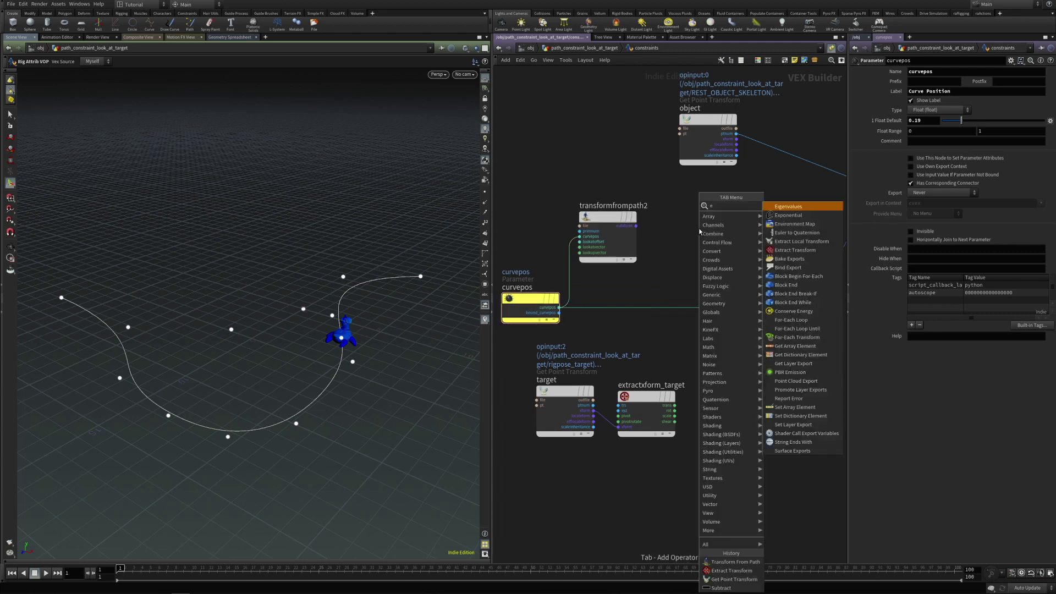
key(Return)
key(Return)
drag(699, 231, 664, 246)
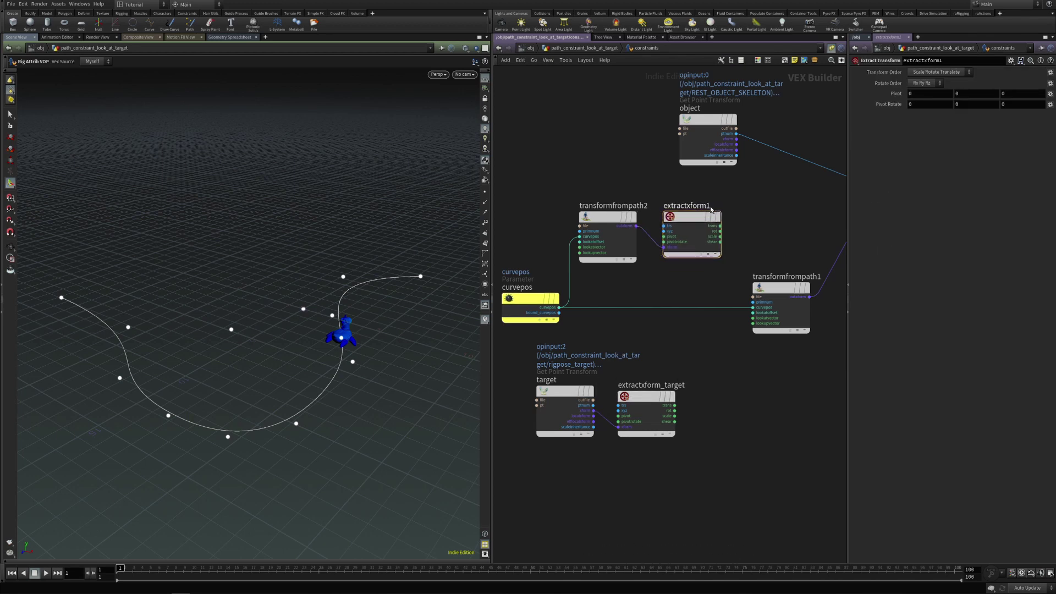
double_click(697, 209)
key(Return)
drag(694, 217, 685, 217)
drag(615, 224, 603, 224)
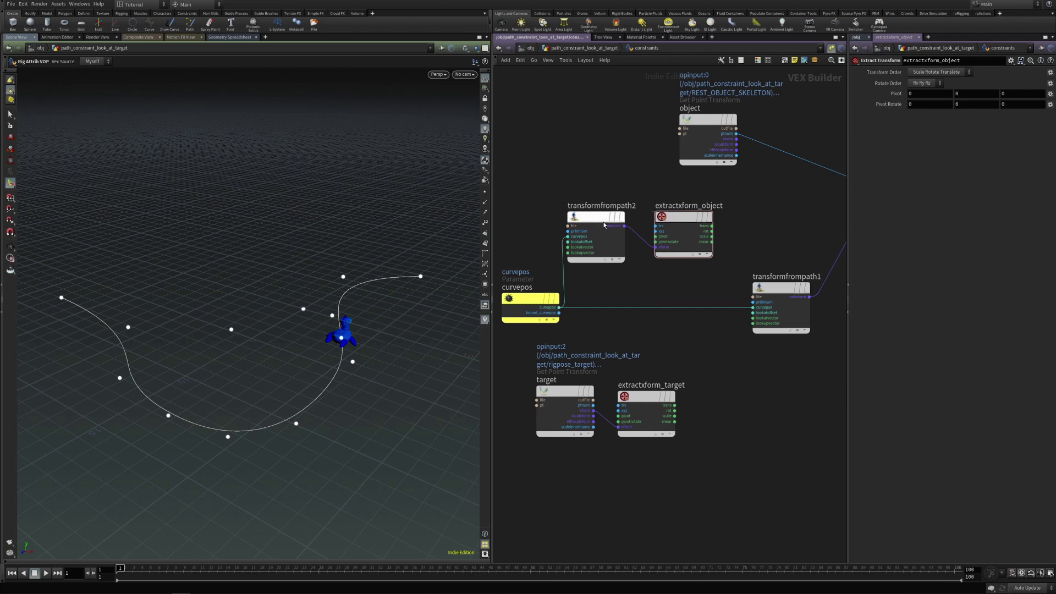
drag(678, 217, 673, 218)
scroll(678, 323, down, 2)
middle_drag(677, 323, 601, 344)
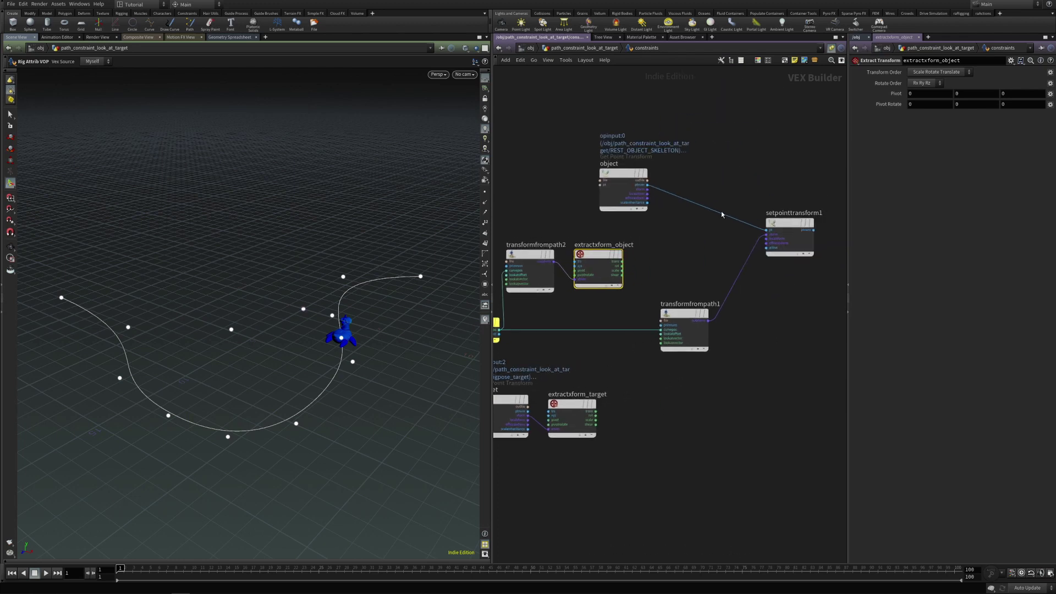
Make room in the network and add a Subtract node that subtracts extractxform_object's trans from extractxform_target's trans.
drag(648, 130, 820, 424)
drag(631, 203, 726, 200)
click(671, 278)
key(Tab)
text(subtr)
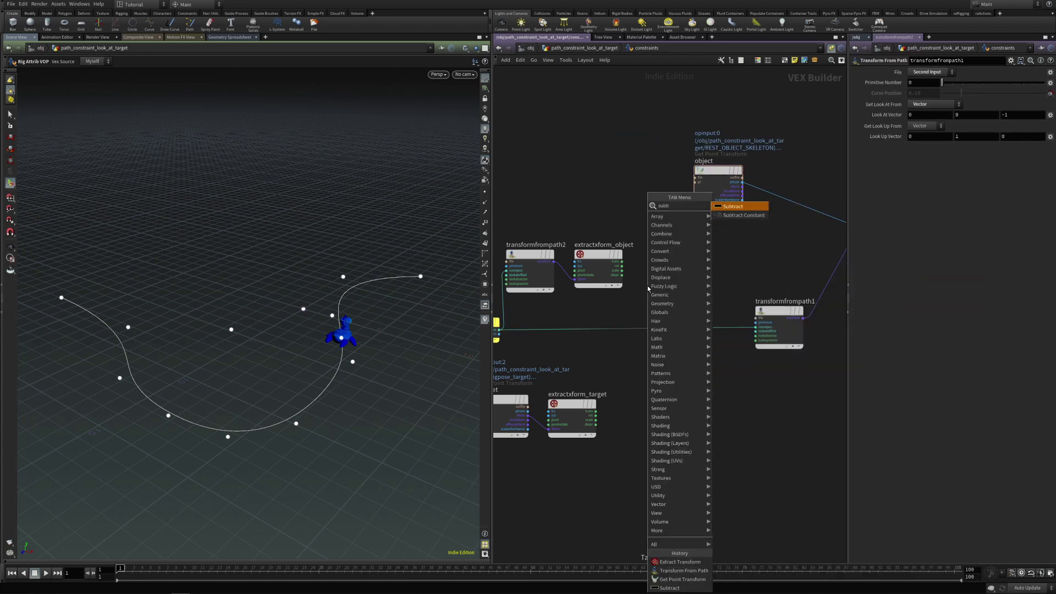
key(Return)
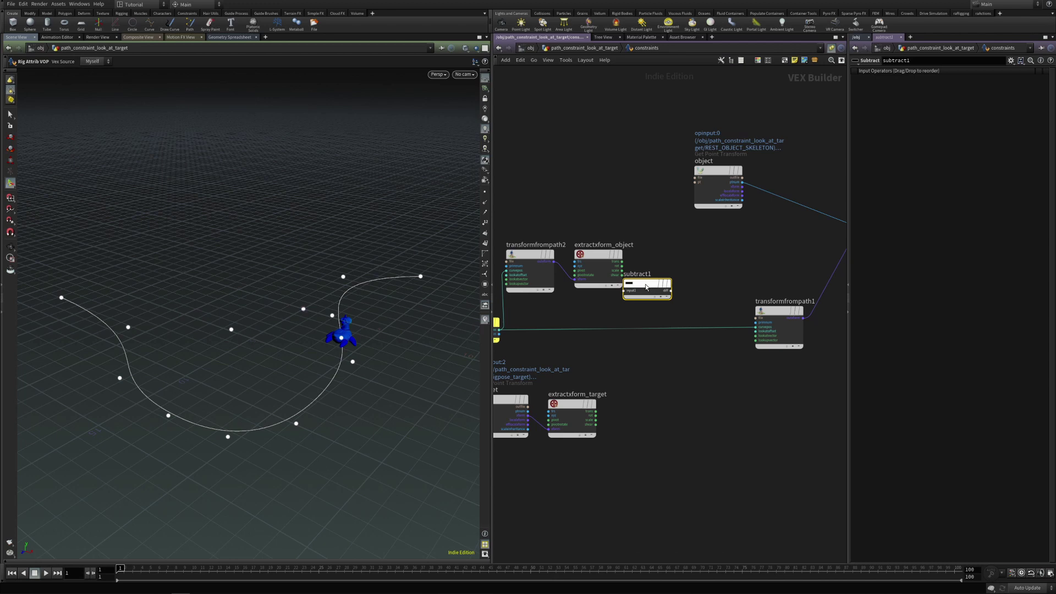
click(678, 295)
drag(596, 411, 657, 303)
drag(622, 262, 656, 304)
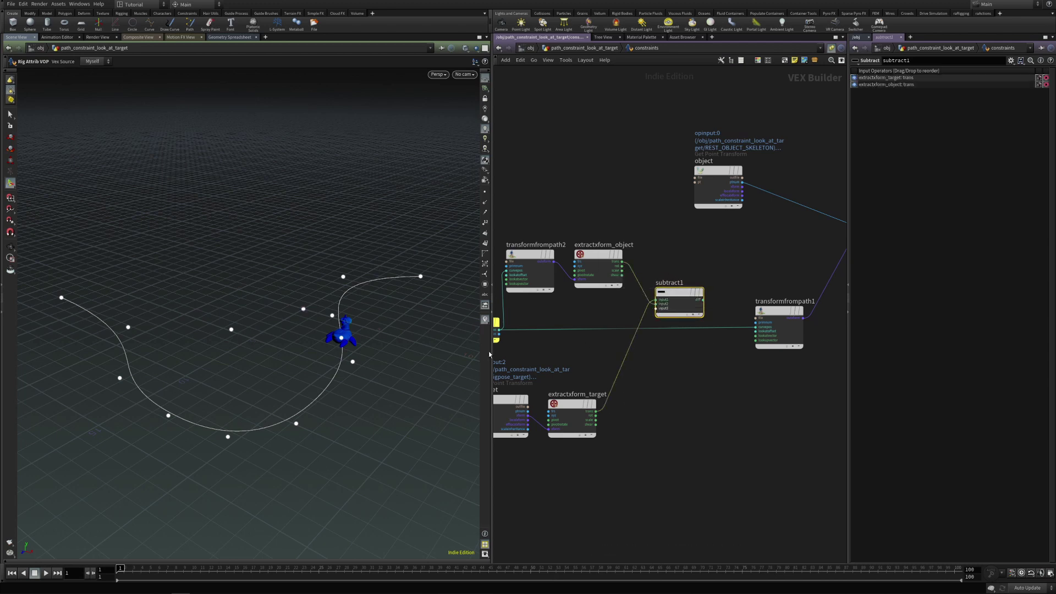
Connect the Subtract result to transformfrompath1's lookatvector input.
click(702, 300)
click(755, 335)
middle_drag(772, 377, 754, 378)
drag(721, 257, 793, 394)
click(739, 383)
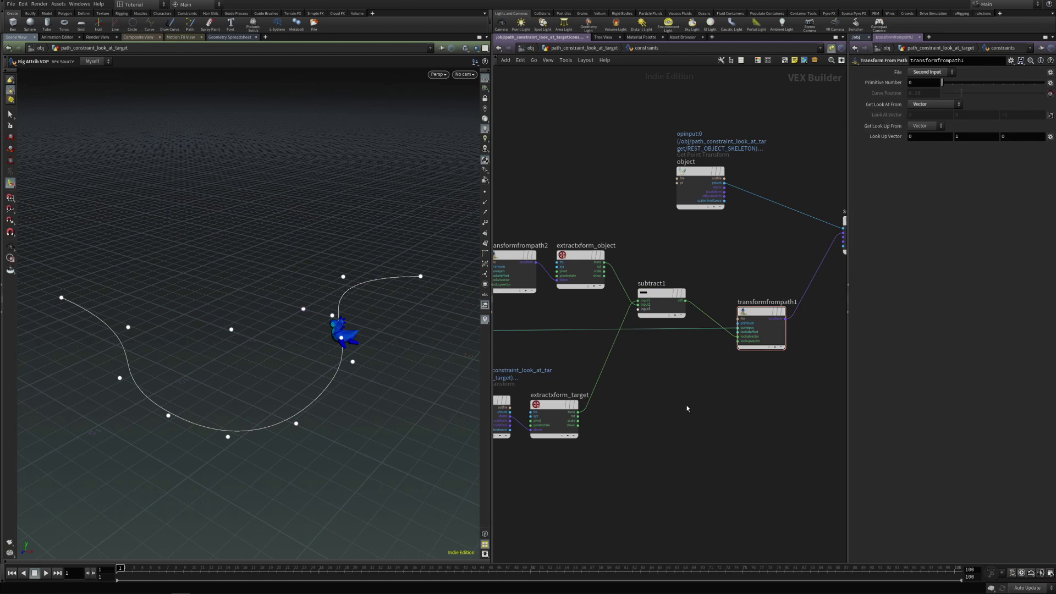
Slide the toy further along the curve with Curve Position and move the target to about -0.72, -0.68, 1.74.
key(u)
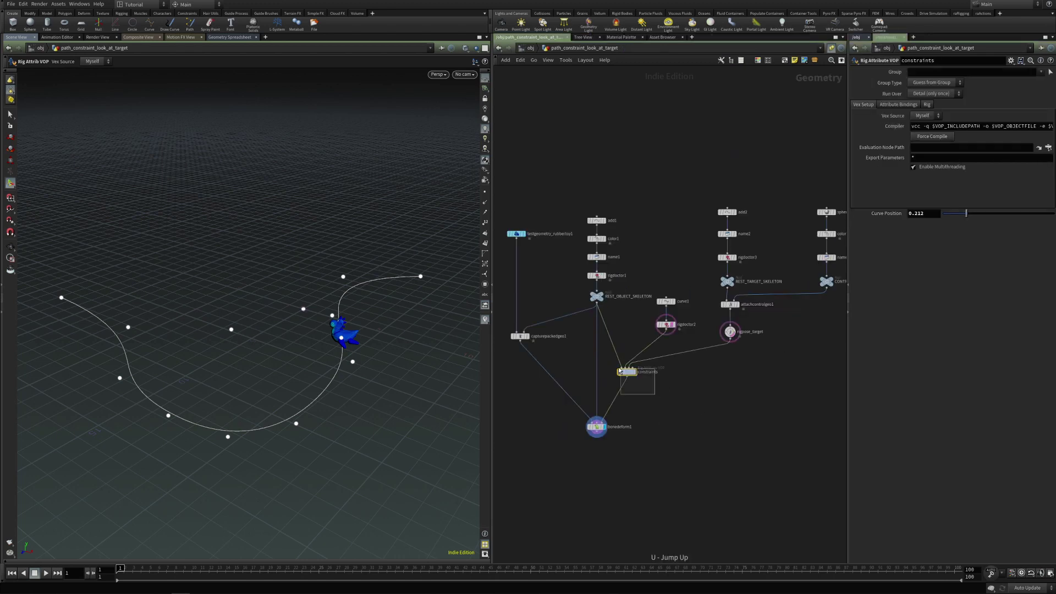
drag(966, 219, 994, 215)
drag(772, 358, 703, 325)
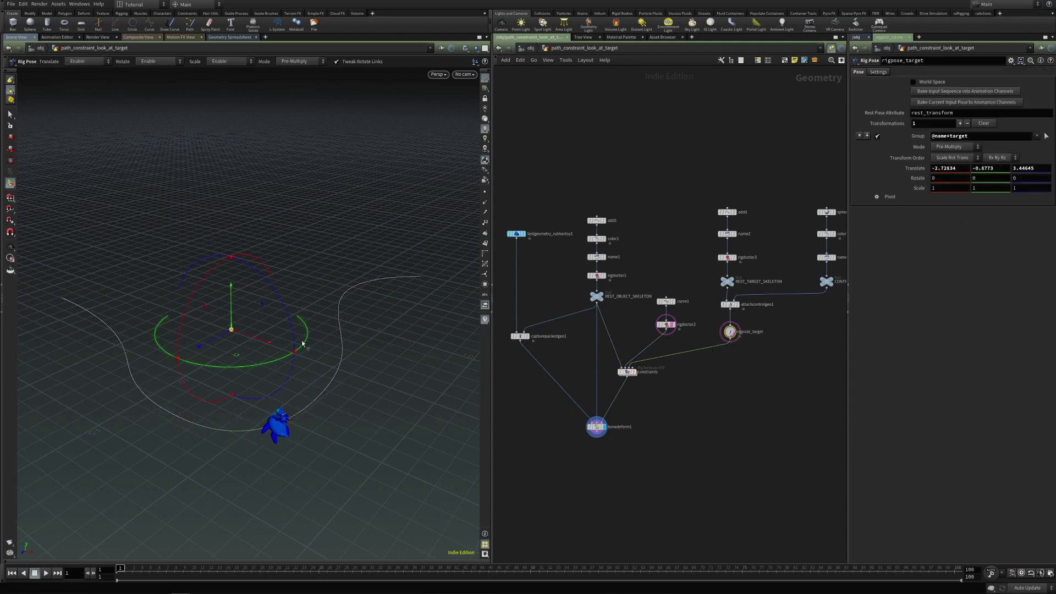
drag(232, 331, 253, 352)
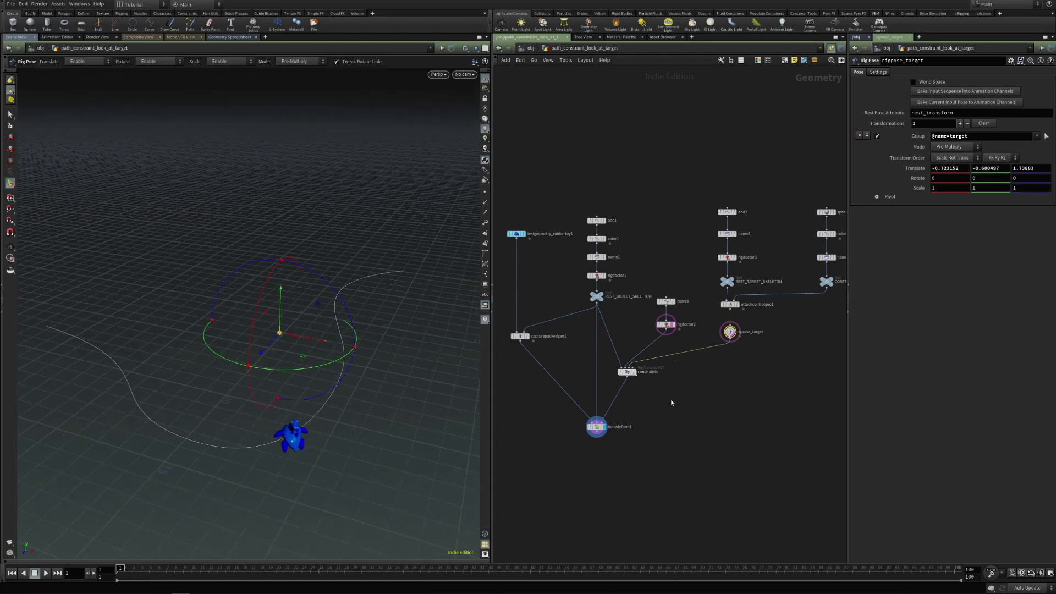
Slide the toy back along the curve to a Curve Position of 0.205 and inspect its orientation.
click(626, 372)
drag(990, 215, 965, 222)
alt+drag(372, 393, 363, 366)
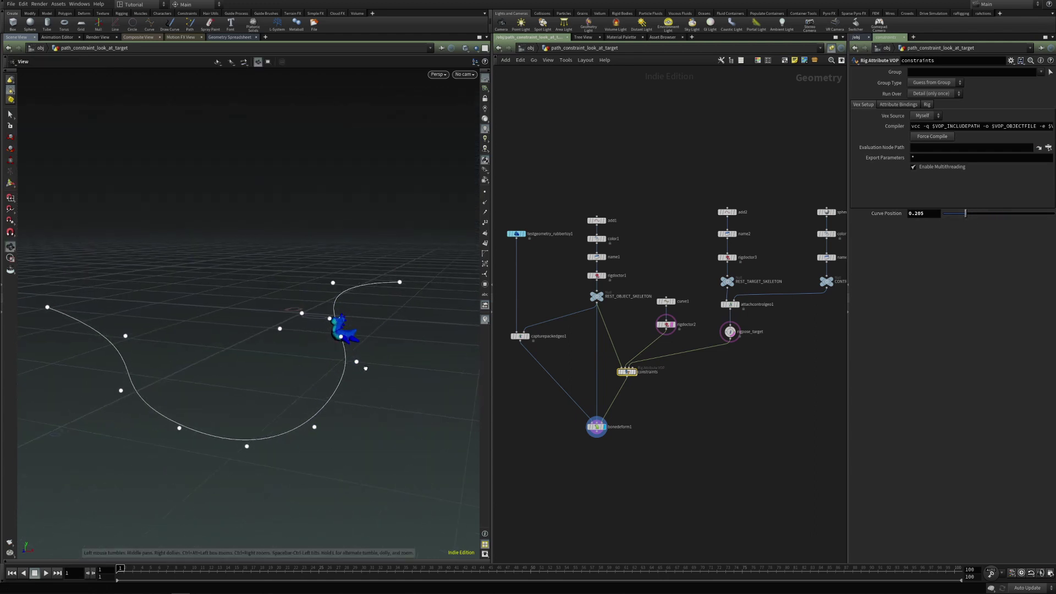
Duplicate the path_constraint object below path_constraint_look_at_target and rename the copy path_constraint_with_roll.
click(683, 413)
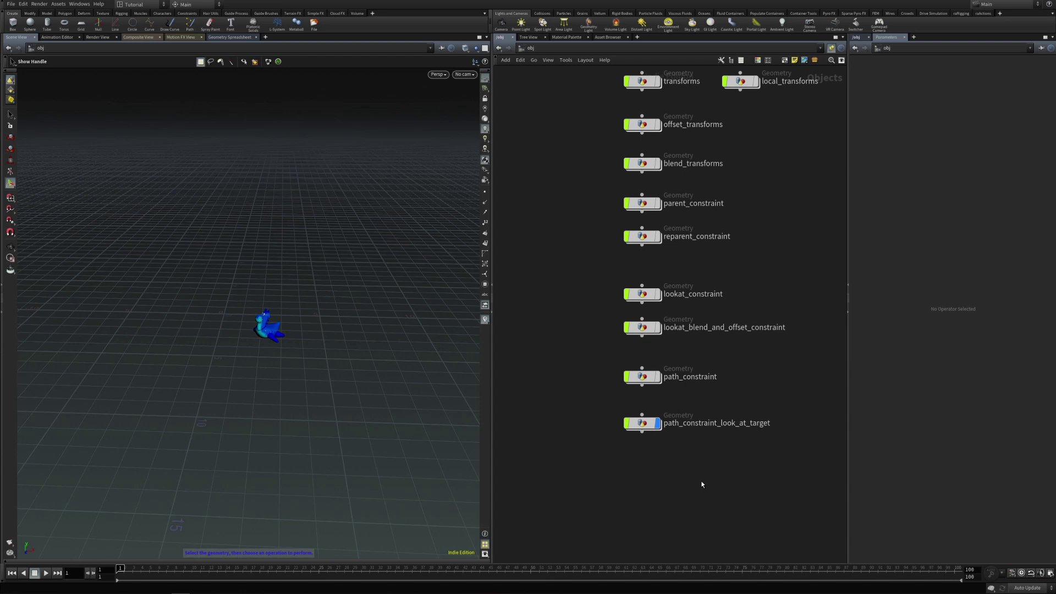
click(657, 428)
alt+drag(645, 378, 652, 475)
double_click(684, 474)
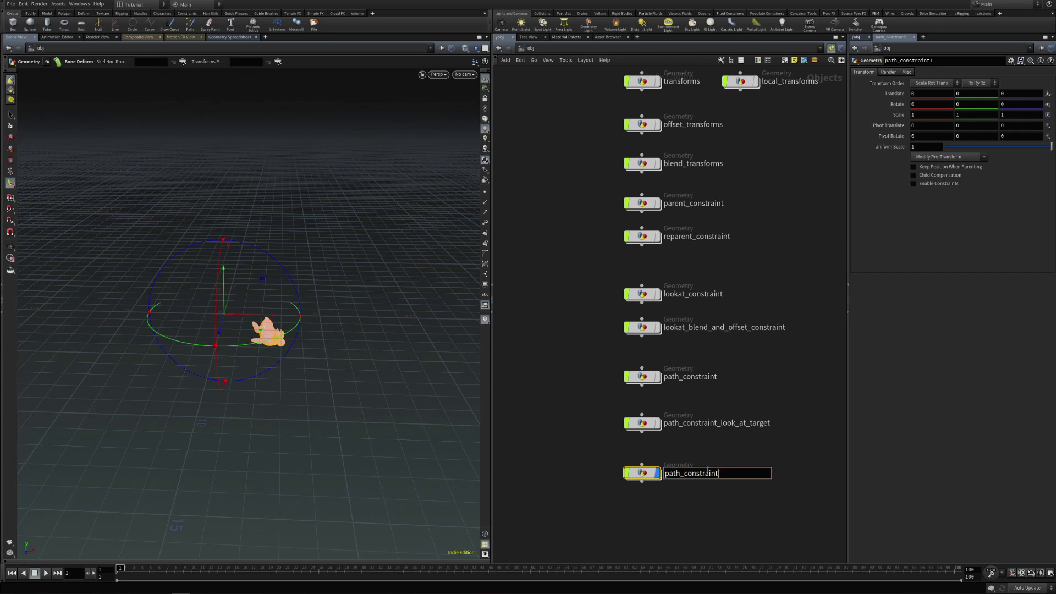
key(Return)
Open path_constraint_with_roll and insert an Orientation Along Curve node between curve1 and rigdoctor2.
mouse_move(643, 479)
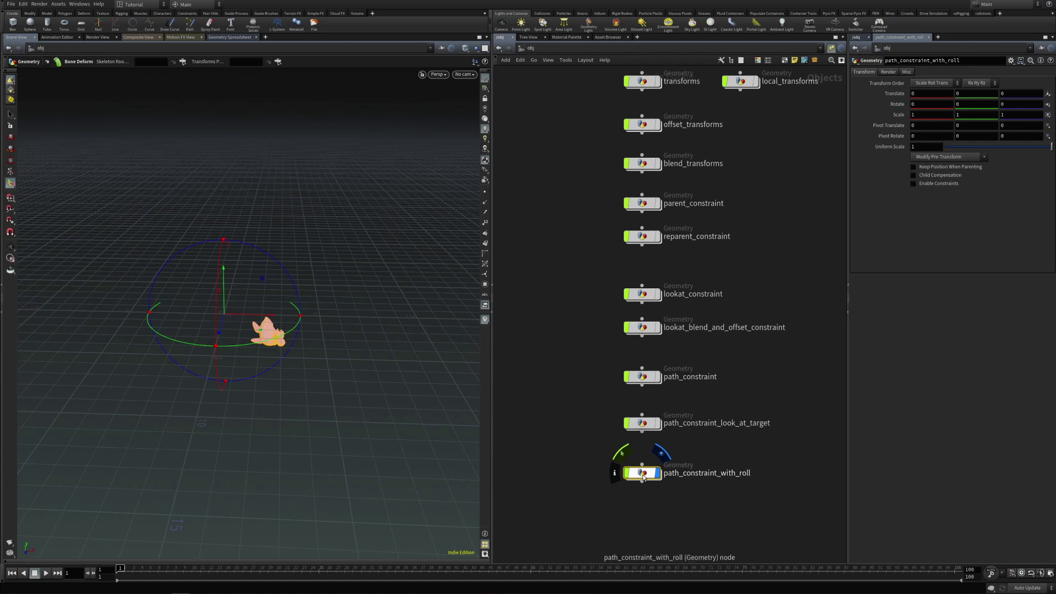
double_click(642, 474)
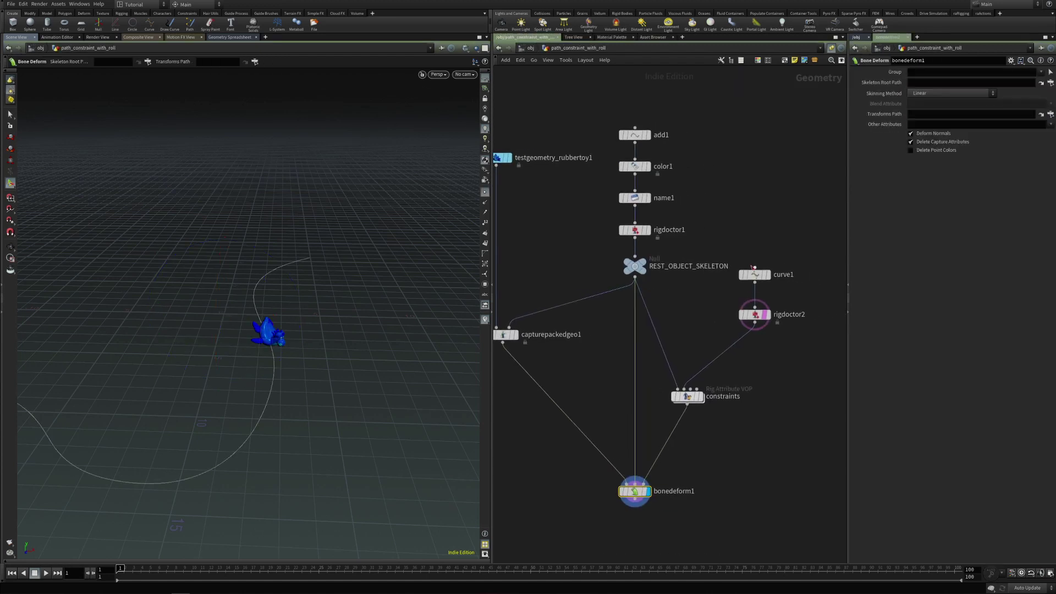
drag(755, 274, 754, 226)
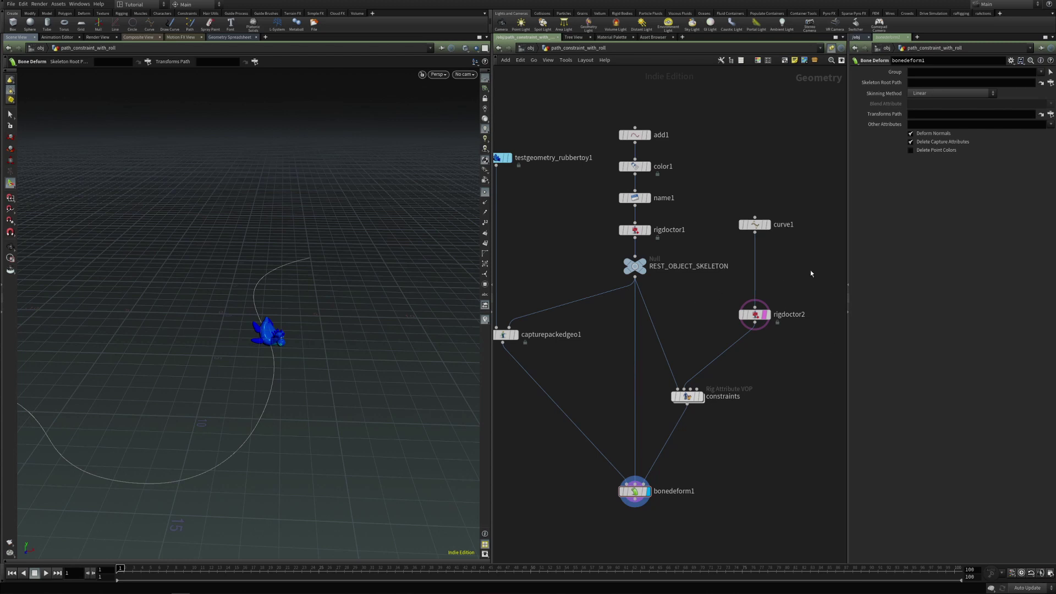
key(Tab)
text(orient)
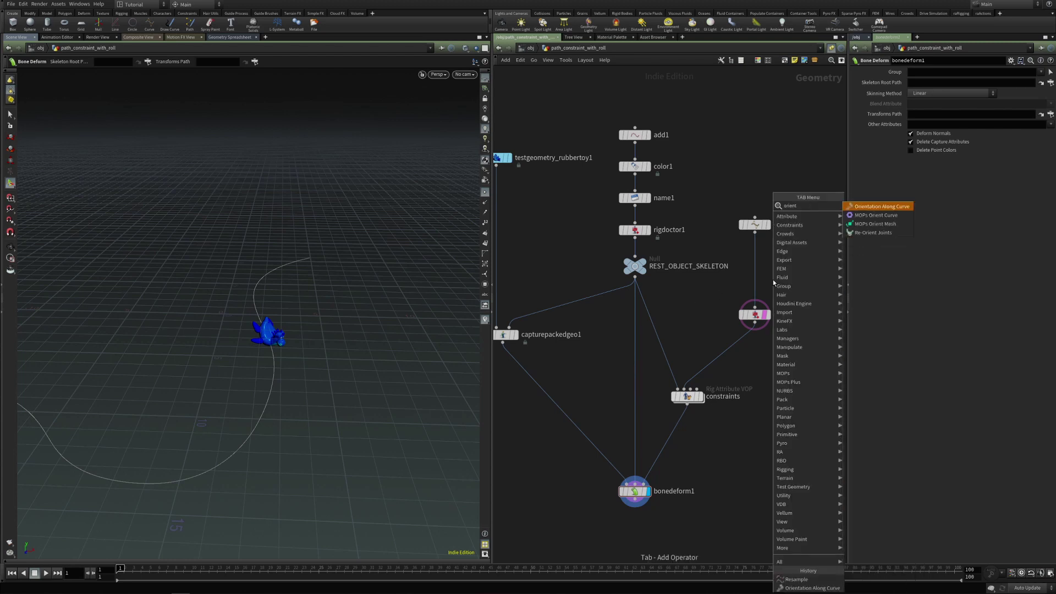
key(Return)
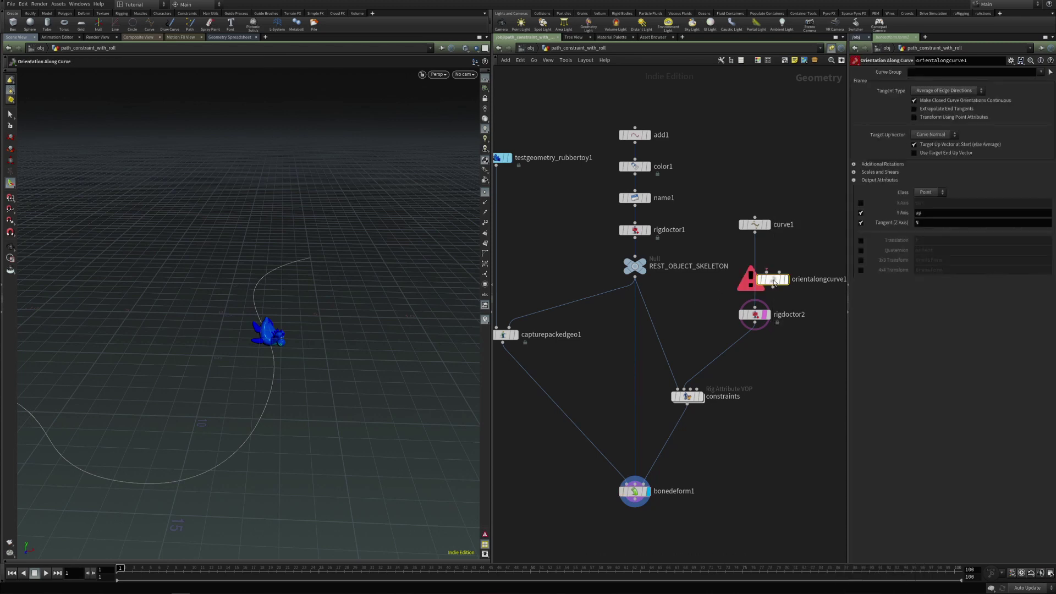
click(760, 285)
drag(761, 287, 760, 291)
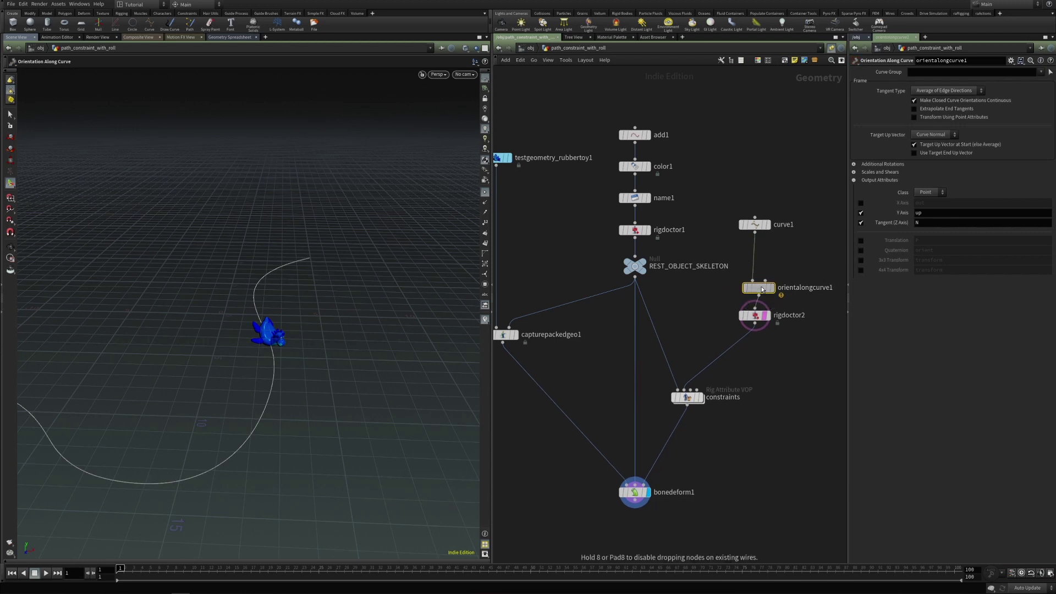
drag(758, 226, 758, 217)
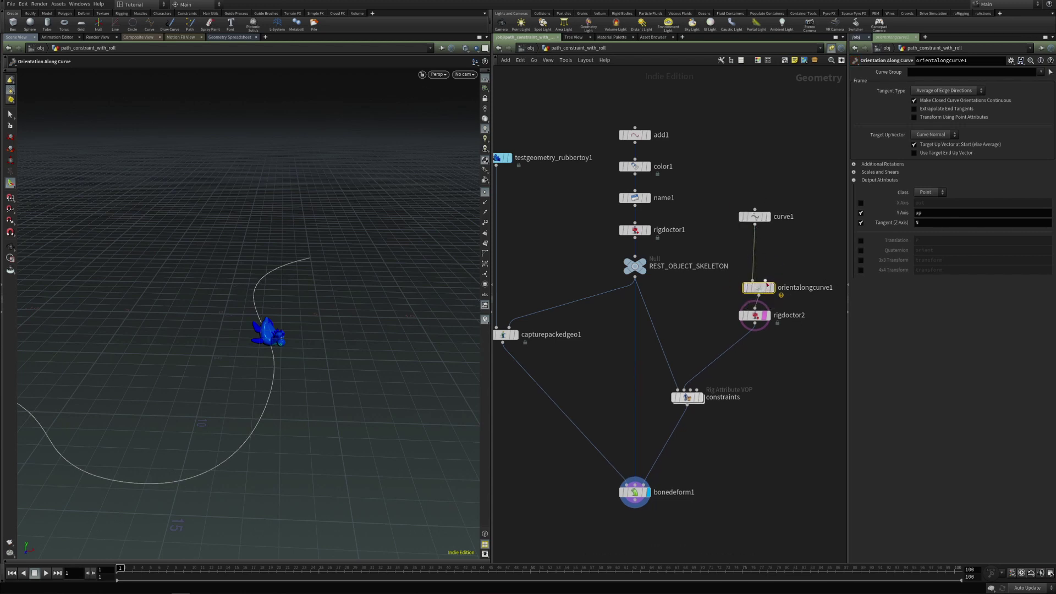
drag(760, 290, 759, 281)
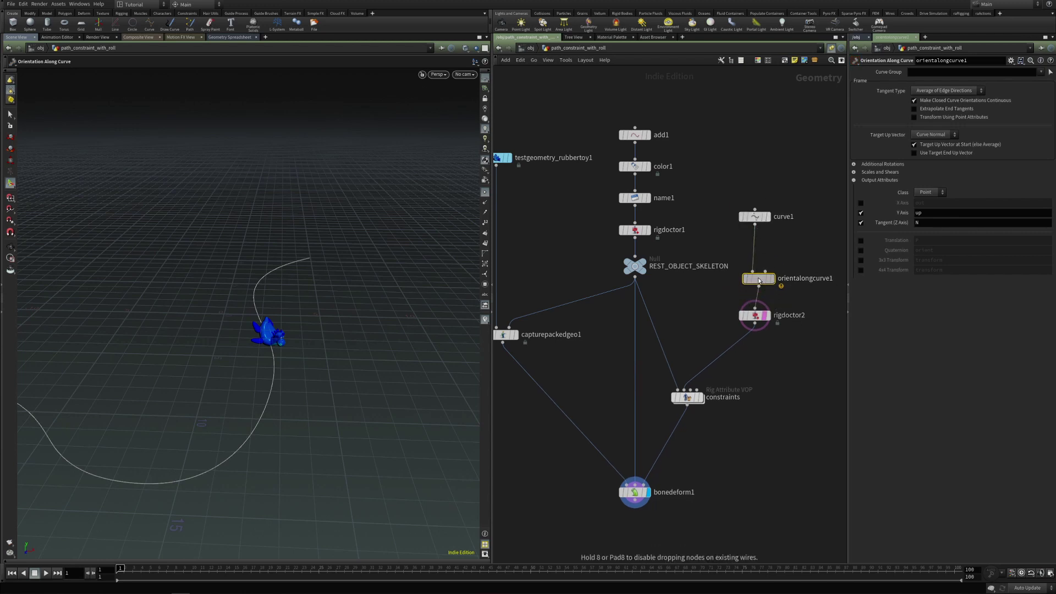
Insert a Resample node between curve1 and orientalongcurve1.
click(747, 217)
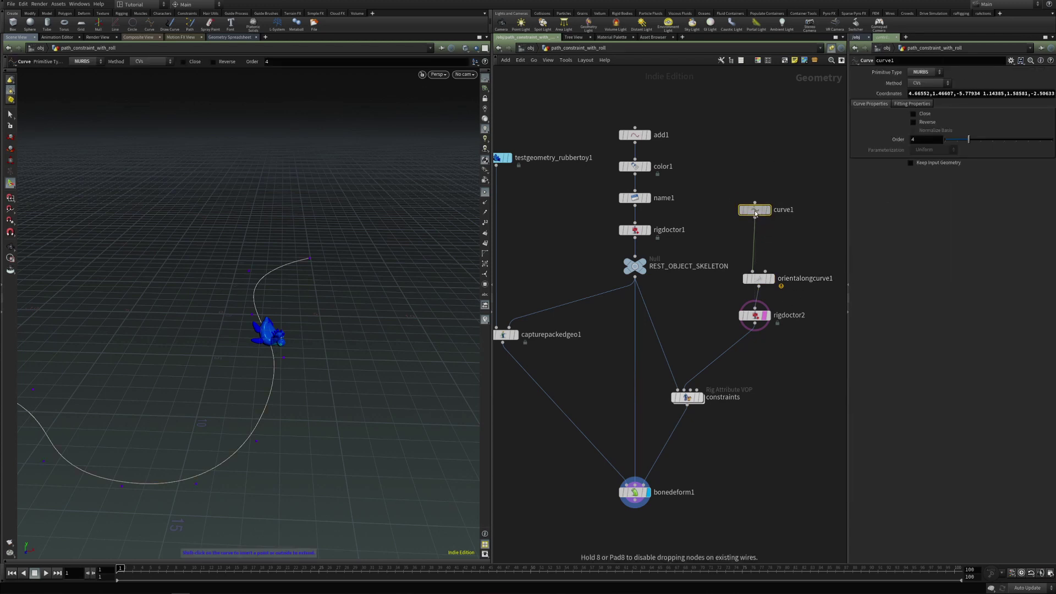
key(Tab)
text(resample)
key(Return)
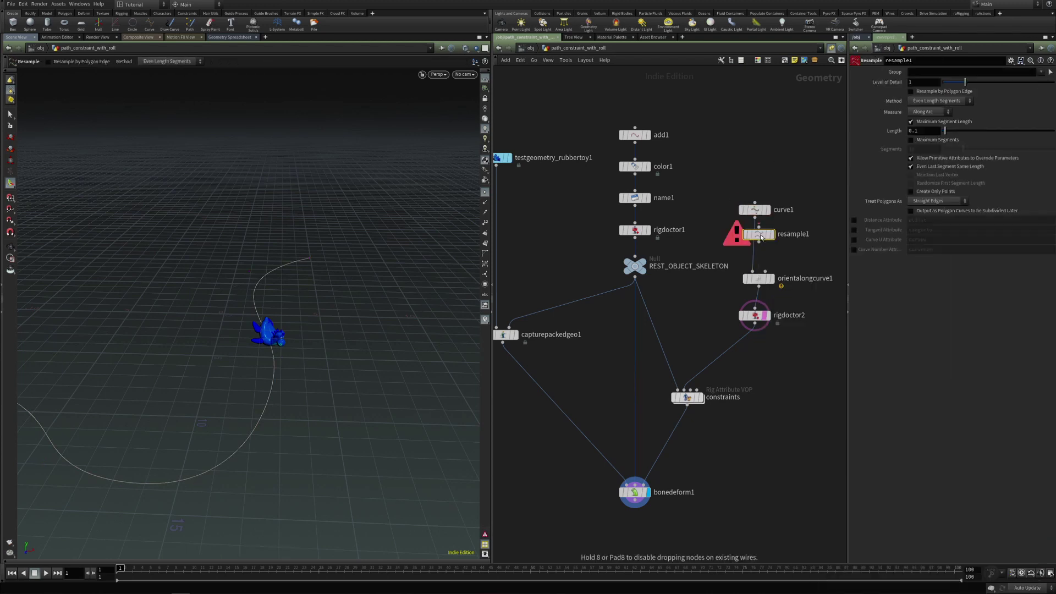
click(757, 243)
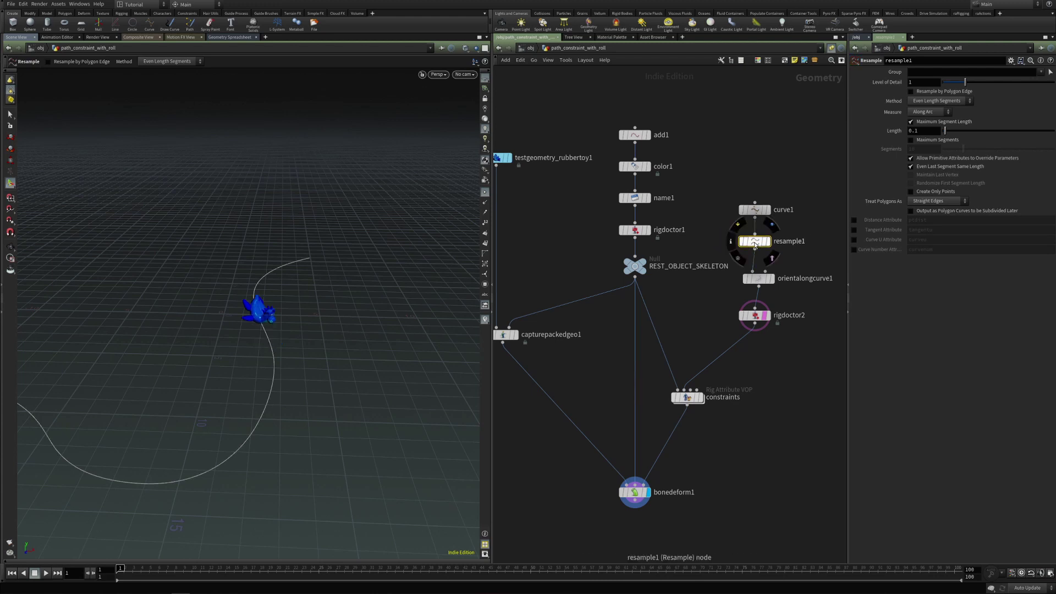
Display resample1, treat its polygons as Subdivision Curves and set the segment length to 0.2.
click(938, 201)
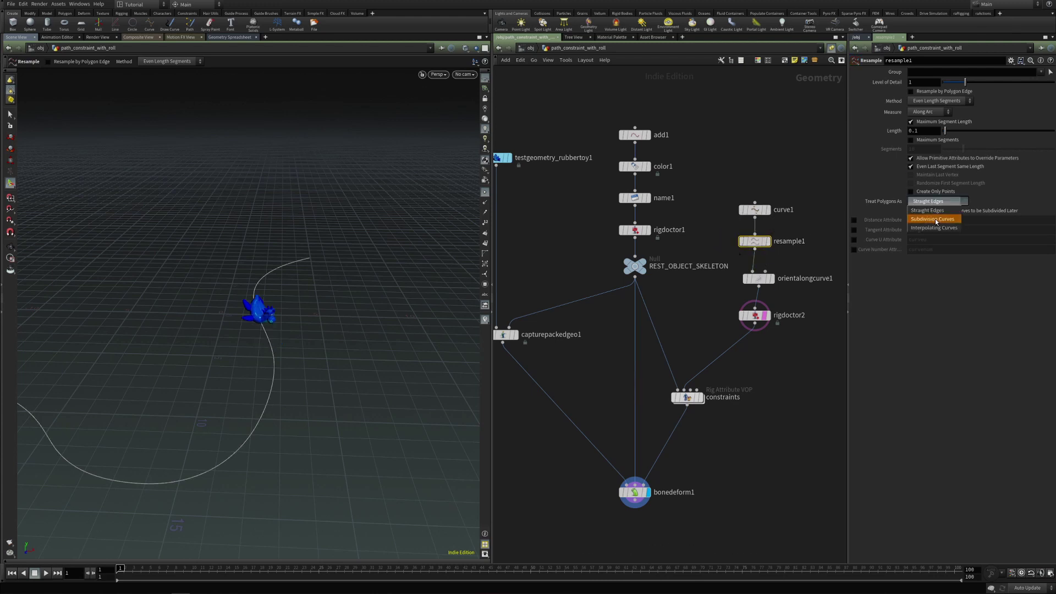
click(937, 219)
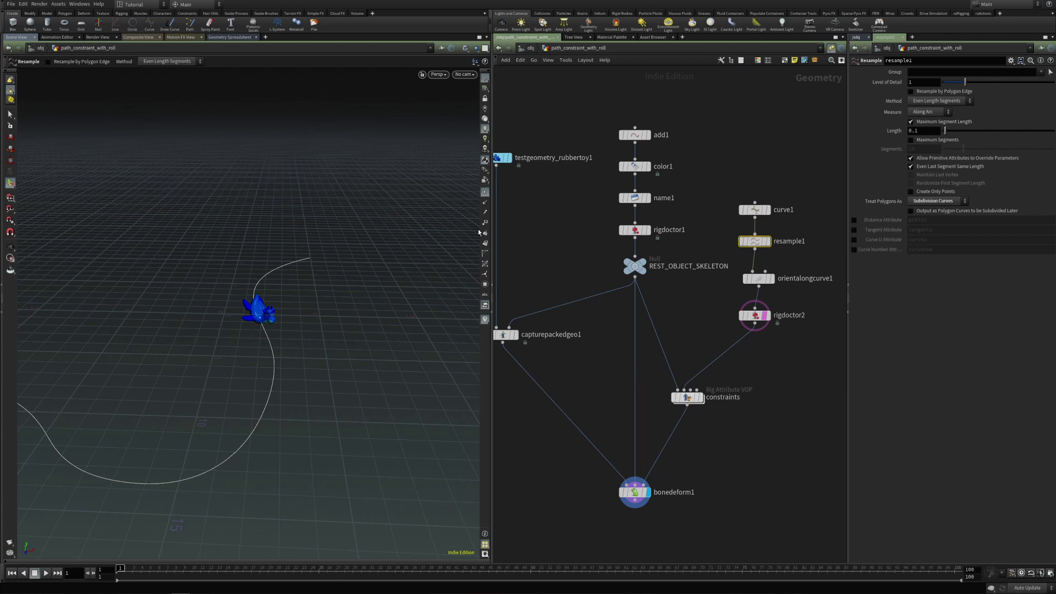
click(769, 242)
click(922, 130)
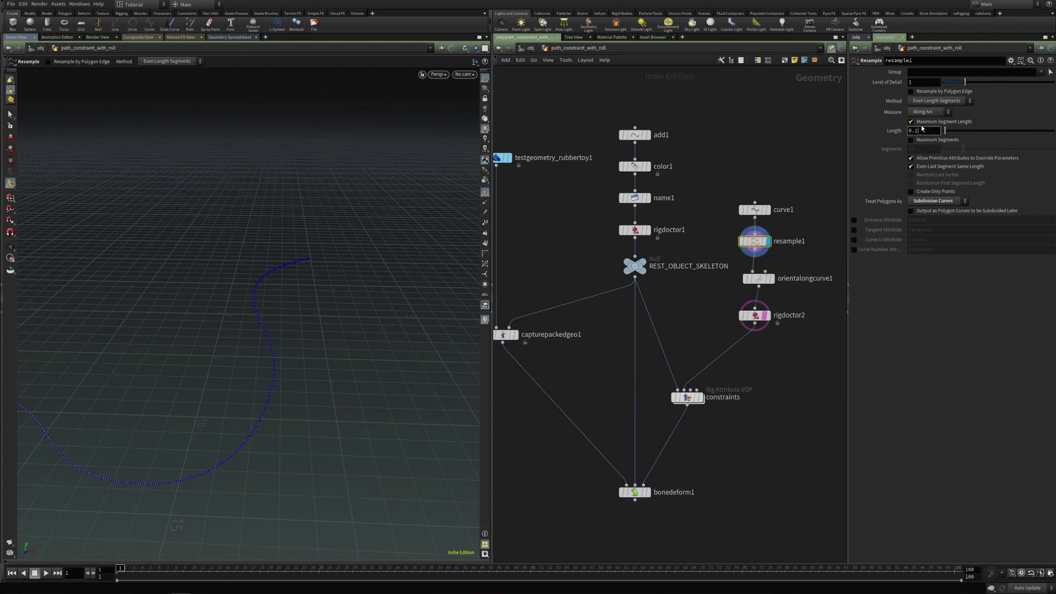
text(2)
key(Return)
Display orientalongcurve1 and examine its N vectors along the curve by toggling the N visualizer.
click(775, 268)
drag(760, 285, 755, 284)
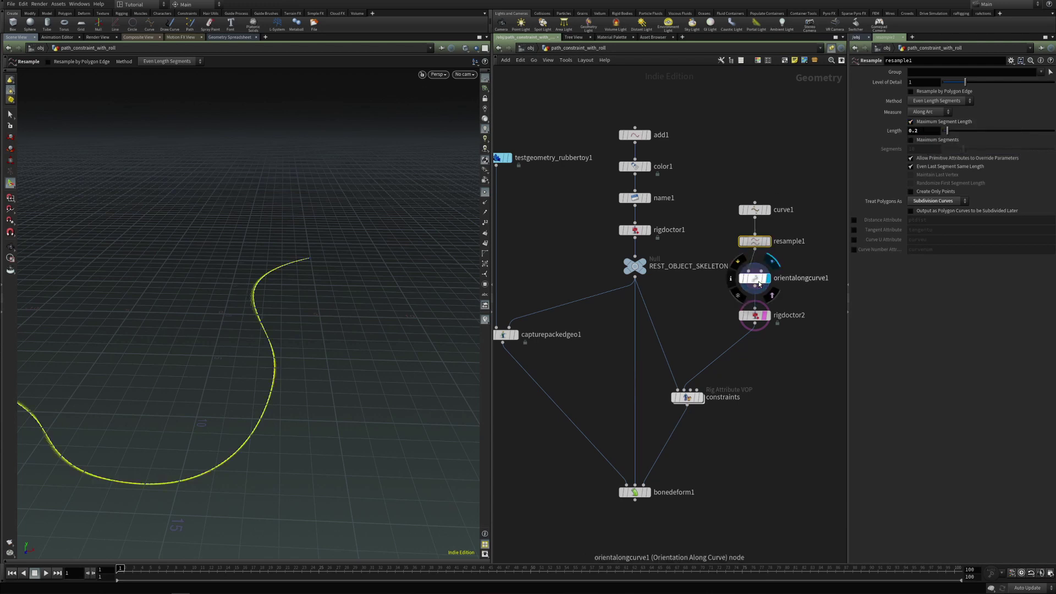
click(485, 321)
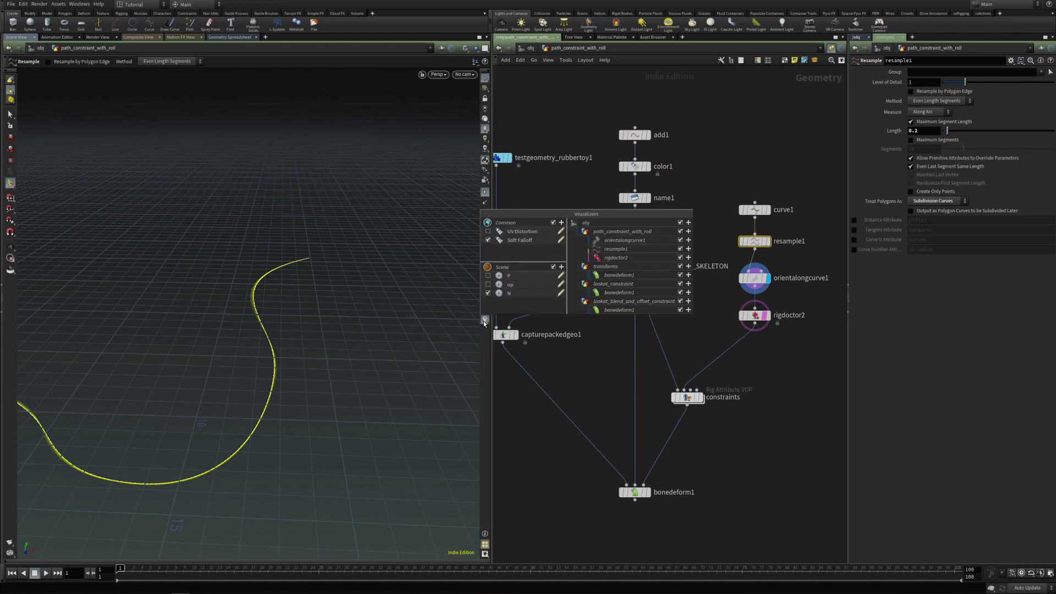
click(489, 293)
click(489, 292)
alt+drag(246, 341, 289, 314)
Name orientalongcurve1's Tangent (Z Axis) output attribute tangent.
click(754, 278)
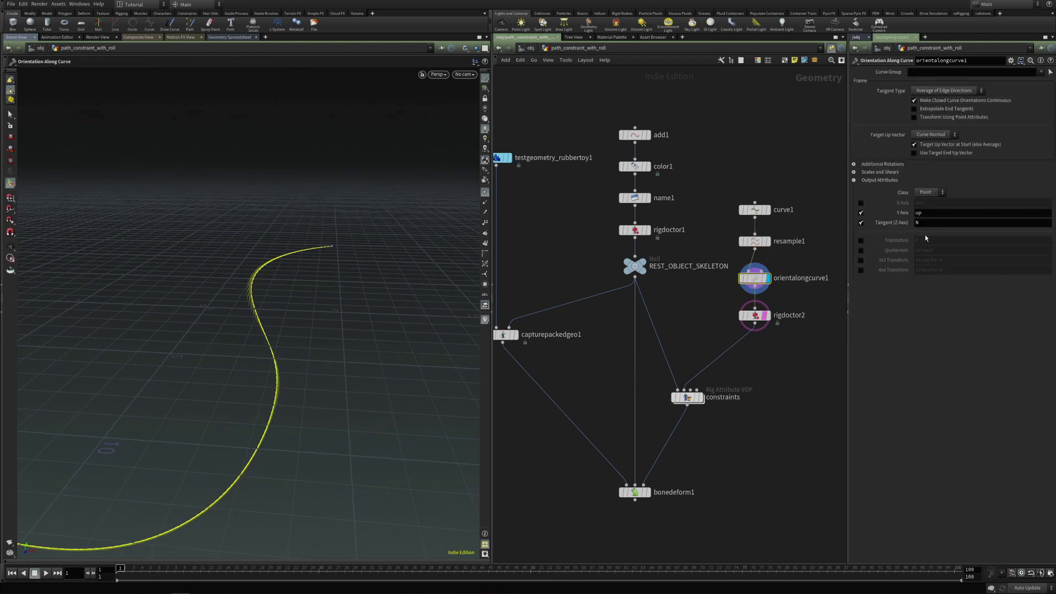
click(931, 225)
text(tangent)
key(Return)
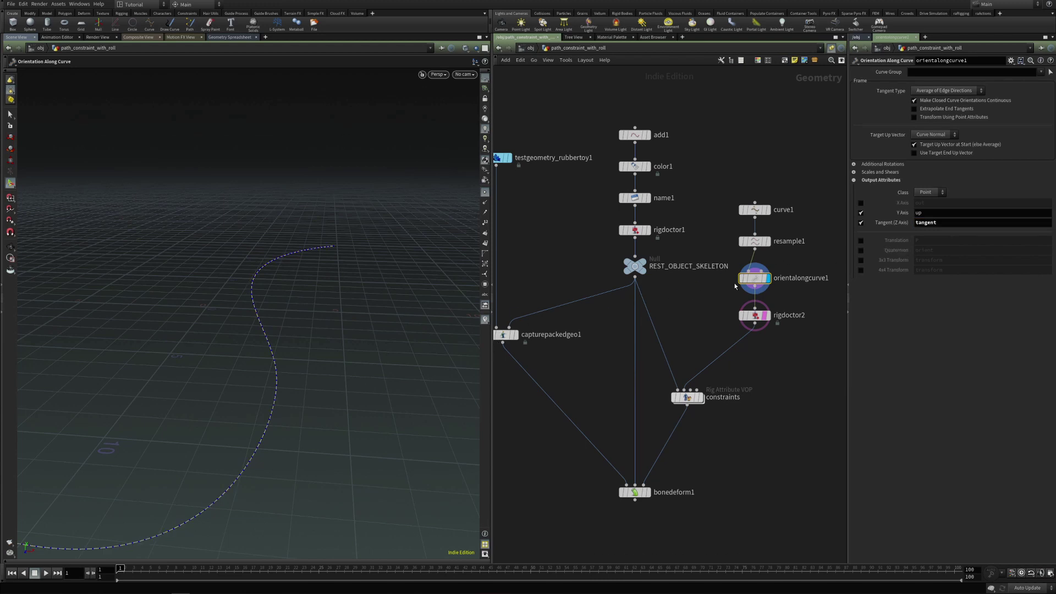
Add a visualizer for the tangent attribute from orientalongcurve1's node information.
right_click(753, 280)
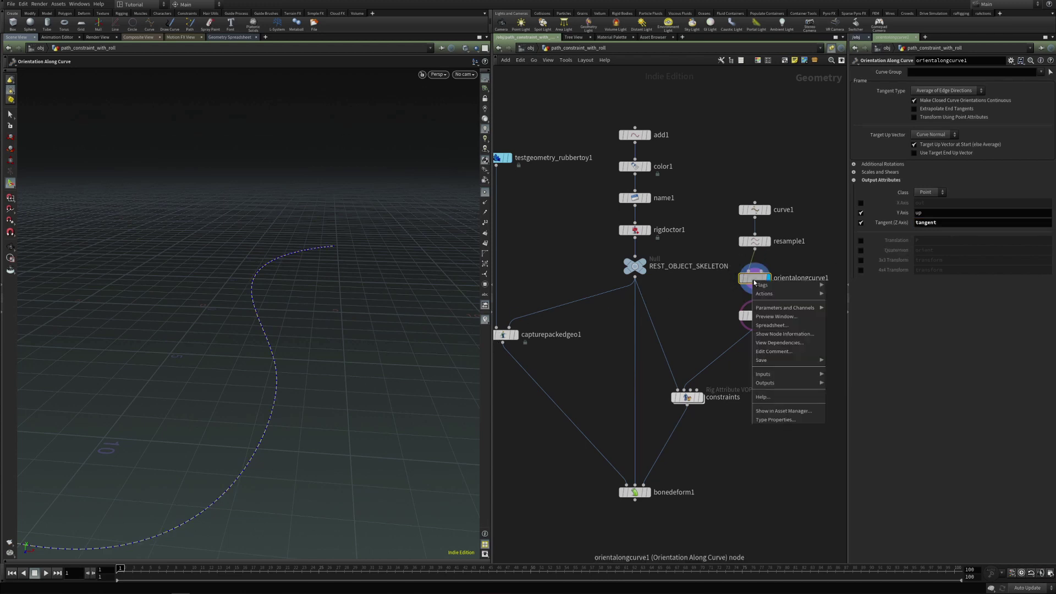
click(771, 336)
click(864, 324)
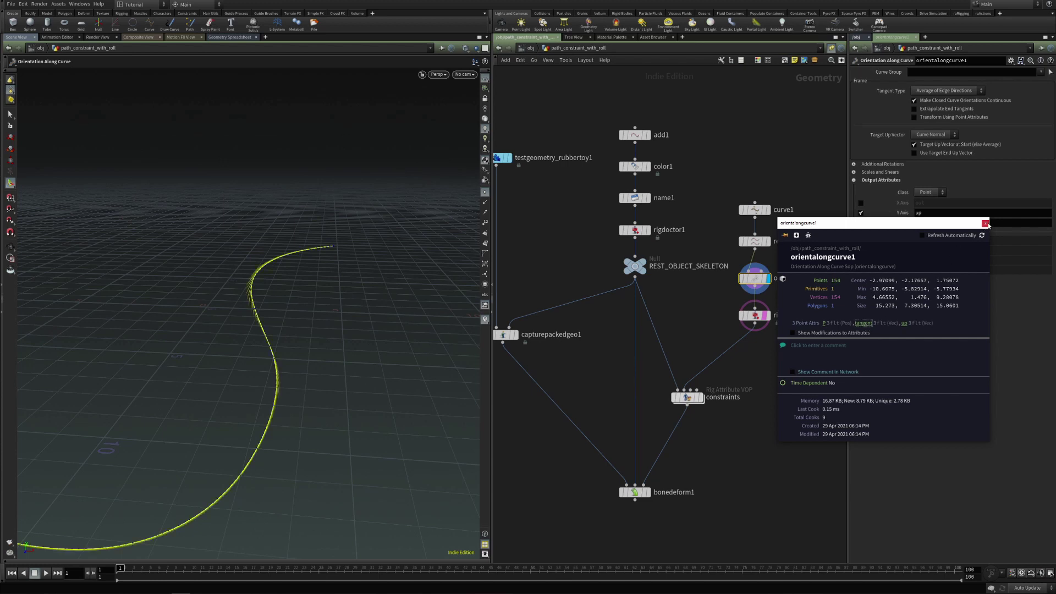
click(985, 223)
Examine the tangent and up vectors along the curve with their visualizers, and leave N, tangent and up switched off.
click(484, 319)
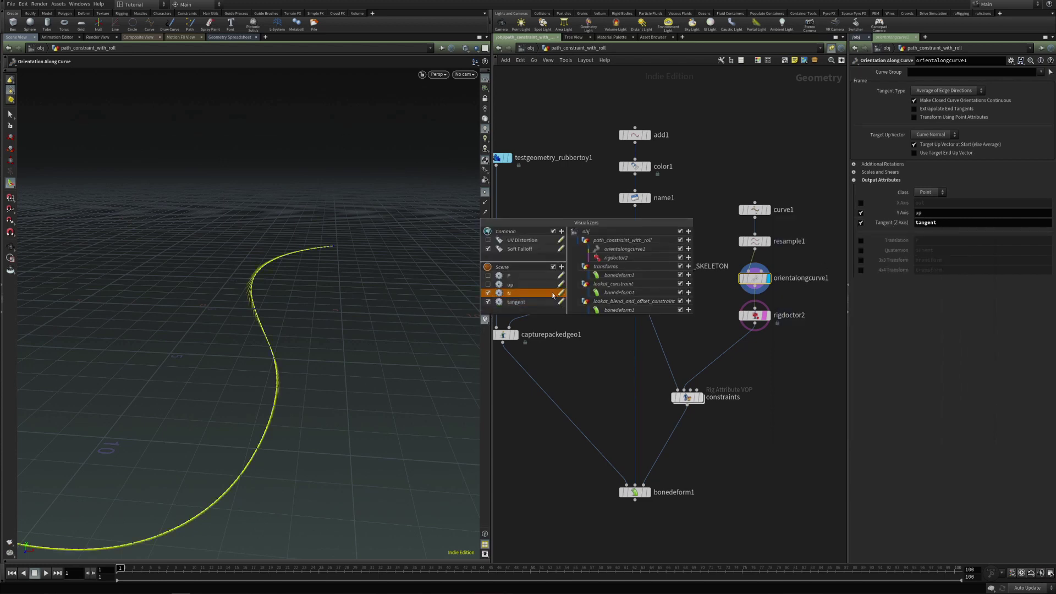
click(488, 295)
click(487, 303)
click(488, 303)
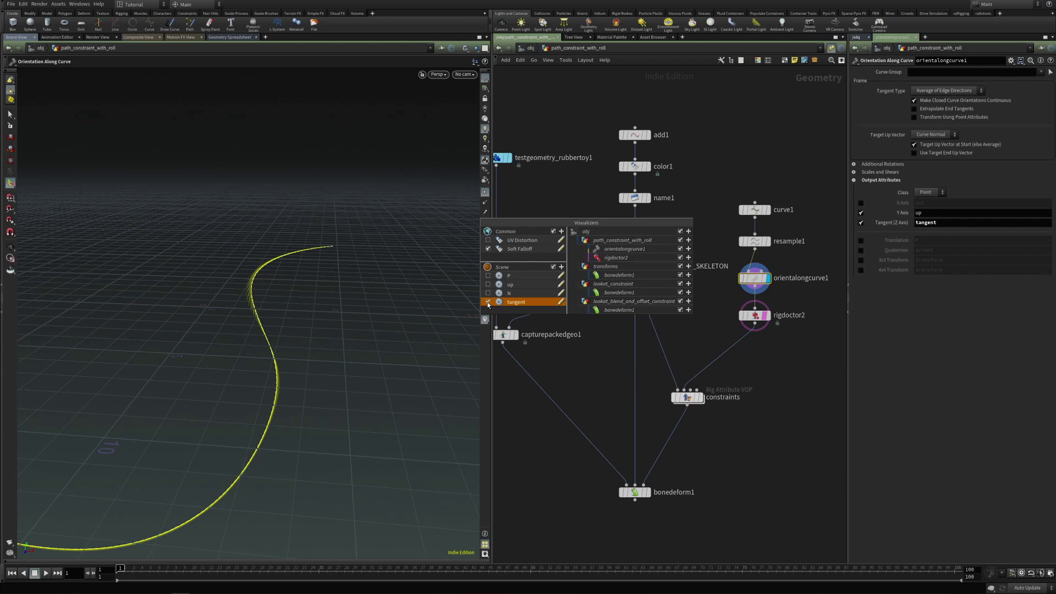
click(488, 304)
click(488, 285)
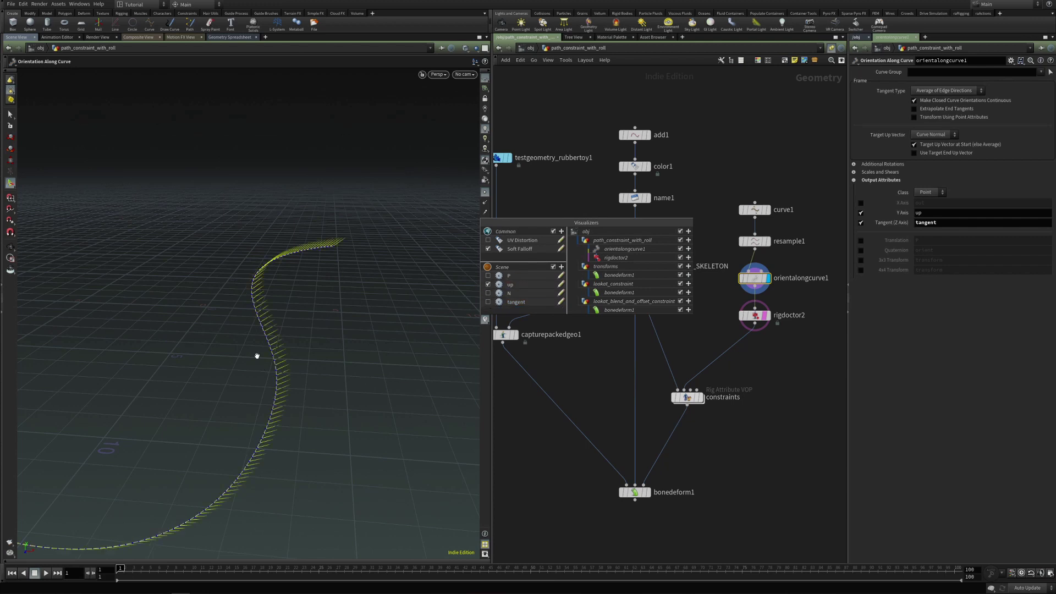
alt+drag(256, 355, 282, 349)
click(485, 319)
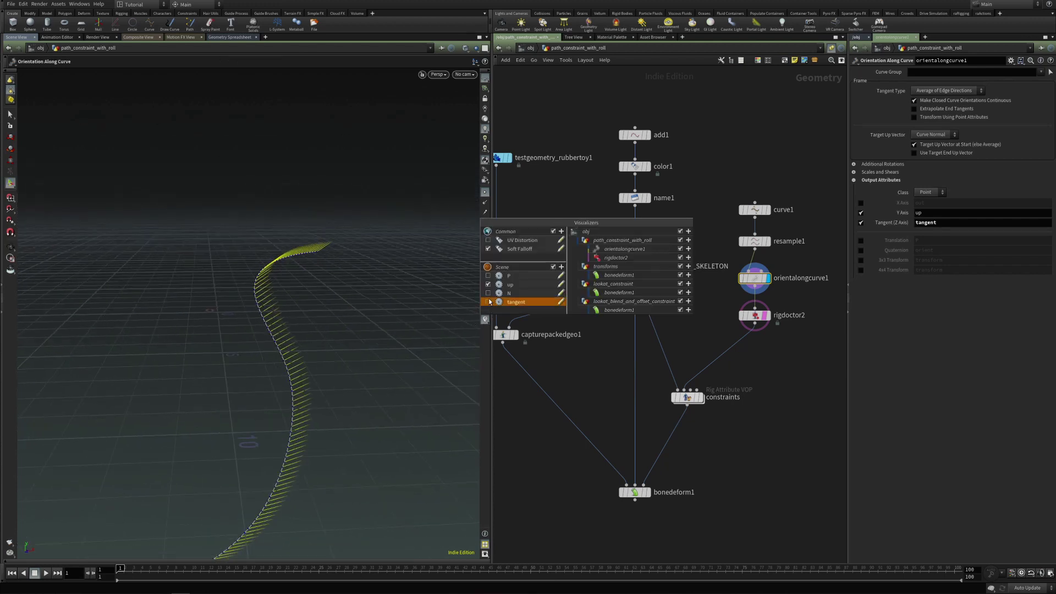
click(488, 285)
Check rigdoctor2's output, display the constraints node and open its VEX network.
click(768, 317)
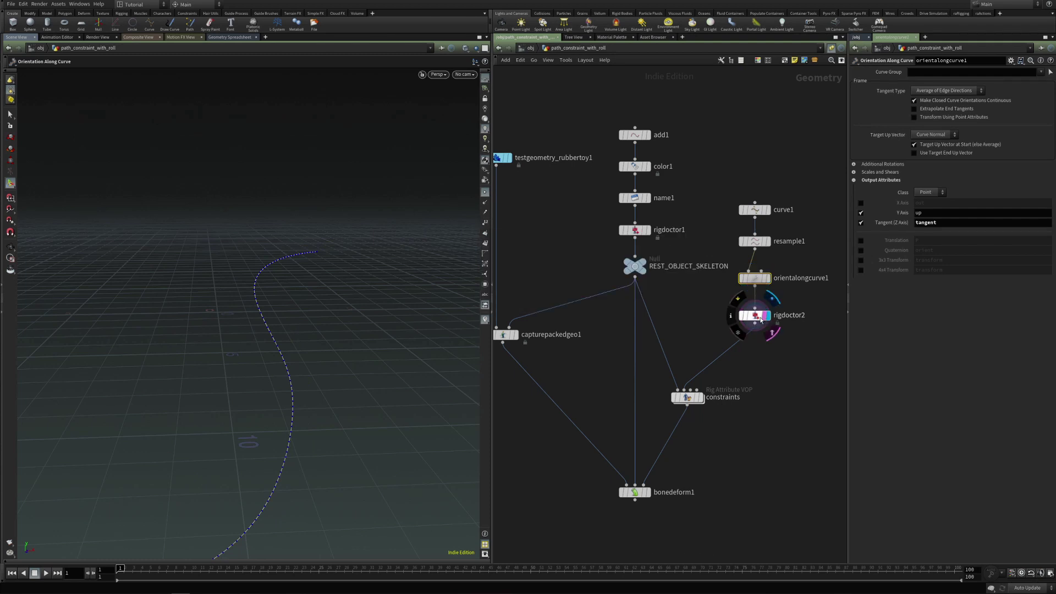
click(756, 317)
click(701, 399)
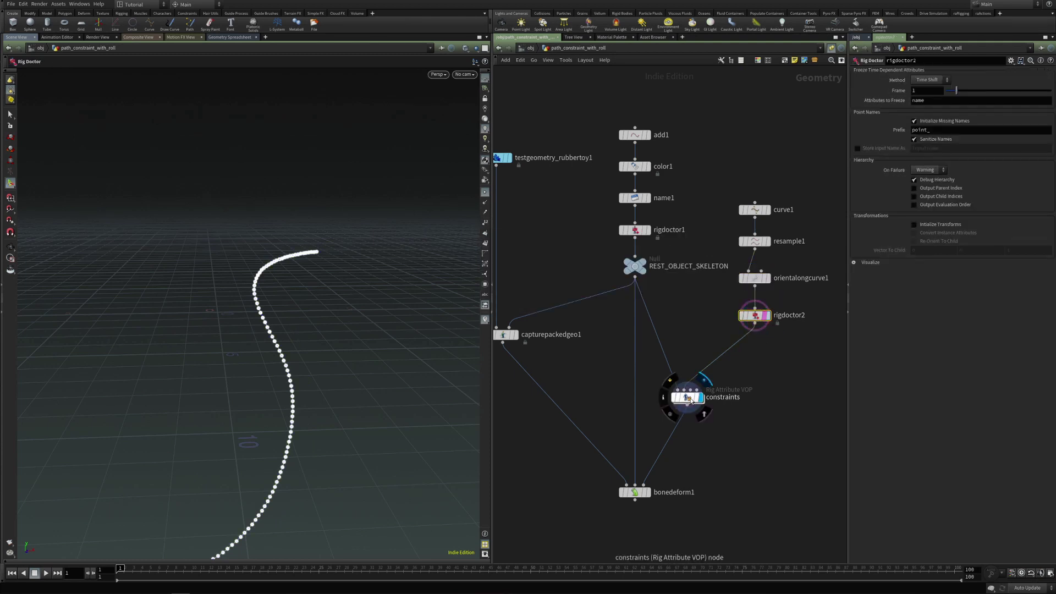
double_click(691, 398)
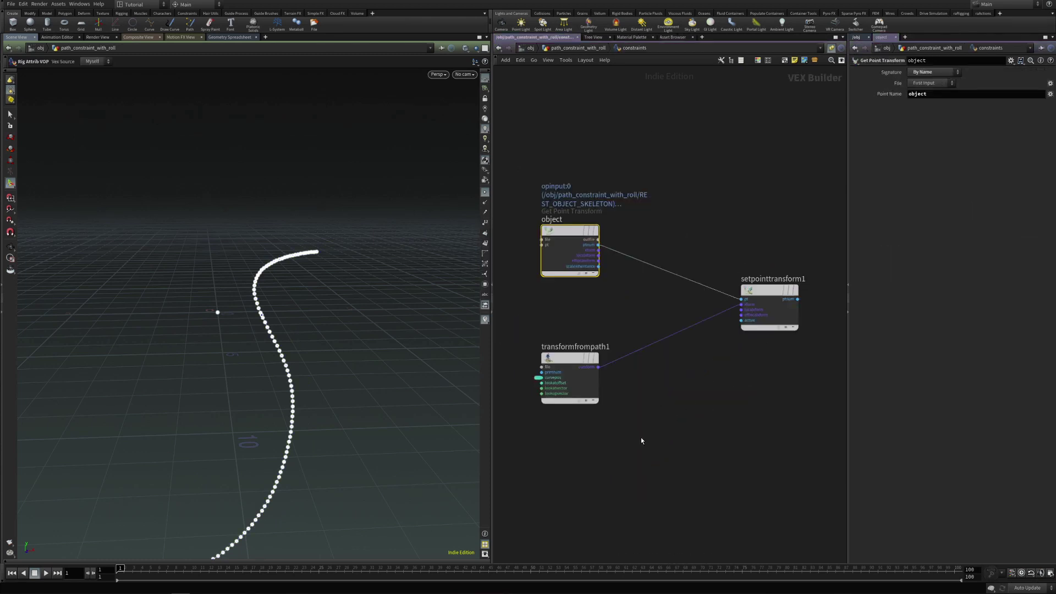
Move transformfrompath1 nearer to setpointtransform1 to free space in front of its inputs.
middle_drag(641, 438, 665, 403)
scroll(662, 401, down, 3)
drag(624, 356, 675, 374)
middle_drag(581, 371, 593, 367)
alt+drag(288, 385, 262, 379)
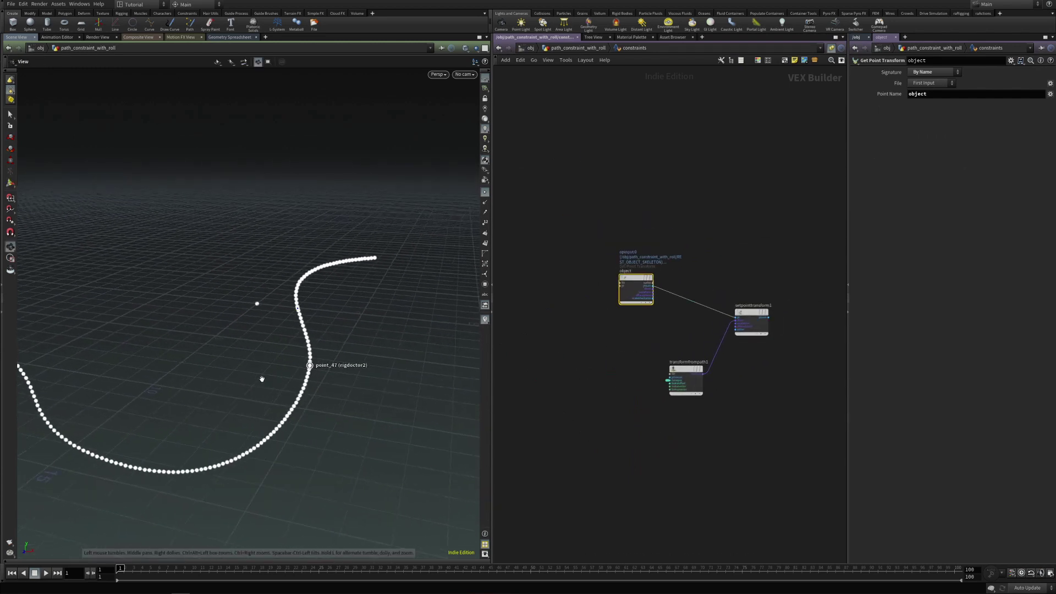
scroll(593, 394, up, 2)
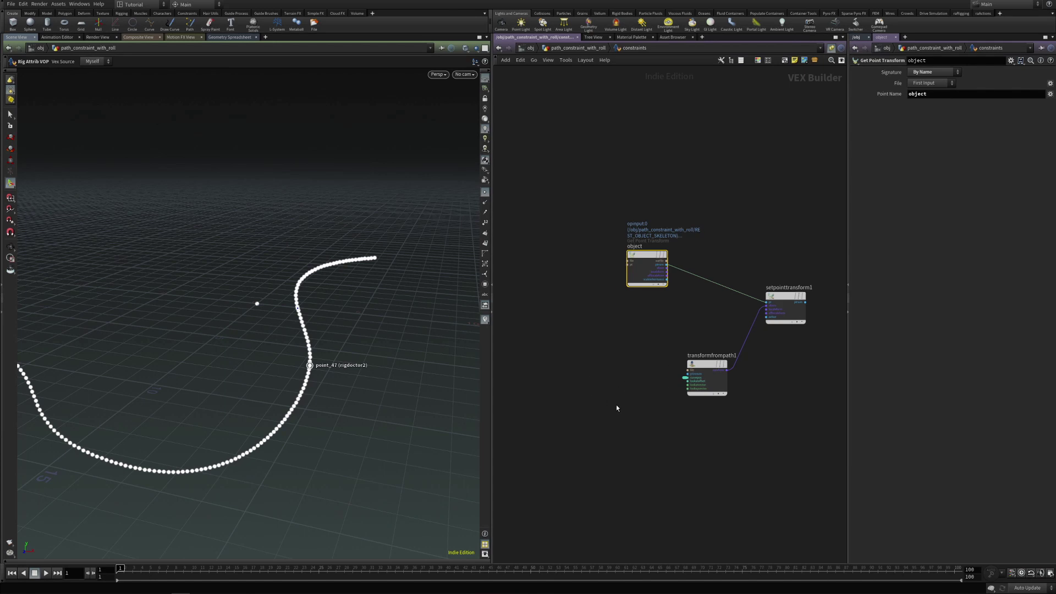
Add a Primitive Attribute node and place it between the object node and transformfrompath1, on their input side.
click(588, 392)
key(Tab)
text(prim)
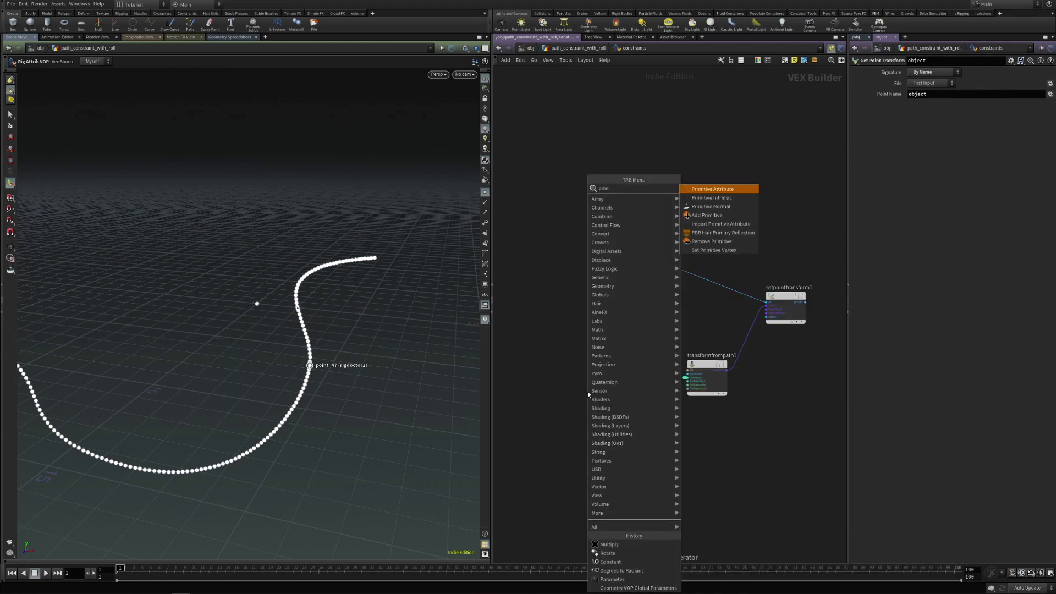
key(Return)
click(587, 391)
drag(586, 390, 609, 337)
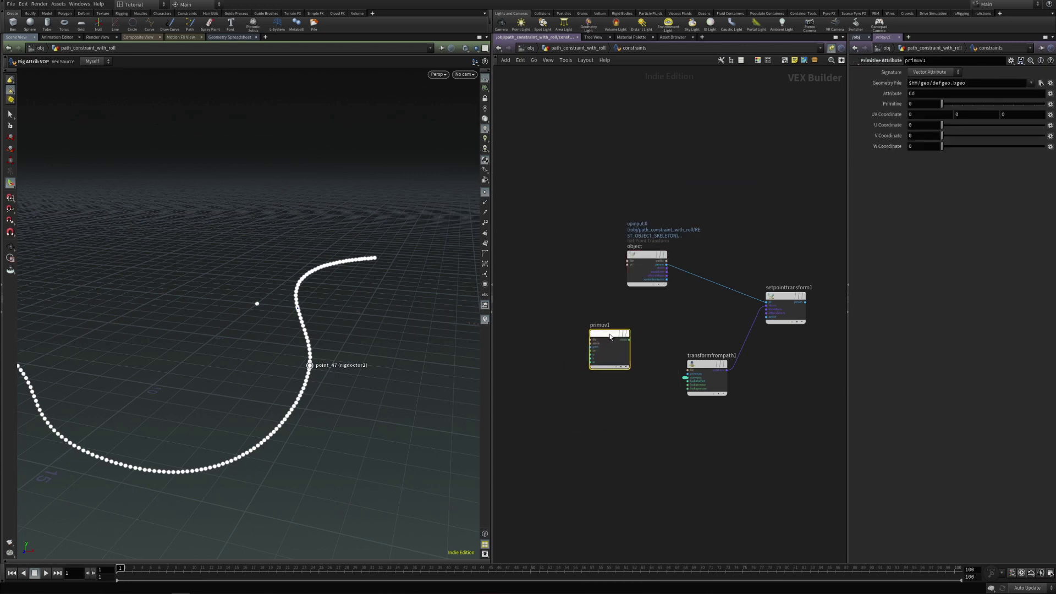
scroll(585, 350, up, 2)
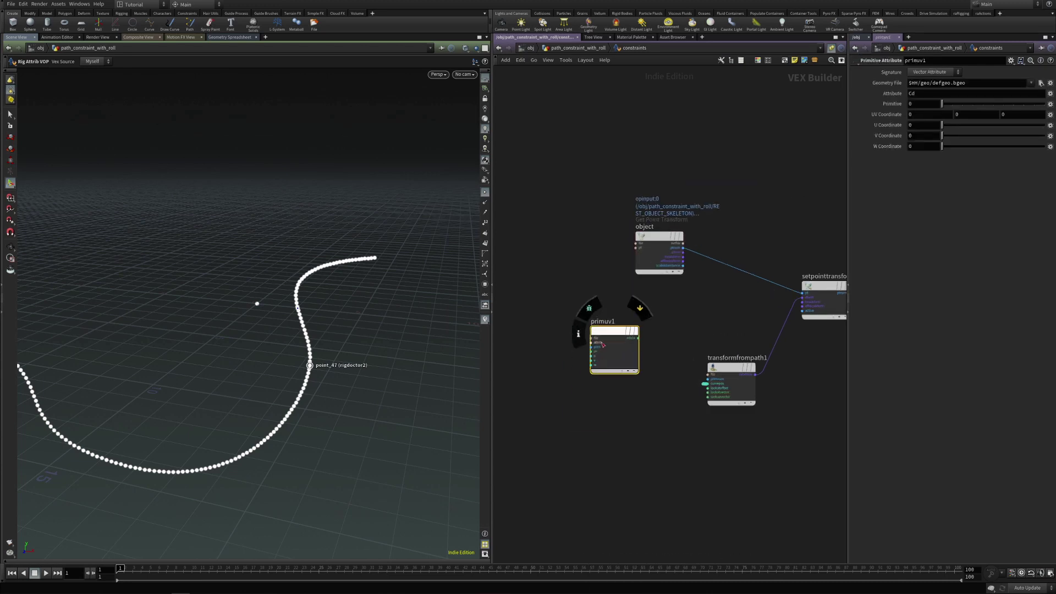
drag(623, 339, 628, 340)
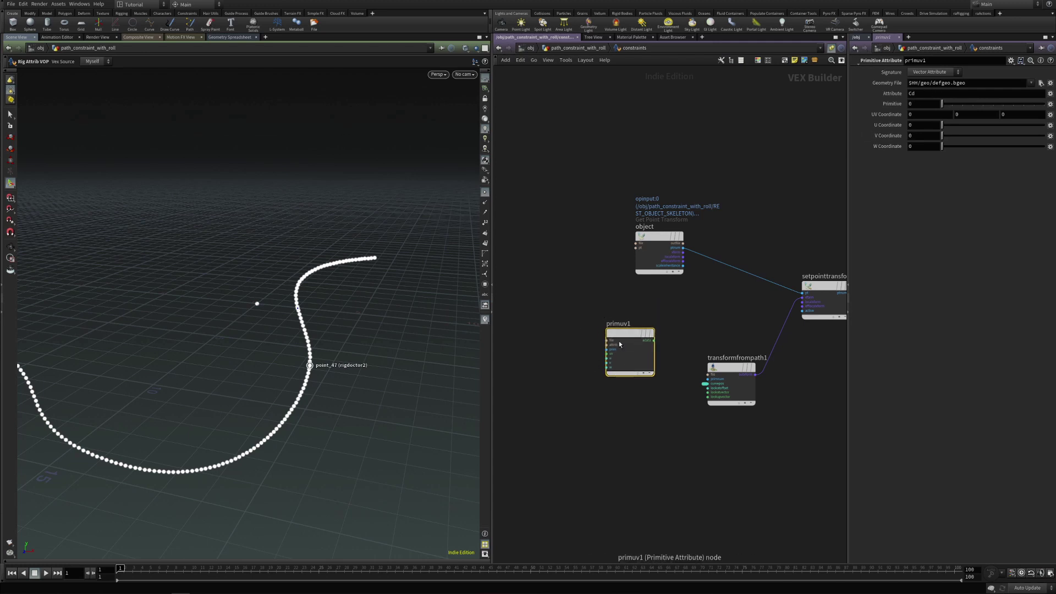
Expand transformfrompath1's curve position parameter into its own node, place it before primuv1 and wire it into primuv1's u input.
drag(618, 341, 627, 337)
scroll(589, 360, up, 2)
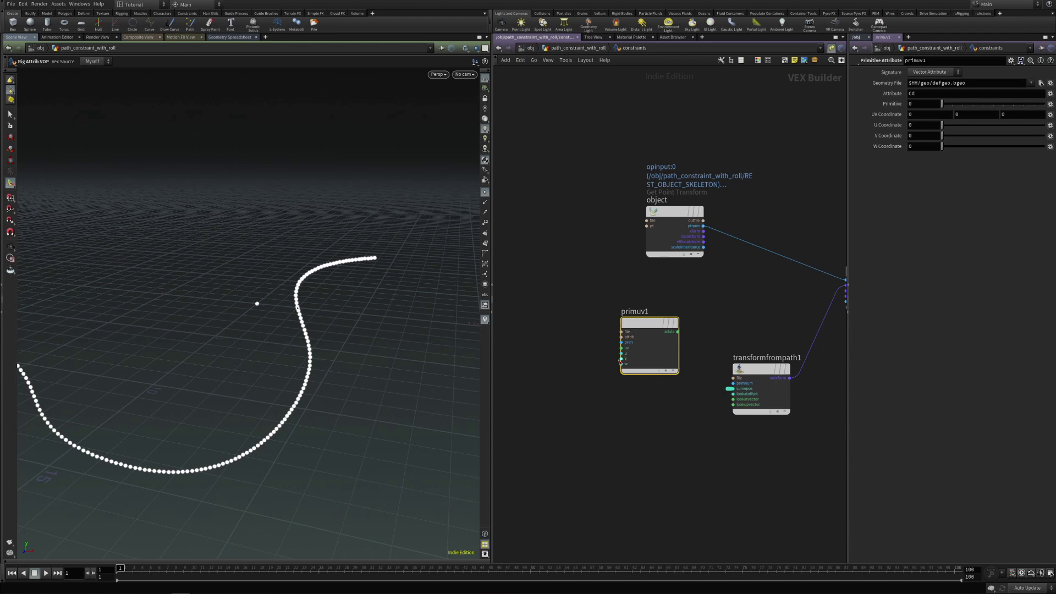
double_click(730, 388)
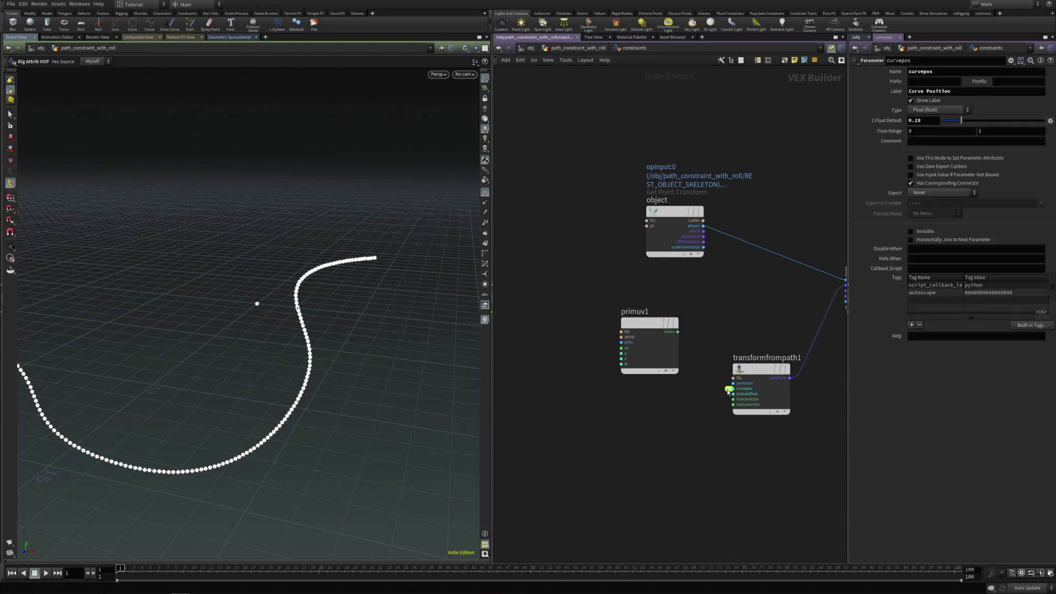
drag(581, 338, 537, 438)
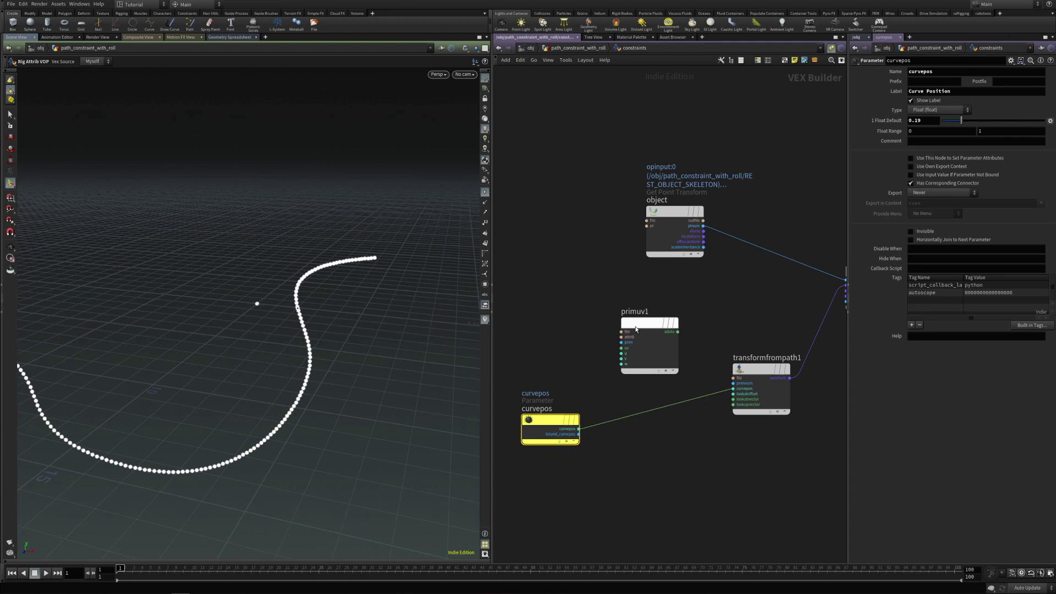
drag(647, 341, 655, 335)
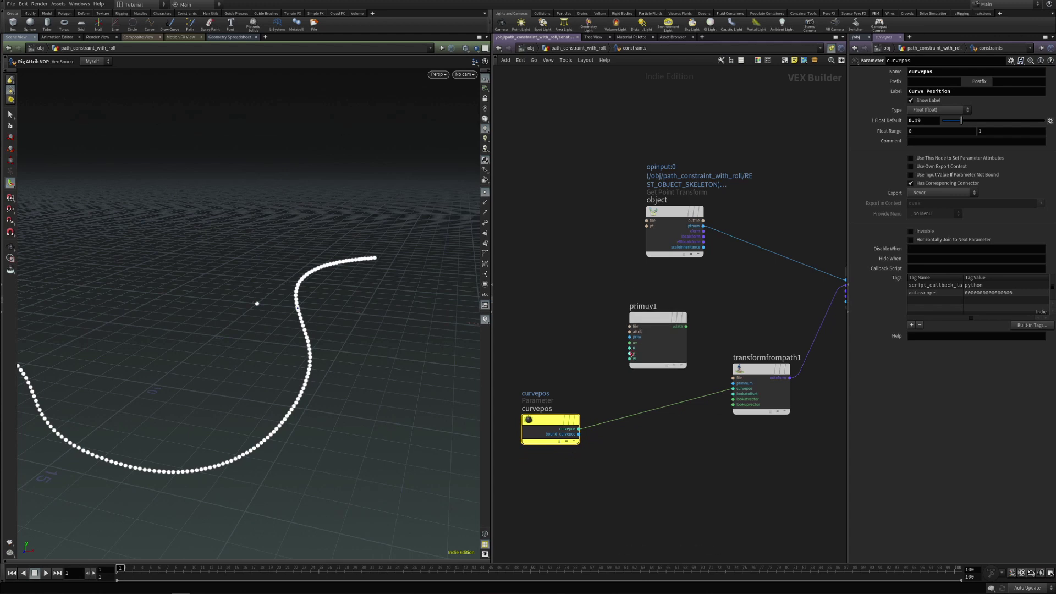
drag(578, 429, 663, 317)
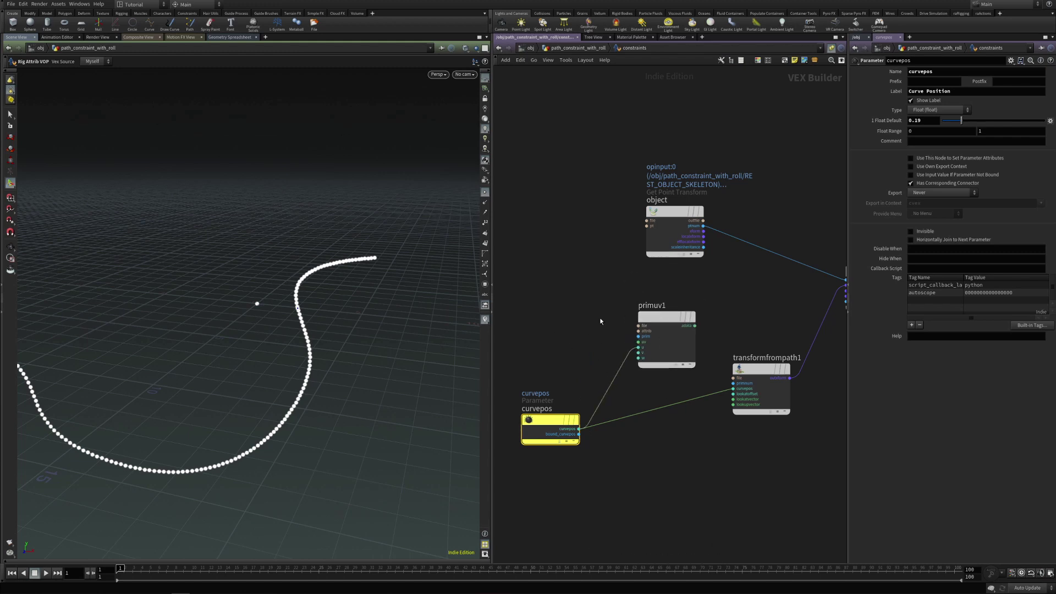
Set primuv1 to read the up attribute and rename the node primuv_up.
click(662, 318)
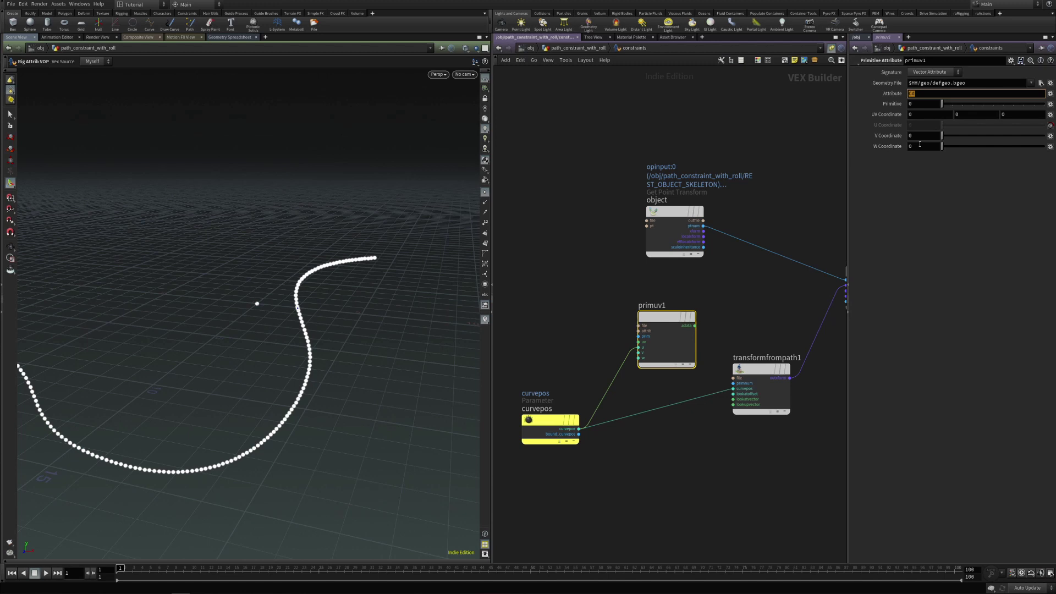
text(up)
key(Return)
double_click(687, 306)
text(primuv_up)
key(Return)
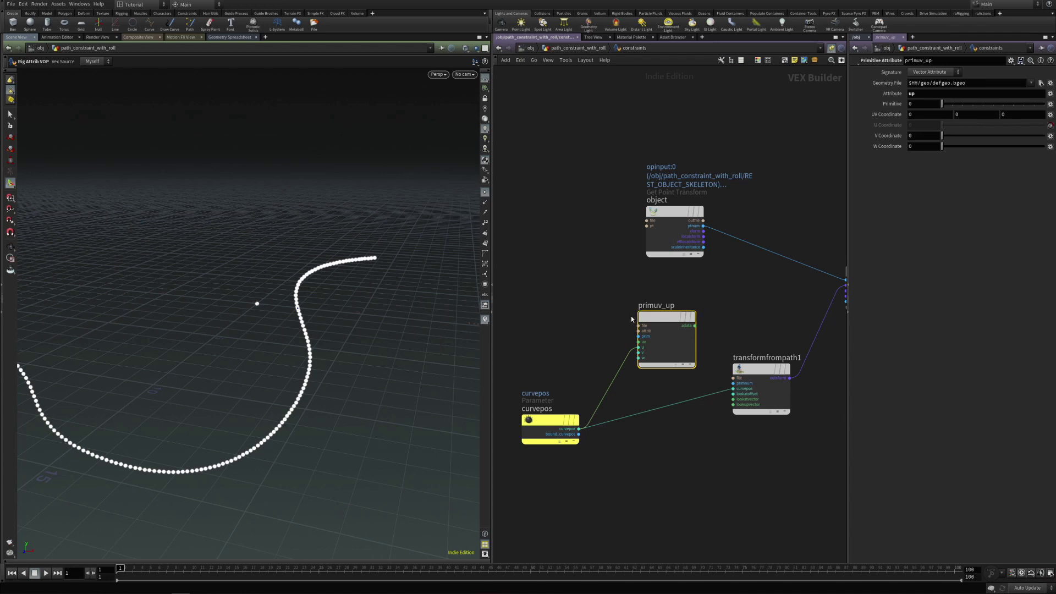
Check the constraints node's inputs one level up, then add Geometry VOP Global Parameters and wire its OpInput2 into primuv_up's file input.
scroll(586, 303, down, 2)
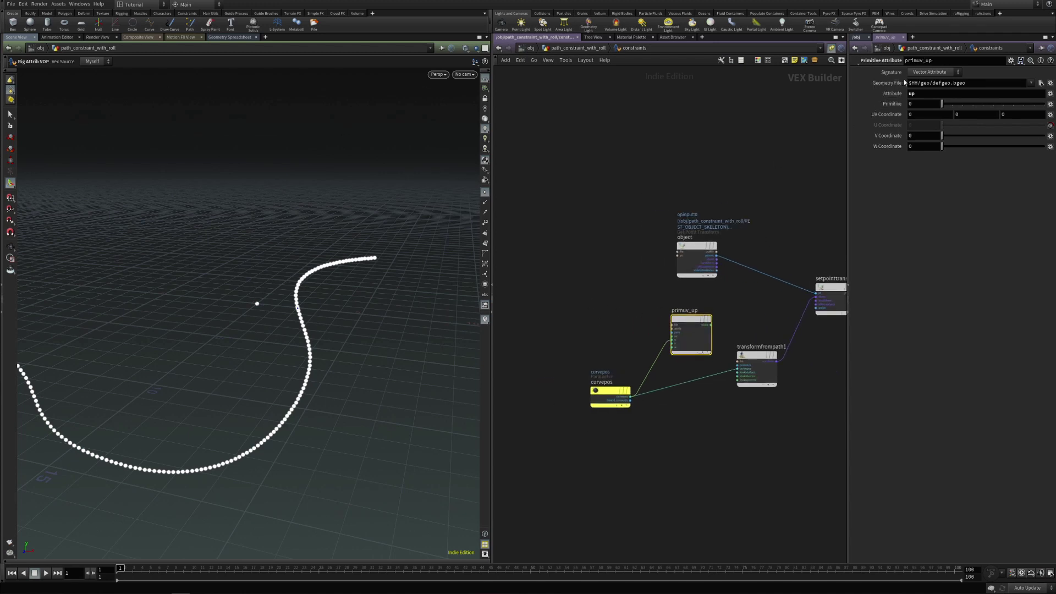
key(u)
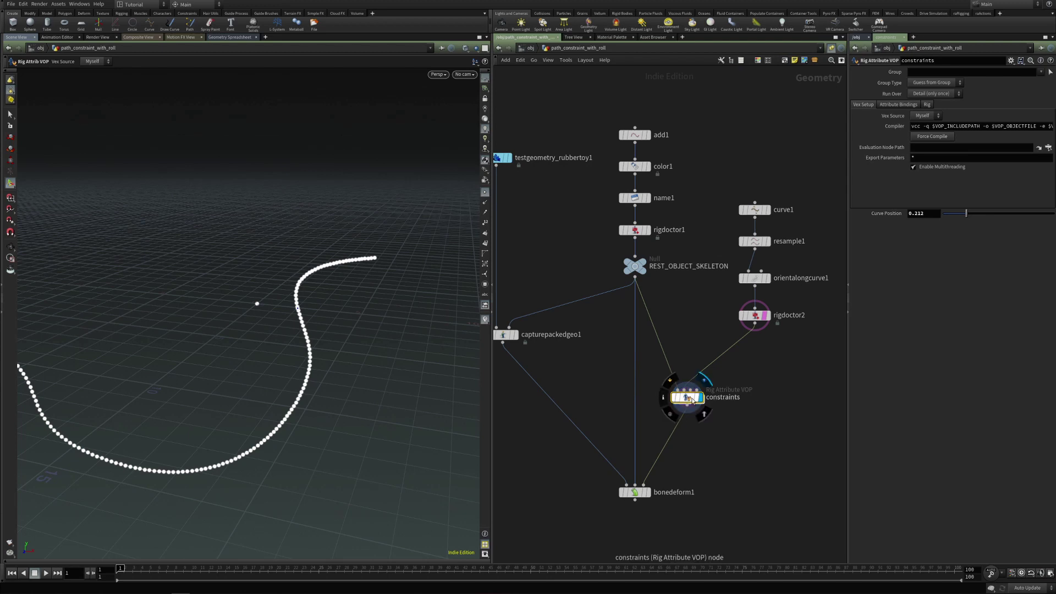
double_click(672, 398)
key(Tab)
text(geom)
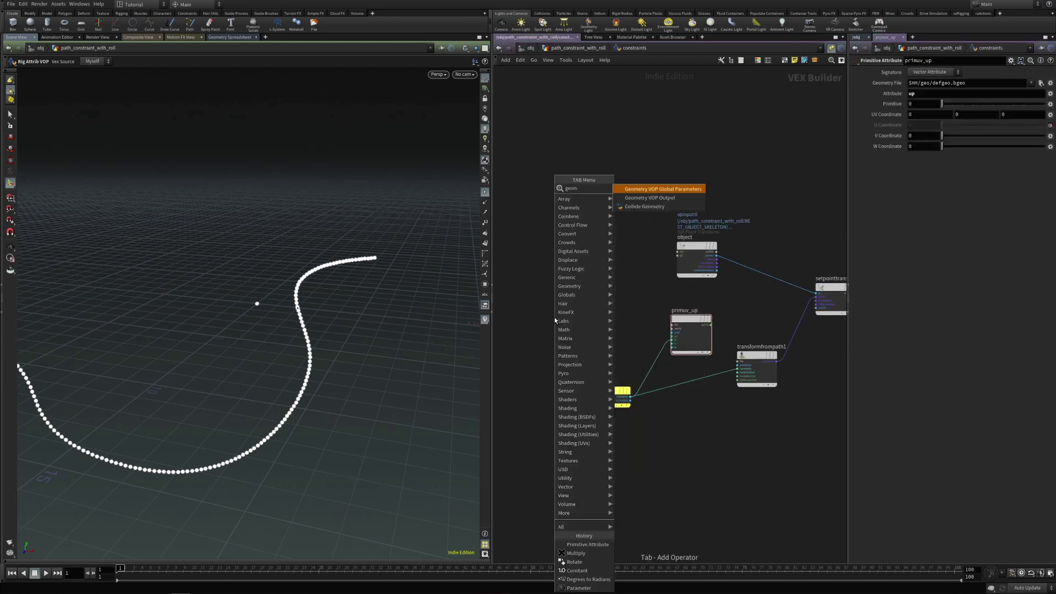
key(Return)
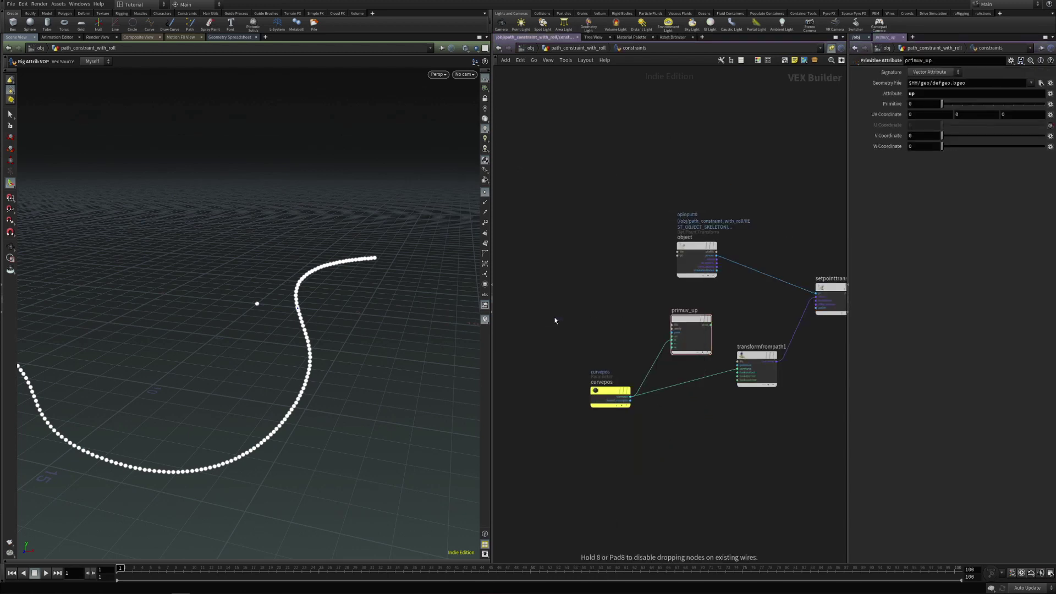
click(586, 269)
scroll(585, 266, up, 3)
click(610, 326)
click(709, 350)
drag(727, 343, 706, 342)
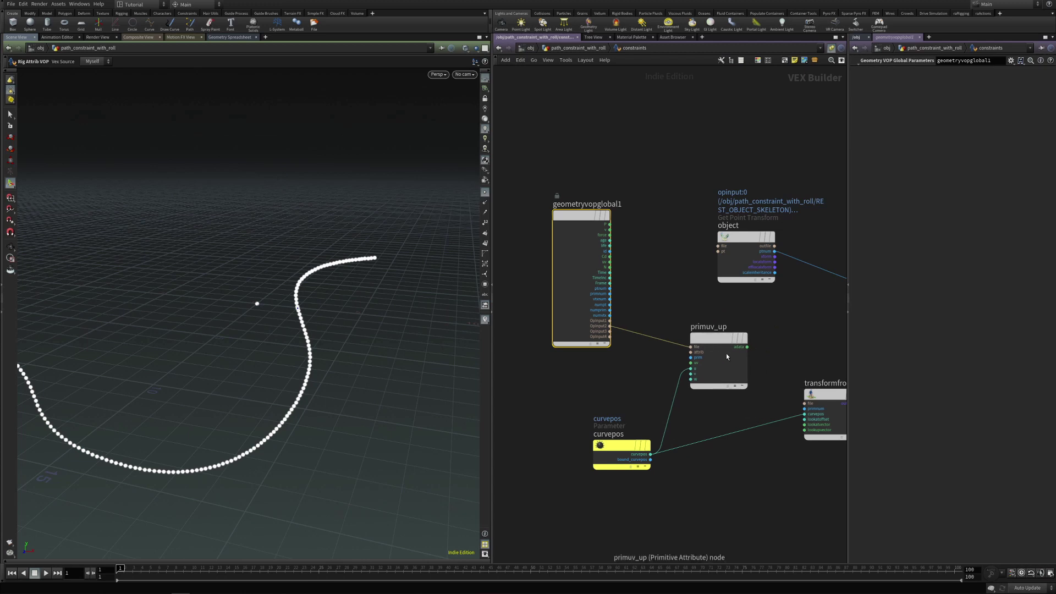
Move the curvepos parameter node farther away from primuv_up on its input side.
scroll(726, 353, down, 2)
middle_drag(717, 403, 639, 362)
click(642, 337)
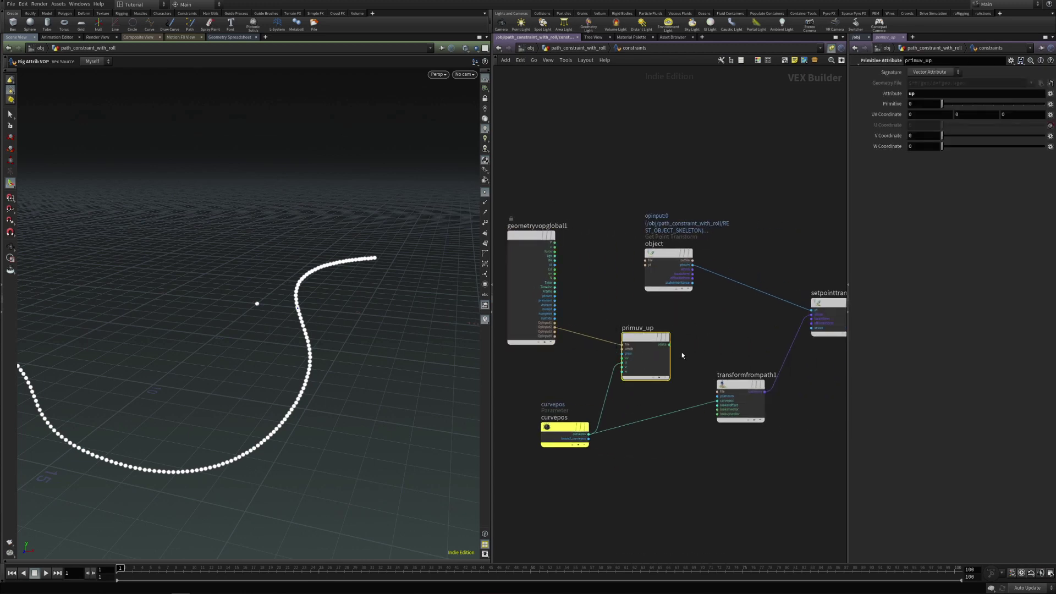
scroll(647, 349, up, 2)
mouse_move(639, 343)
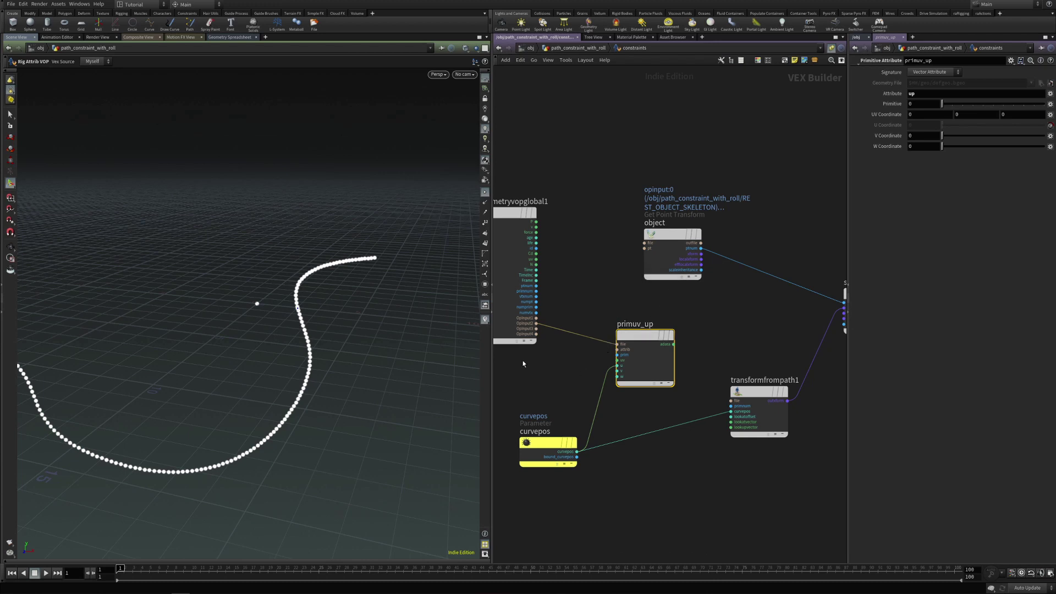
drag(548, 445, 523, 444)
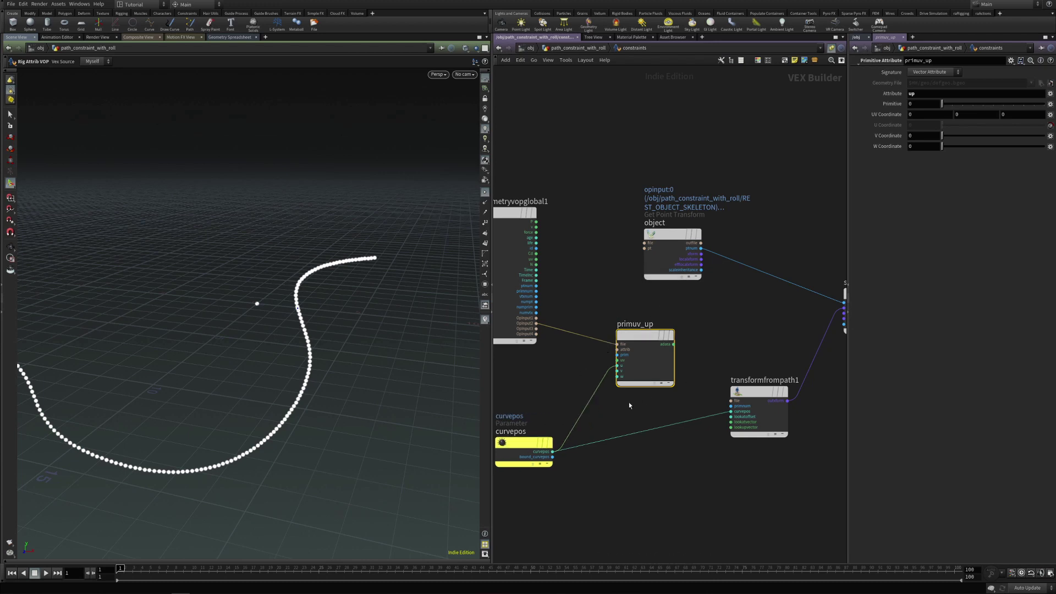
Duplicate primuv_up below itself, rename the copy primuv_tangent and set its attribute to tangent.
middle_drag(633, 410, 647, 323)
key(ctrl+c)
key(ctrl+v)
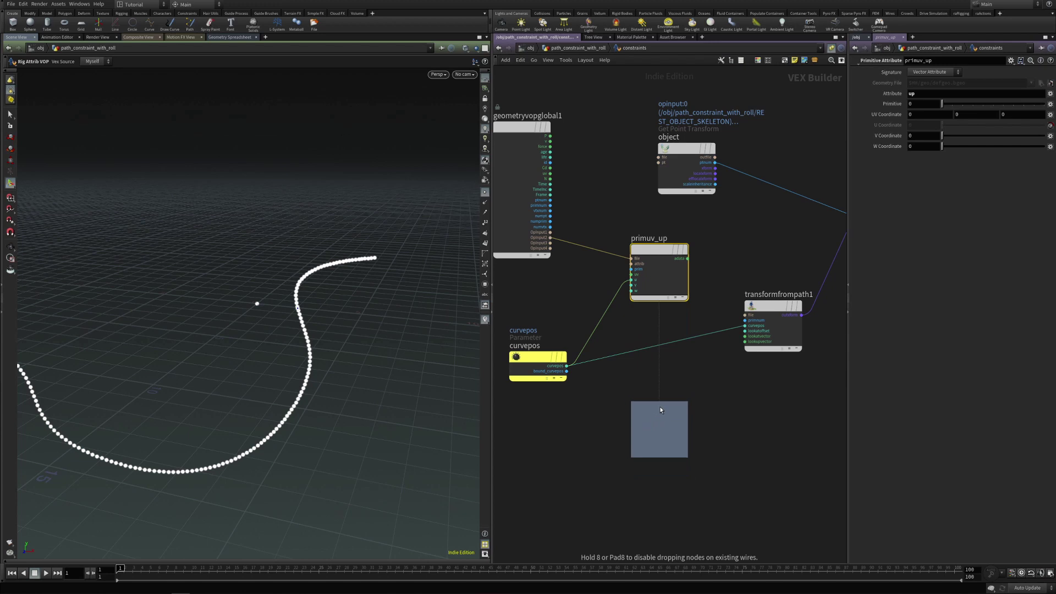
click(656, 405)
drag(658, 396, 684, 397)
text(tangent)
key(Return)
drag(924, 94, 884, 95)
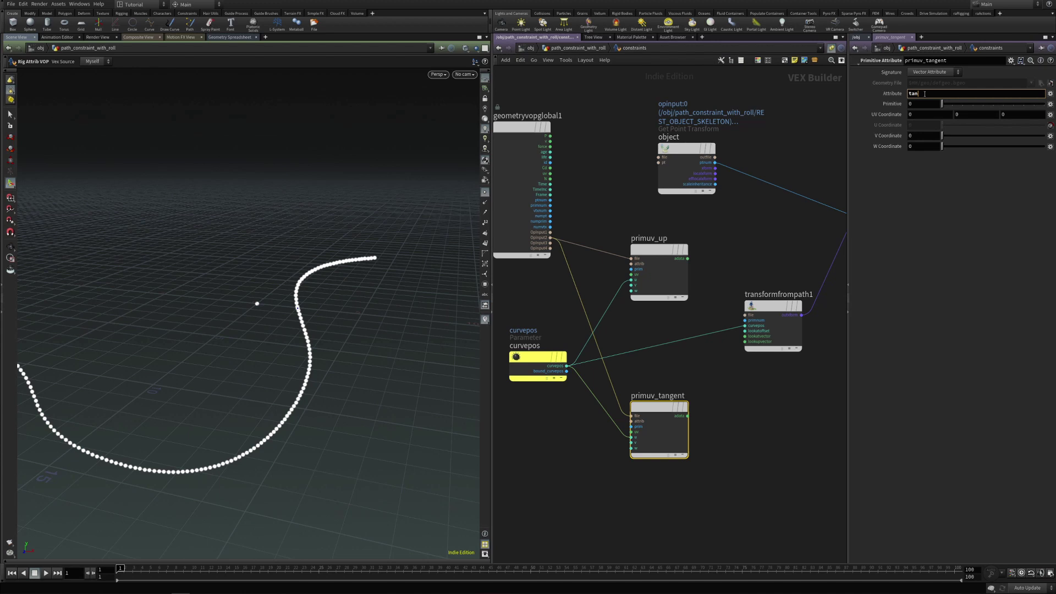
key(Return)
Spread out primuv_tangent, transformfrompath1 and setpointtransform1 to leave room for more nodes between them.
drag(659, 408, 653, 397)
drag(772, 306, 803, 344)
scroll(715, 321, down, 2)
middle_drag(709, 321, 623, 325)
drag(746, 246, 789, 247)
drag(692, 342, 726, 337)
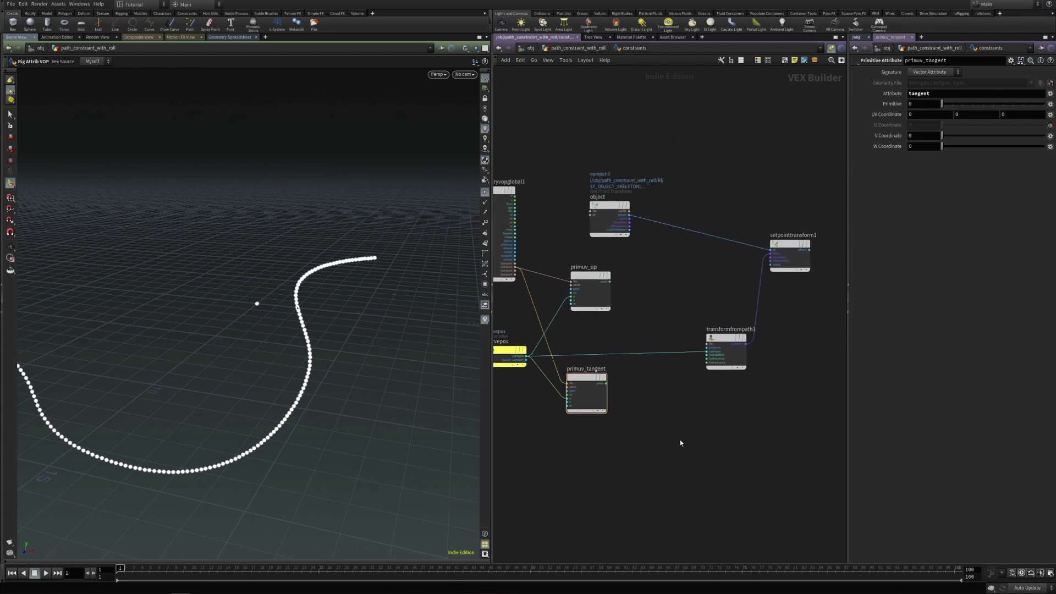
middle_drag(616, 423, 642, 419)
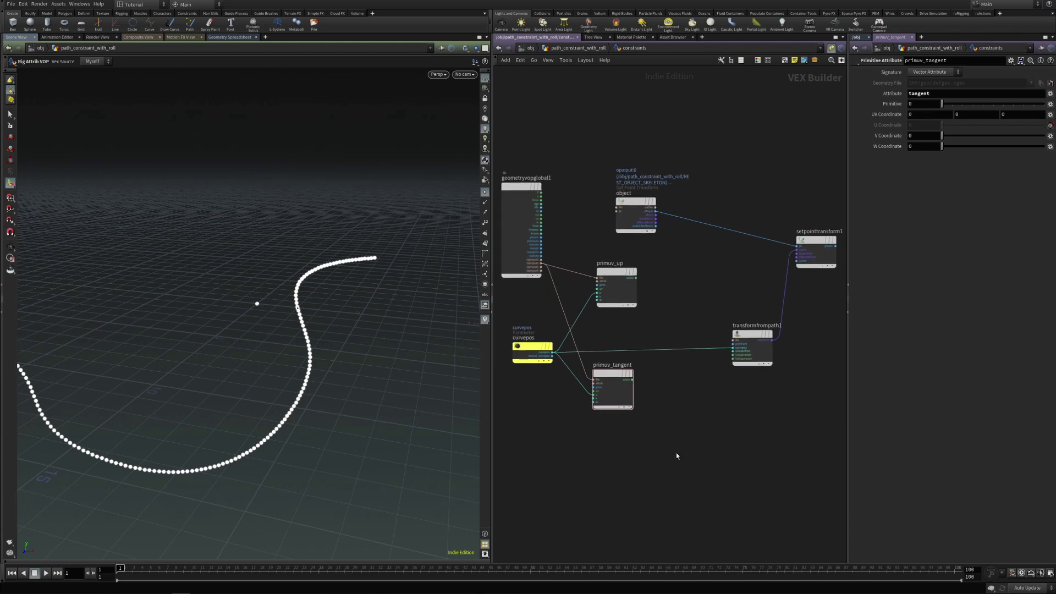
Add a Parameter node below primuv_tangent and set its parameter name to roll.
key(Tab)
text(parm)
key(Return)
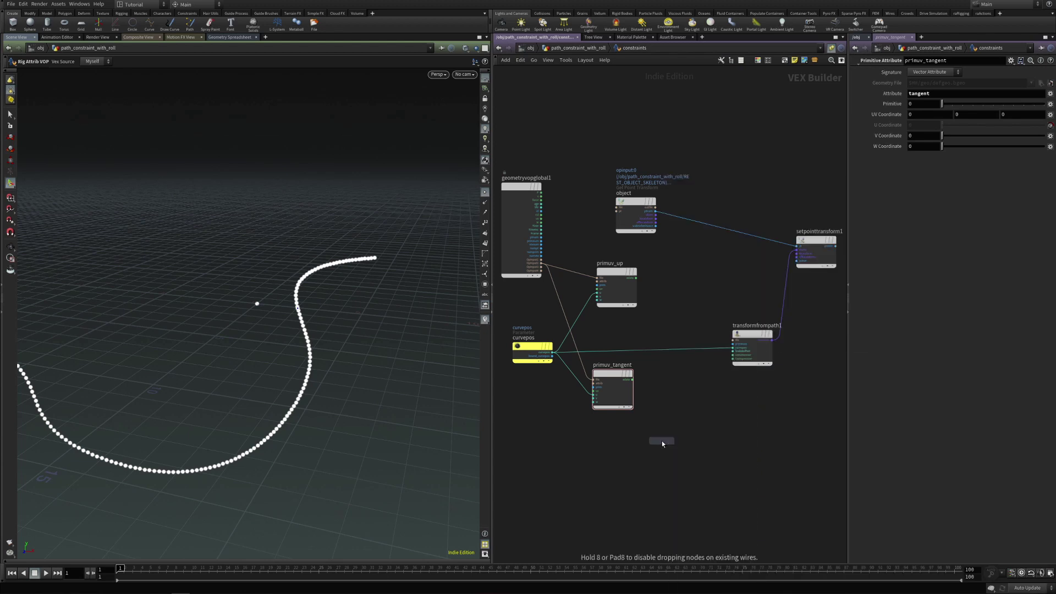
click(661, 440)
double_click(914, 72)
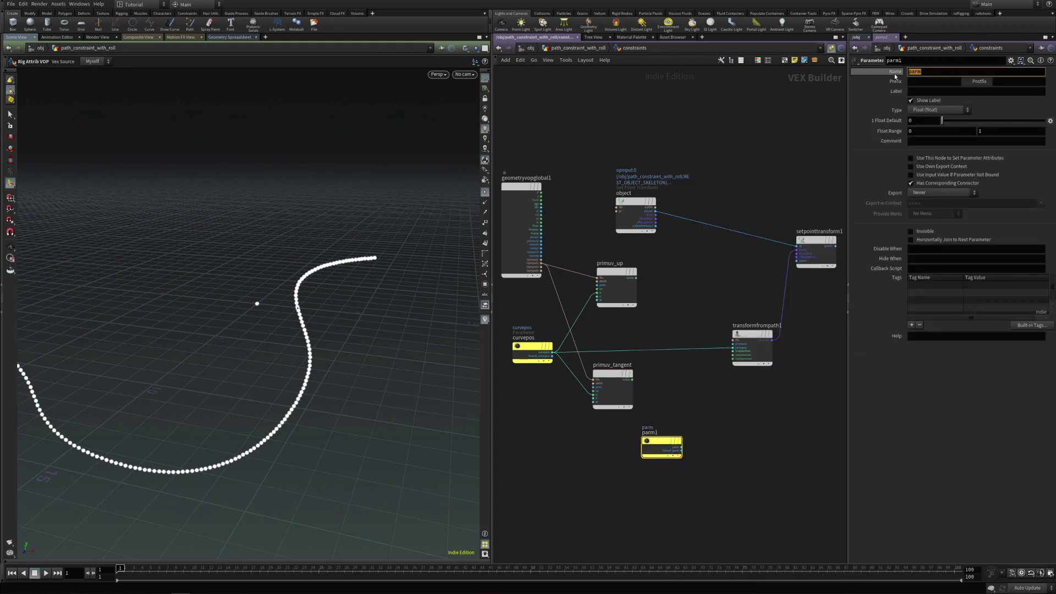
text(roll)
key(Return)
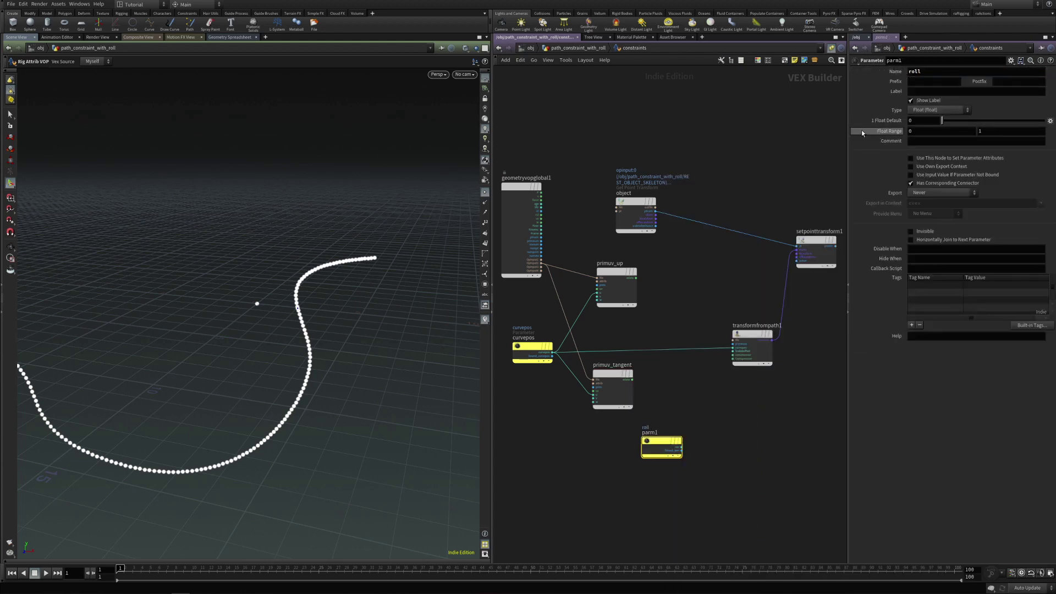
Set the roll parameter's float range to -360 through 360.
double_click(917, 132)
text(-360)
key(Tab)
text(36)
key(Return)
Rename the roll parameter's node to Roll and line it up beneath primuv_tangent.
drag(659, 440, 625, 450)
double_click(617, 442)
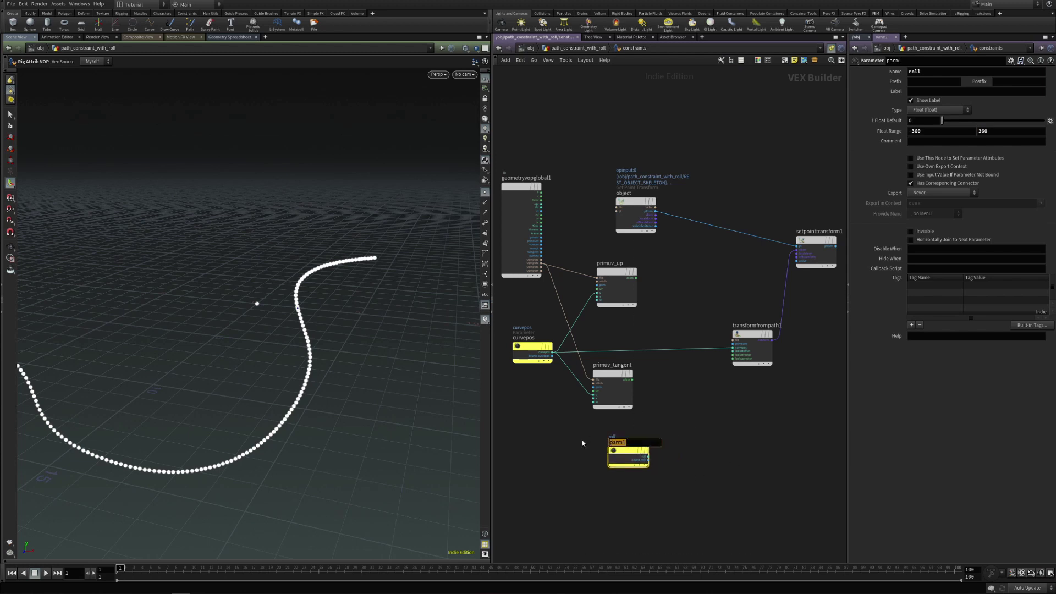
text(Roll)
key(Return)
drag(605, 451, 593, 448)
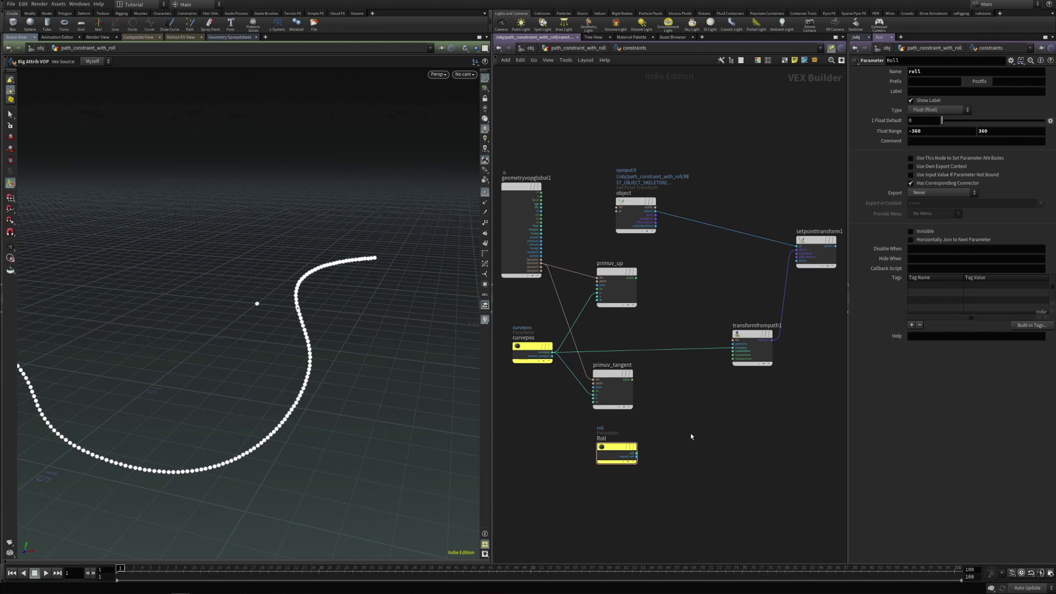
Add a Rotate node and place it beside the Roll parameter, toward transformfrompath1.
key(Tab)
text(rot)
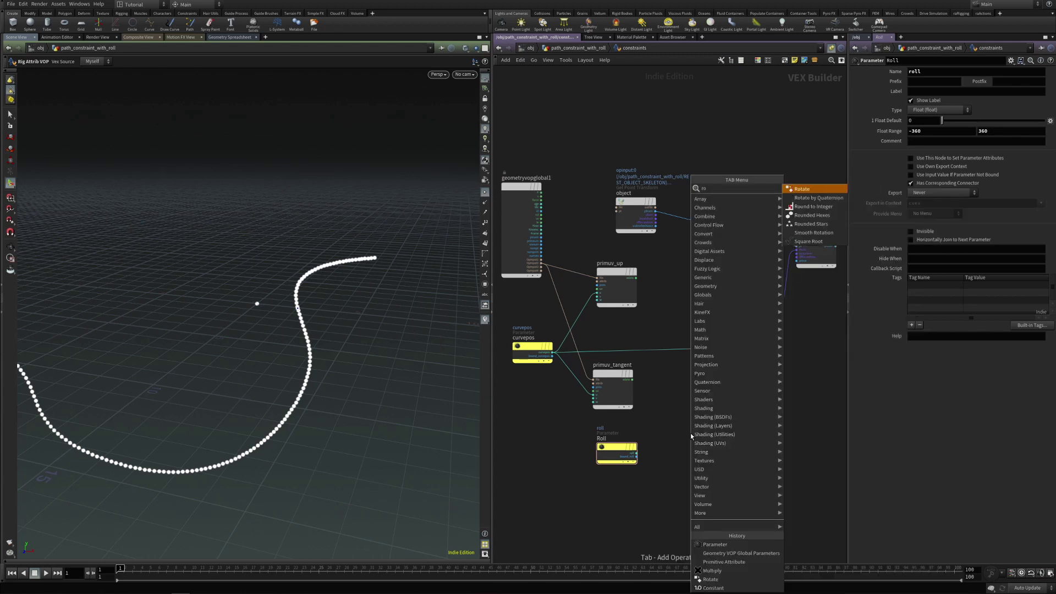
key(Return)
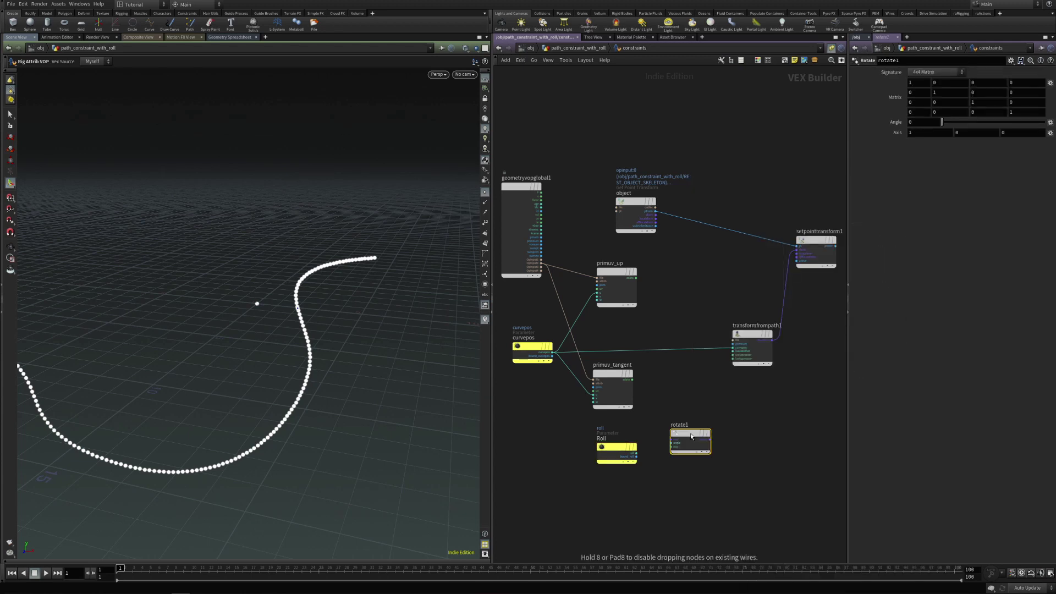
click(708, 440)
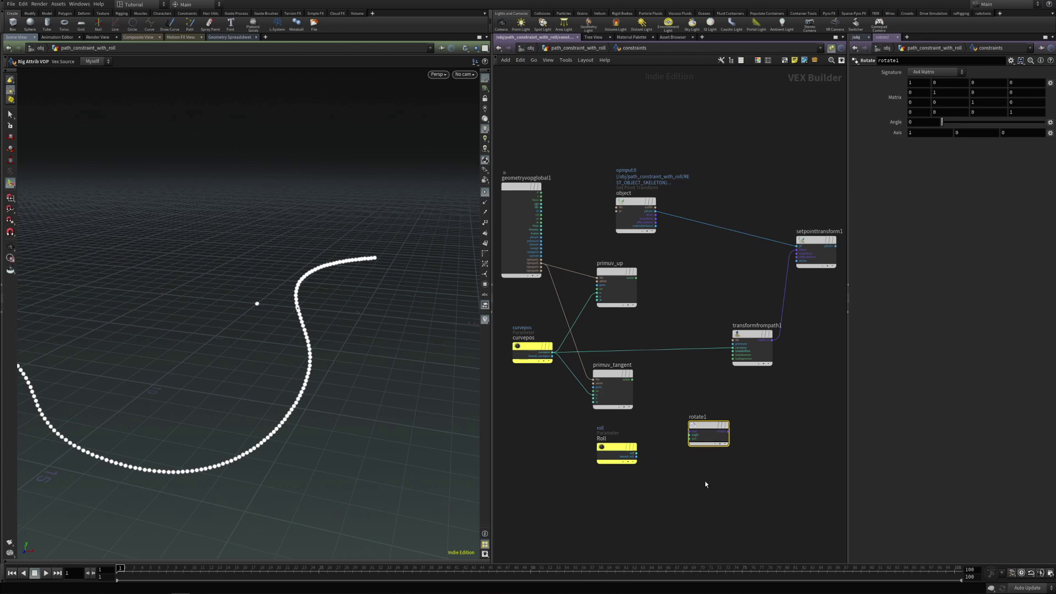
middle_drag(706, 491, 712, 423)
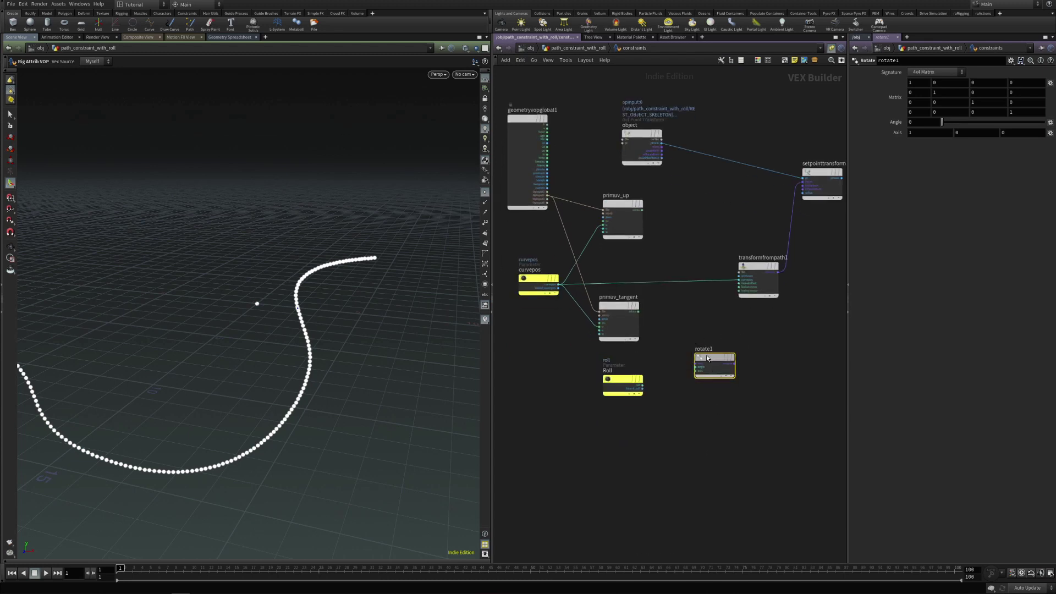
click(647, 437)
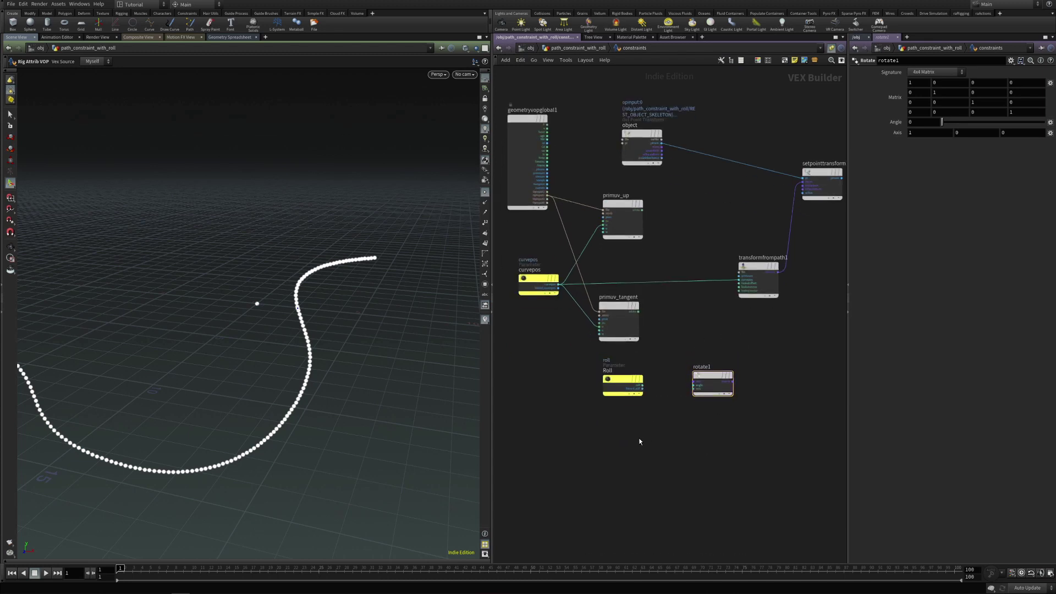
Add a Constant node below the Roll parameter and rename it ident_matrix.
key(Tab)
text(constant)
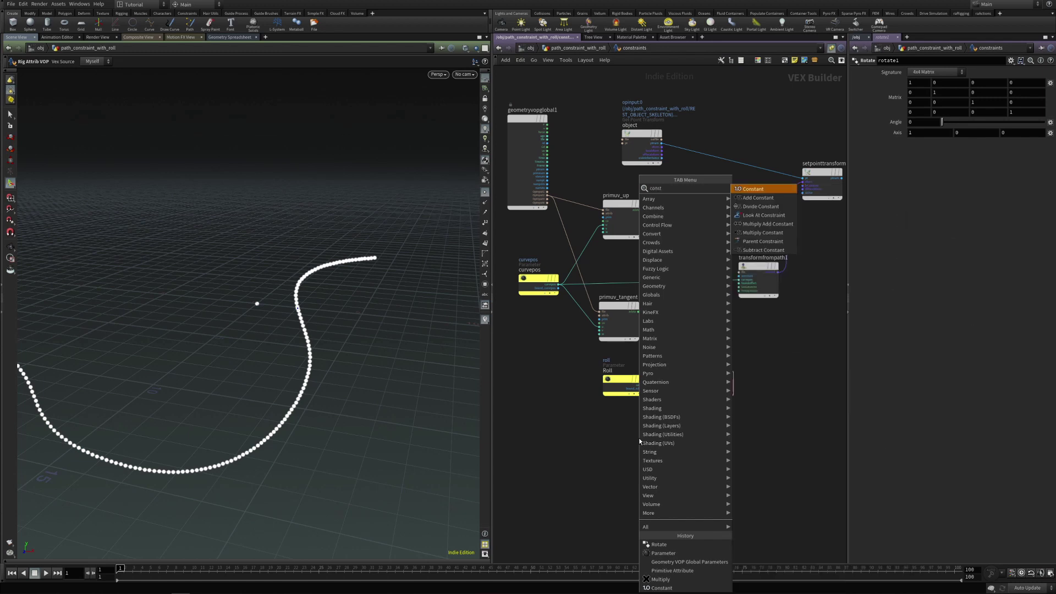
key(Return)
click(638, 439)
drag(639, 438, 561, 430)
click(616, 427)
text(i)
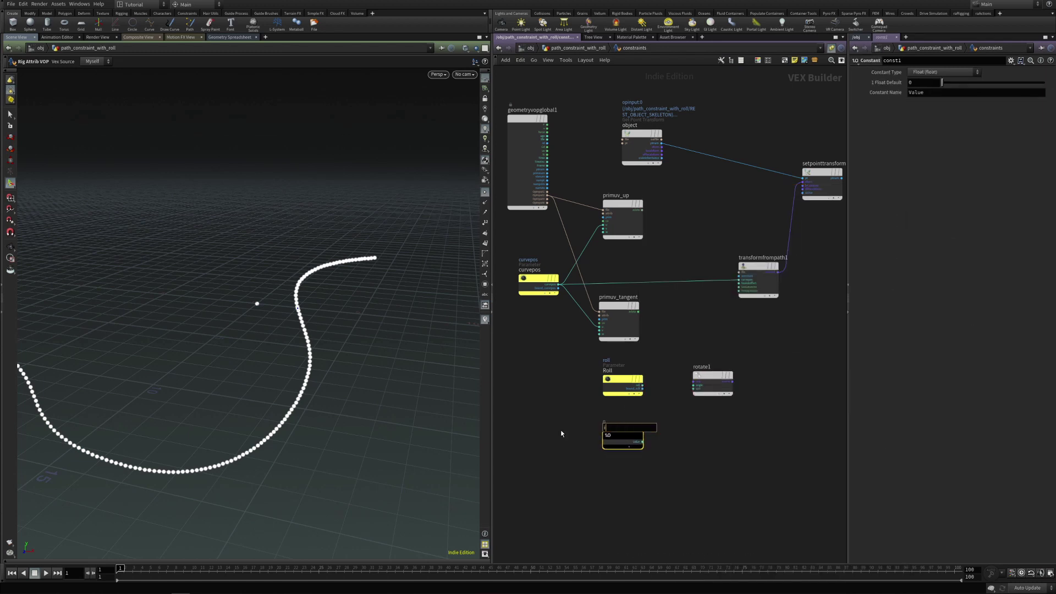
text(dent_matrix)
key(Return)
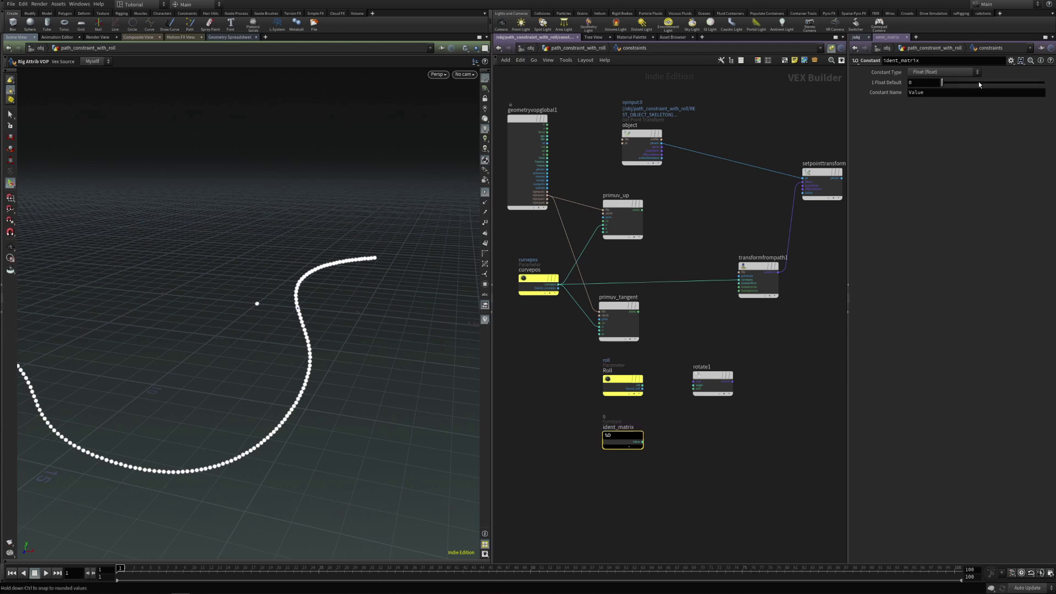
Change ident_matrix's constant type to 9 Floats (matrix3).
click(943, 71)
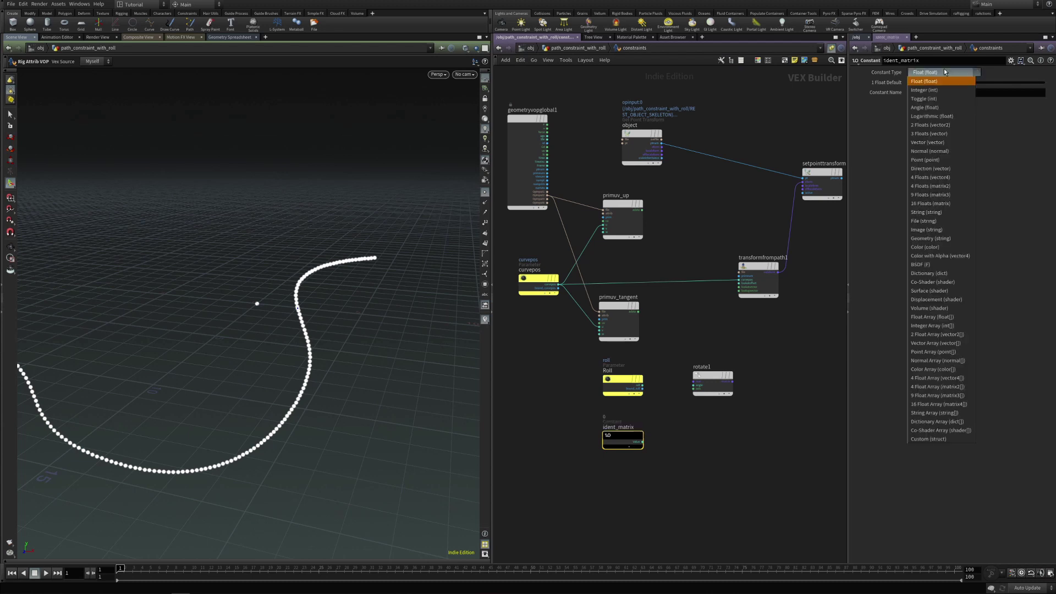
click(941, 195)
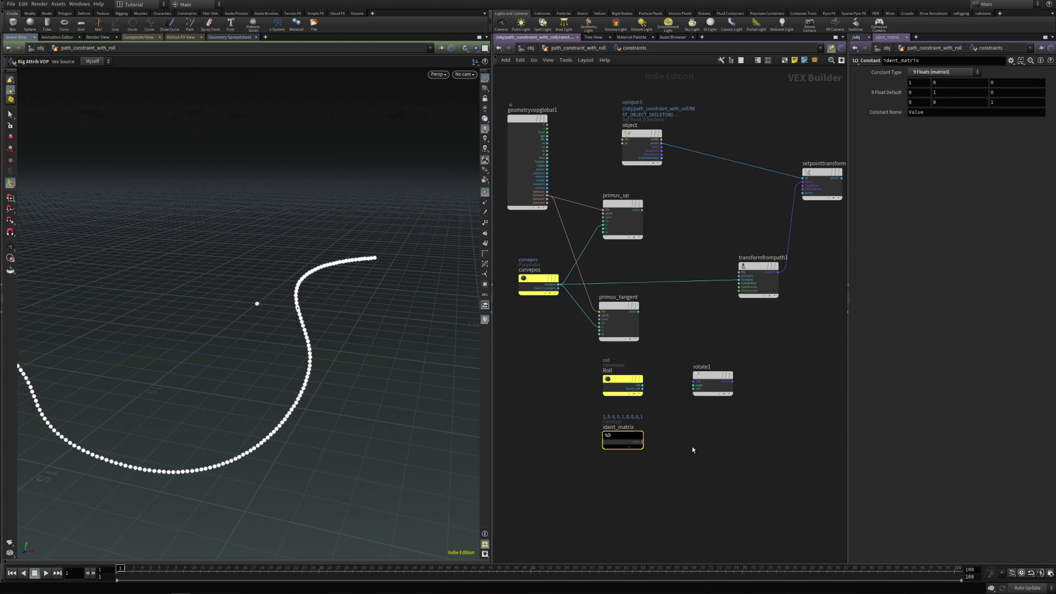
scroll(660, 428, up, 1)
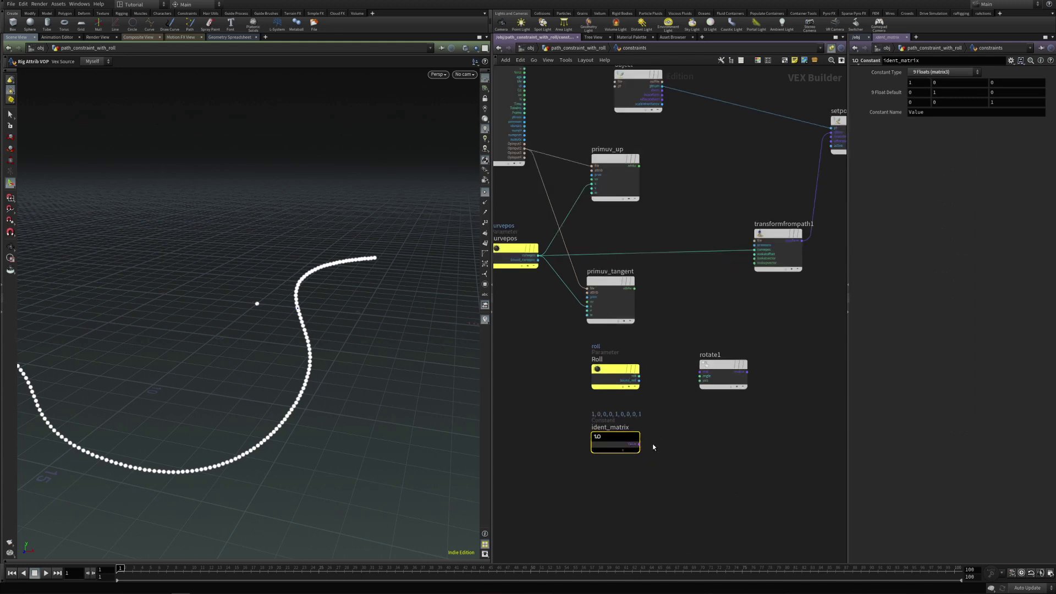
Connect ident_matrix's output to rotate1's matrix input and place ident_matrix between primuv_tangent and the Roll parameter.
scroll(652, 432, up, 1)
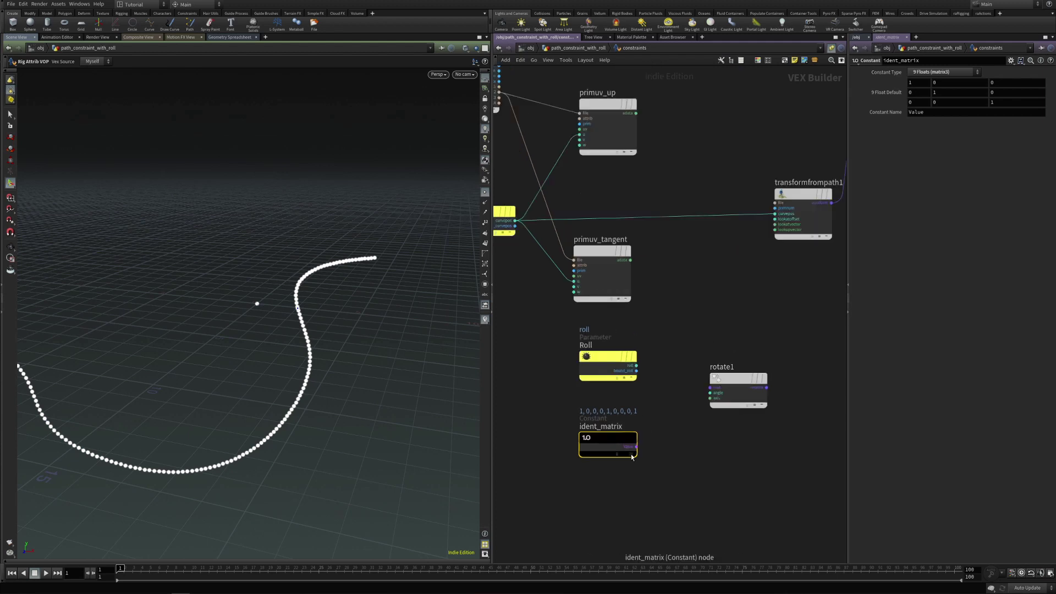
drag(636, 447, 710, 387)
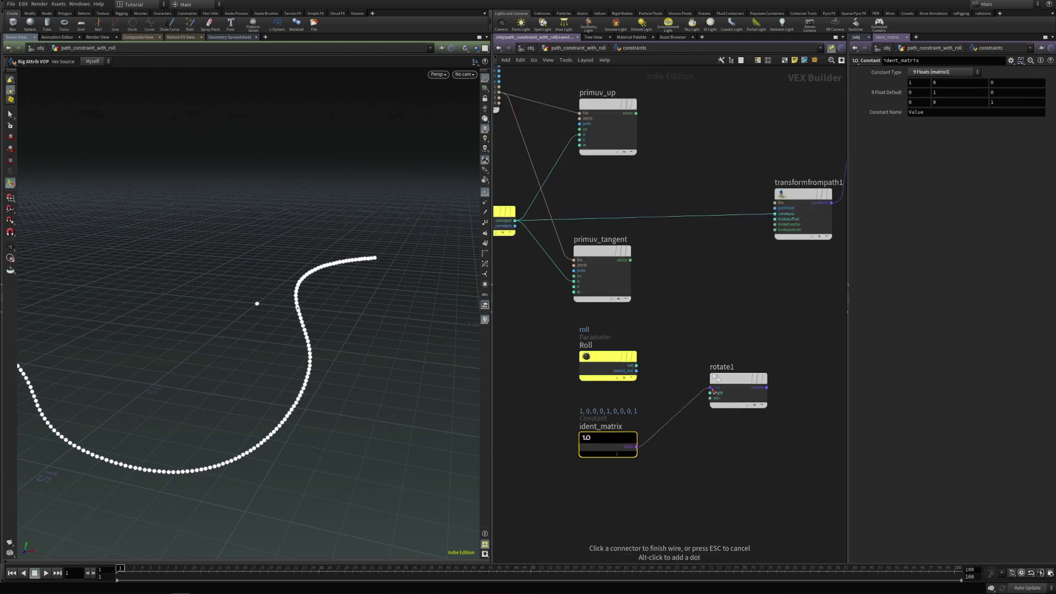
mouse_move(611, 438)
mouse_down()
mouse_move(612, 333)
mouse_move(605, 429)
mouse_up()
drag(714, 390, 705, 385)
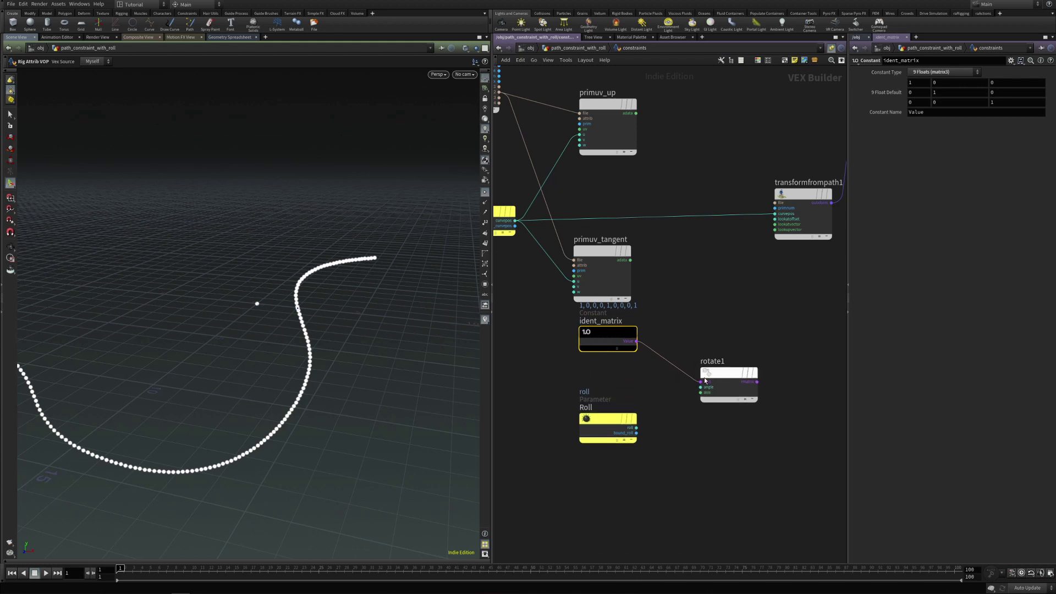
Connect the Roll parameter's roll output to rotate1's angle input and shift Roll away from rotate1.
scroll(655, 434, up, 2)
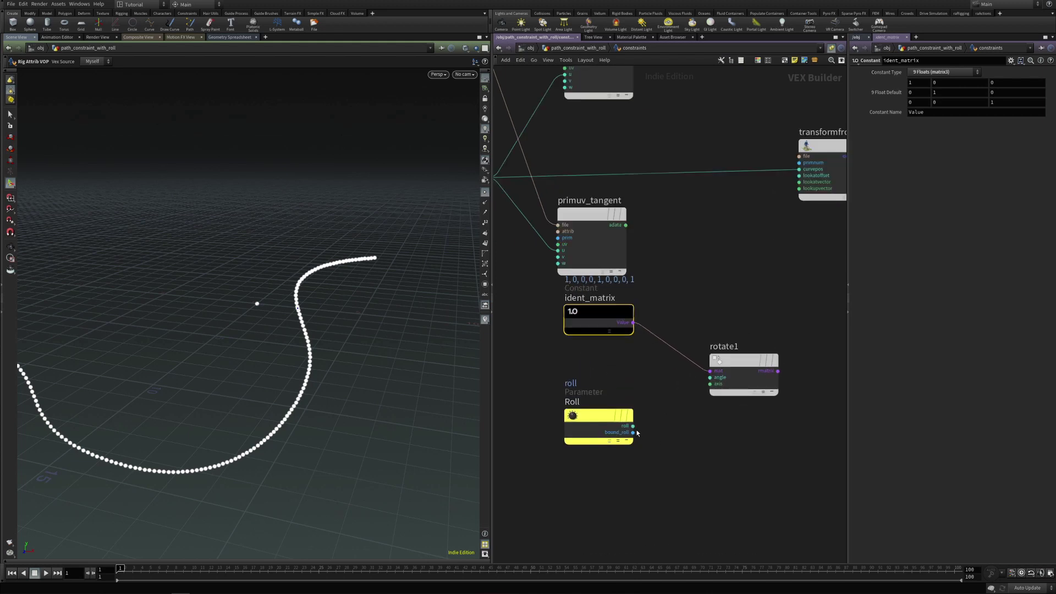
click(633, 426)
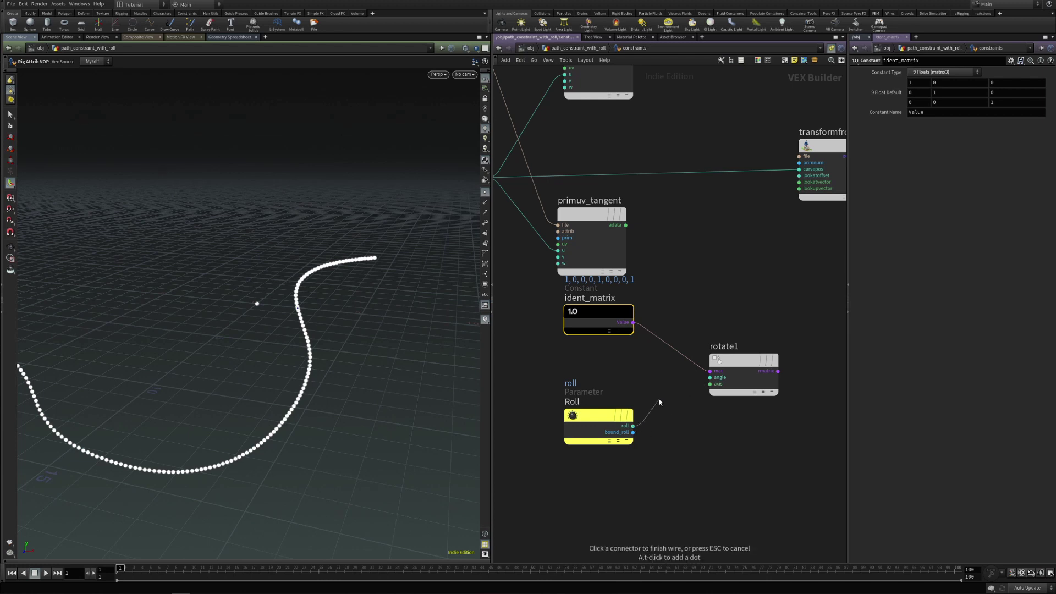
click(709, 378)
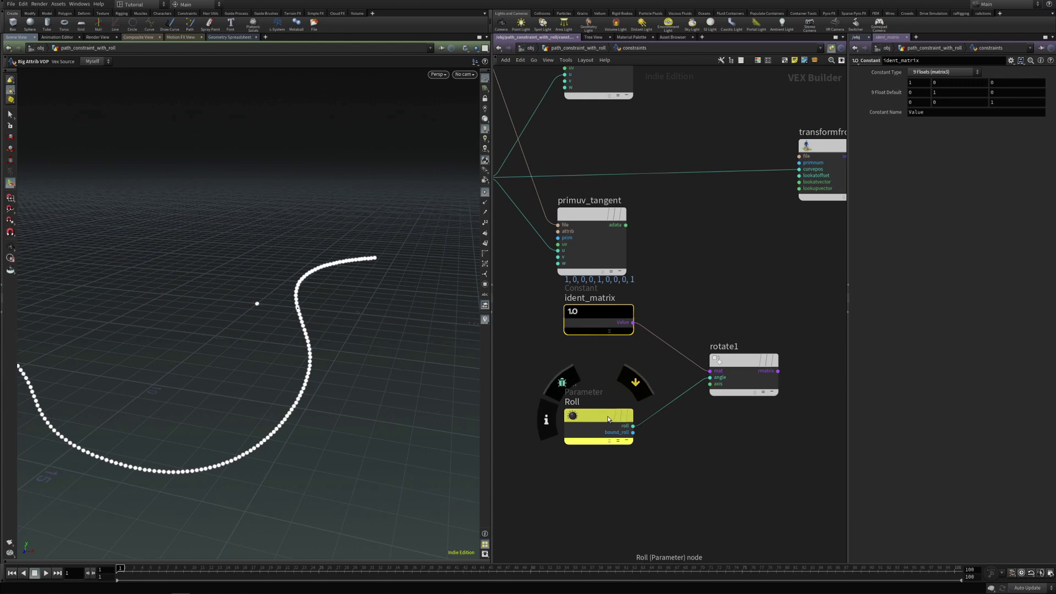
drag(607, 416, 561, 415)
scroll(616, 434, down, 2)
drag(712, 380, 726, 376)
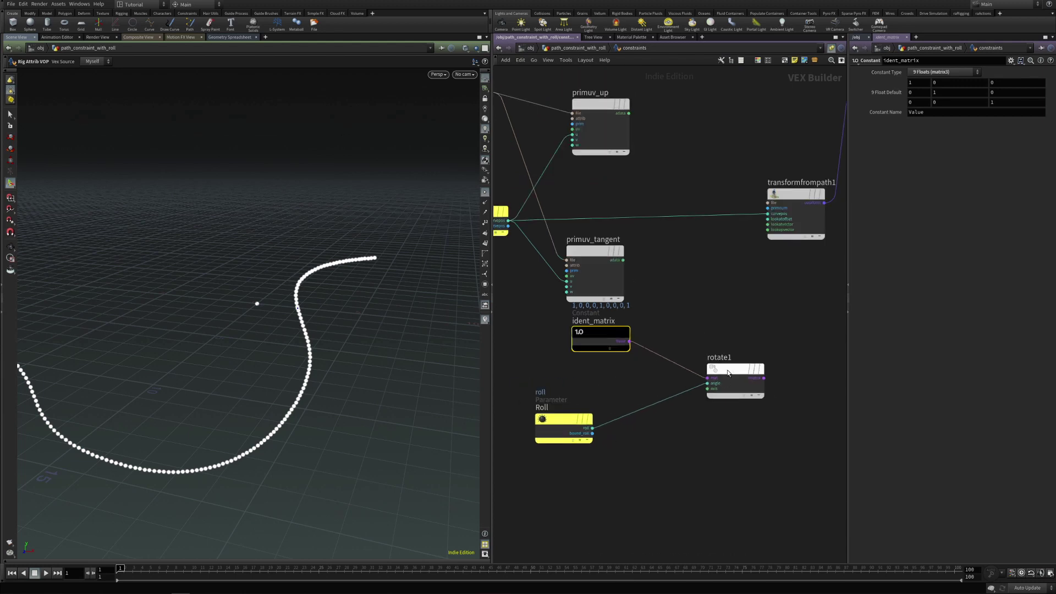
Insert a Degrees to Radians node between the Roll parameter and rotate1's angle input.
click(559, 421)
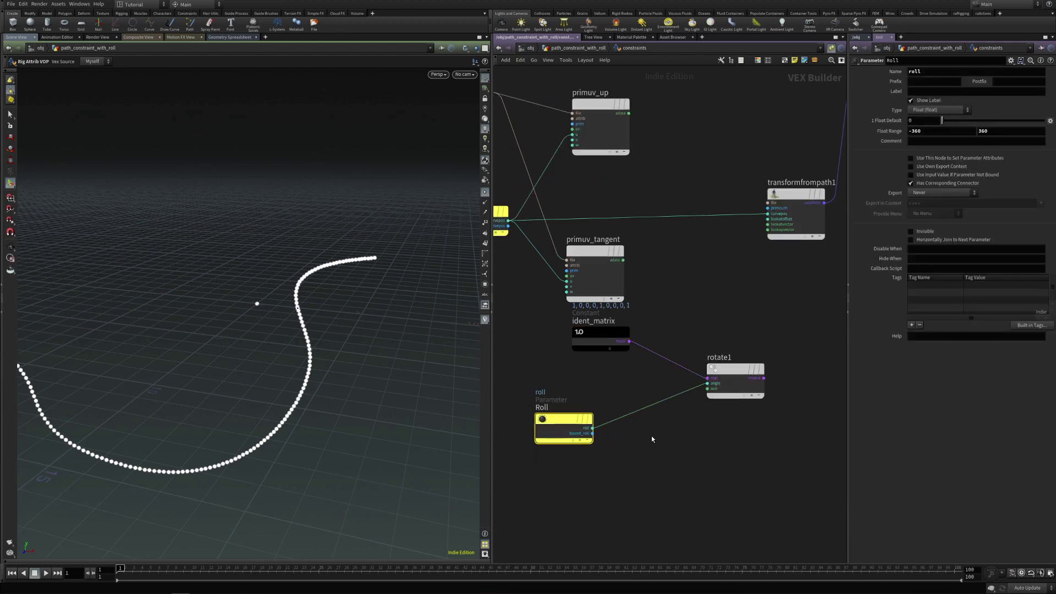
key(Tab)
text(deg)
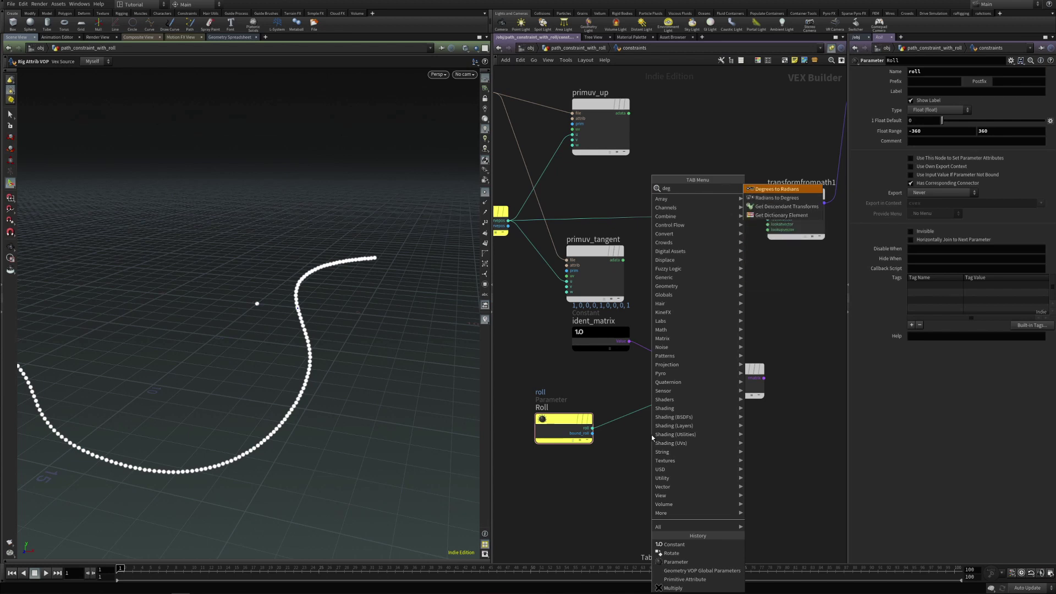
key(Return)
click(648, 403)
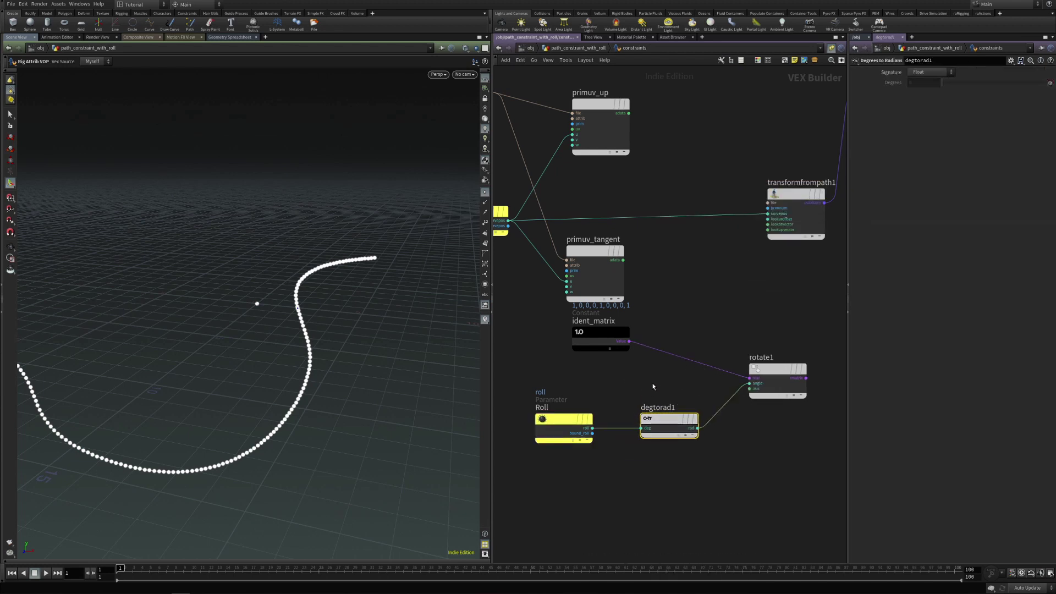
Connect primuv_tangent's output to rotate1's axis input and move rotate1 beside ident_matrix.
scroll(652, 386, down, 2)
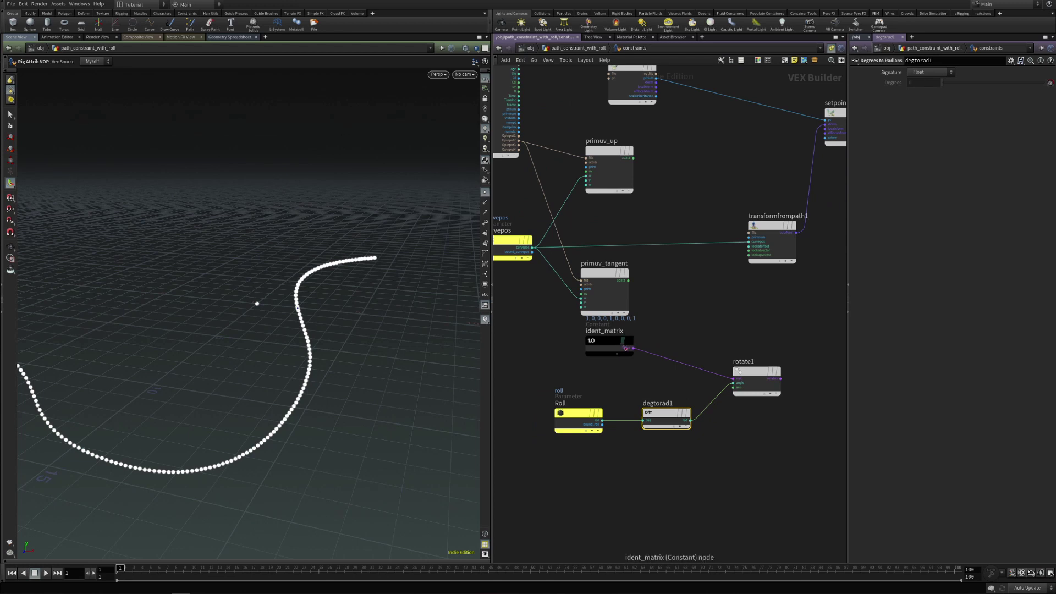
click(628, 281)
click(733, 387)
drag(752, 373, 707, 340)
click(751, 409)
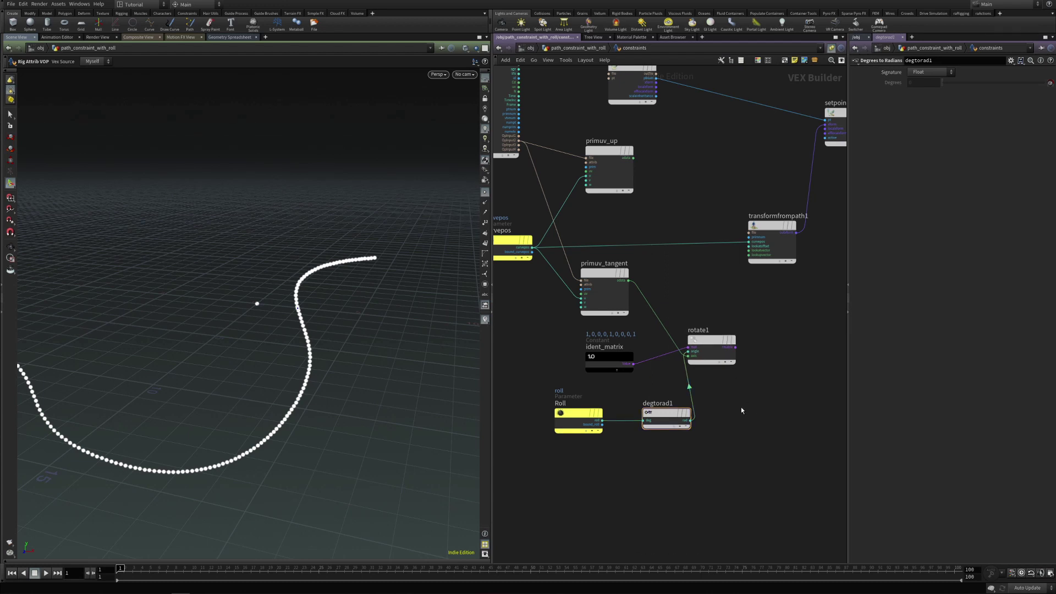
double_click(708, 330)
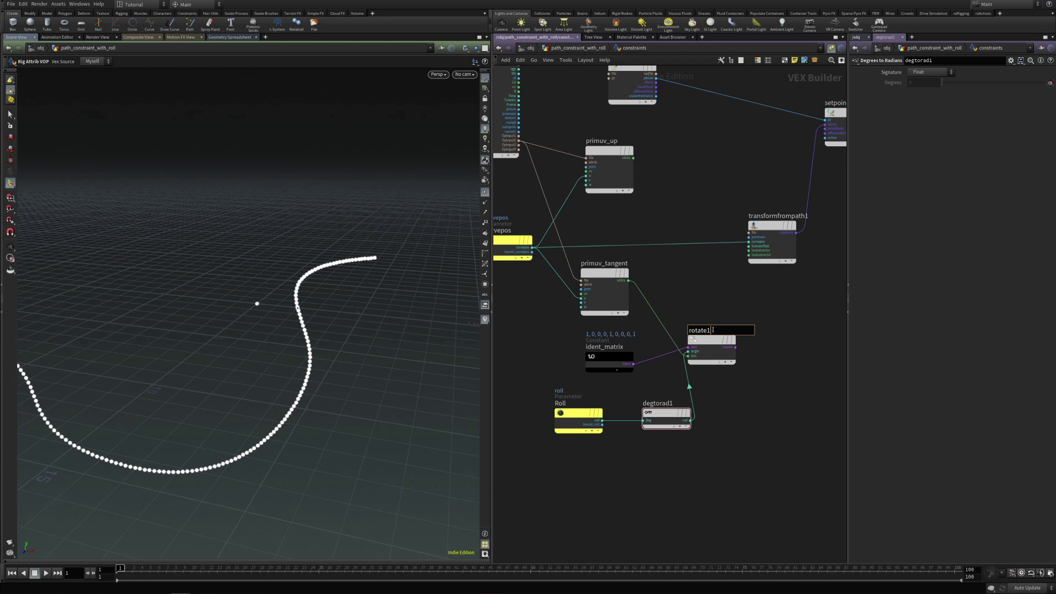
click(771, 339)
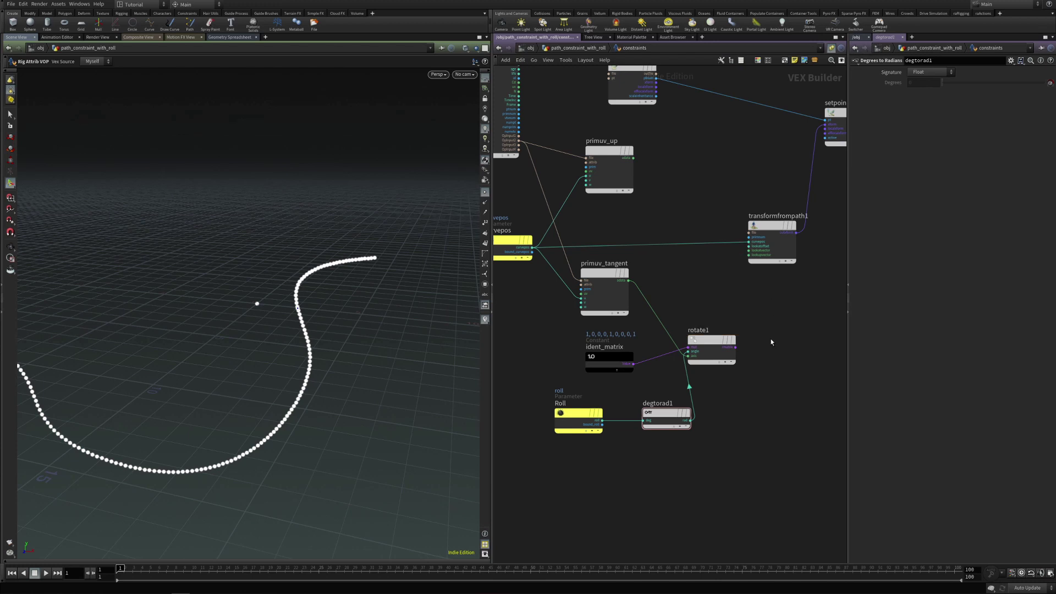
Add a Multiply node between rotate1 and transformfrompath1.
key(Tab)
text(mult)
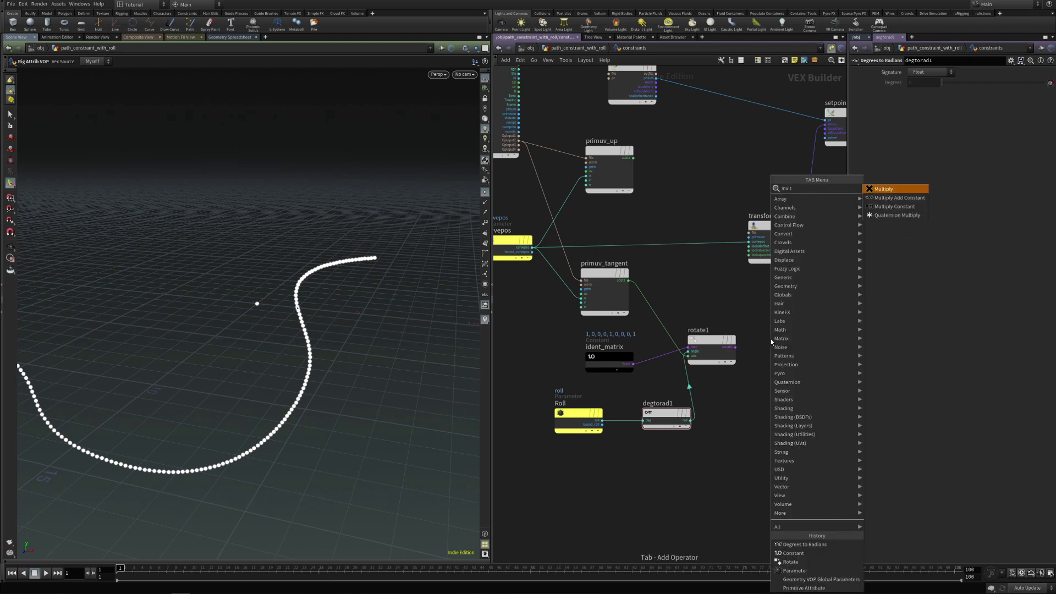
key(Return)
click(771, 342)
drag(771, 342, 761, 309)
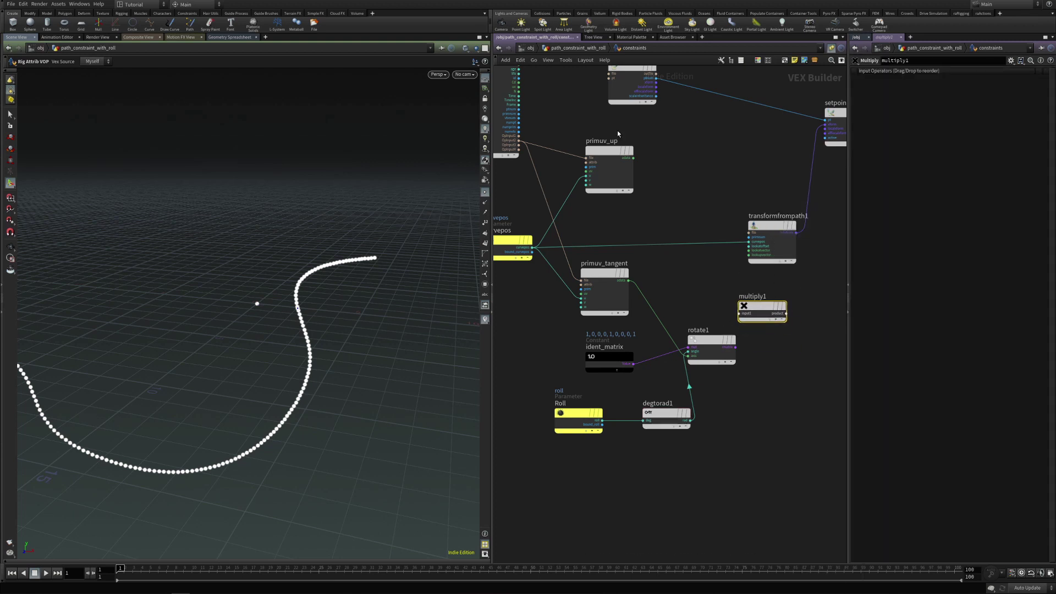
Wire primuv_up and rotate1 into multiply1's first and second inputs, and rearrange the rotation nodes and multiply1 for clearer wiring.
drag(634, 157, 740, 307)
scroll(740, 369, up, 2)
scroll(616, 399, down, 3)
drag(510, 282, 704, 441)
drag(691, 352, 625, 369)
drag(738, 327, 688, 315)
scroll(692, 318, up, 3)
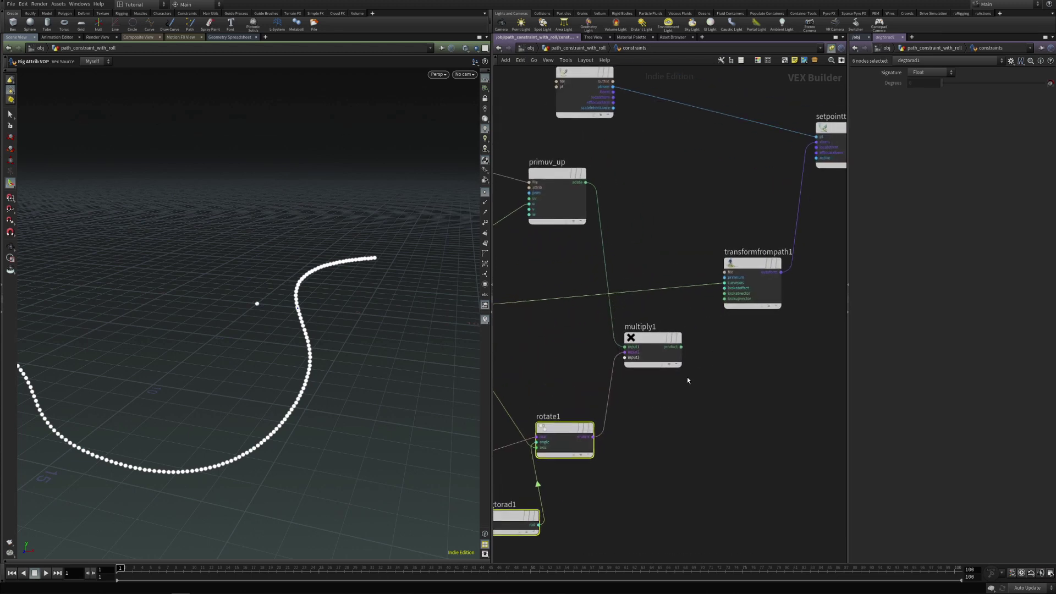
Connect multiply1's product output to transformfrompath1's lookupvector input.
click(681, 346)
click(715, 306)
scroll(720, 385, down, 5)
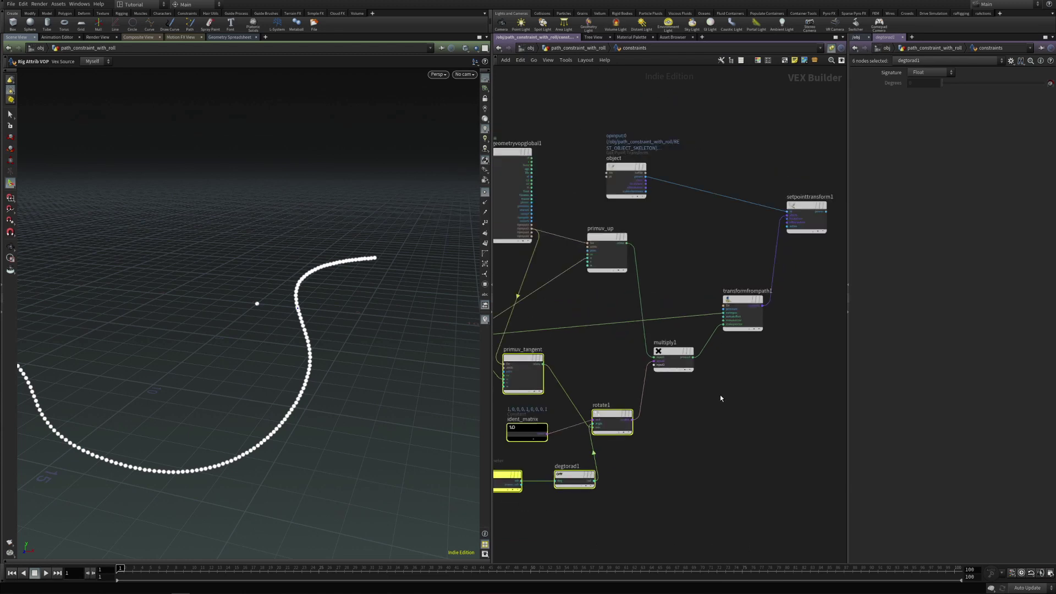
Return to the geometry network with bonedeform1 displayed and test the constraints node with Curve Position 0.734 and roll 72.
key(u)
click(646, 492)
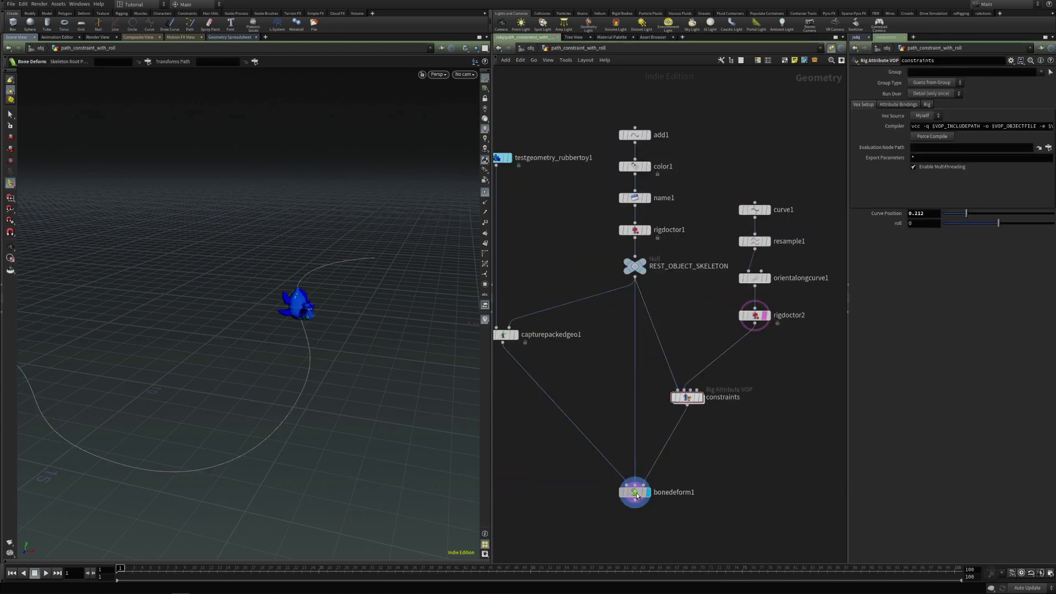
click(687, 397)
drag(970, 214, 1024, 216)
drag(287, 377, 195, 347)
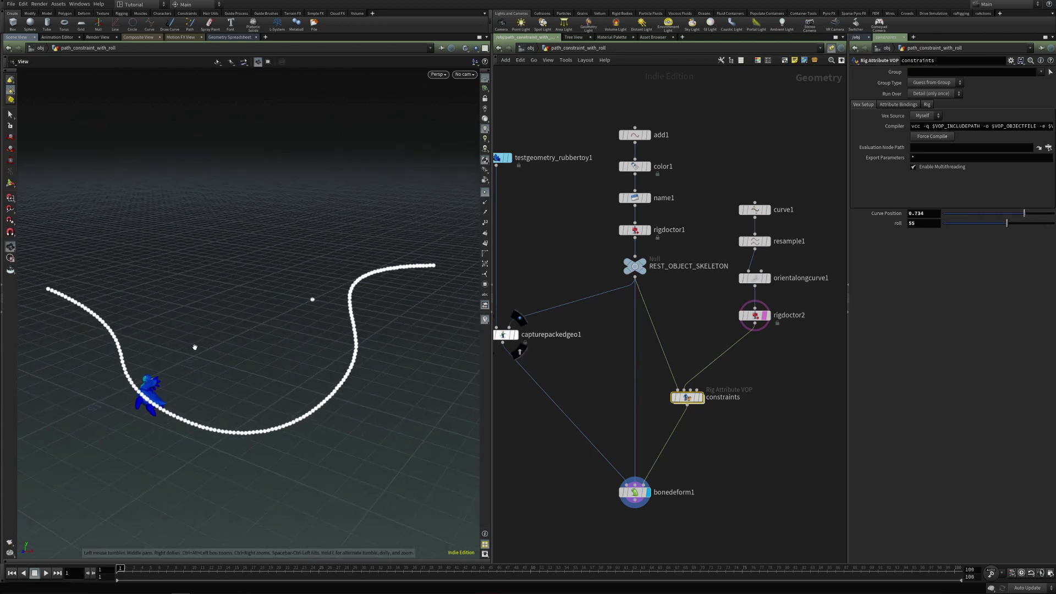
mouse_move(1006, 224)
mouse_down()
mouse_move(975, 222)
mouse_move(1009, 223)
mouse_up()
alt+drag(184, 357, 162, 404)
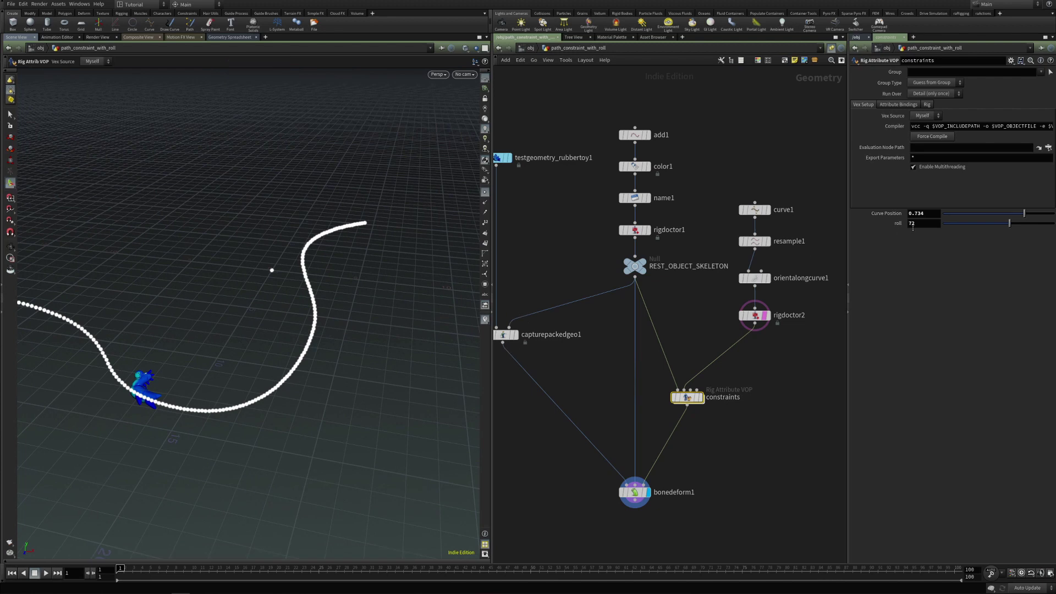
Set the Curve Position to 0.447 and reopen the constraints node's VOP network.
drag(1023, 213, 977, 213)
drag(972, 210, 992, 207)
scroll(679, 441, down, 4)
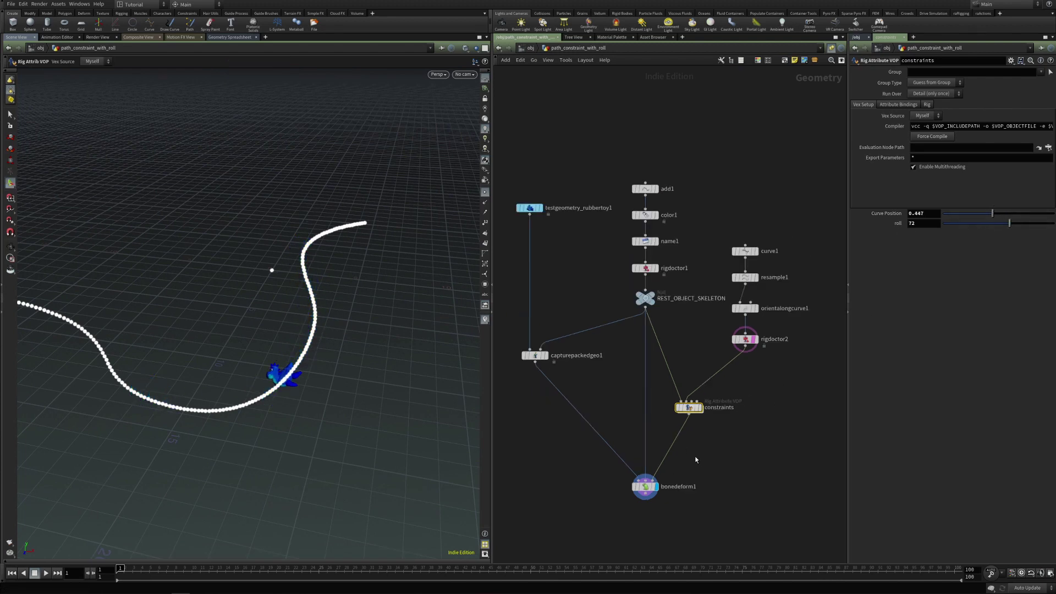
key(ctrl+z)
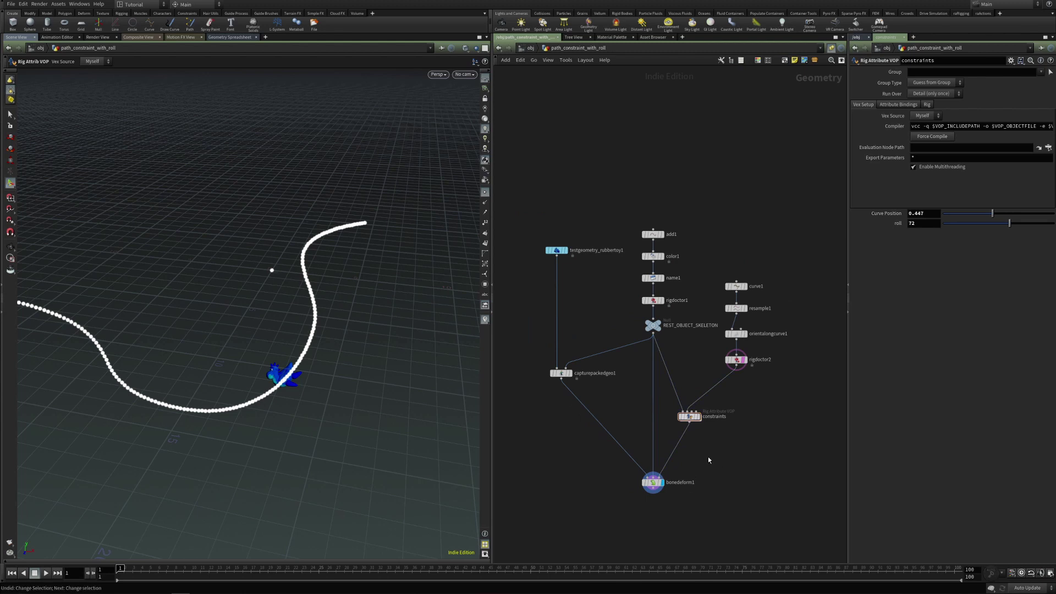
double_click(691, 420)
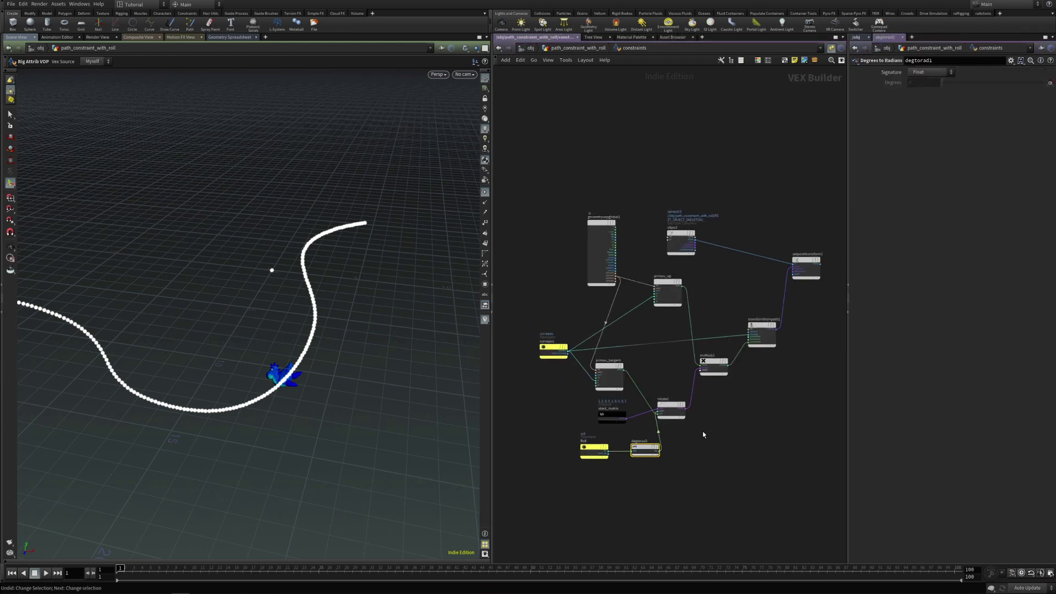
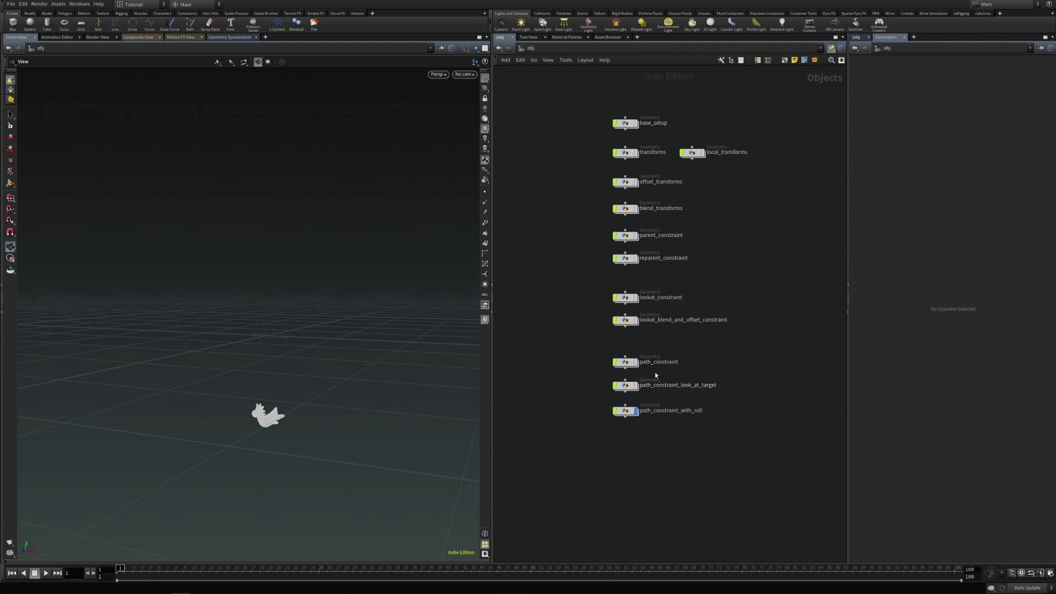
Duplicate the path_constraint object below path_constraint_with_roll and rename the copy primitive_on_surface.
mouse_move(627, 368)
alt+drag(625, 411, 612, 451)
click(678, 453)
text(primitiv)
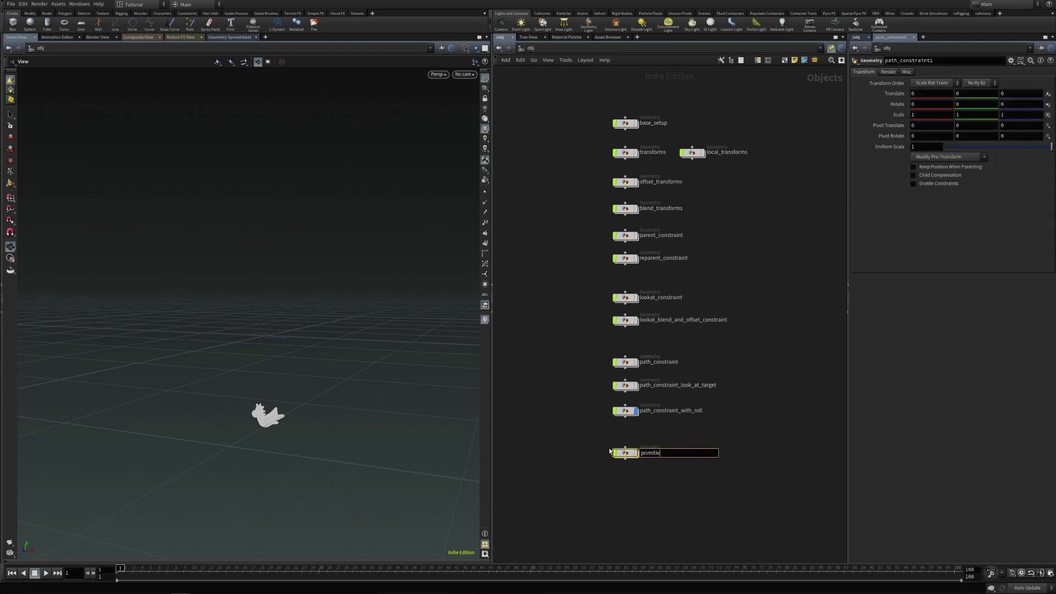
text(e_on_surface)
key(Return)
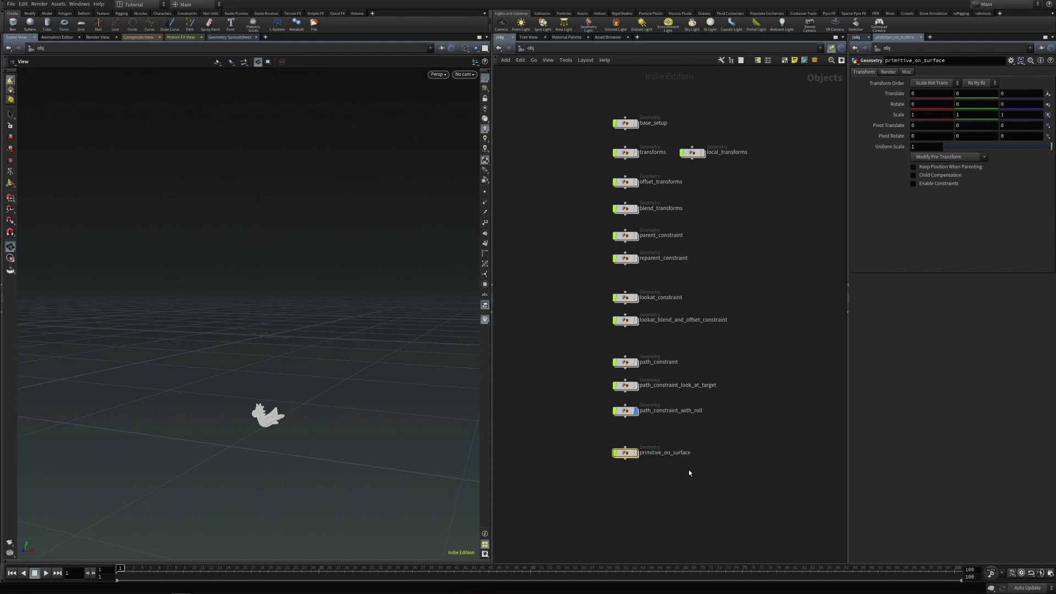
Display primitive_on_surface instead of path_constraint_with_roll and move it slightly closer to the objects above.
click(635, 452)
click(636, 410)
drag(630, 449, 627, 448)
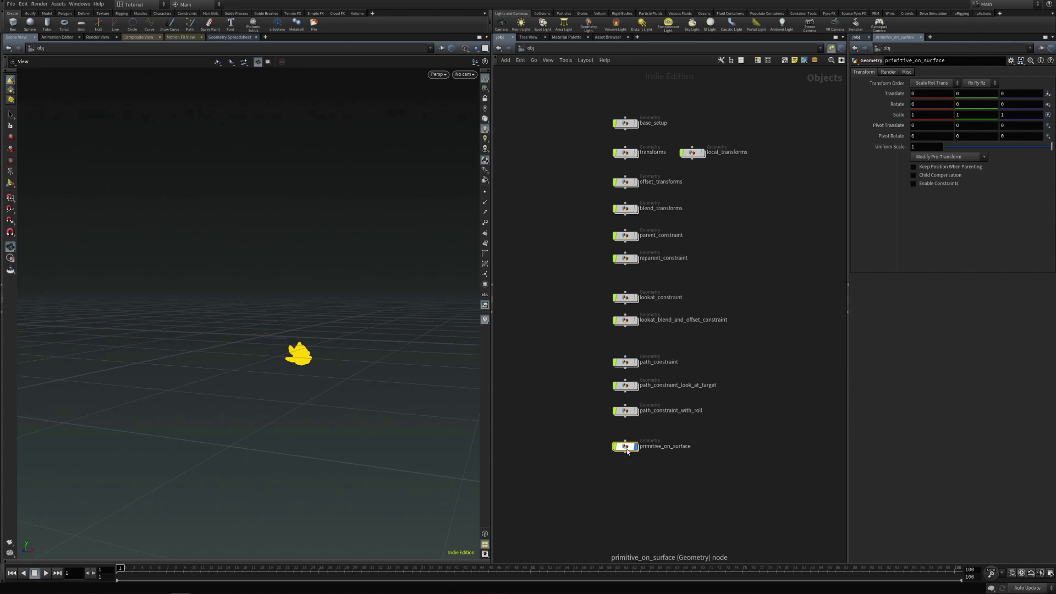
Open primitive_on_surface and delete its curve1 and rigdoctor2 nodes.
double_click(626, 447)
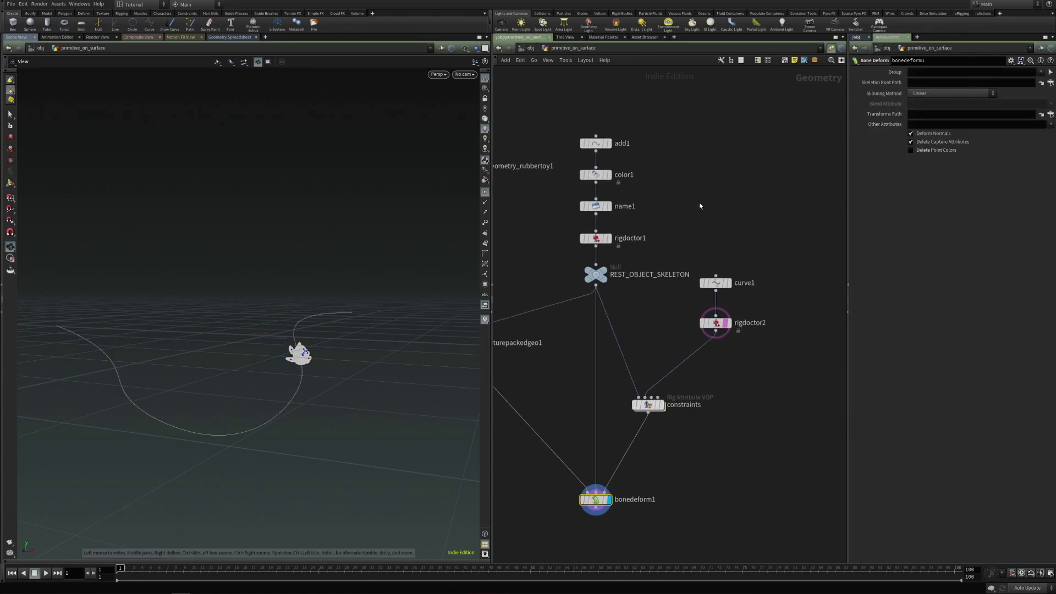
drag(700, 206, 769, 360)
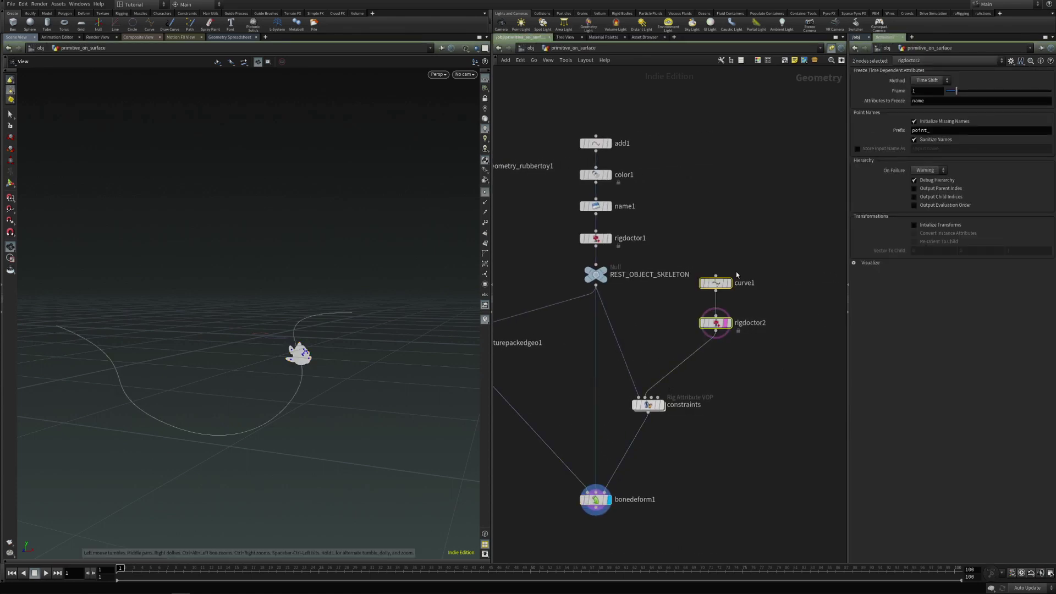
key(Delete)
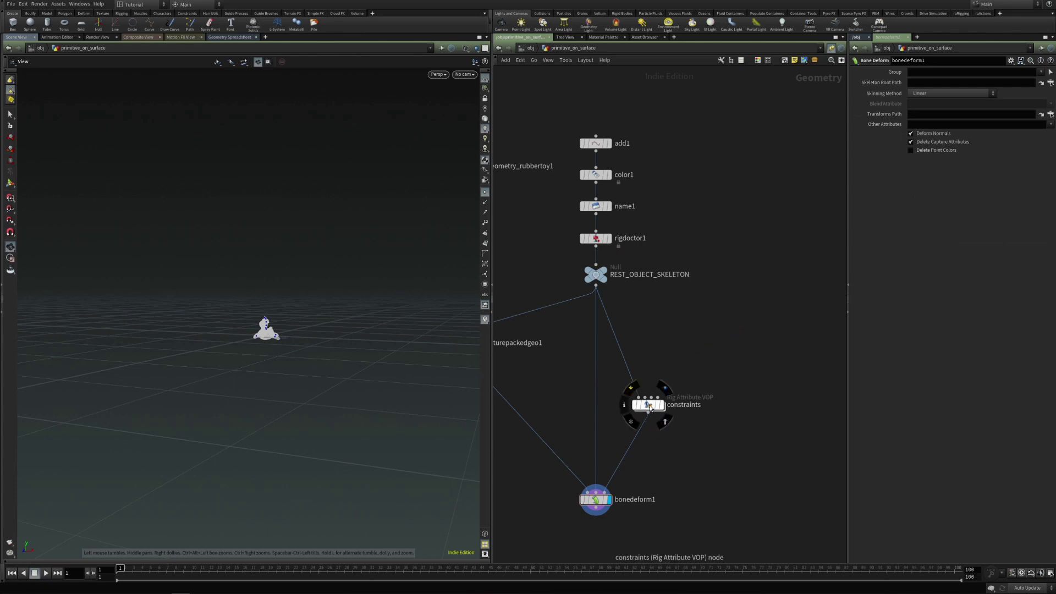
Delete transformfrompath1 inside the constraints node and return to the geometry network.
double_click(649, 406)
click(575, 371)
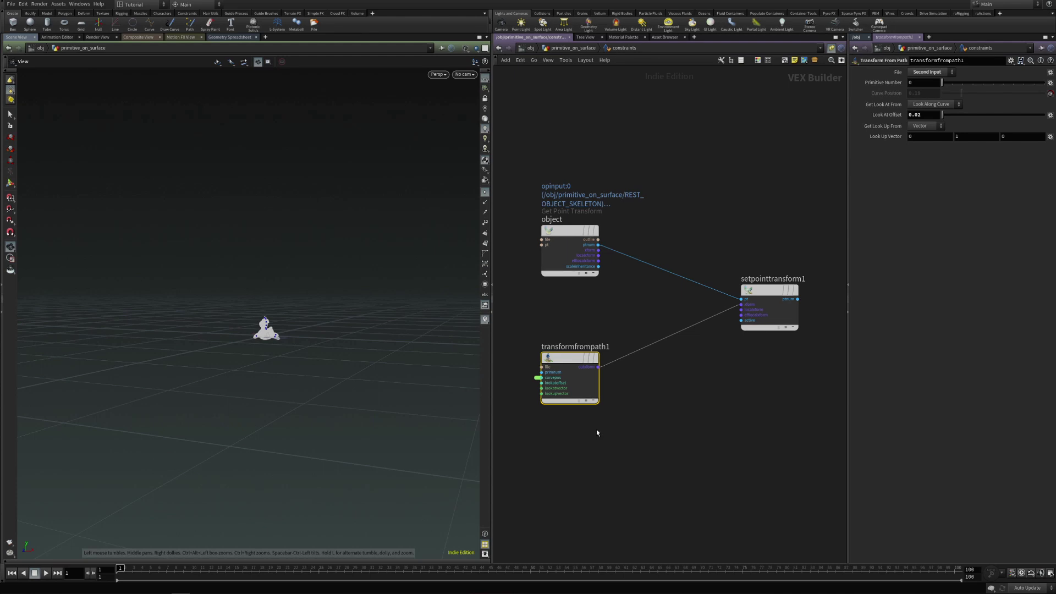
key(Delete)
key(u)
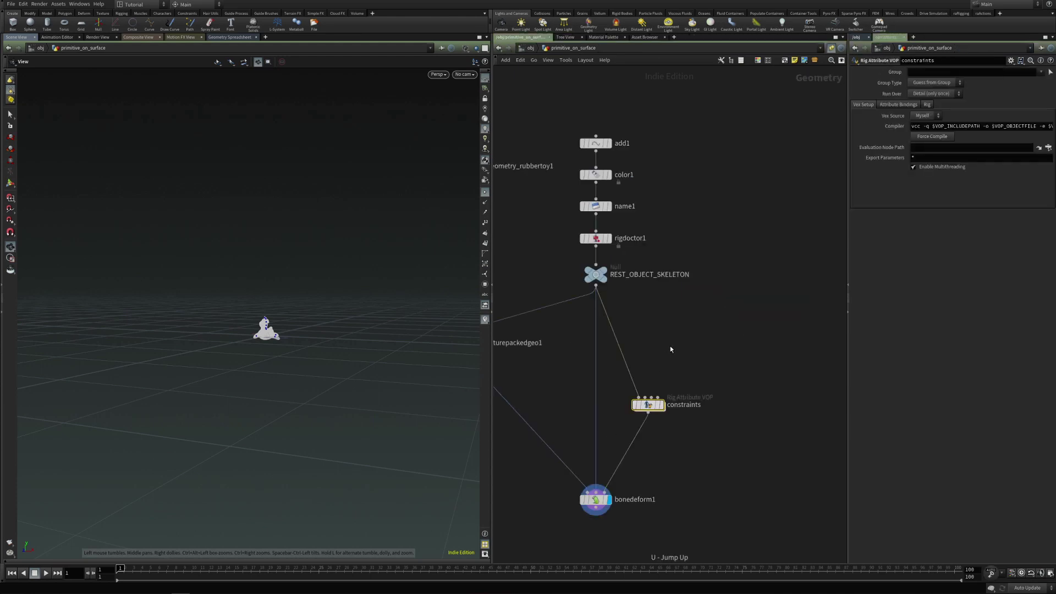
Add a Test Geometry: Template Head node beside REST_OBJECT_SKELETON in the geometry network.
click(688, 324)
key(Tab)
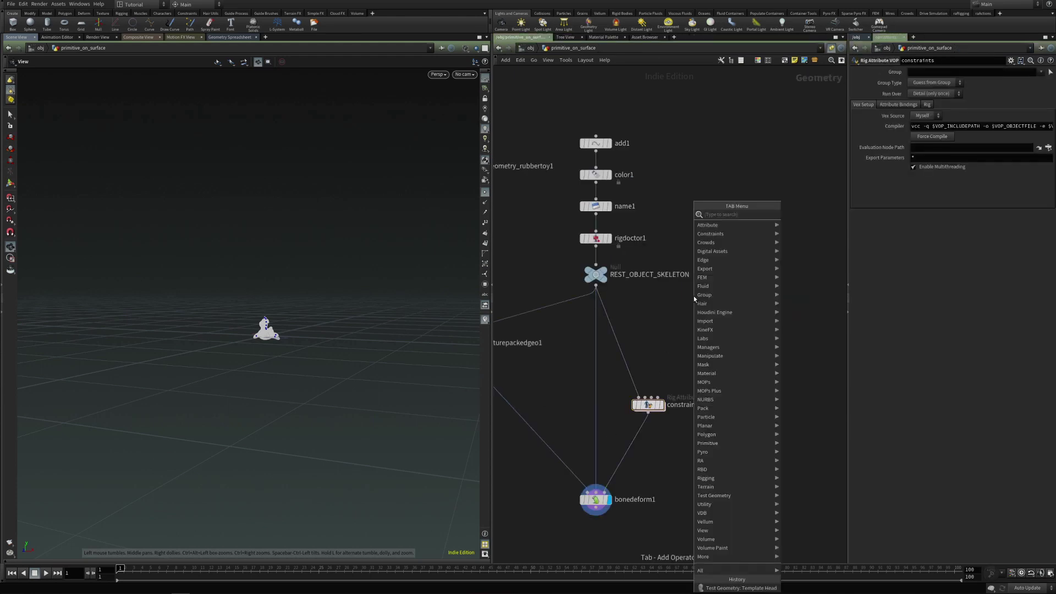
text(testge)
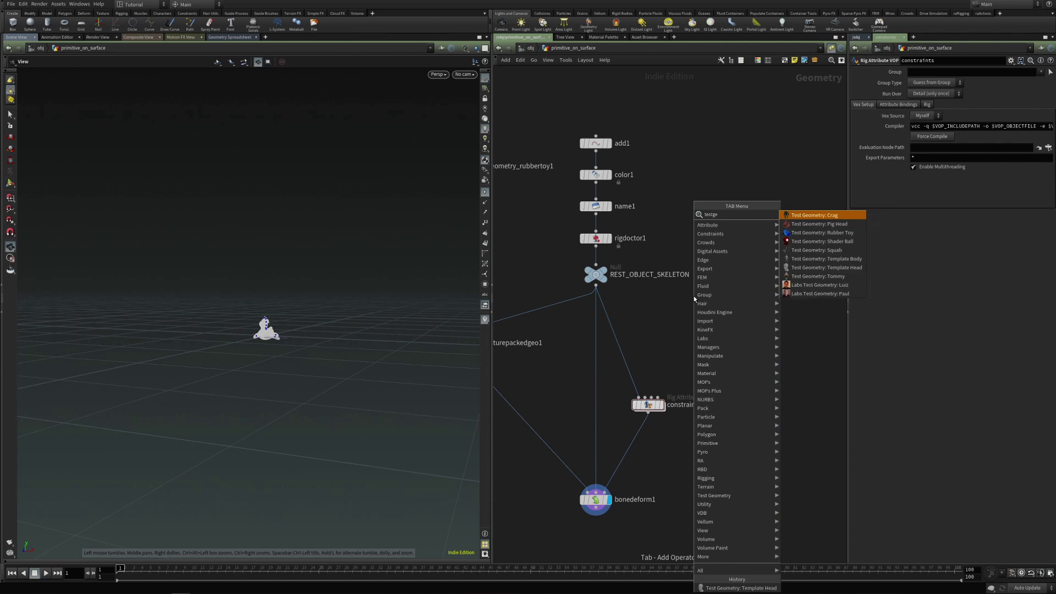
key(Down)
key(Down)
key(Down)
key(Down)
key(Down)
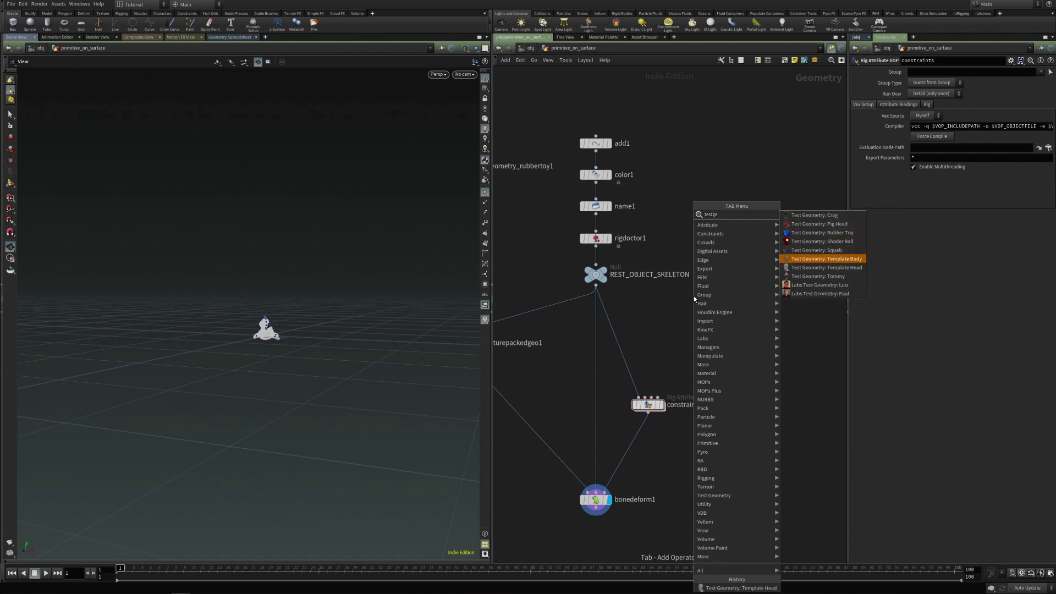
key(Down)
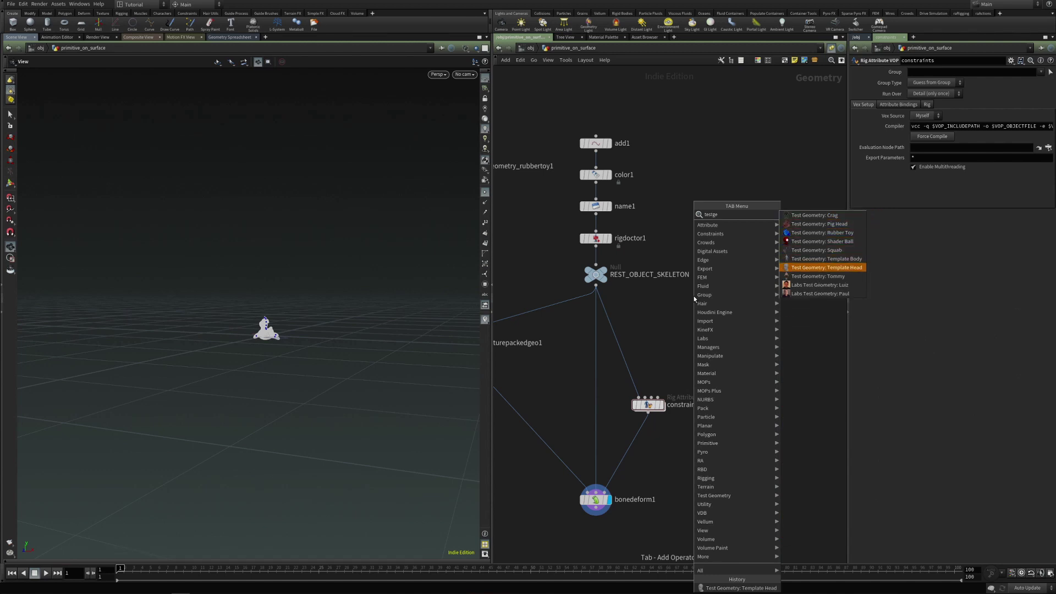
key(Return)
click(715, 265)
Template and display the template head node, and set its uniform scale to 100.
mouse_move(716, 264)
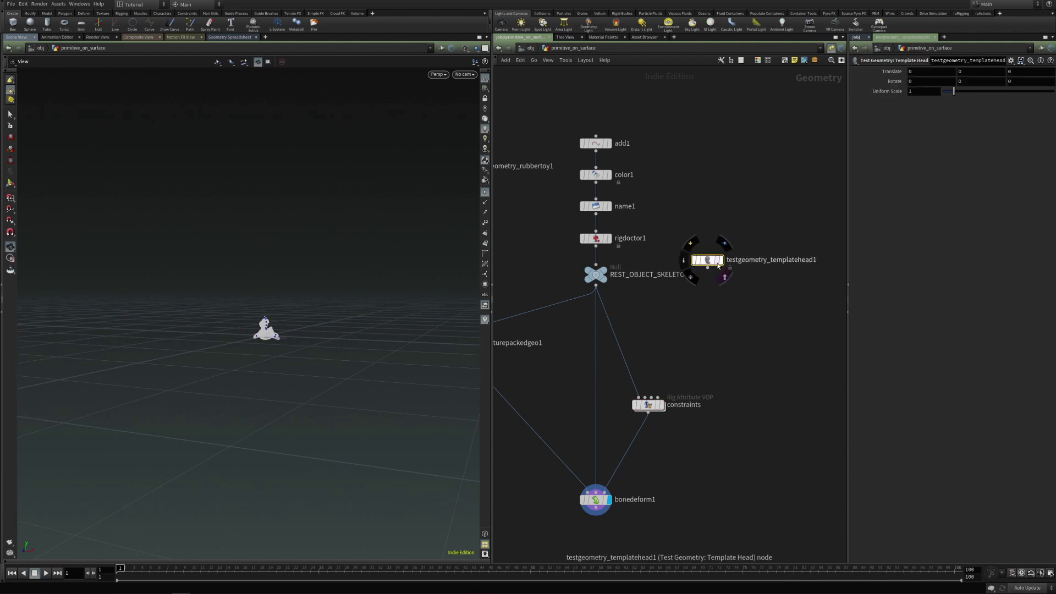
drag(964, 92, 1054, 92)
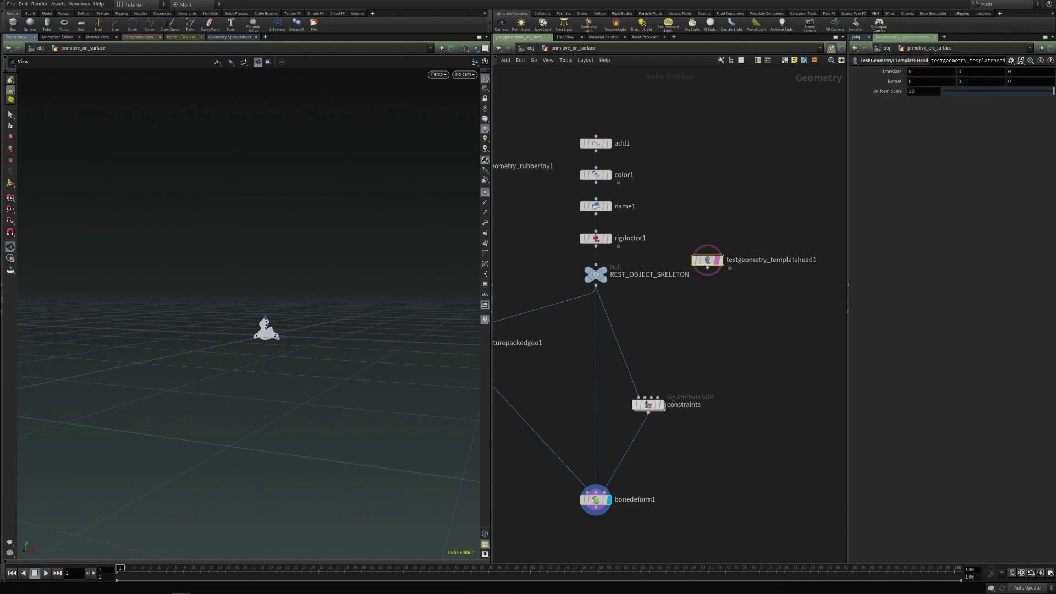
click(718, 260)
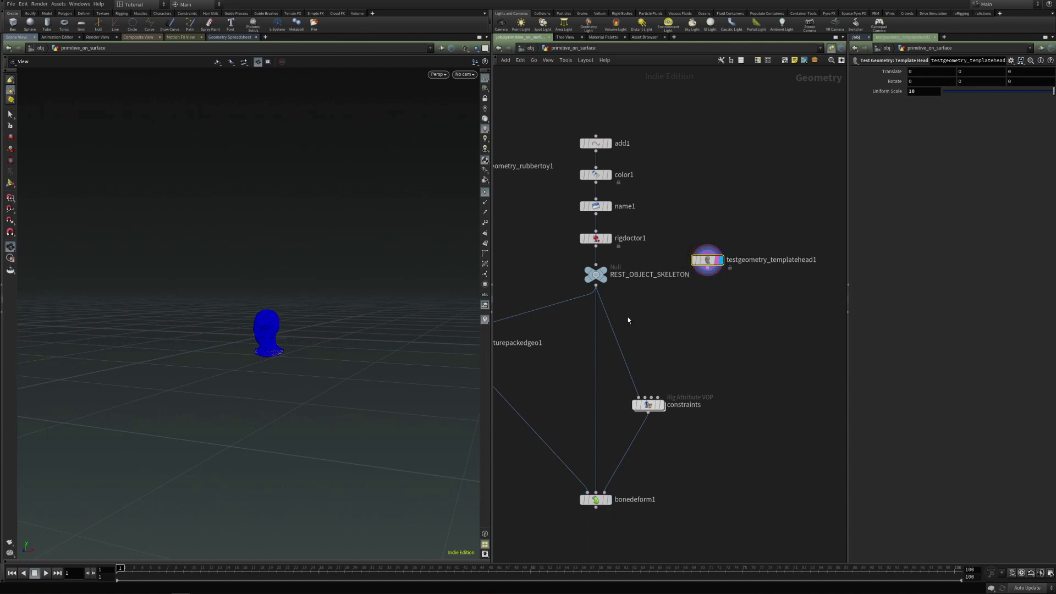
click(916, 93)
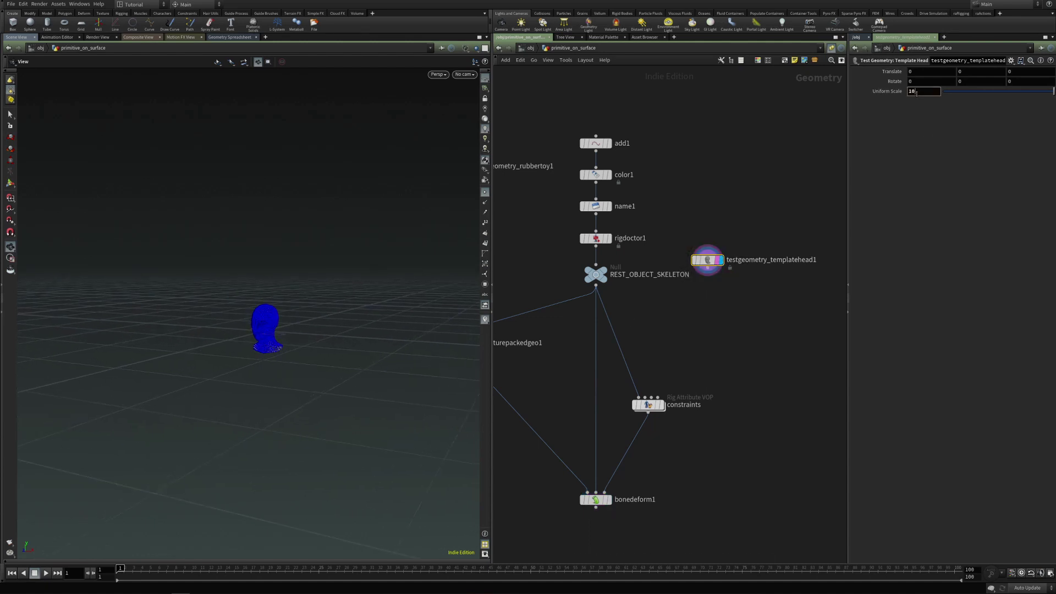
text(0)
key(Return)
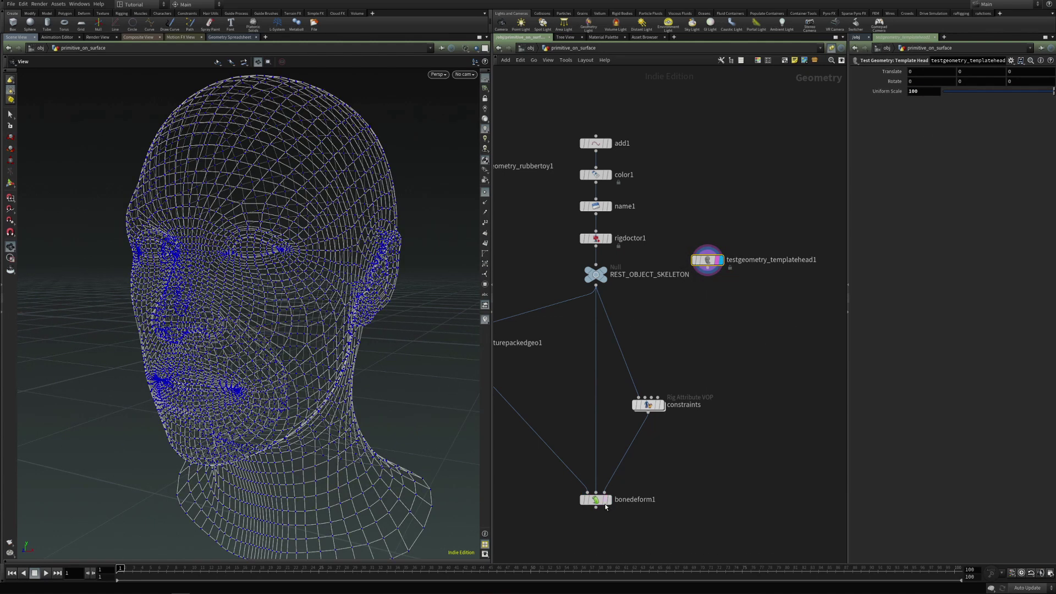
Display bonedeform1 again, keeping the head as a wireframe template around the toy.
click(606, 504)
drag(282, 394, 276, 325)
scroll(243, 332, down, 3)
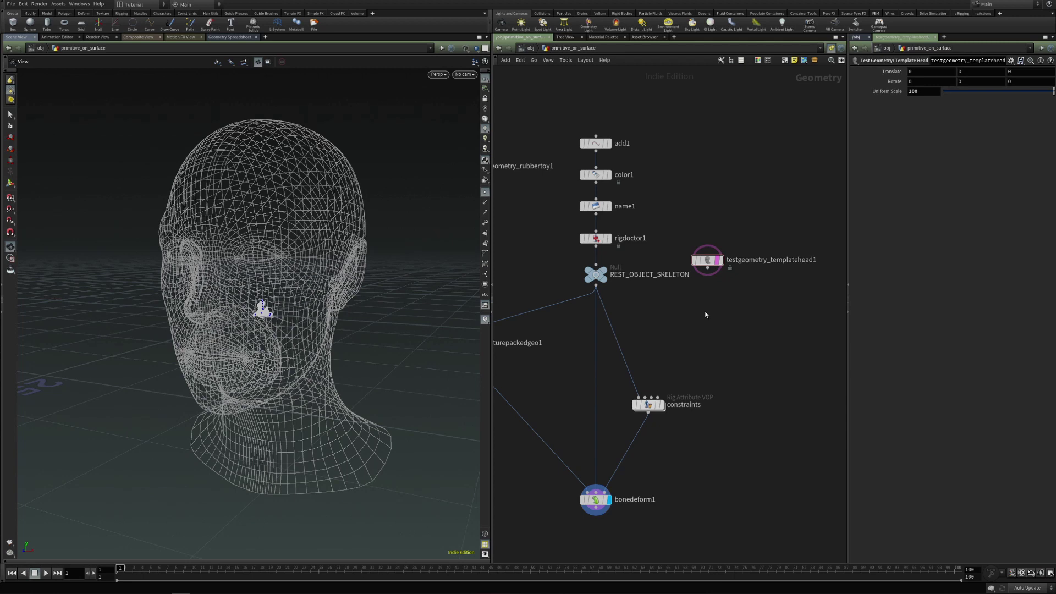
Wire the template head into the second input of constraints and turn off Compute Transforms for Input #2.
click(707, 269)
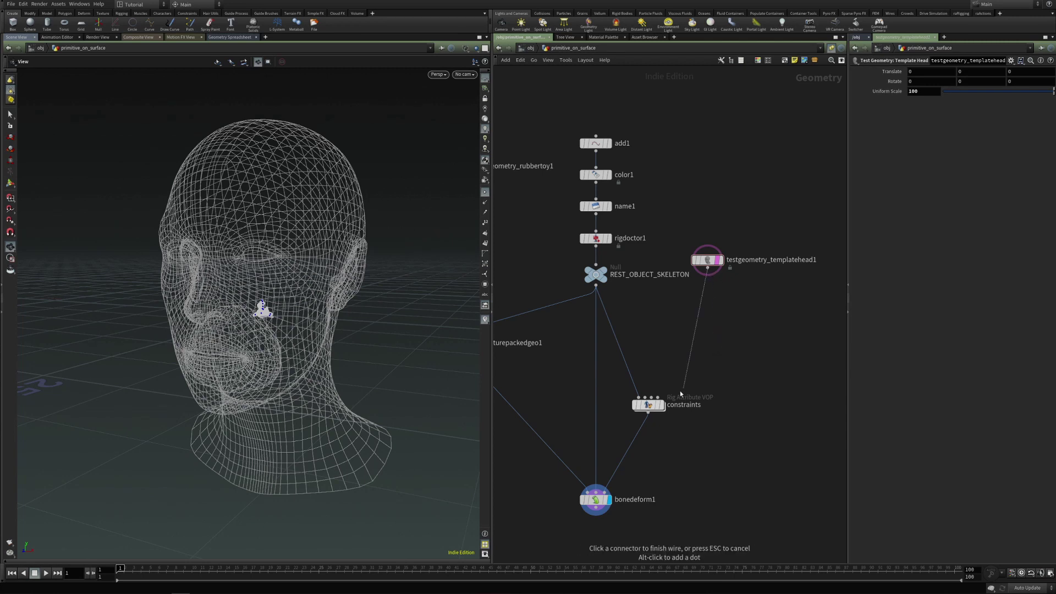
click(649, 405)
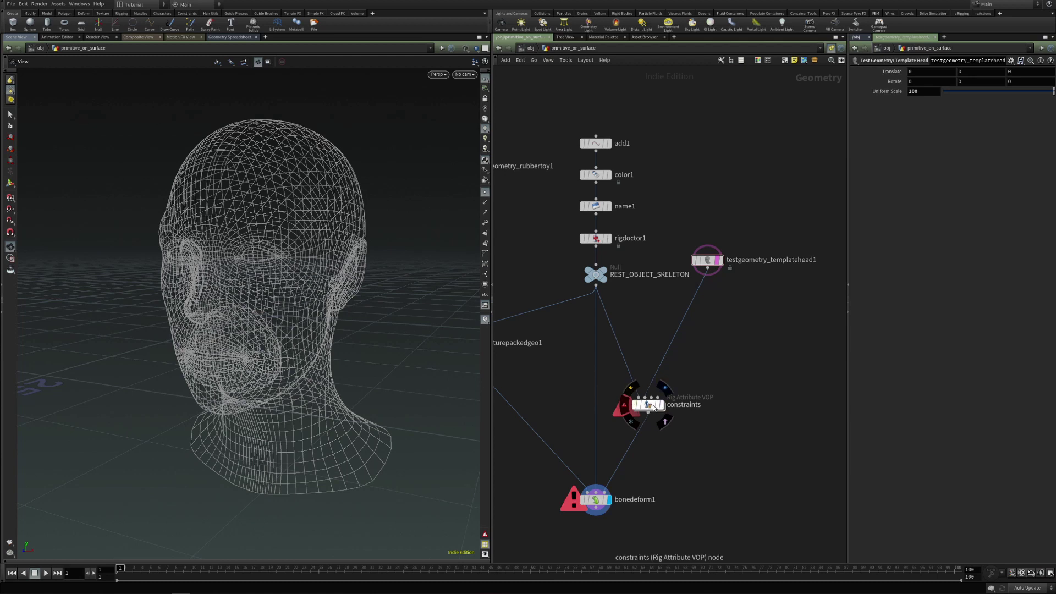
click(649, 405)
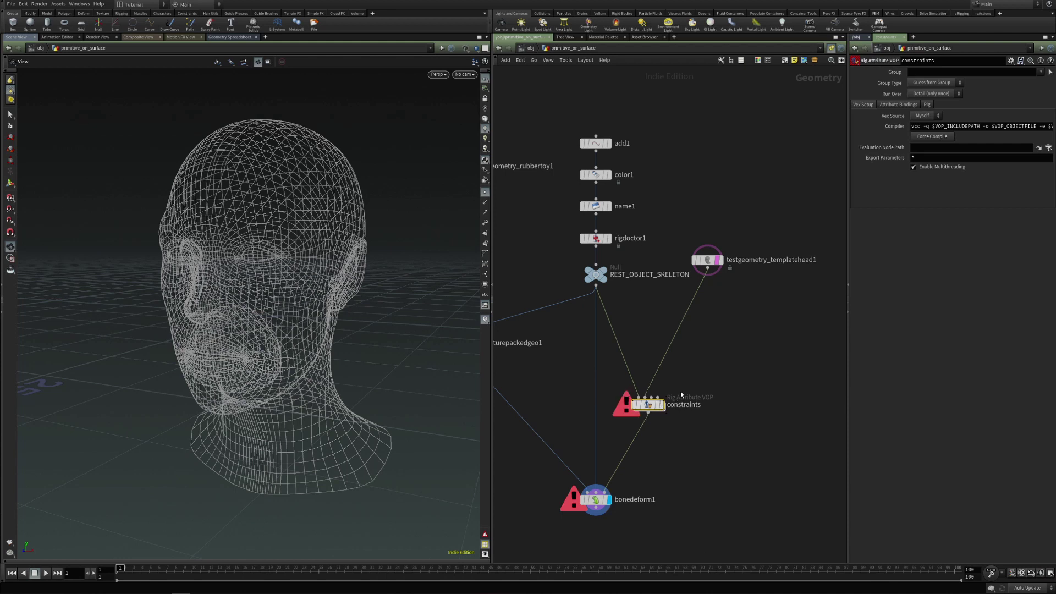
click(926, 105)
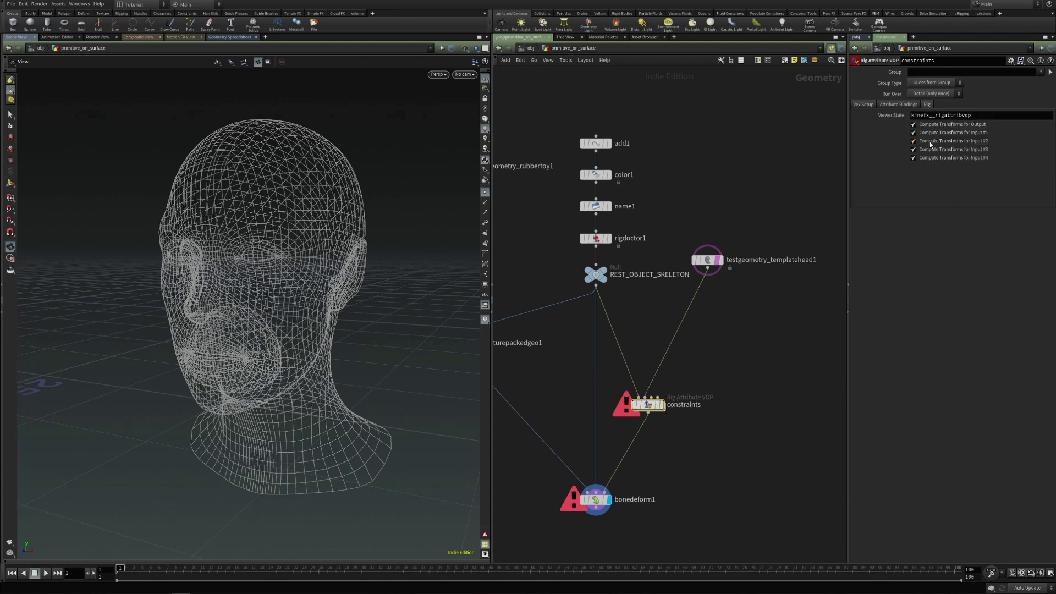
click(932, 142)
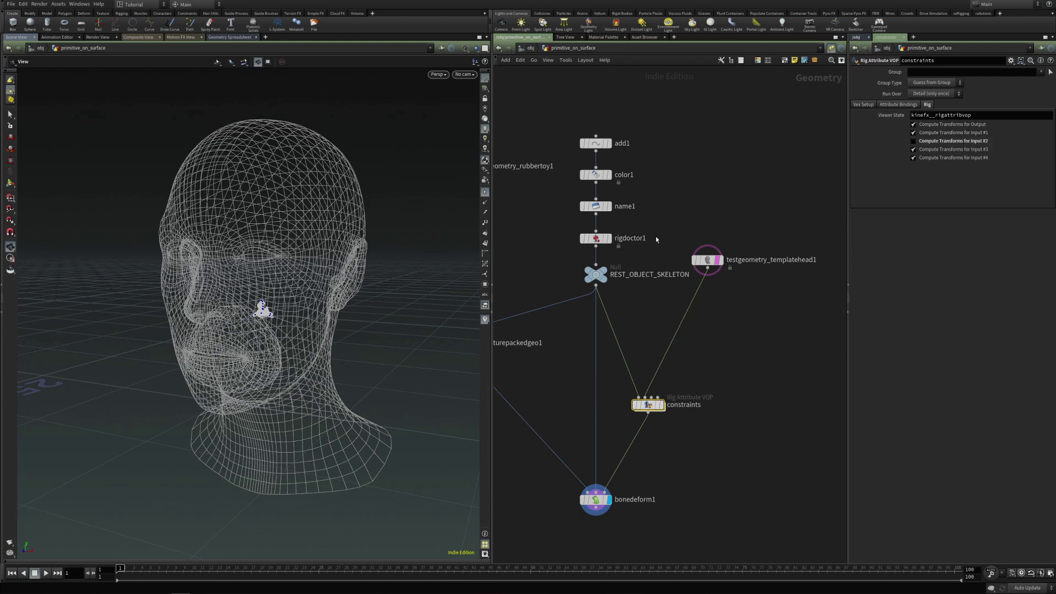
Open the constraints node and add a Transform From Surface node between the object and setpointtransform1 nodes.
drag(553, 262, 610, 289)
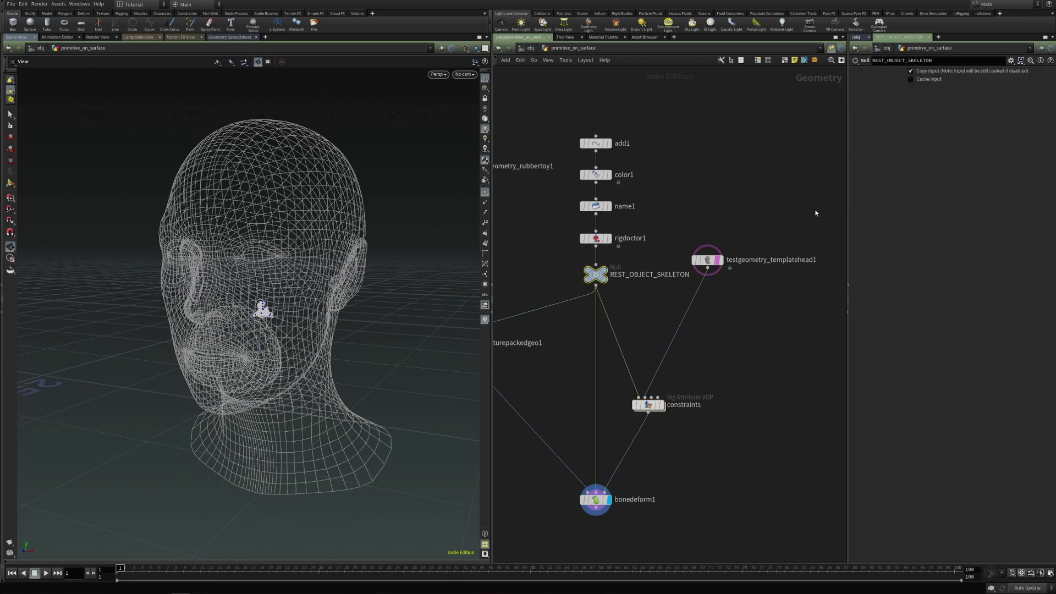
mouse_move(648, 407)
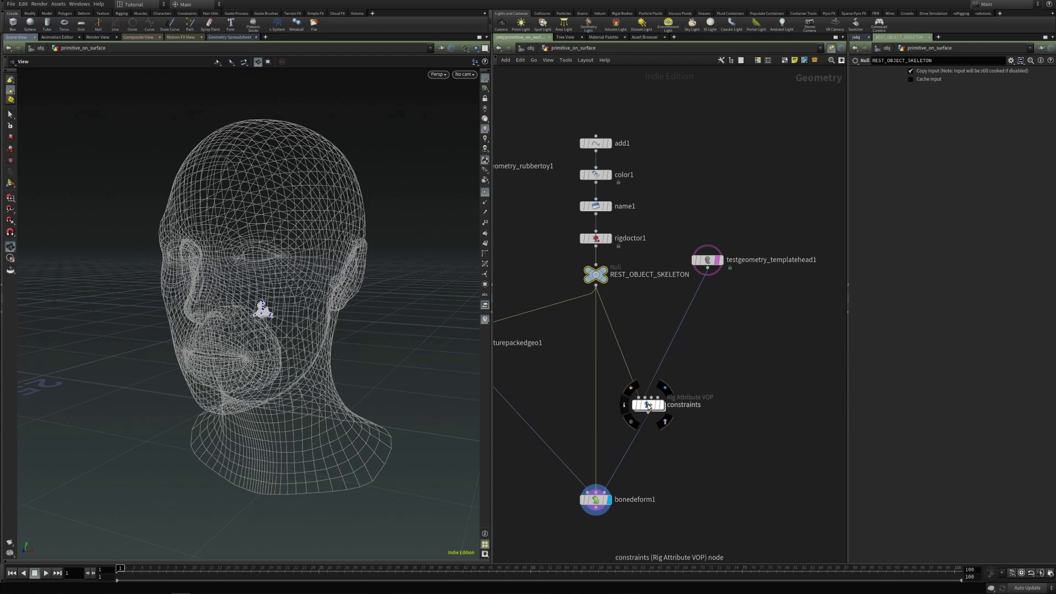
double_click(648, 407)
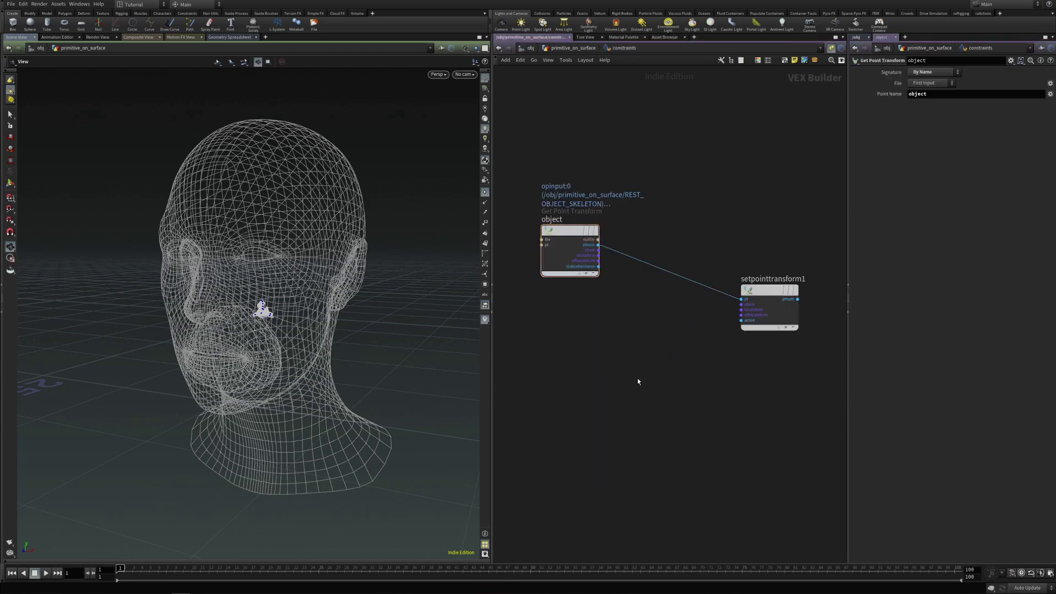
key(Tab)
text(te)
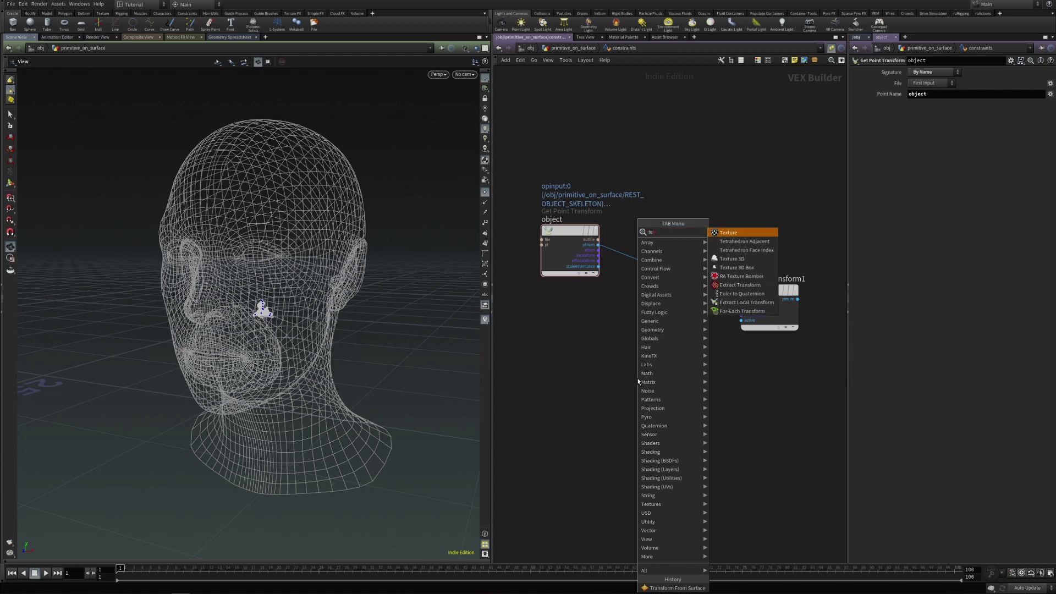
key(BackSpace)
key(BackSpace)
text(transform)
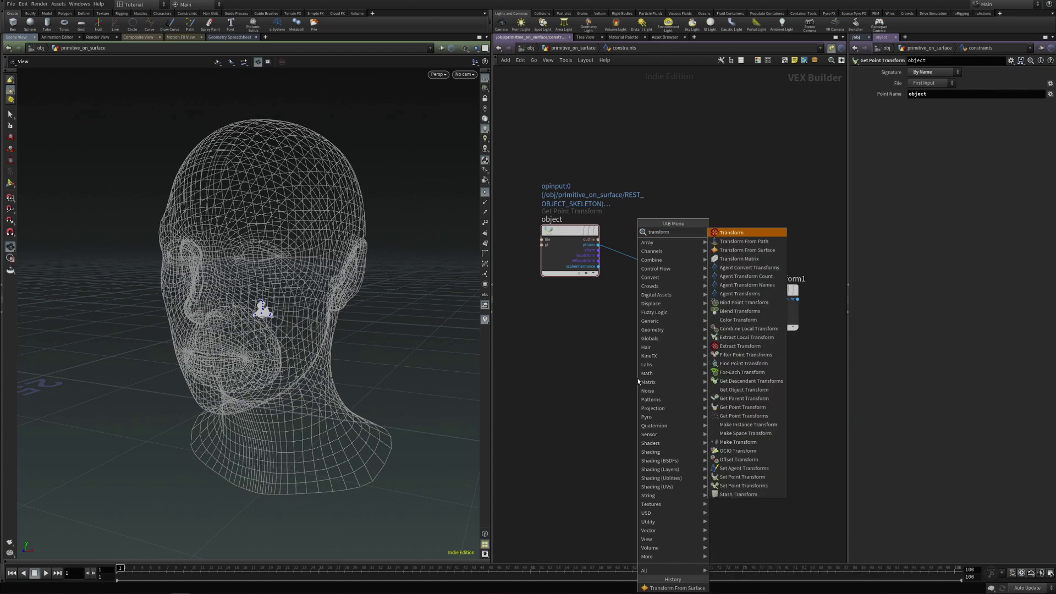
key(Down)
key(Down)
key(Return)
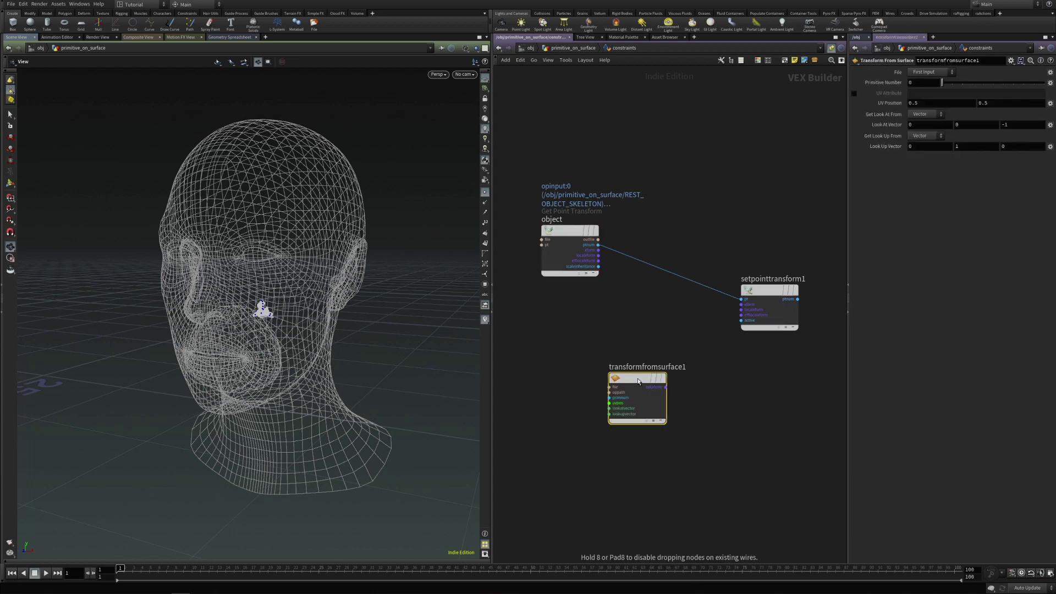
click(653, 350)
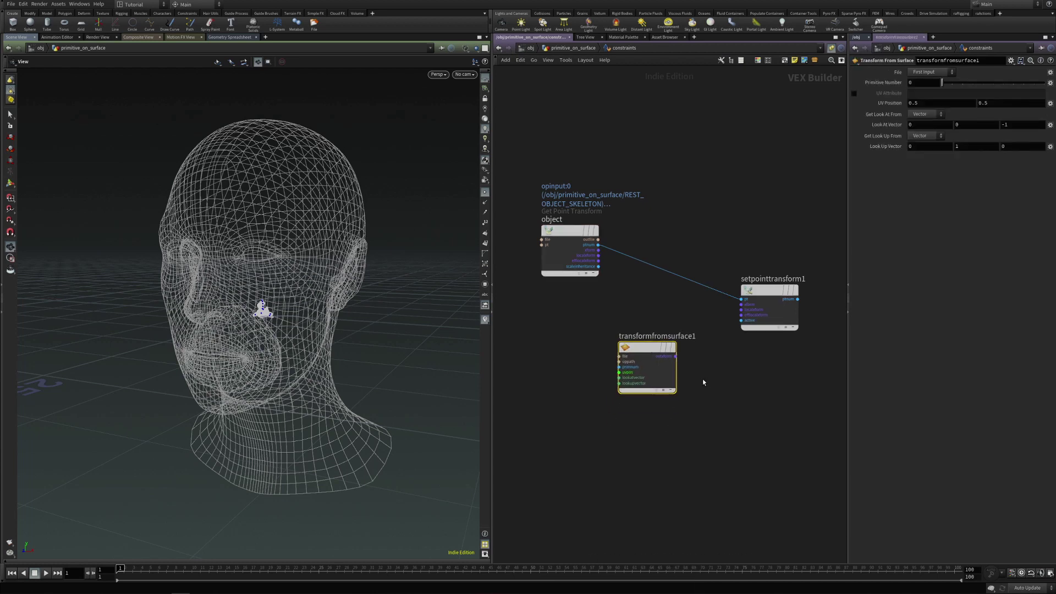
Connect the output of transformfromsurface1 to the transform input of setpointtransform1 and space the nodes apart.
click(675, 356)
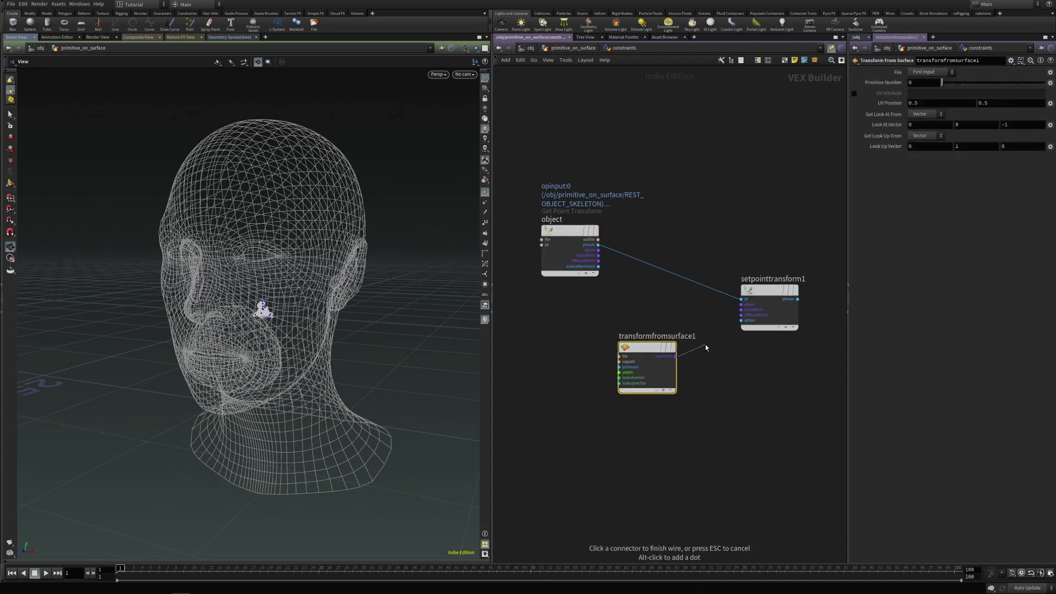
click(740, 305)
drag(762, 291, 763, 256)
drag(673, 353, 682, 349)
middle_drag(719, 371, 739, 371)
middle_drag(622, 434, 632, 434)
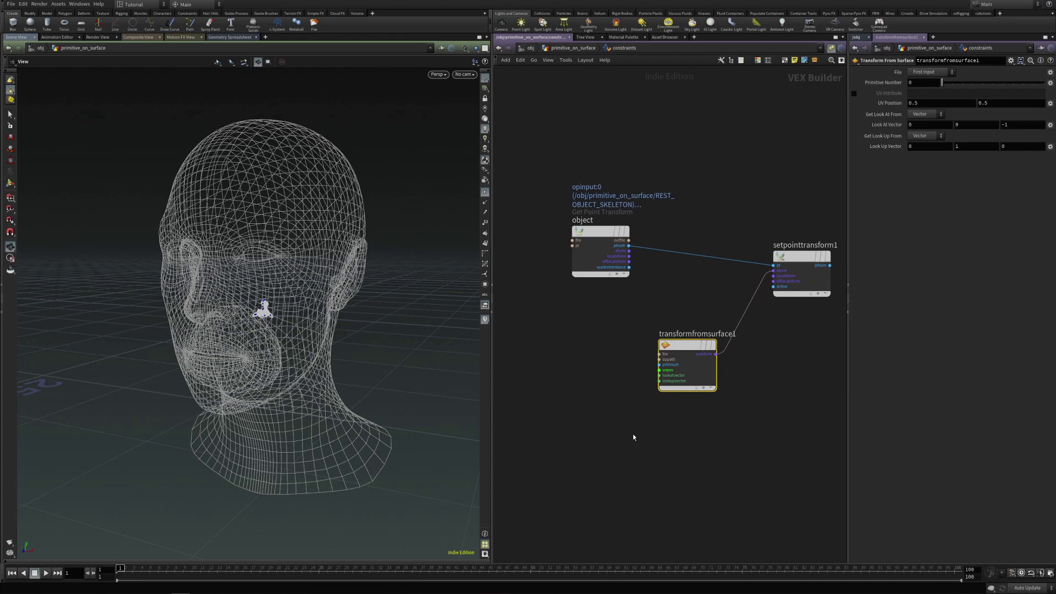
Set the File of transformfromsurface1 to Second Input and test different primitive numbers on the head.
click(927, 74)
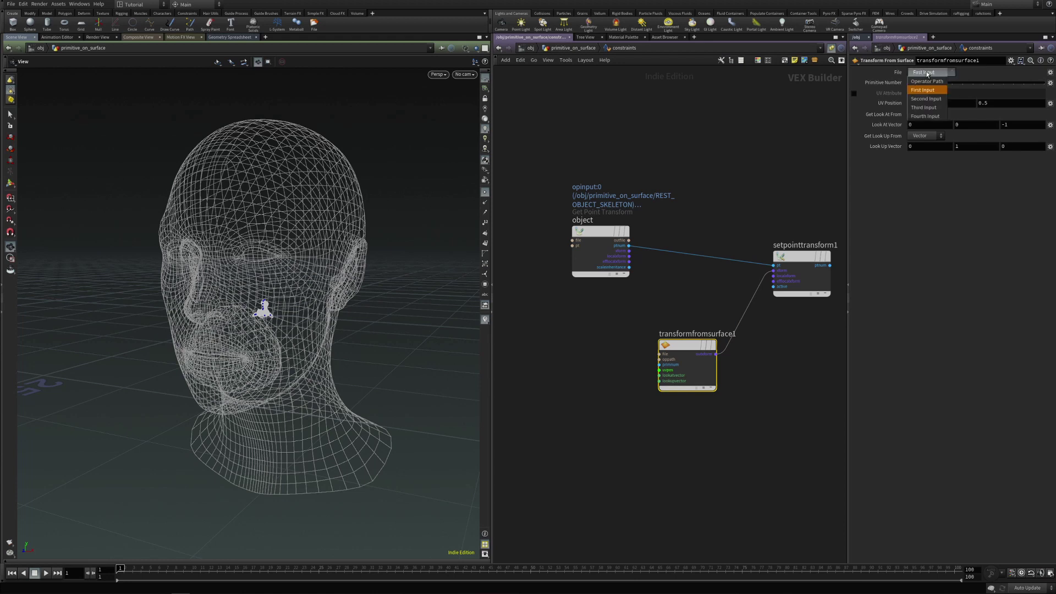
click(929, 99)
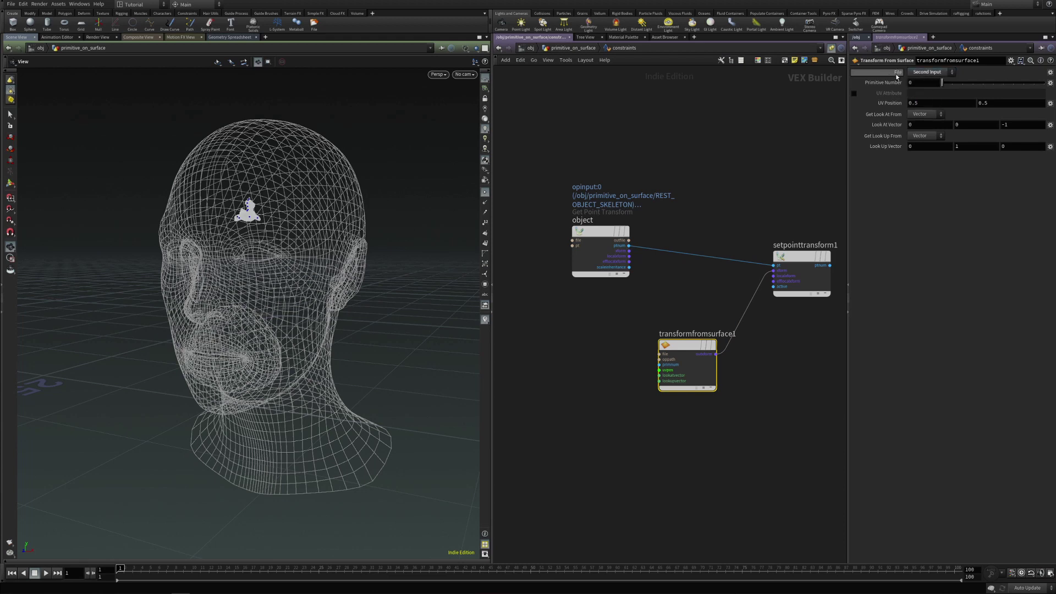
drag(941, 82, 1013, 83)
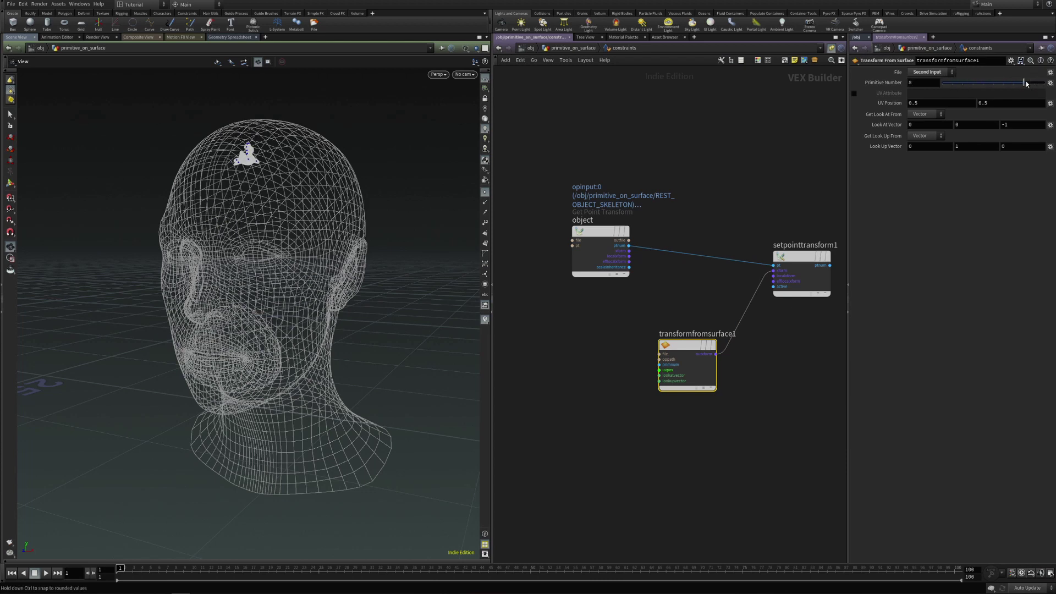
drag(198, 213, 274, 190)
drag(1013, 82, 936, 82)
Promote the Primitive Number of transformfromsurface1 to a parameter and try its slider on the constraints node.
click(1050, 83)
click(1052, 88)
click(700, 422)
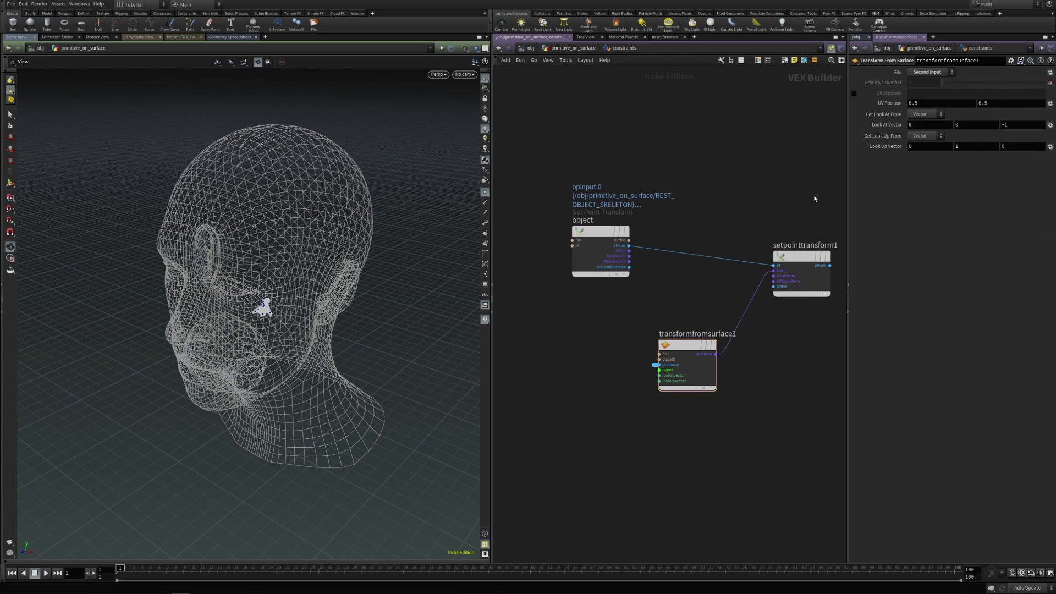
key(u)
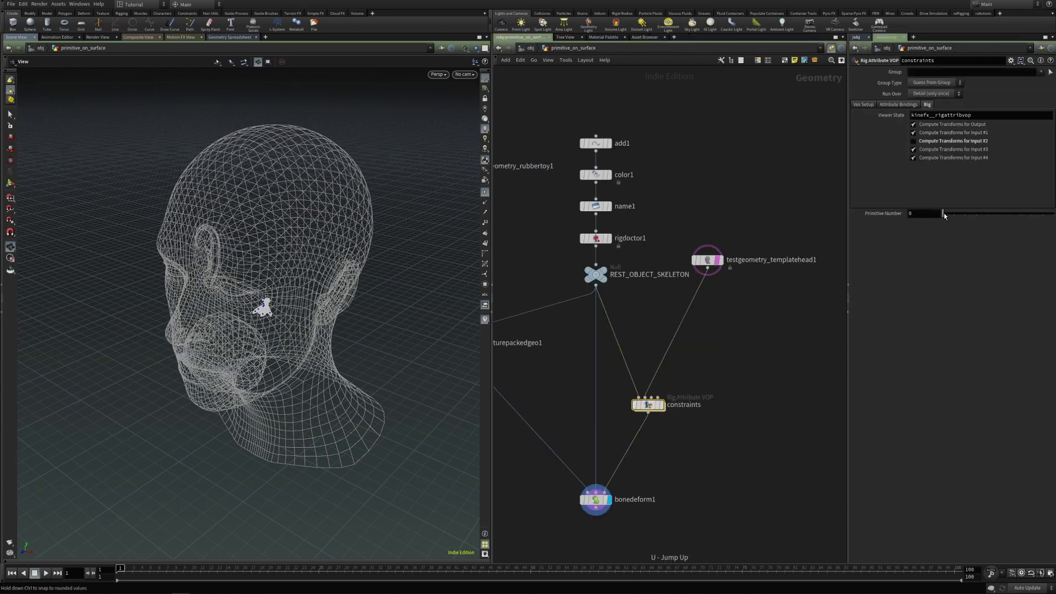
drag(889, 212, 942, 214)
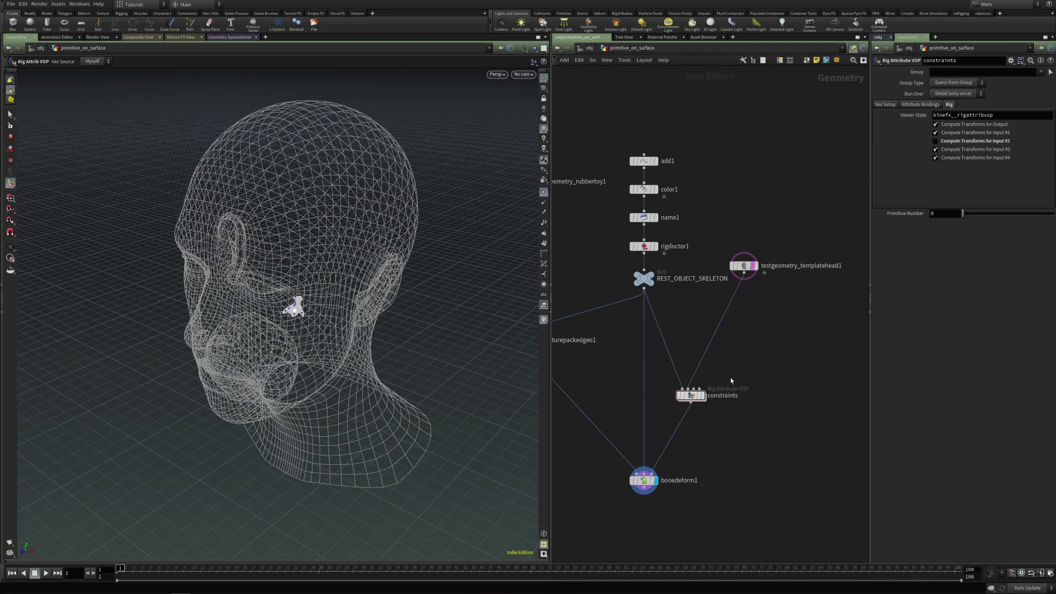
Reopen constraints, expand the promoted Primitive Number parameter into its own node, and rename the parameter pnum.
double_click(691, 395)
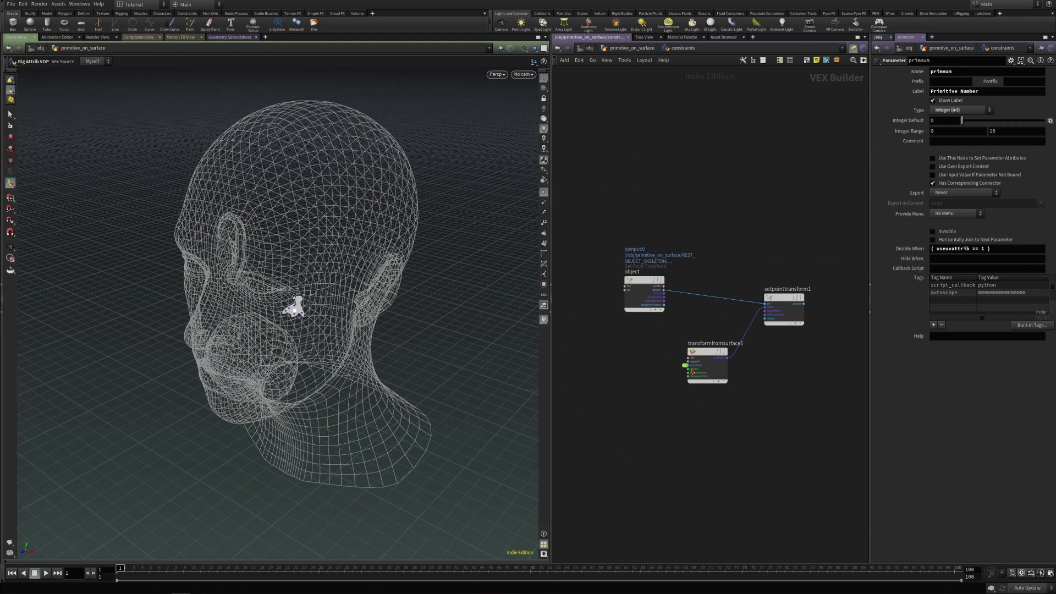
middle_click(689, 366)
click(942, 71)
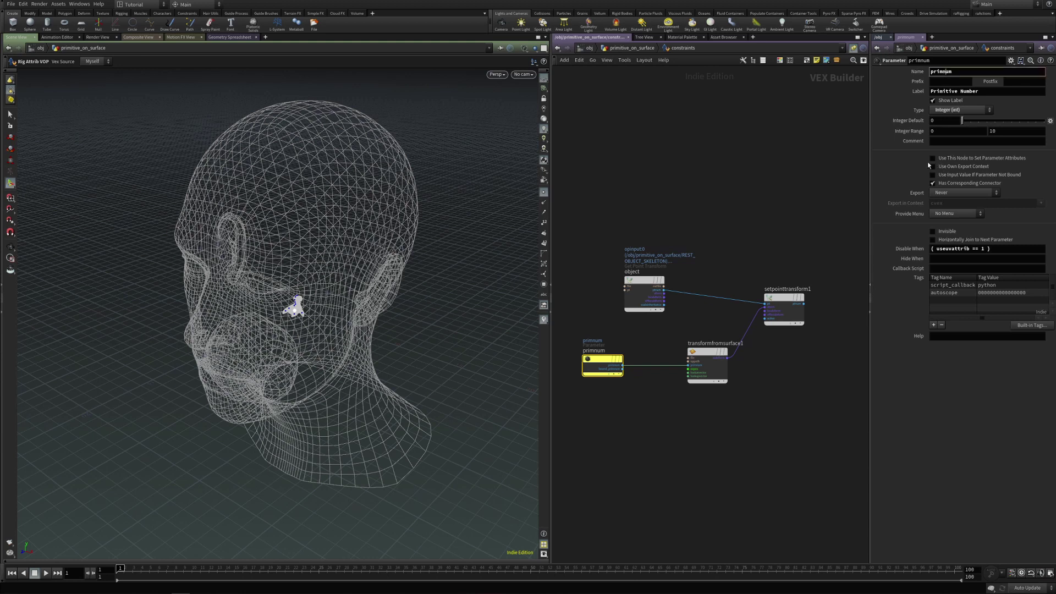
key(BackSpace)
key(BackSpace)
key(BackSpace)
key(Return)
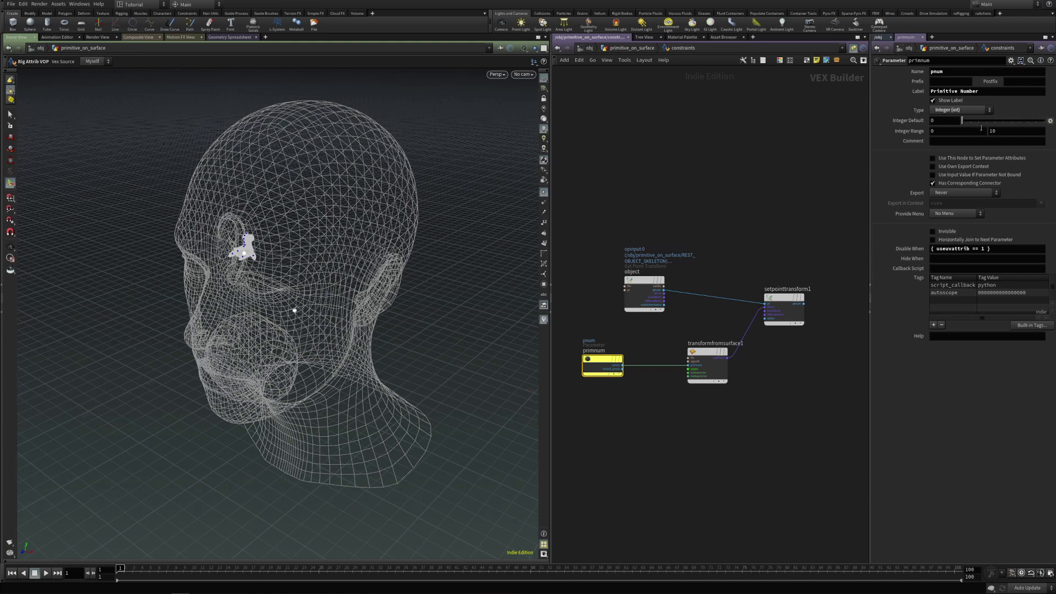
Set the upper limit of the Primitive Number parameter's integer range to 500.
click(1001, 132)
key(BackSpace)
text(500)
key(Return)
Return to the geometry network and slide the Primitive Number of constraints to 65, moving the toy across the head.
key(u)
mouse_move(980, 214)
mouse_down()
mouse_move(1014, 215)
mouse_move(959, 210)
mouse_move(971, 210)
mouse_up()
drag(967, 209, 966, 212)
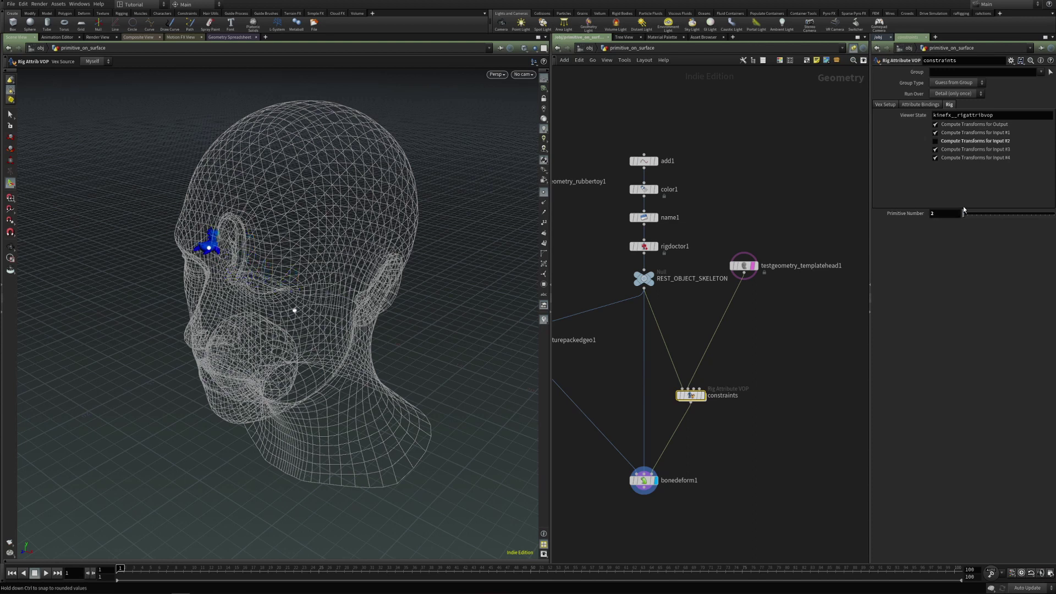
mouse_move(239, 281)
alt+mouse_down()
mouse_move(281, 341)
mouse_move(238, 302)
alt+mouse_up()
drag(966, 212, 976, 213)
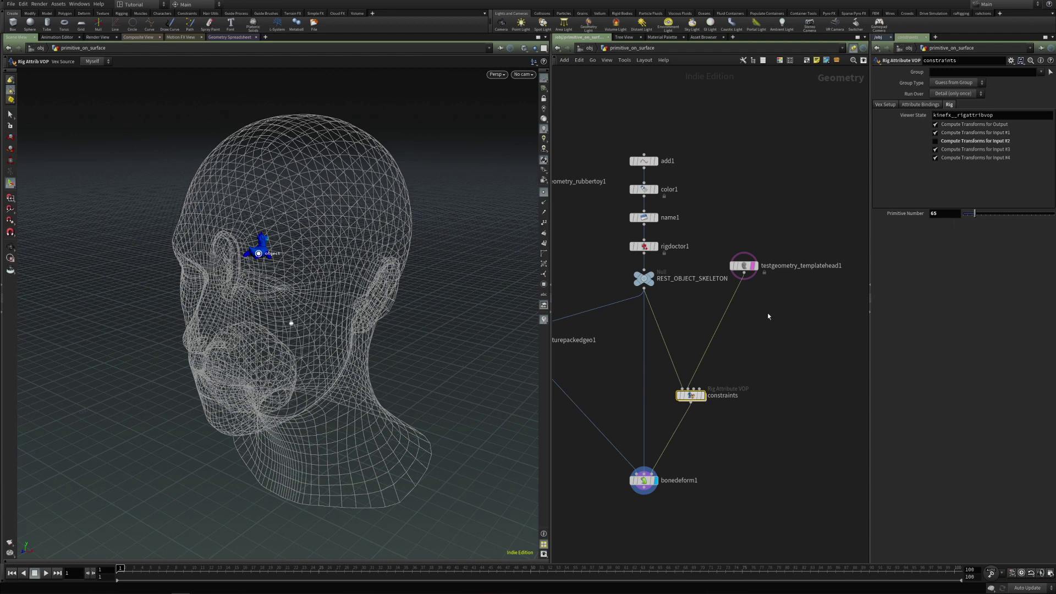
Insert a Normal node between testgeometry_templatehead1 and constraints, and set it to add normals to Primitives.
drag(288, 222, 239, 209)
key(Return)
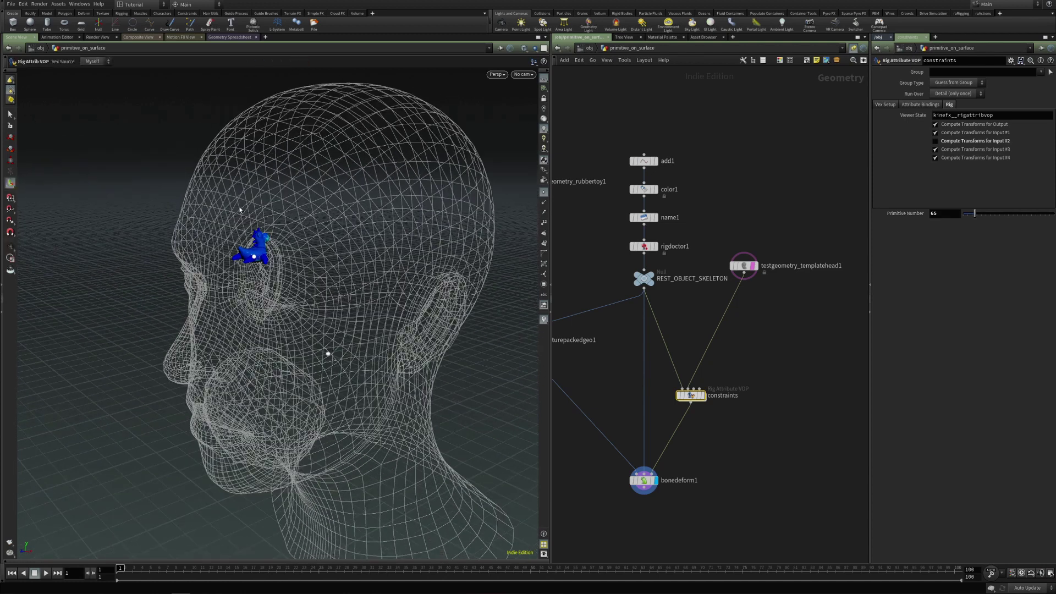
key(Tab)
text(normal)
key(Return)
click(773, 317)
drag(774, 319, 743, 313)
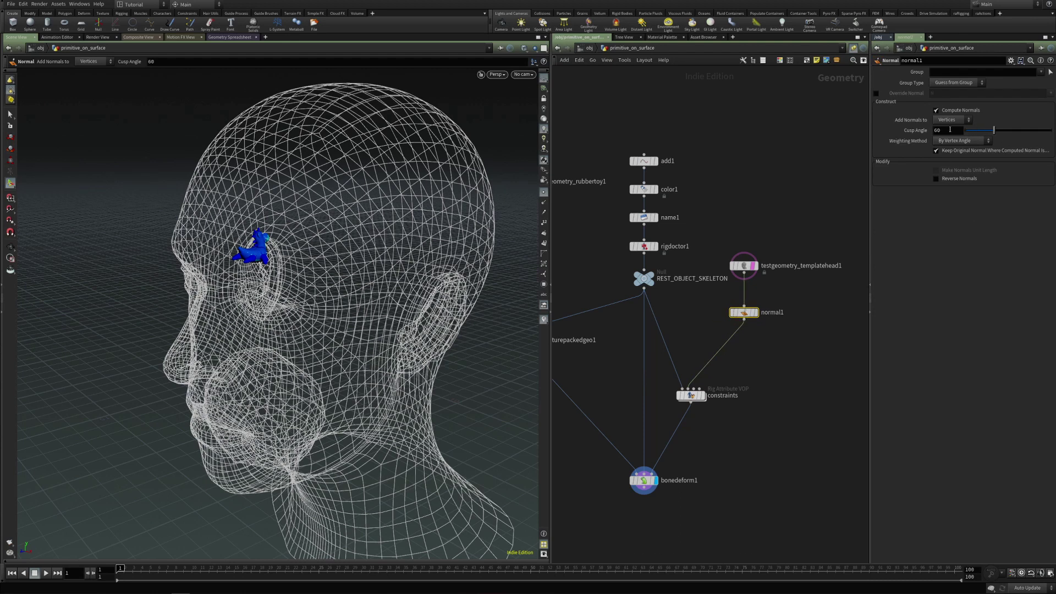
click(950, 120)
click(946, 149)
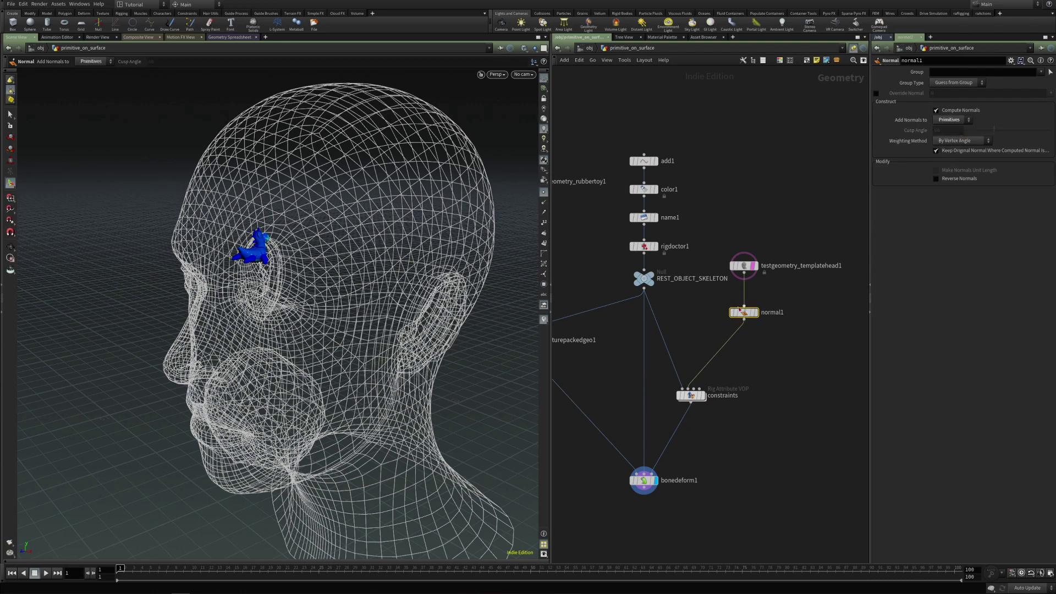
Inside constraints, make transformfromsurface1 get its look-at direction from an attribute and set the Look At Attribute to N.
double_click(691, 396)
click(713, 388)
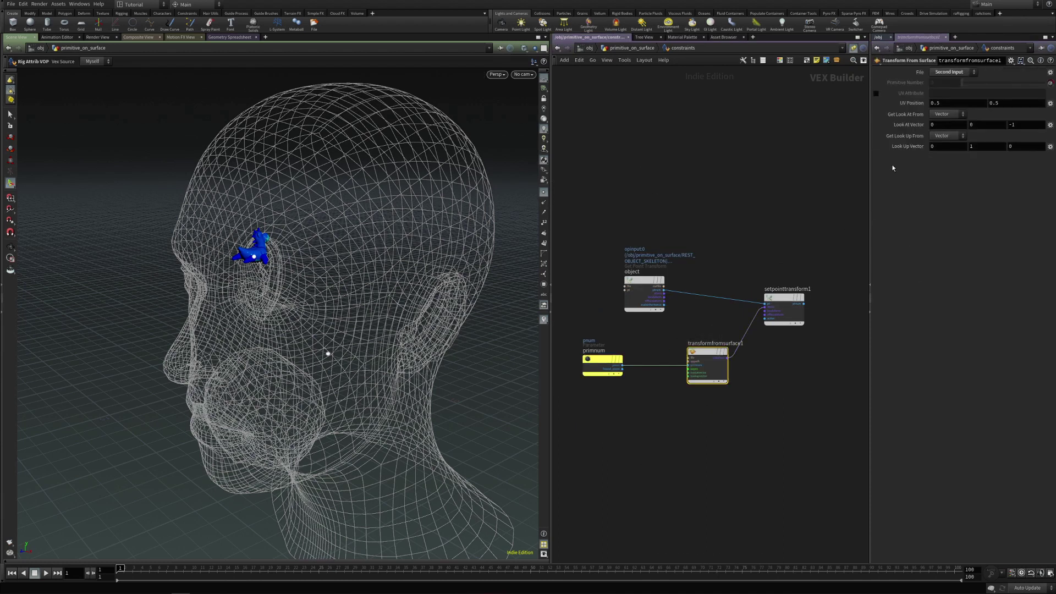
click(942, 116)
click(940, 126)
click(939, 126)
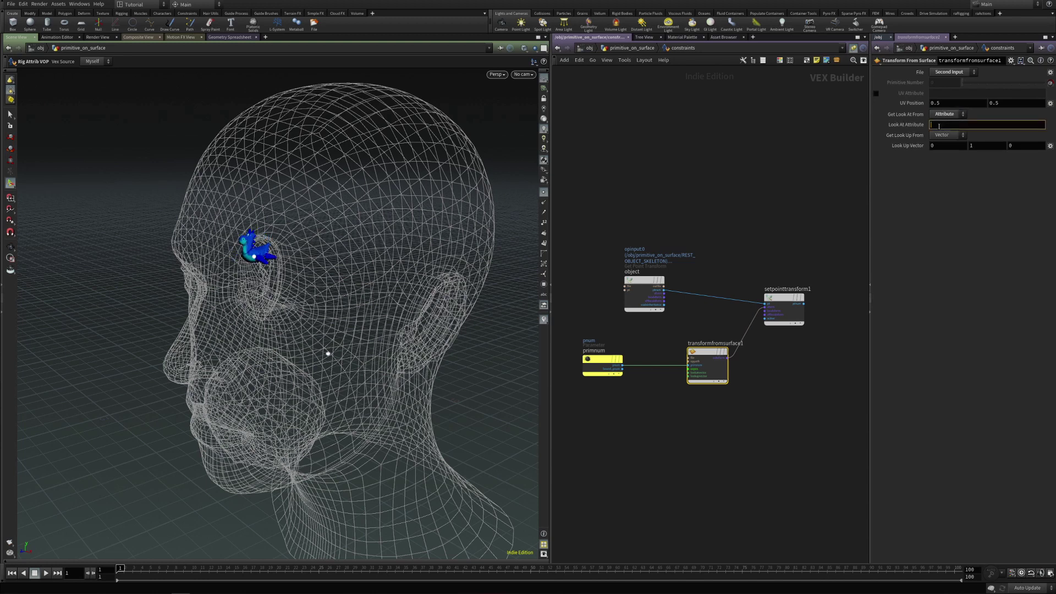
key(Return)
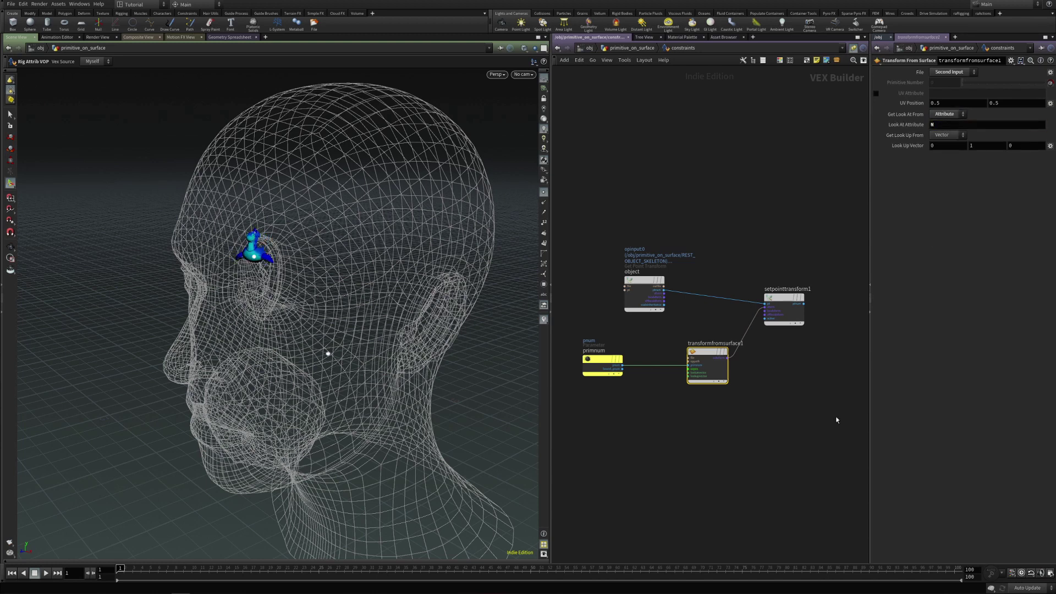
Return to the geometry network, slide the Primitive Number of constraints to 96, and check the toy's orientation on the head.
key(u)
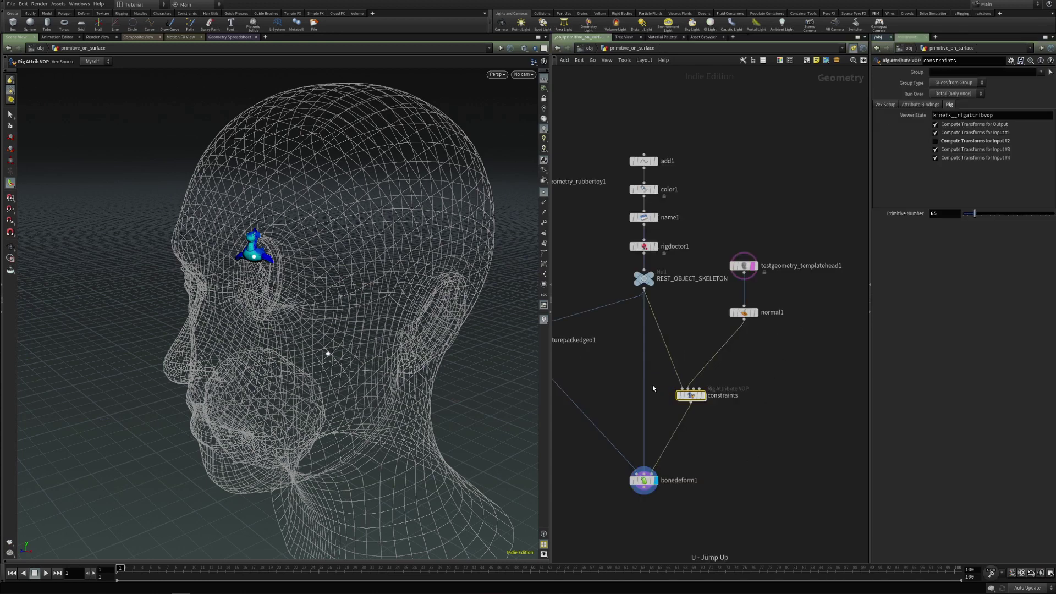
drag(973, 213, 981, 216)
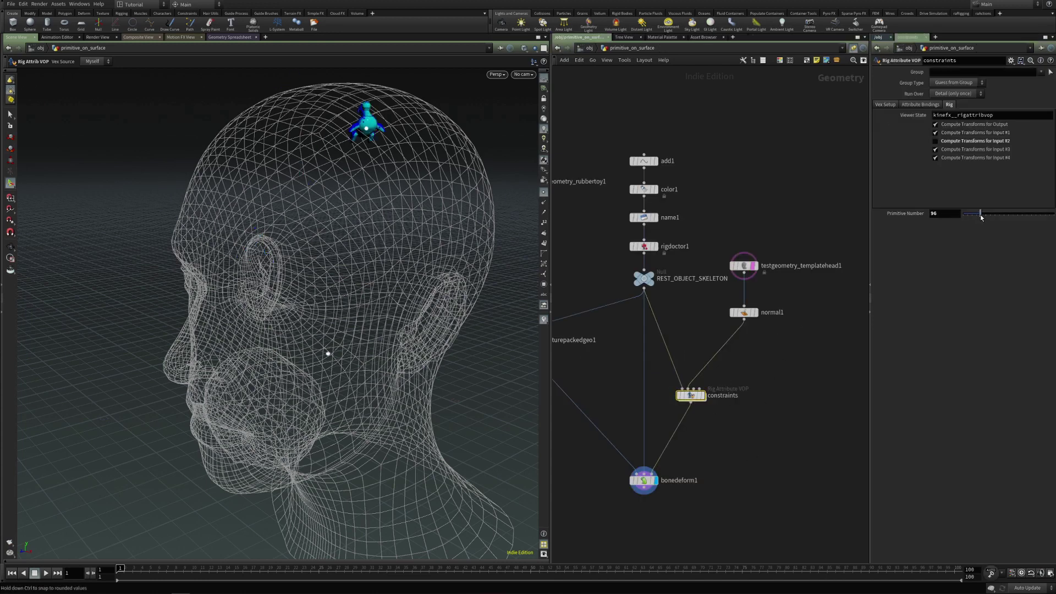
alt+drag(325, 171, 407, 154)
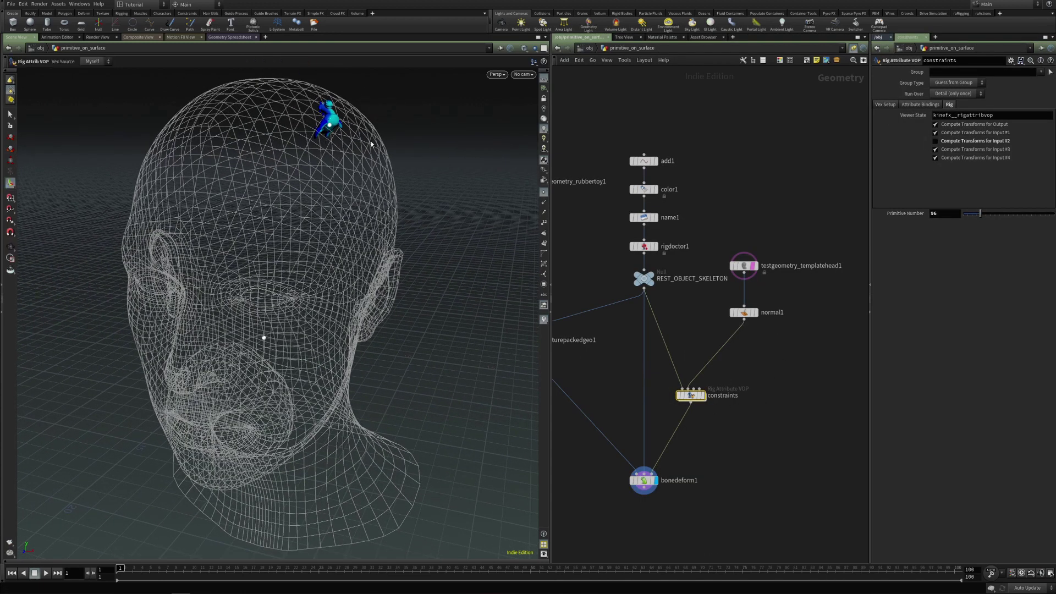
scroll(371, 144, down, 5)
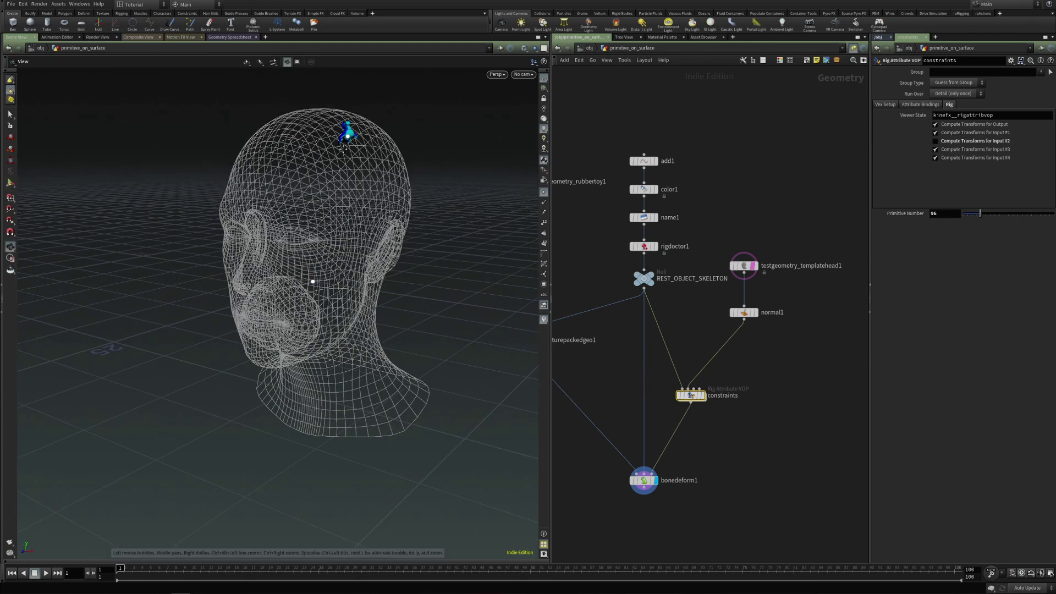
alt+middle_drag(367, 184, 355, 235)
alt+drag(356, 235, 318, 226)
key(h)
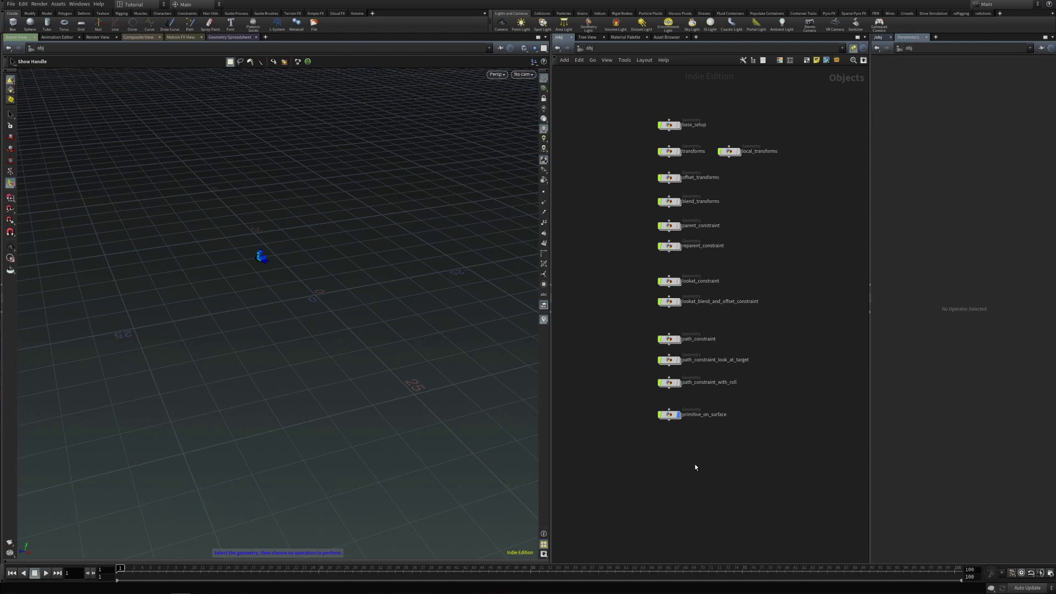
Duplicate the primitive_on_surface object and rename the copy closest_primitive_on_surface.
scroll(695, 407, up, 3)
alt+drag(668, 385, 670, 427)
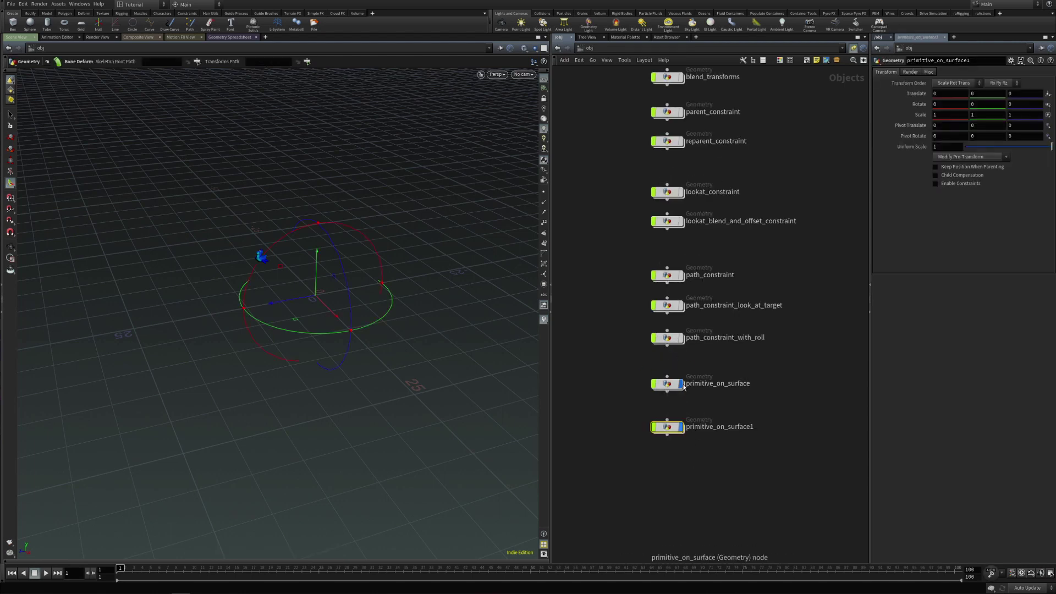
double_click(706, 428)
double_click(765, 428)
text(closest_primiti)
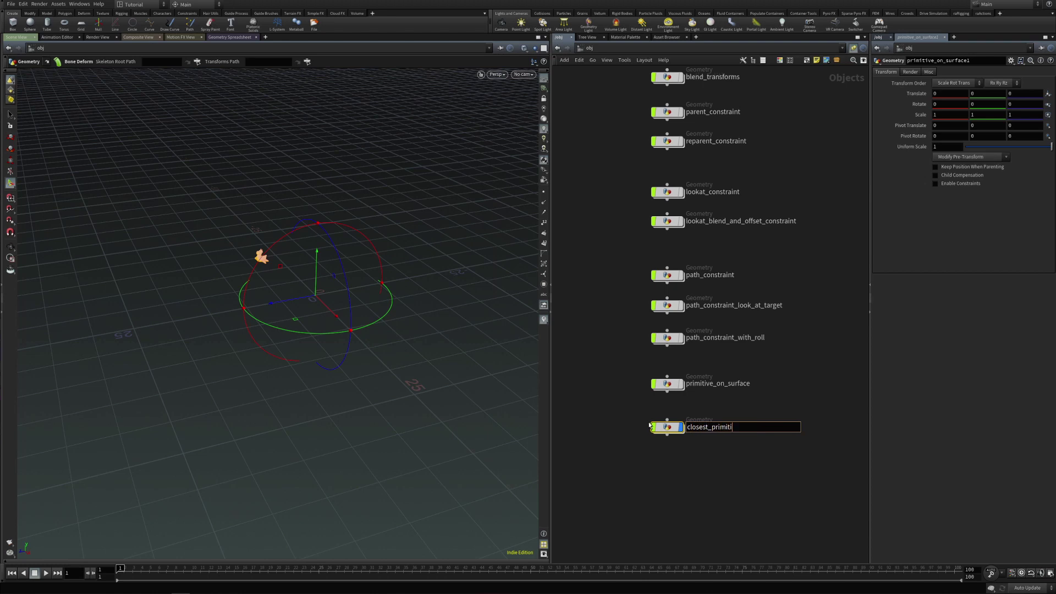
text(ve_on_surface)
key(Return)
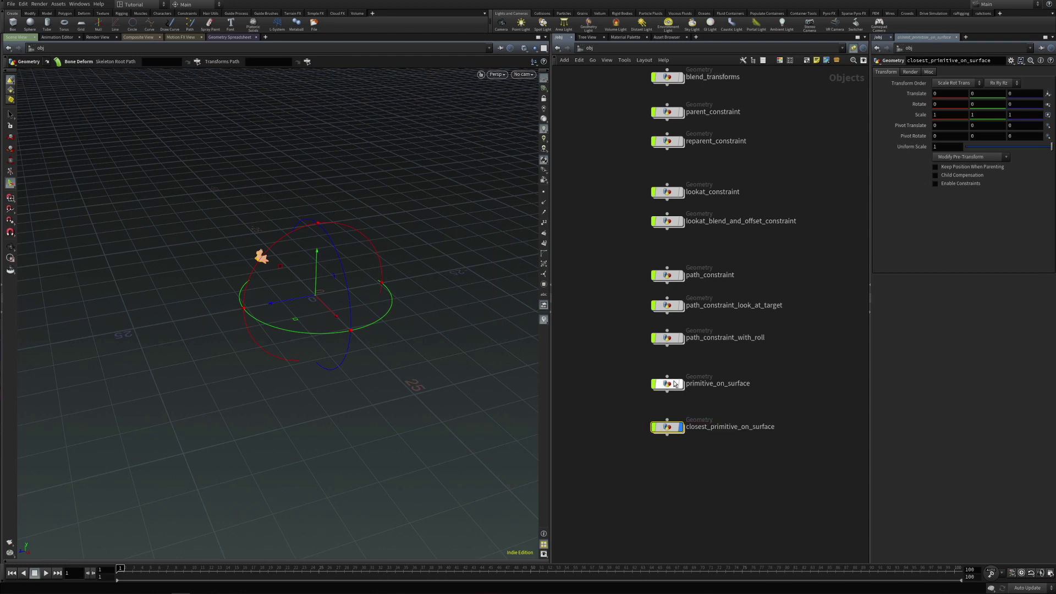
Open the constraints node inside closest_primitive_on_surface and delete the primnum parameter node.
double_click(666, 426)
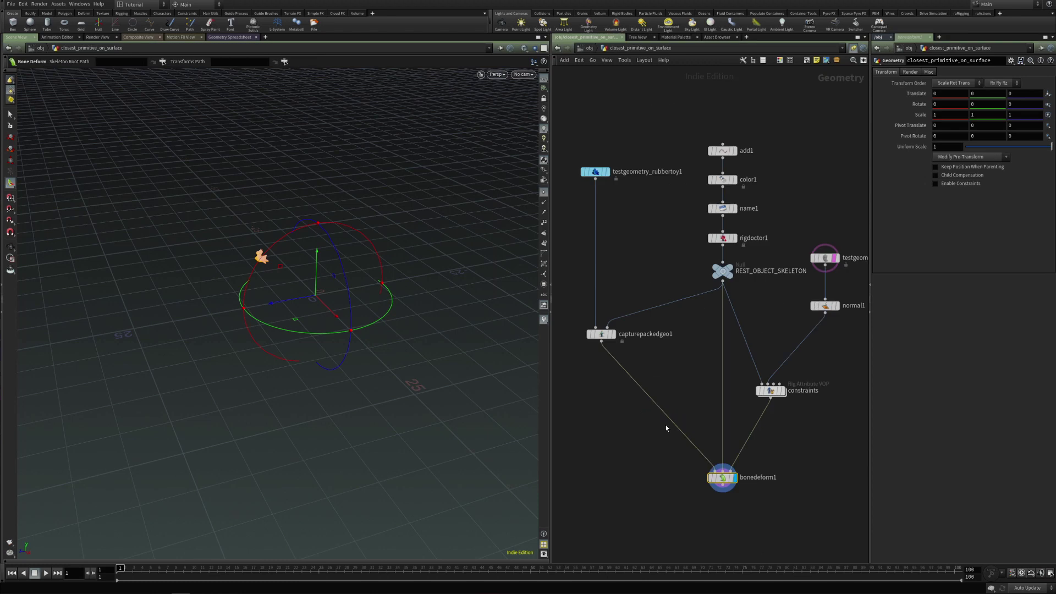
double_click(770, 390)
drag(559, 319, 650, 395)
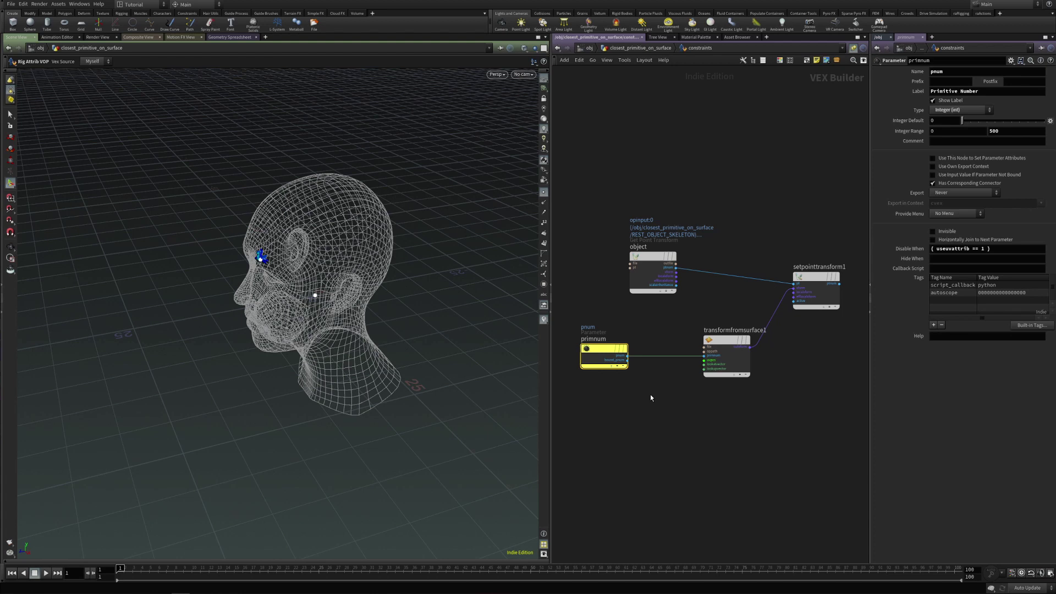
key(Delete)
Add an Extract Transform node beside the object node and connect the object's xform output to its xform input.
click(652, 254)
drag(652, 254, 574, 266)
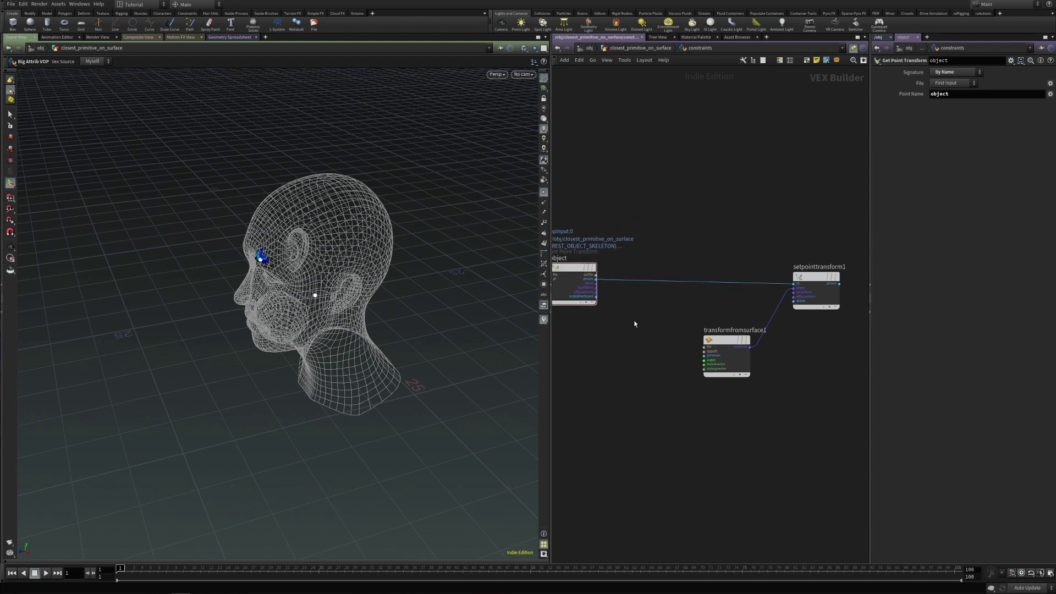
key(Tab)
text(extra)
key(Down)
key(Return)
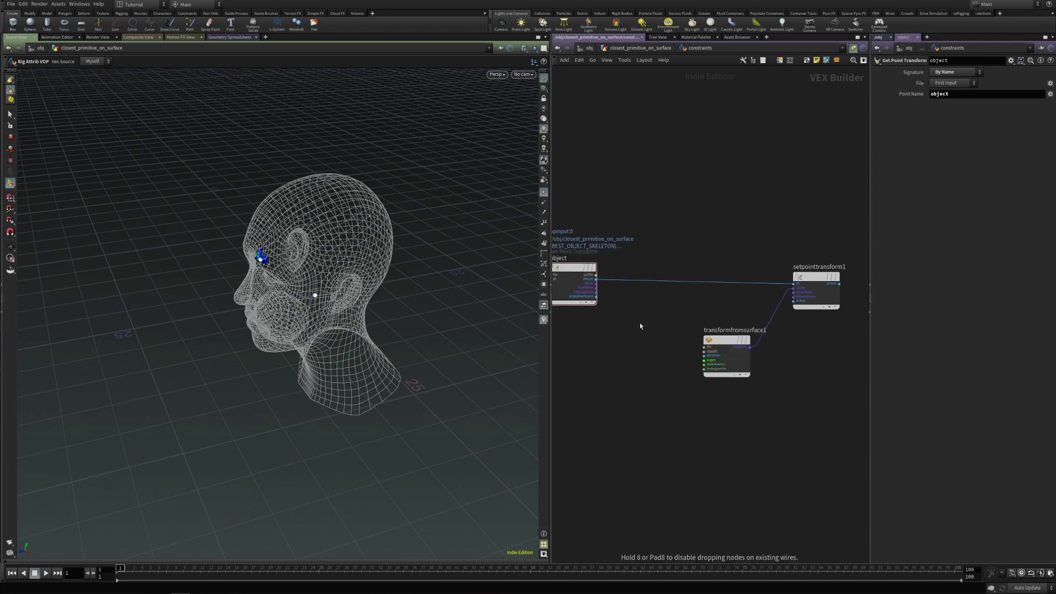
click(639, 326)
drag(639, 326, 649, 305)
scroll(613, 306, up, 2)
middle_drag(613, 307, 678, 314)
click(656, 284)
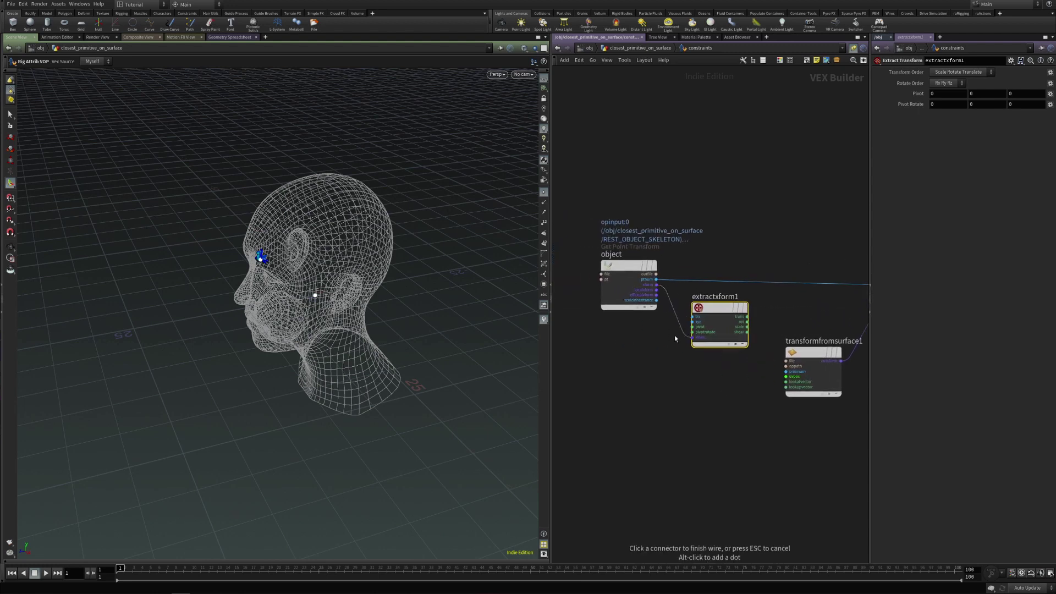
click(692, 337)
drag(716, 309, 702, 309)
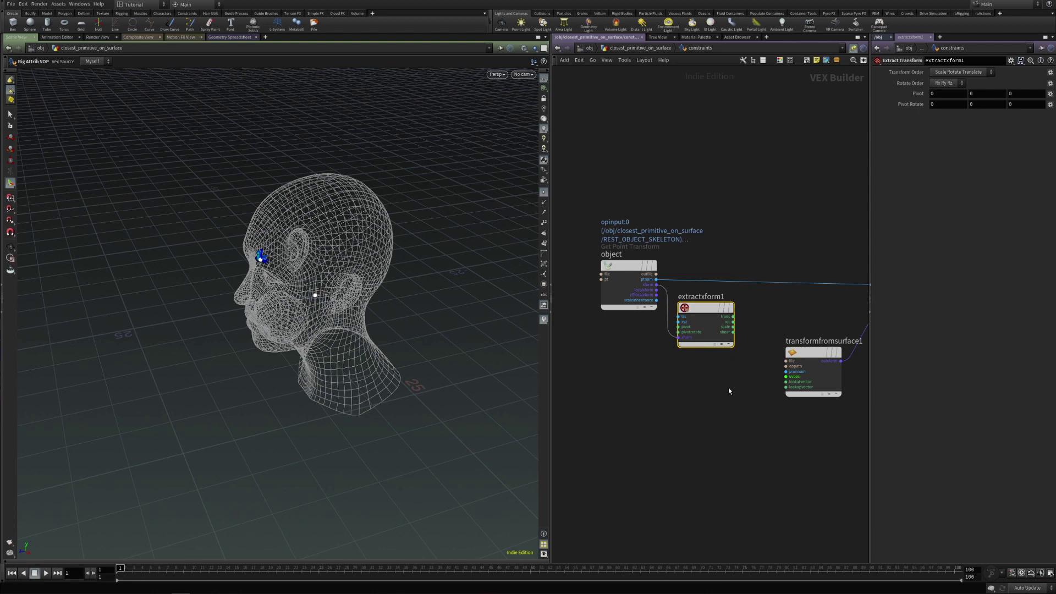
middle_drag(713, 385, 692, 389)
key(Tab)
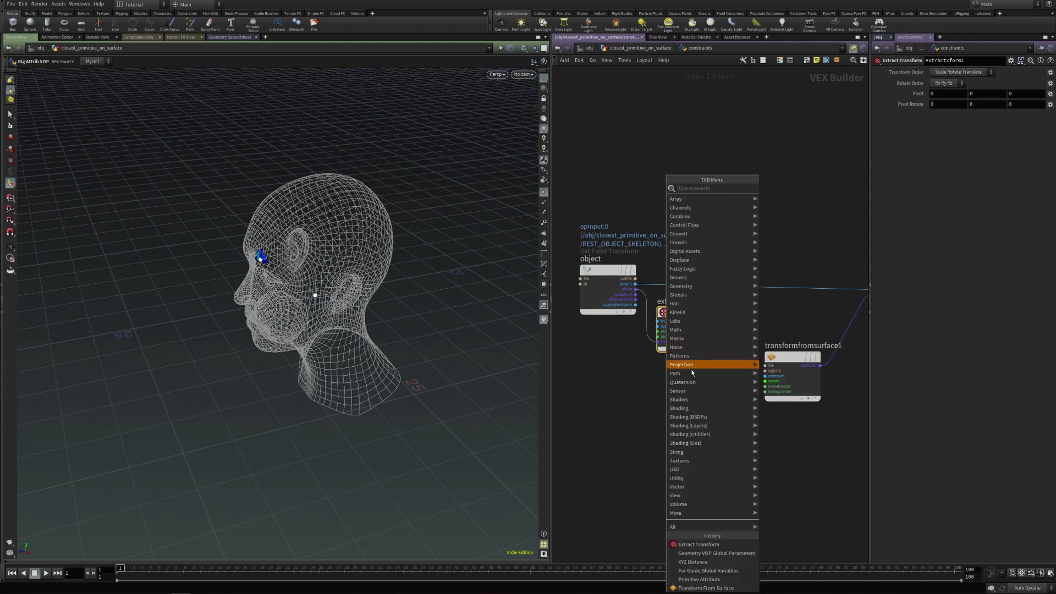
click(790, 313)
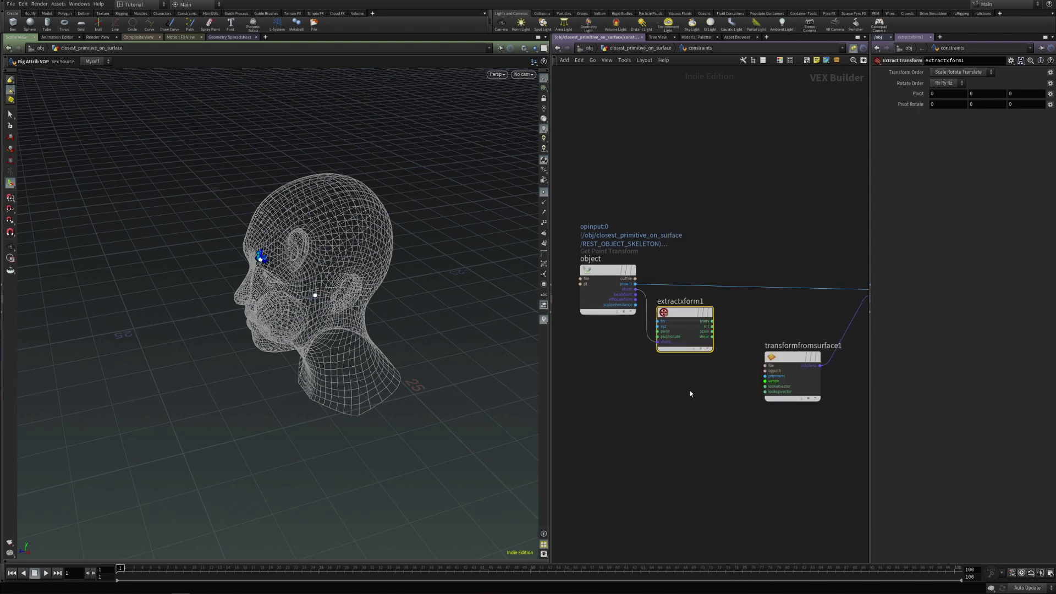
Rearrange the nodes to make room and add an XYZ Distance node between extractxform1 and transformfromsurface1.
middle_drag(689, 391, 684, 366)
drag(782, 333, 797, 337)
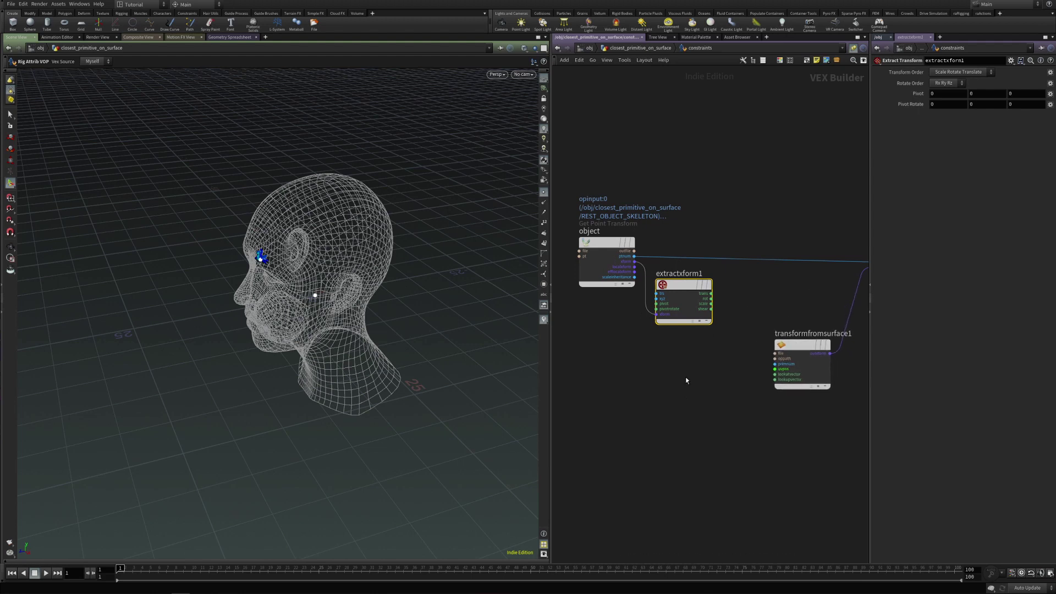
scroll(685, 377, down, 2)
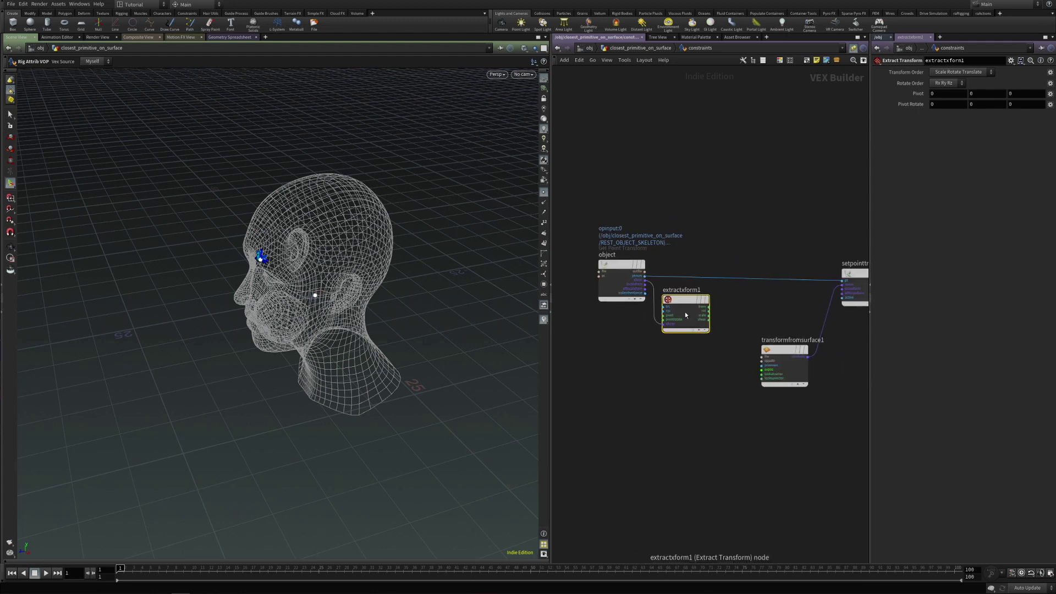
drag(680, 297, 683, 293)
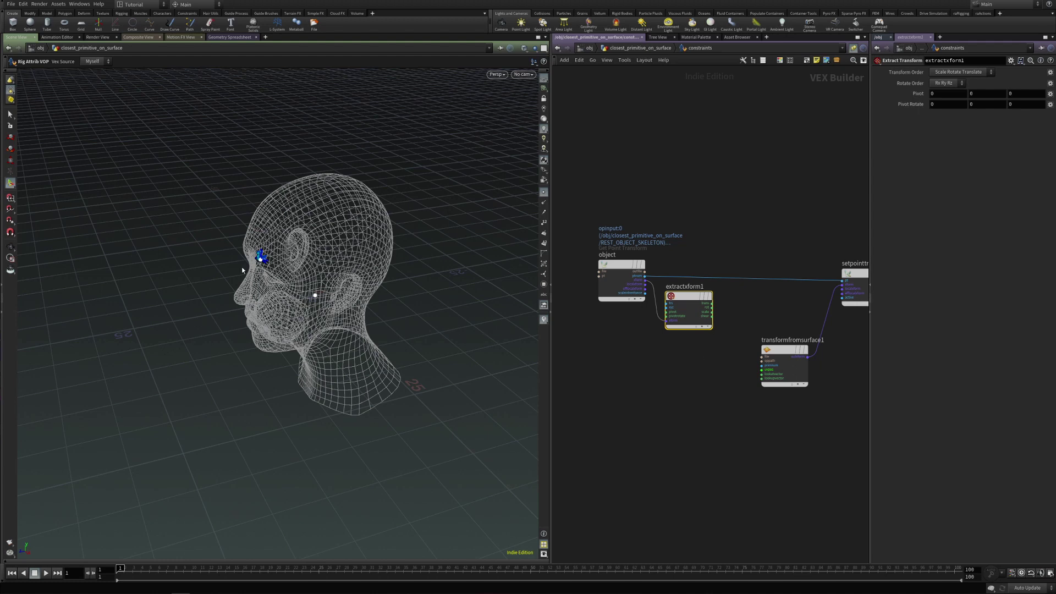
click(705, 366)
key(Tab)
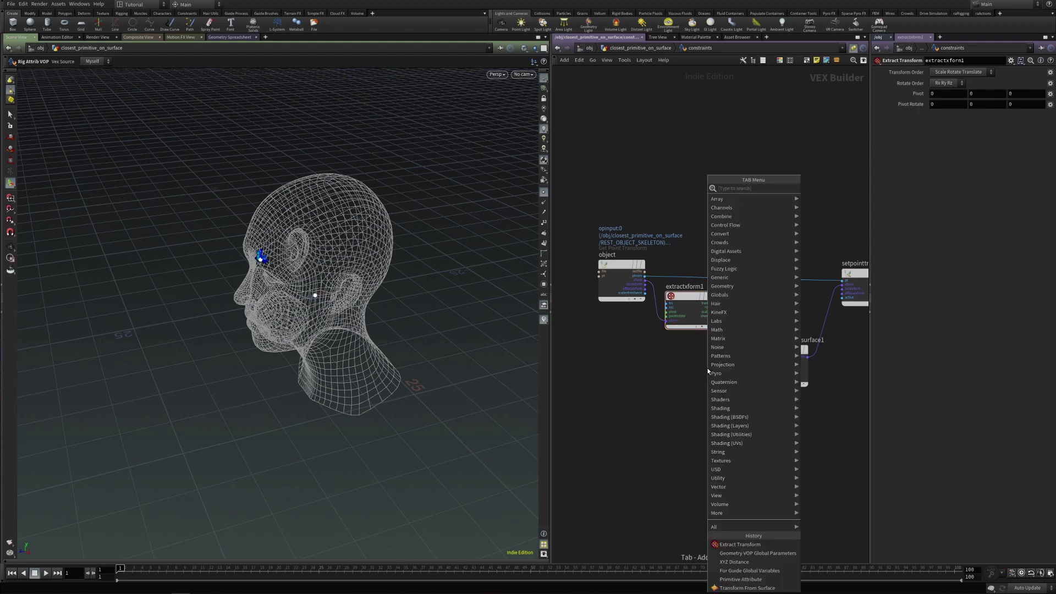
text(x)
key(Down)
key(Return)
click(707, 370)
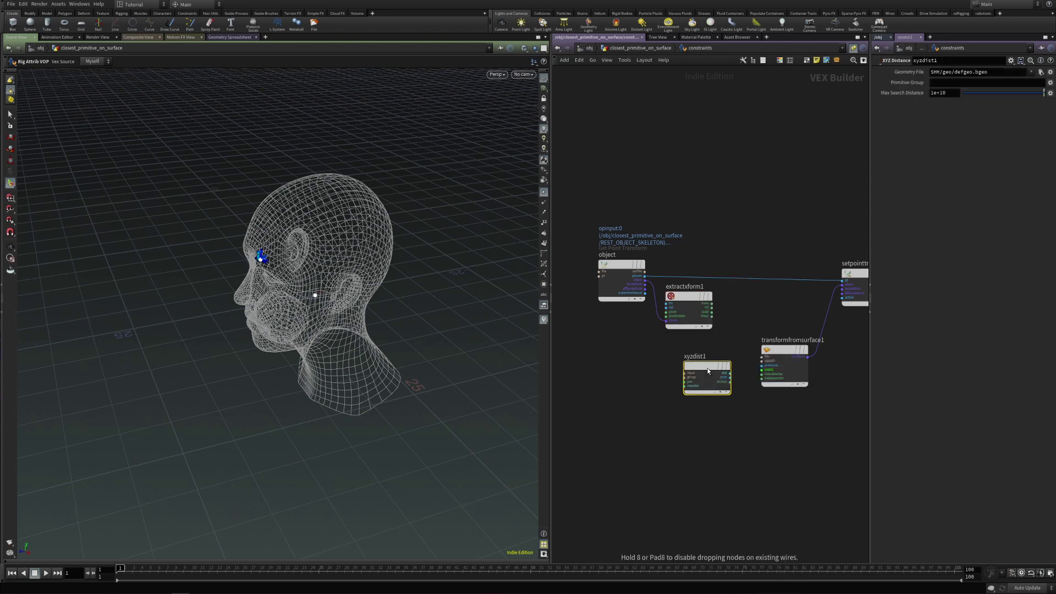
drag(699, 372, 717, 365)
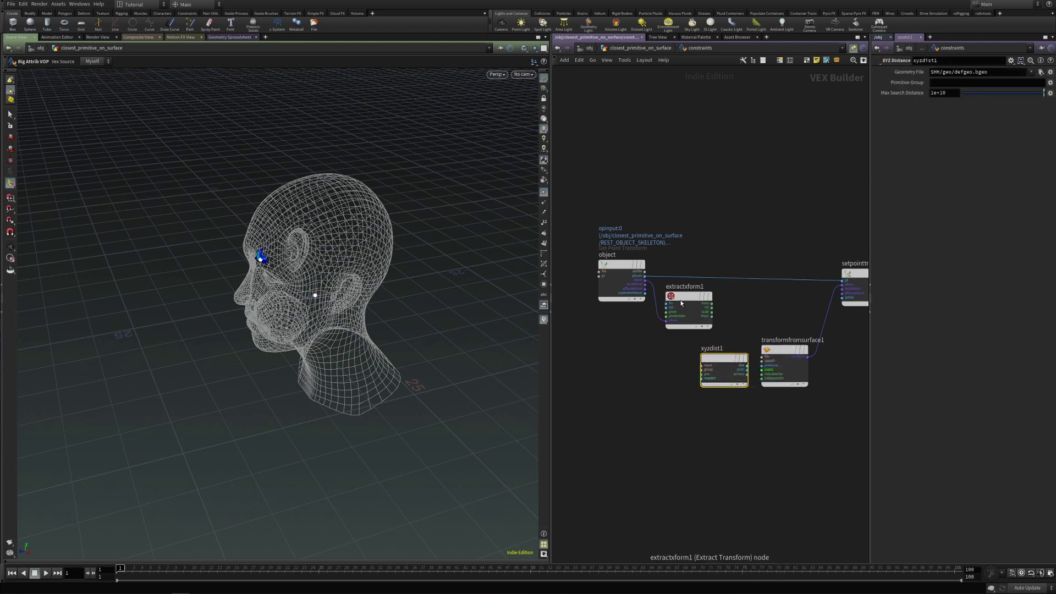
Connect the trans output of extractxform1 to the pos input of xyzdist1.
drag(682, 300, 677, 303)
scroll(680, 375, up, 2)
click(711, 374)
click(722, 276)
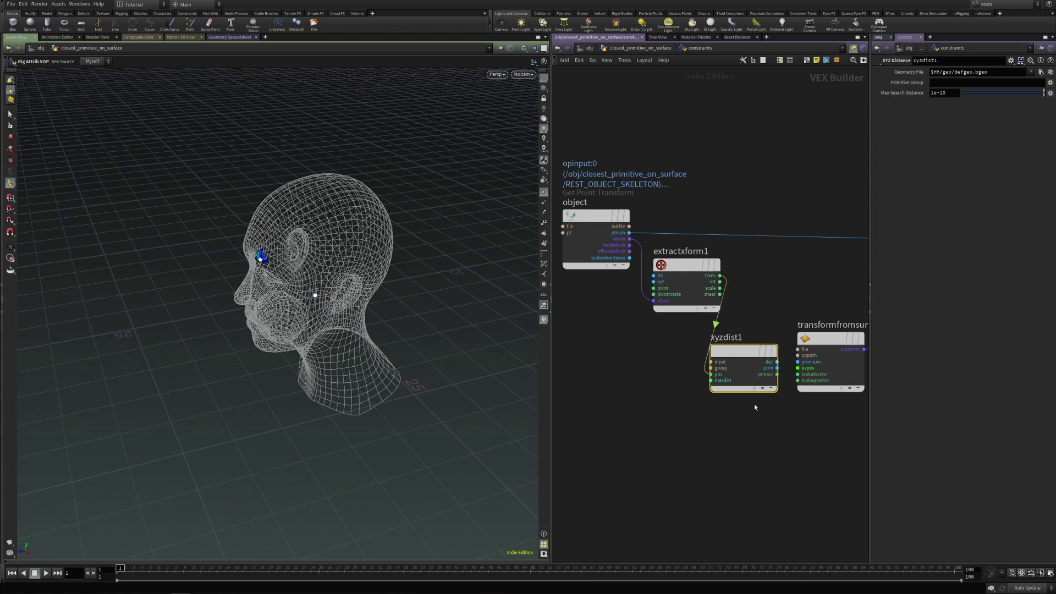
Space out xyzdist1, transformfromsurface1 and setpointtransform1 across the network.
scroll(755, 407, down, 3)
middle_drag(791, 434, 674, 444)
drag(692, 226, 787, 475)
drag(686, 370, 748, 364)
drag(612, 362, 652, 331)
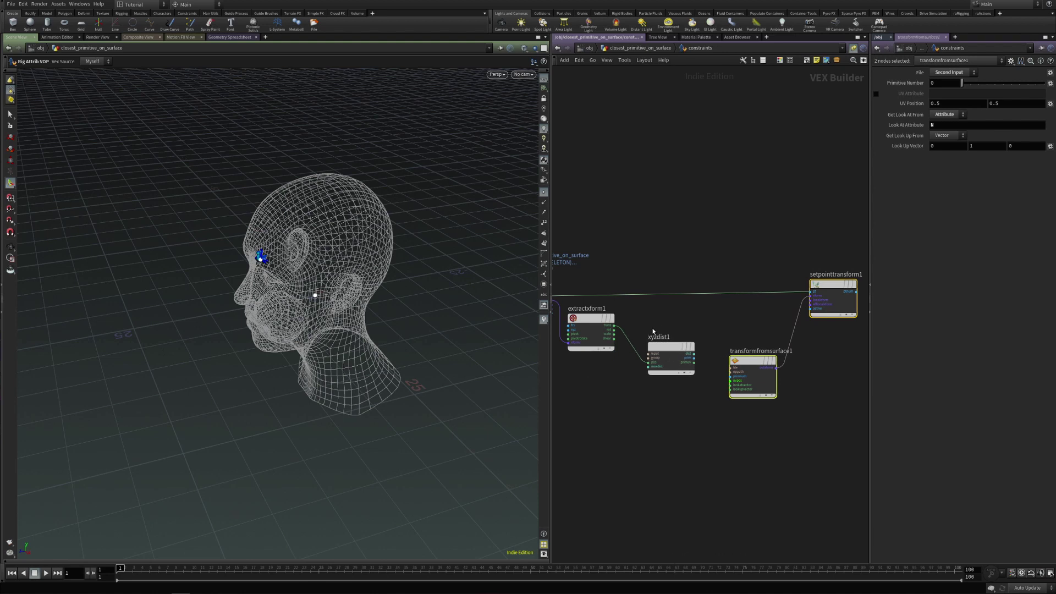
middle_drag(639, 377, 686, 379)
scroll(686, 380, up, 2)
click(675, 409)
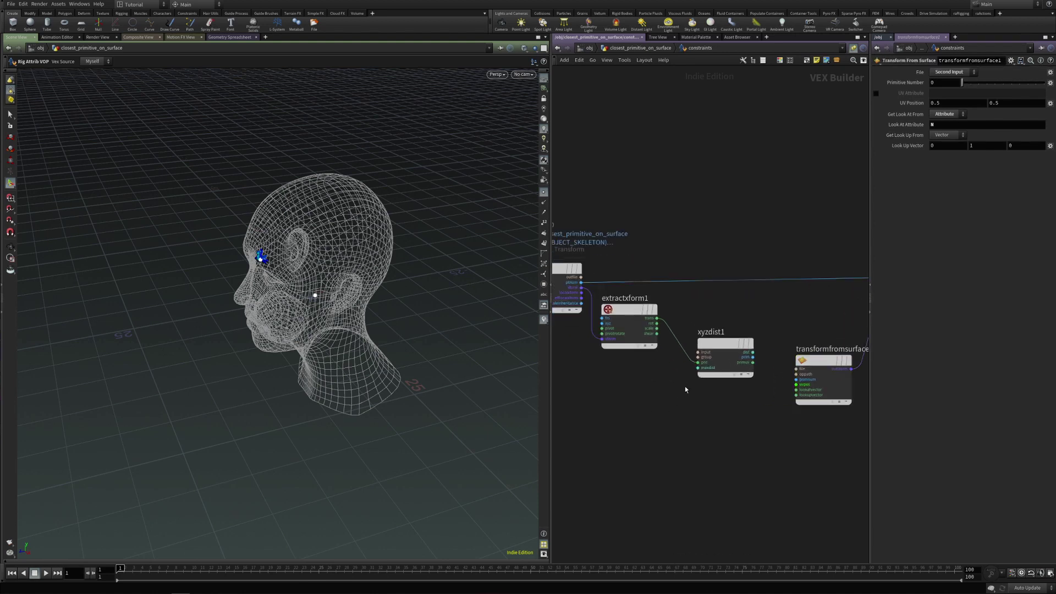
drag(705, 353, 708, 362)
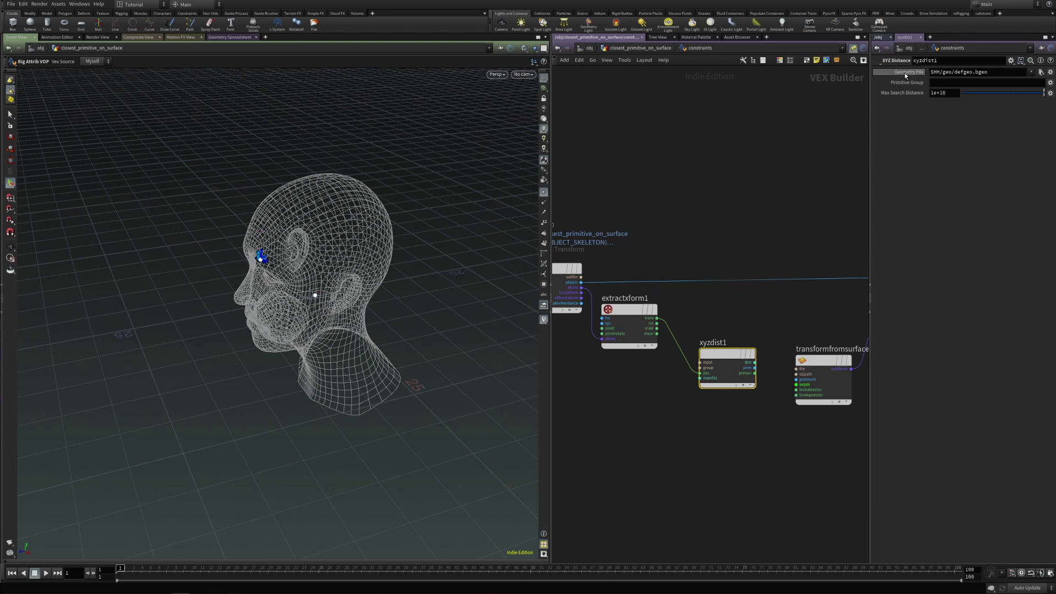
Add a Geometry VOP Global Parameters node below the object node.
scroll(641, 428, down, 3)
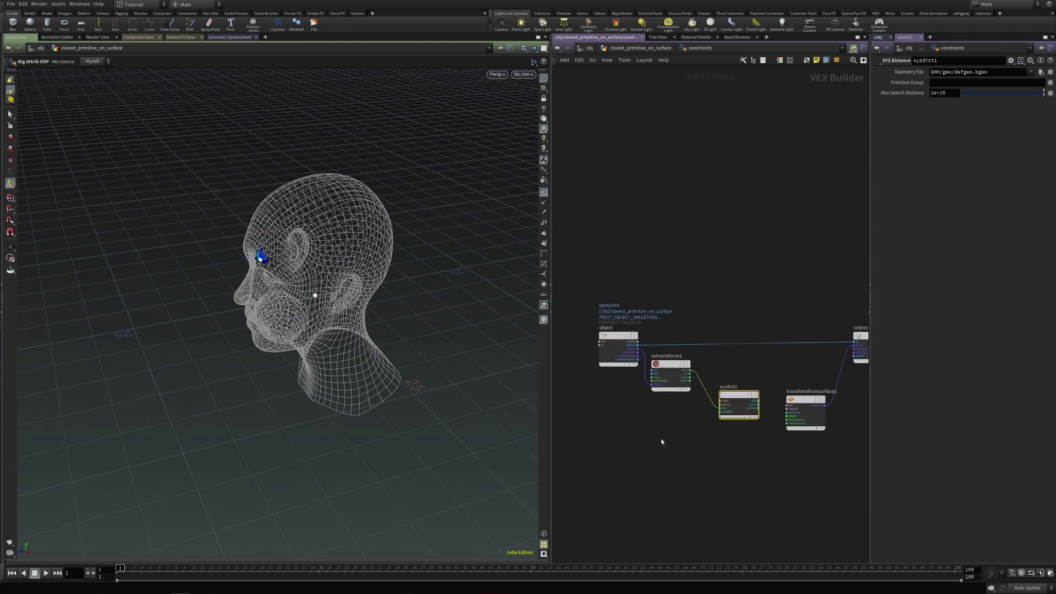
key(Tab)
text(geome)
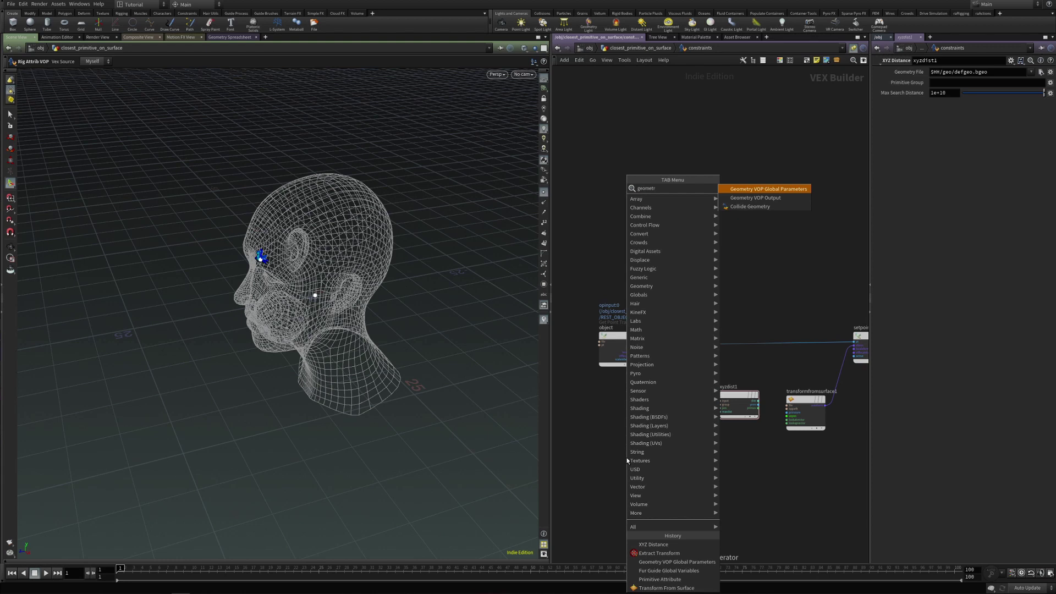
key(Return)
click(643, 438)
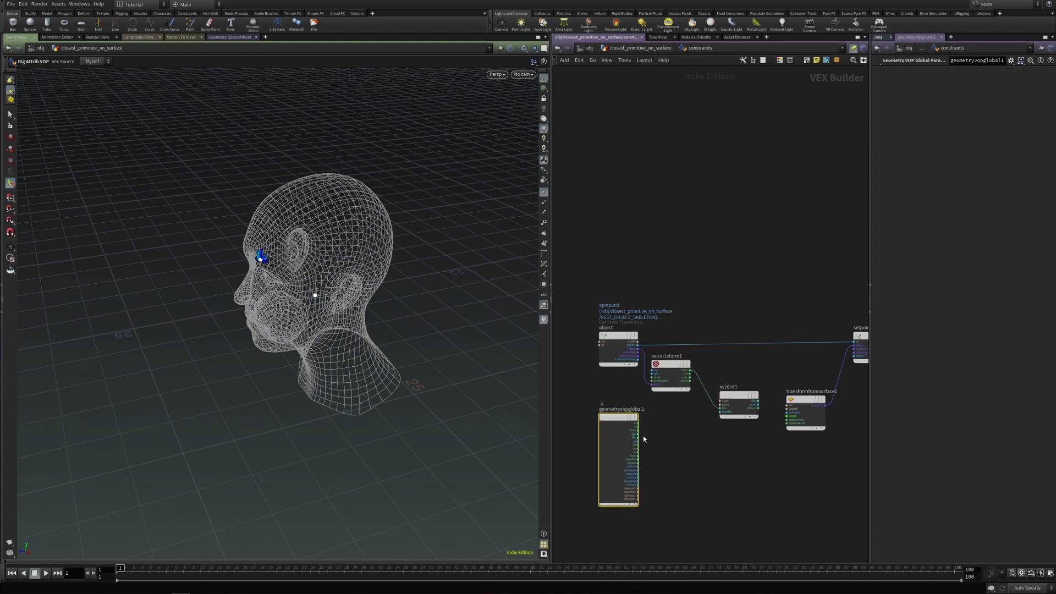
Connect the second geometry input from the global parameters node to the input connector of xyzdist1.
scroll(644, 439, up, 2)
click(636, 503)
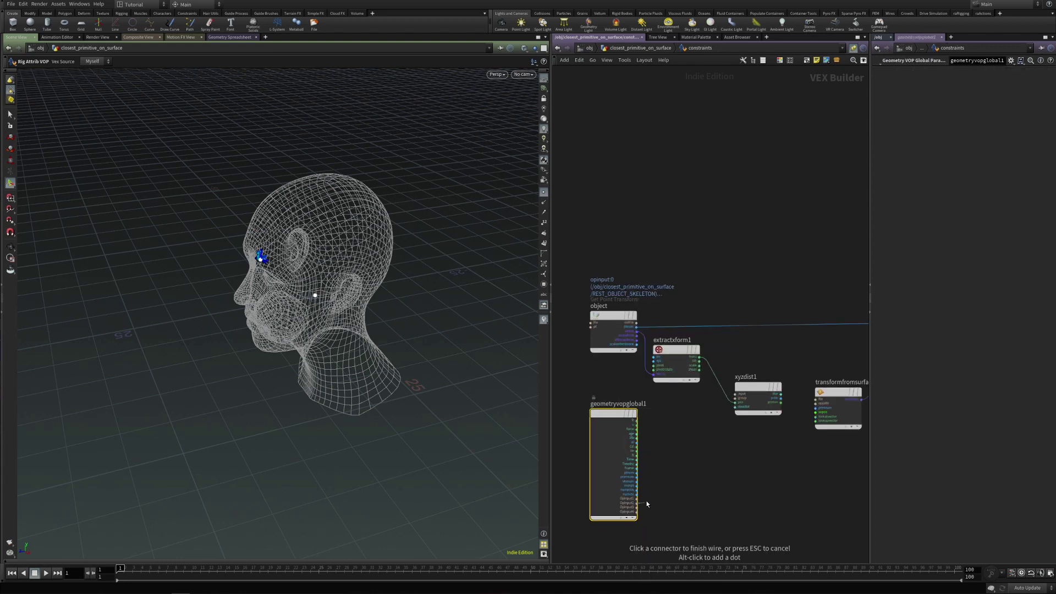
click(735, 395)
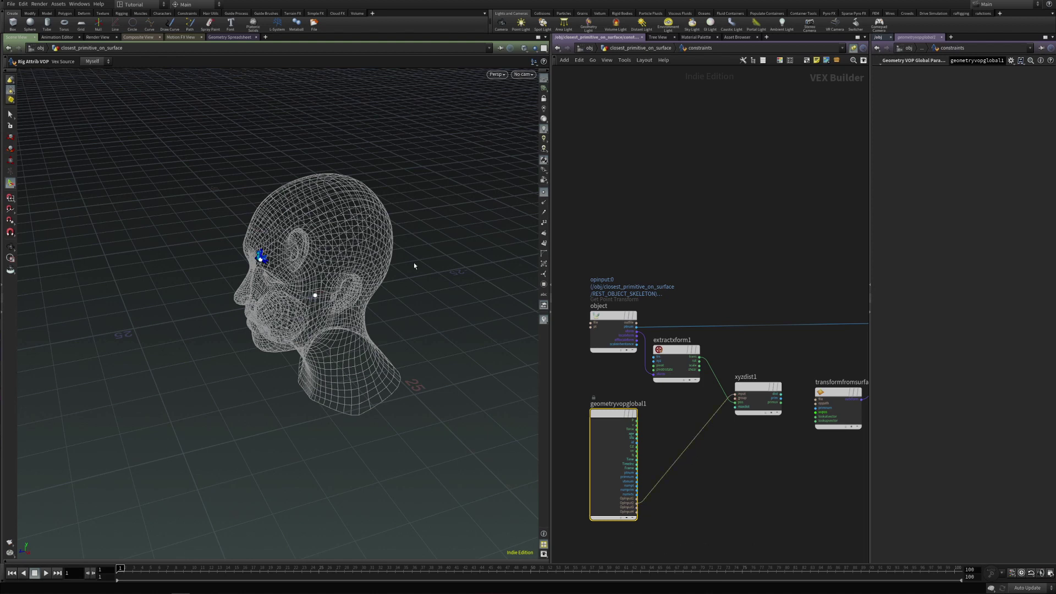
drag(752, 384, 749, 394)
Connect the prim output of xyzdist1 to the primnum input of transformfromsurface1.
scroll(795, 427, up, 3)
middle_drag(796, 427, 673, 430)
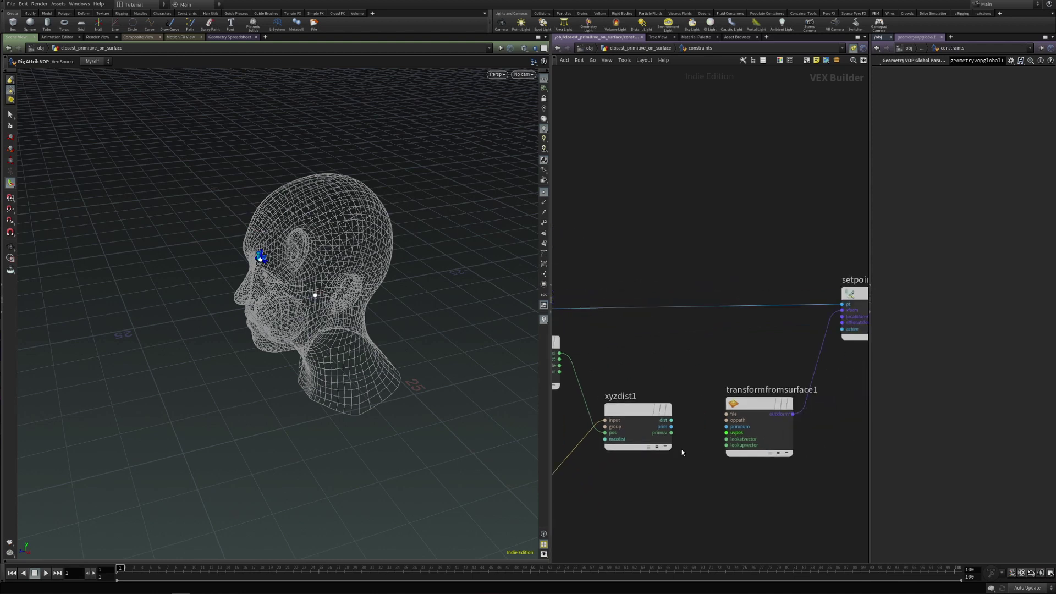
click(672, 428)
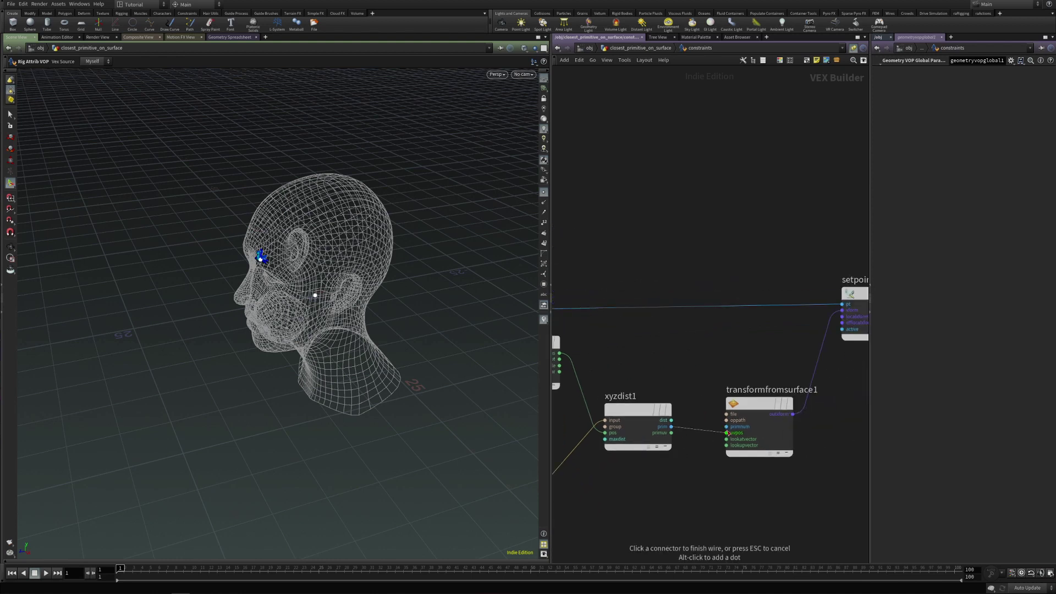
click(727, 427)
click(762, 409)
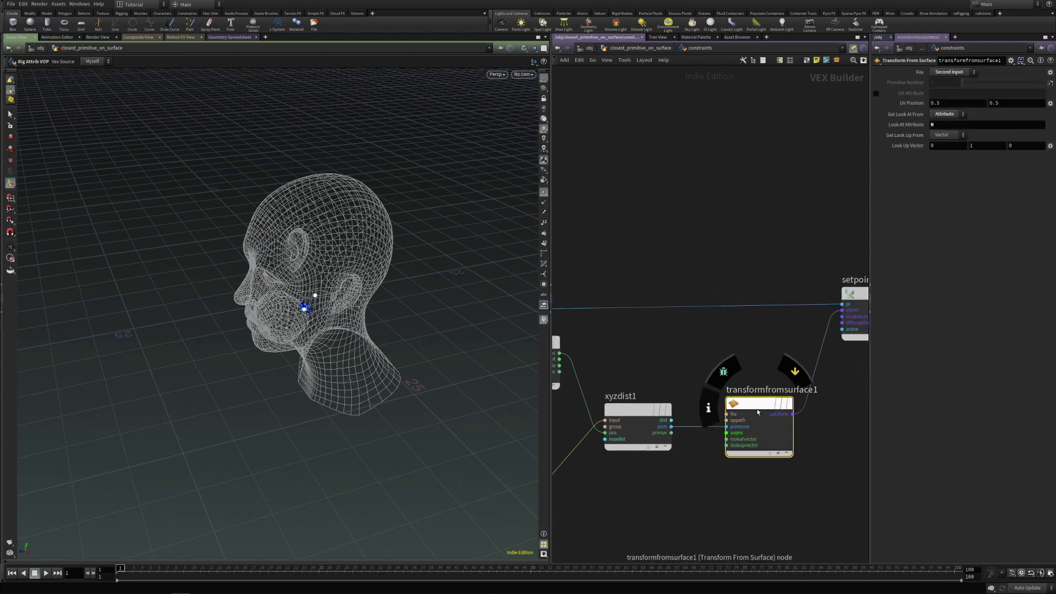
click(738, 367)
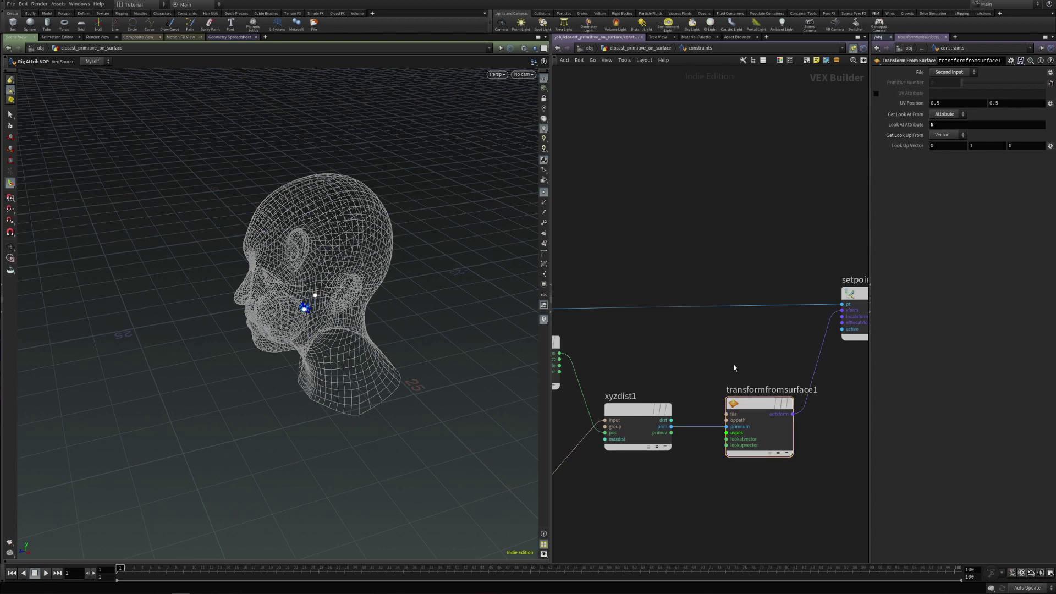
Return to the geometry network and insert a Rig Pose node between REST_OBJECT_SKELETON and constraints.
key(u)
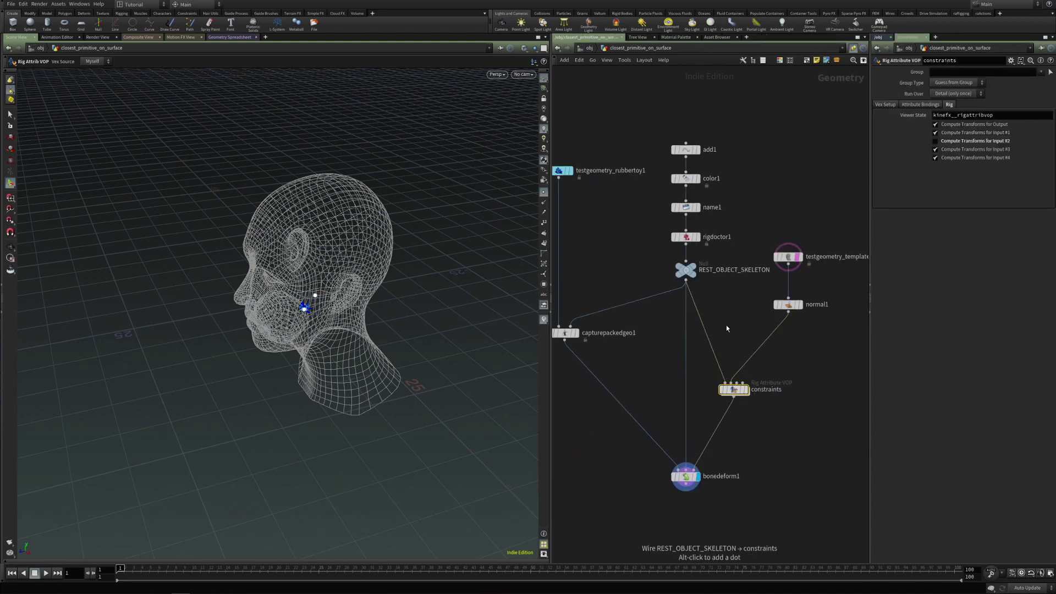
key(Tab)
text(rigpose)
key(Return)
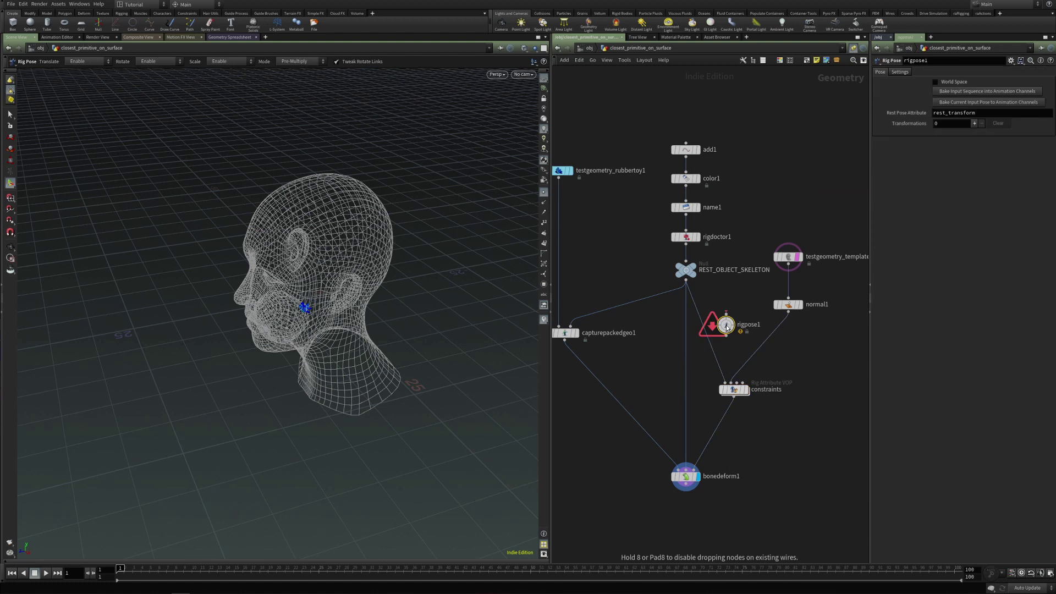
click(710, 334)
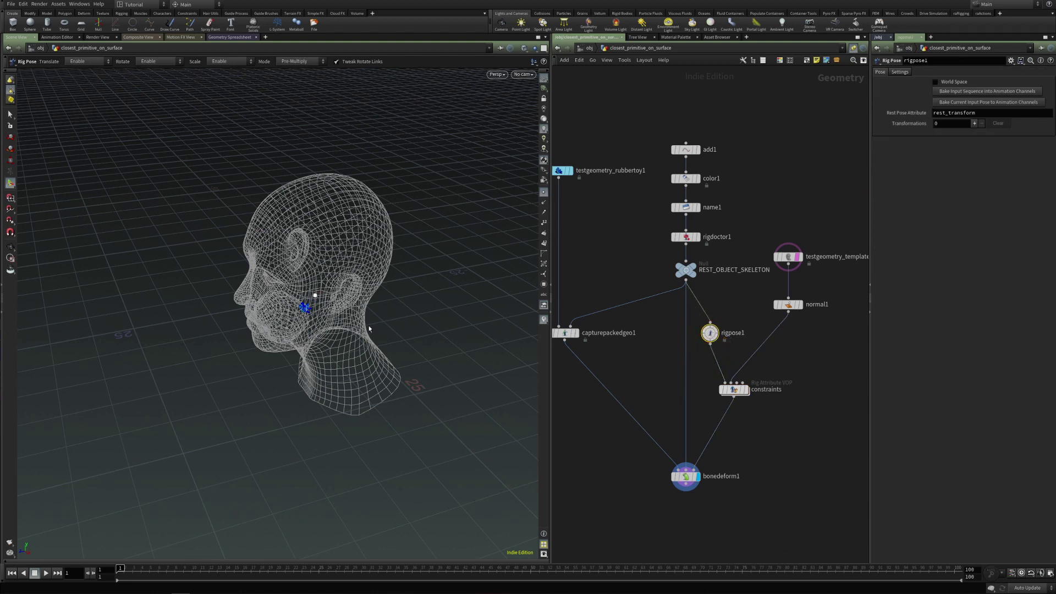
Pose the object joint beside the head at a translation of about 12.7, 16.7, 13.8.
click(315, 297)
drag(285, 301, 210, 153)
alt+drag(165, 184, 358, 218)
alt+drag(297, 229, 308, 219)
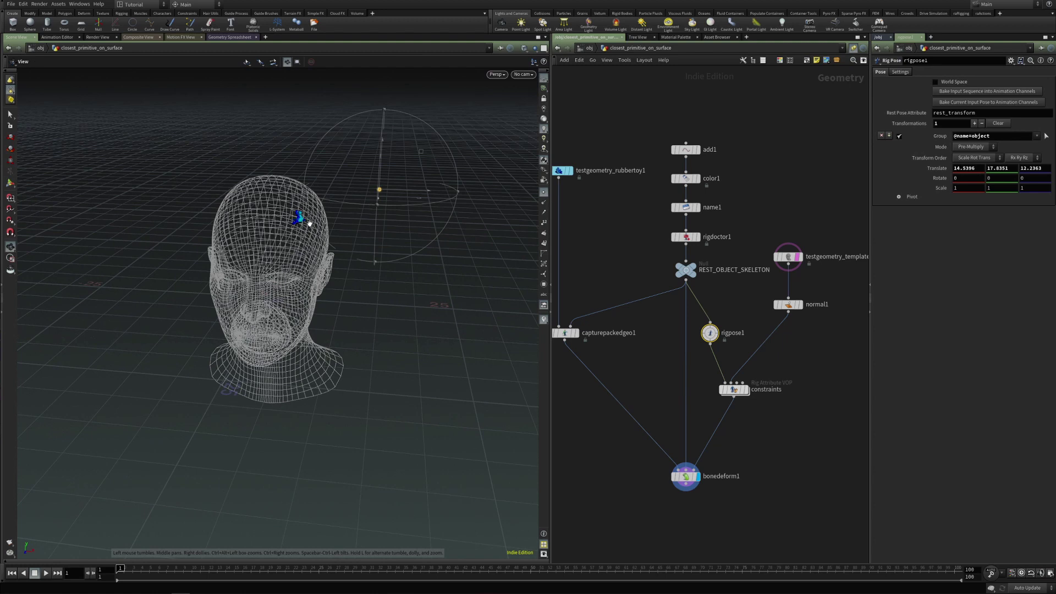
alt+drag(386, 190, 341, 229)
click(341, 230)
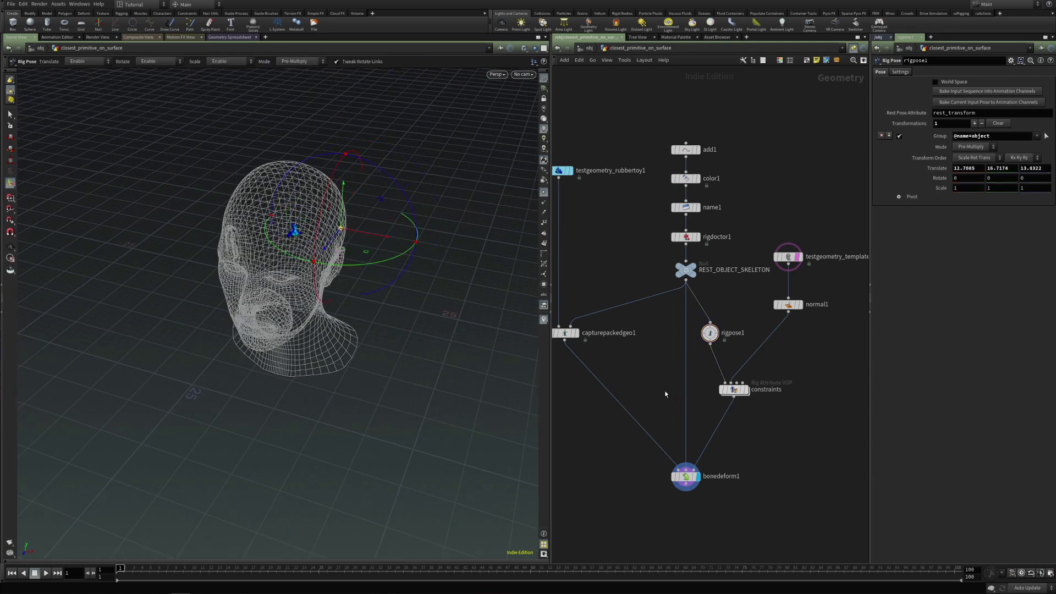
Add a Blend Transforms node above transformfromsurface1 inside the constraints network.
key(Page_Down)
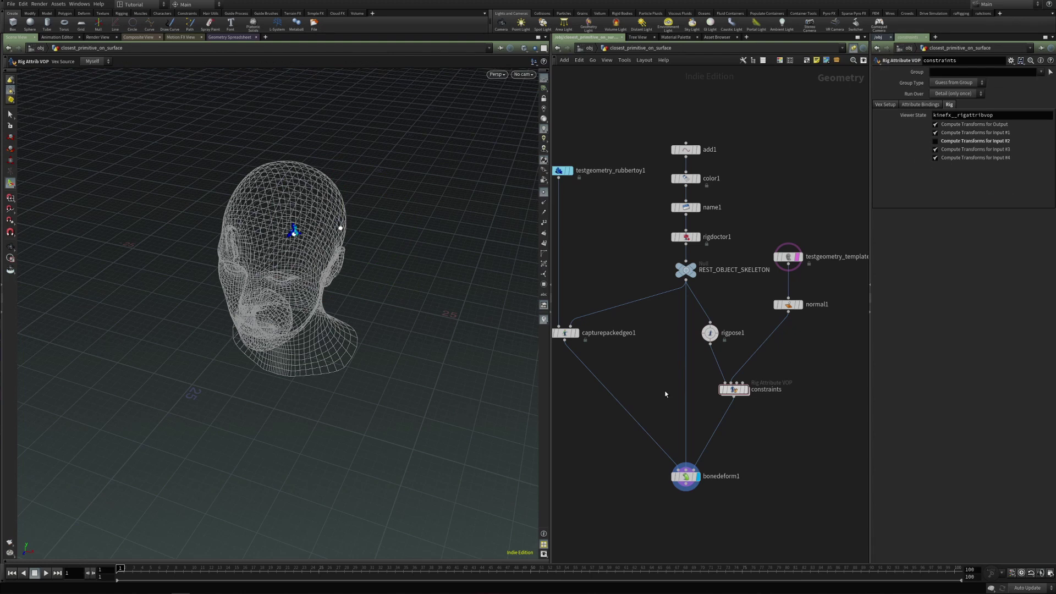
mouse_move(735, 392)
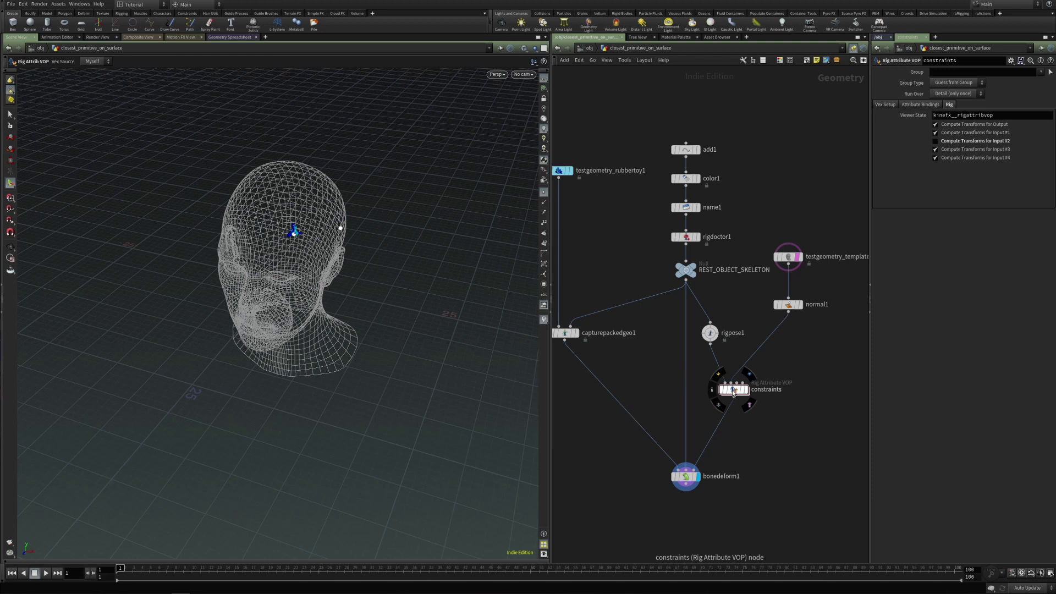
double_click(733, 390)
key(Tab)
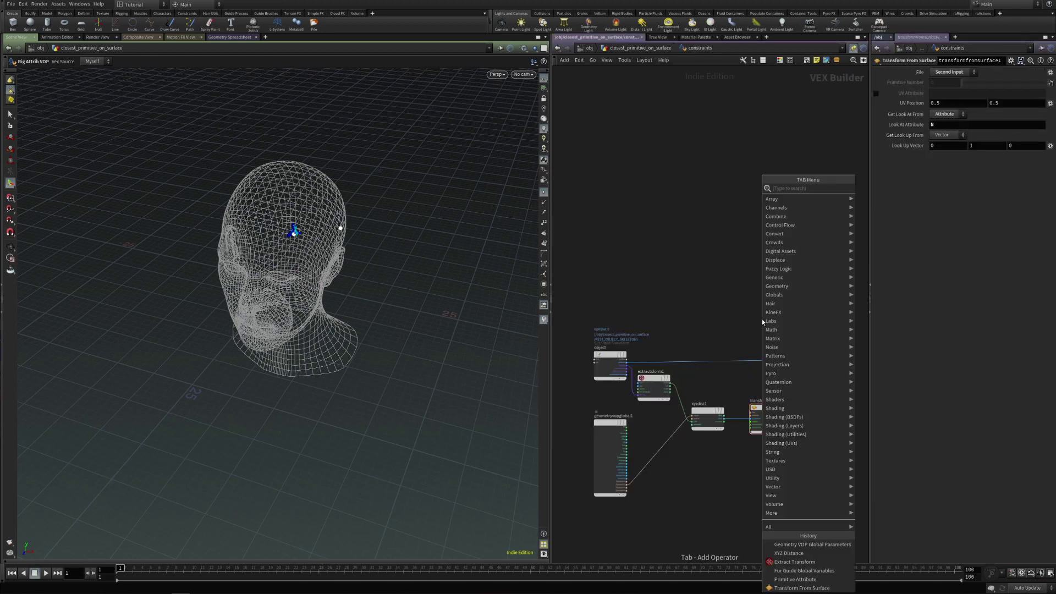
text(blend)
key(Down)
key(Return)
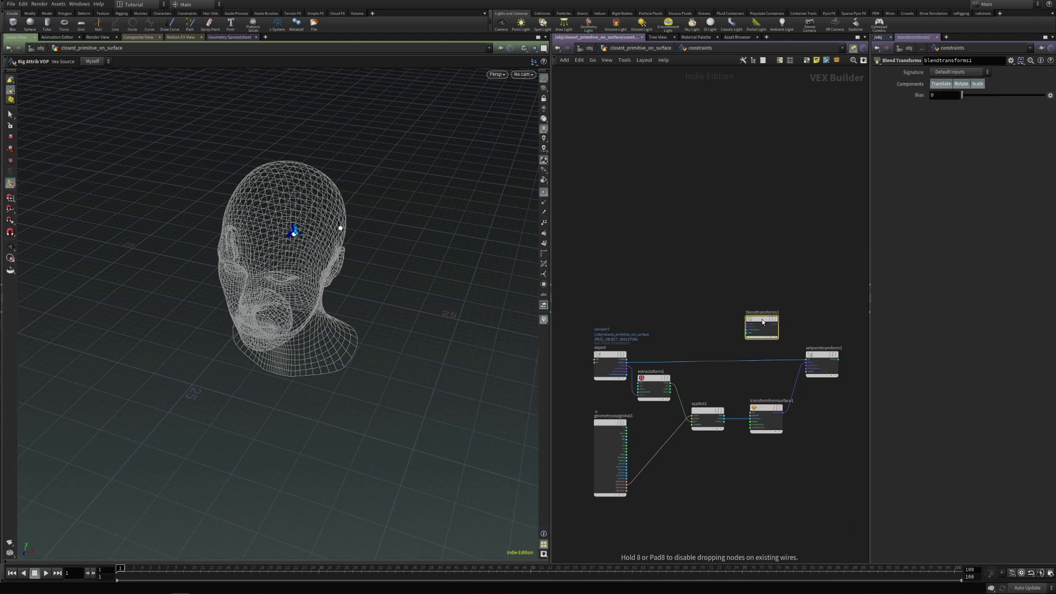
click(767, 319)
Wire the object's transform into the first input of blendtransforms1 and the transformfromsurface1 output into its second input.
scroll(767, 319, up, 2)
click(748, 312)
scroll(715, 303, up, 2)
click(594, 358)
click(813, 288)
middle_drag(853, 423, 718, 418)
click(728, 434)
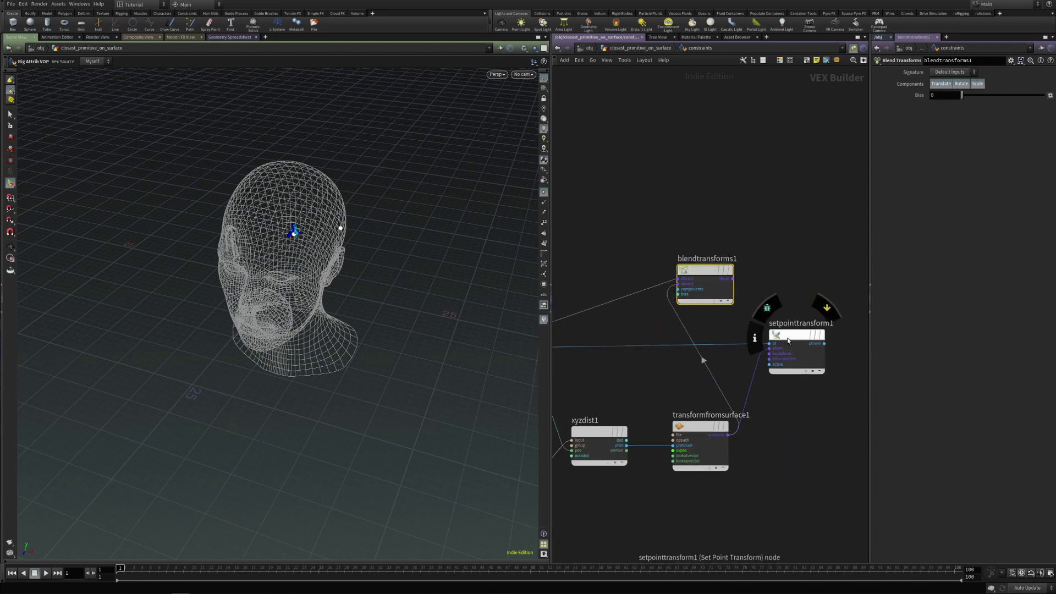
Connect the blendtransforms1 output to the xform input of setpointtransform1 and space the two nodes apart.
drag(797, 337, 813, 302)
click(733, 279)
click(784, 313)
drag(704, 270, 731, 270)
drag(809, 300, 818, 329)
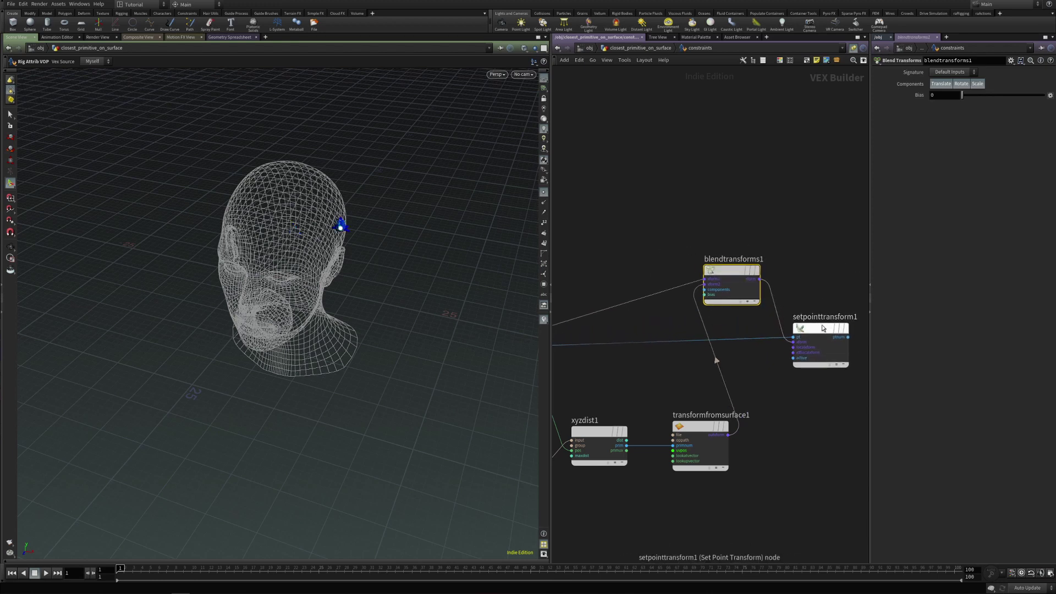
Promote the Bias parameter of blendtransforms1 to the constraints node and return to the geometry network.
click(1050, 96)
click(1050, 102)
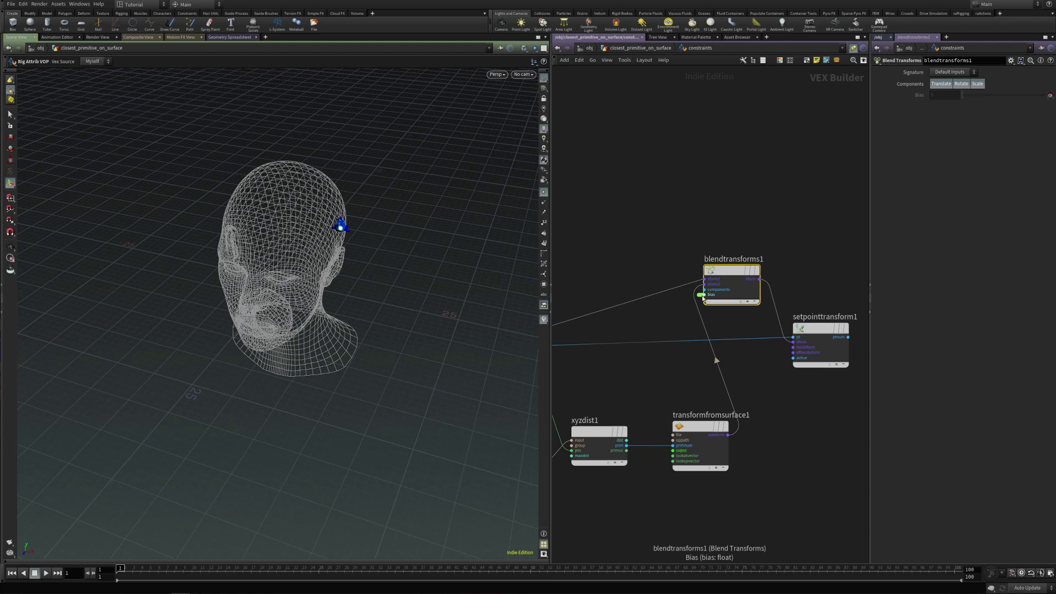
key(u)
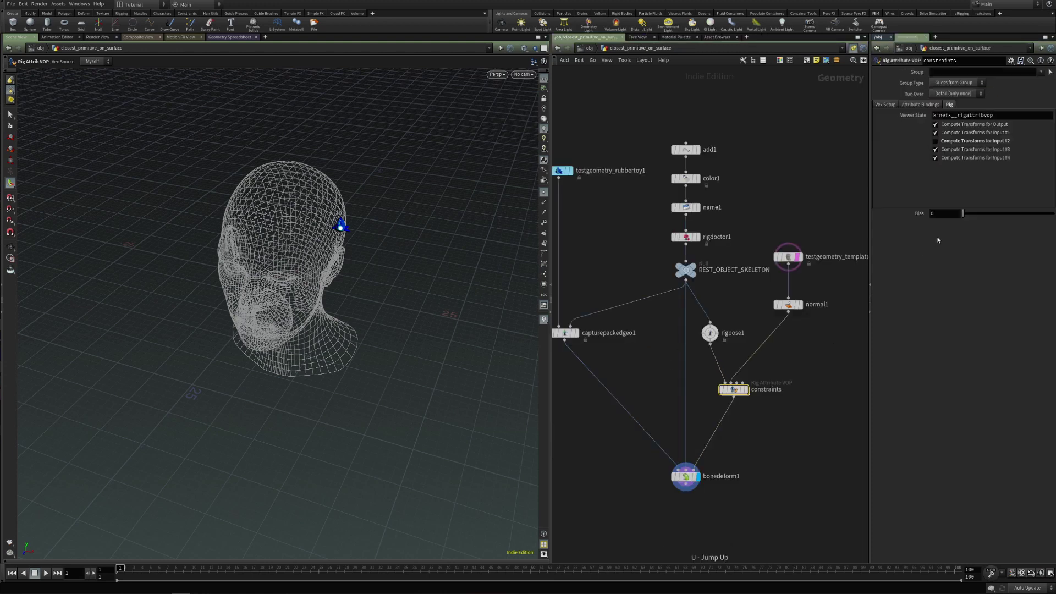
Test the blend by sweeping the constraints node's Bias to 1 and back to 0.
drag(963, 214, 1054, 213)
alt+drag(342, 244, 379, 256)
drag(1053, 214, 993, 214)
drag(956, 206, 910, 209)
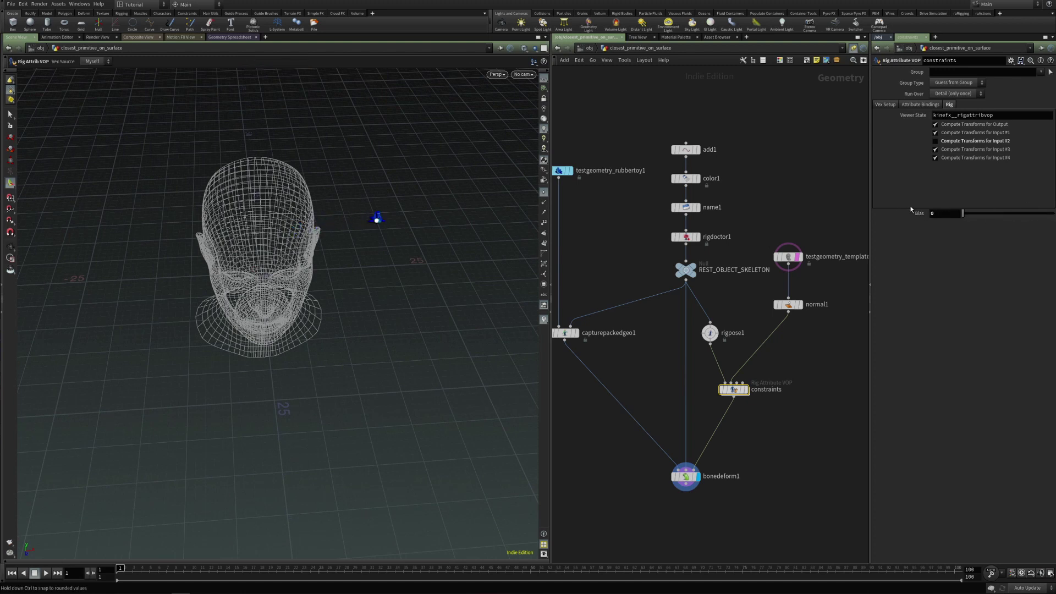
Raise the object joint through rigpose1 and set the constraints node's Bias to 1.
click(710, 322)
click(710, 332)
drag(365, 266, 370, 219)
click(733, 389)
drag(962, 213, 1054, 213)
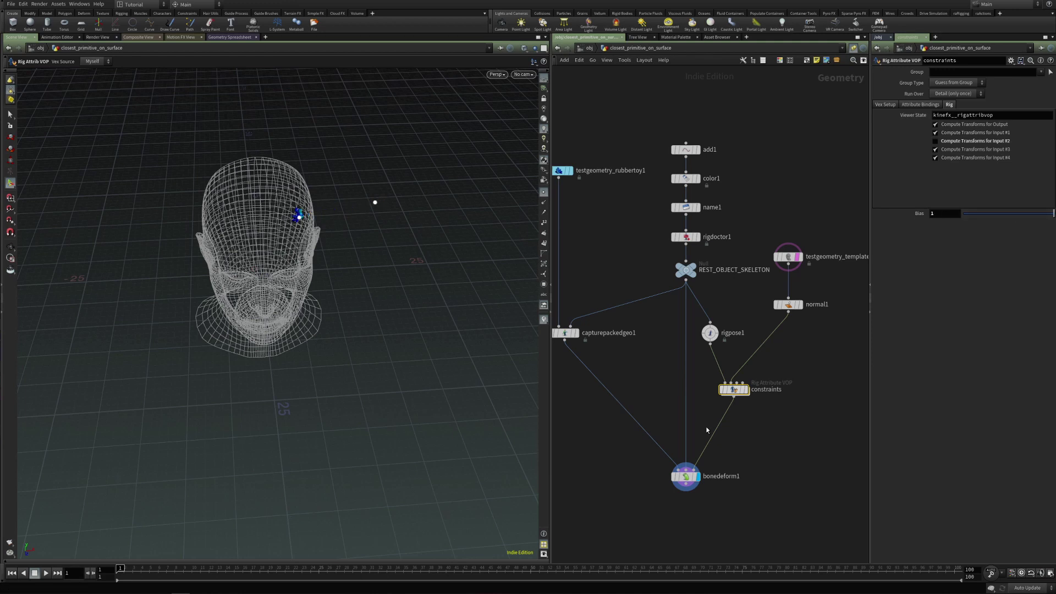
scroll(639, 460, down, 3)
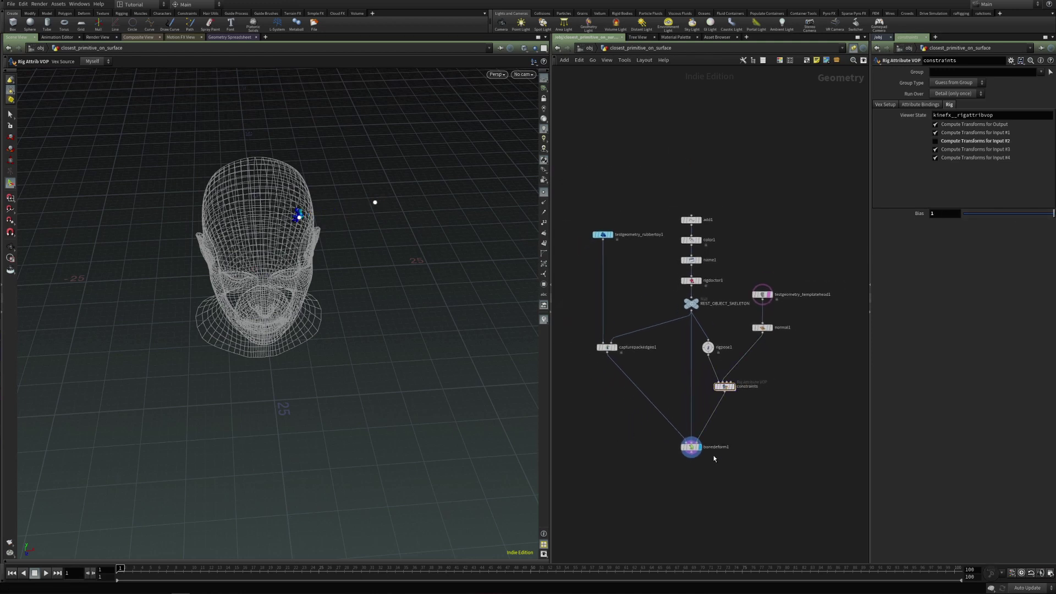
key(u)
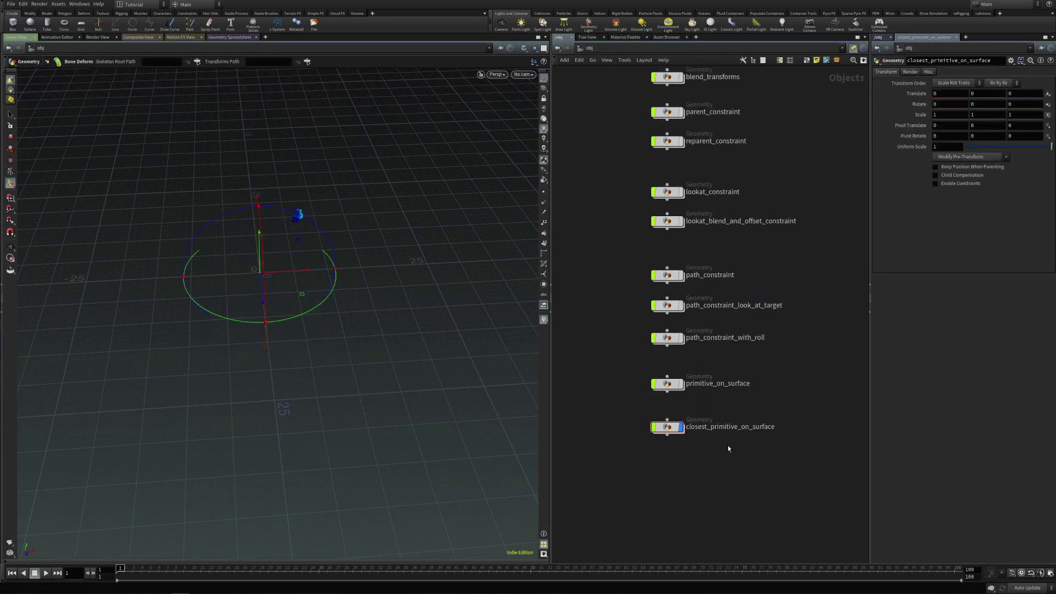
key(i)
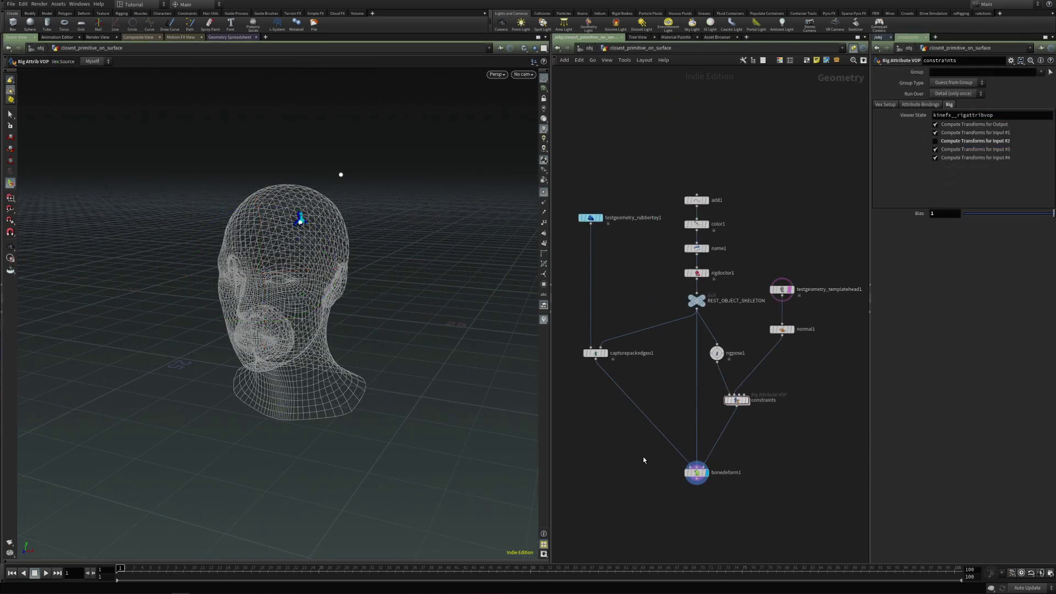